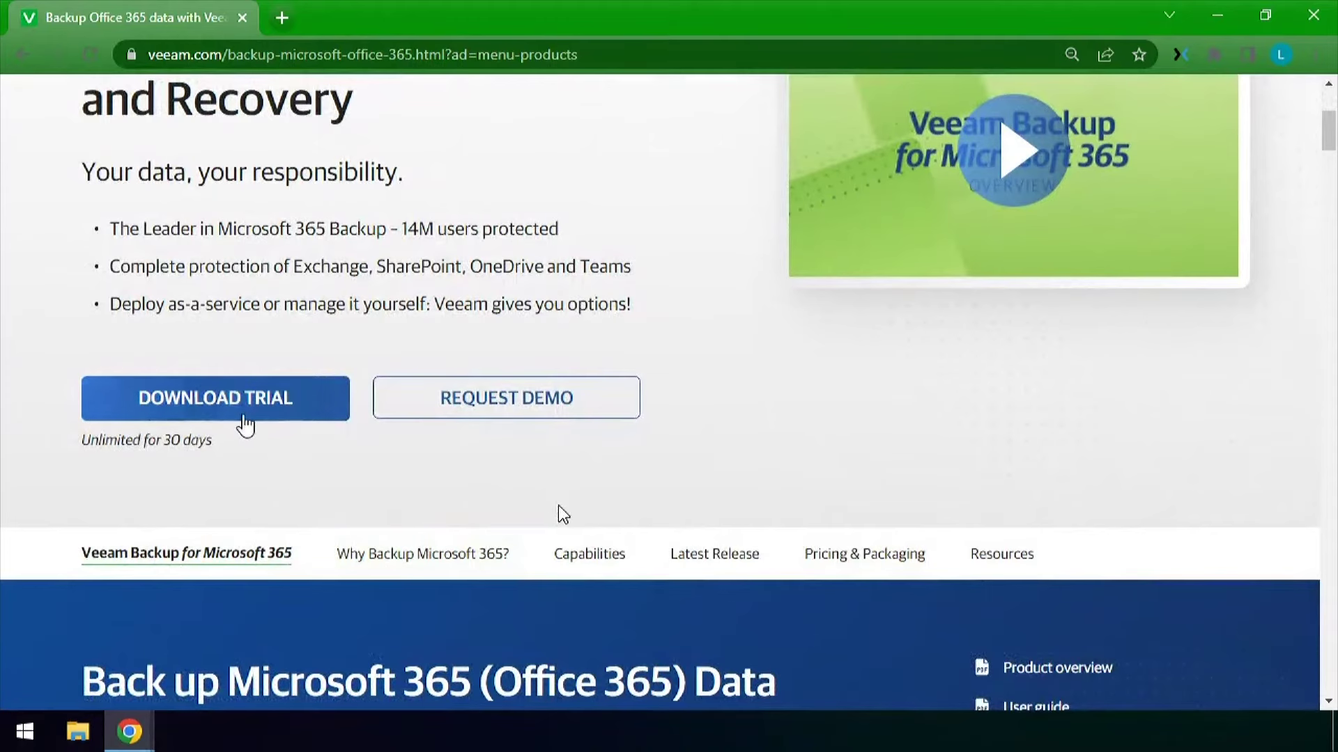
Open the Veeam Backup for Microsoft 365 trial download page and scroll to the download table
{"action": "left_click", "coordinate": [239, 396]}
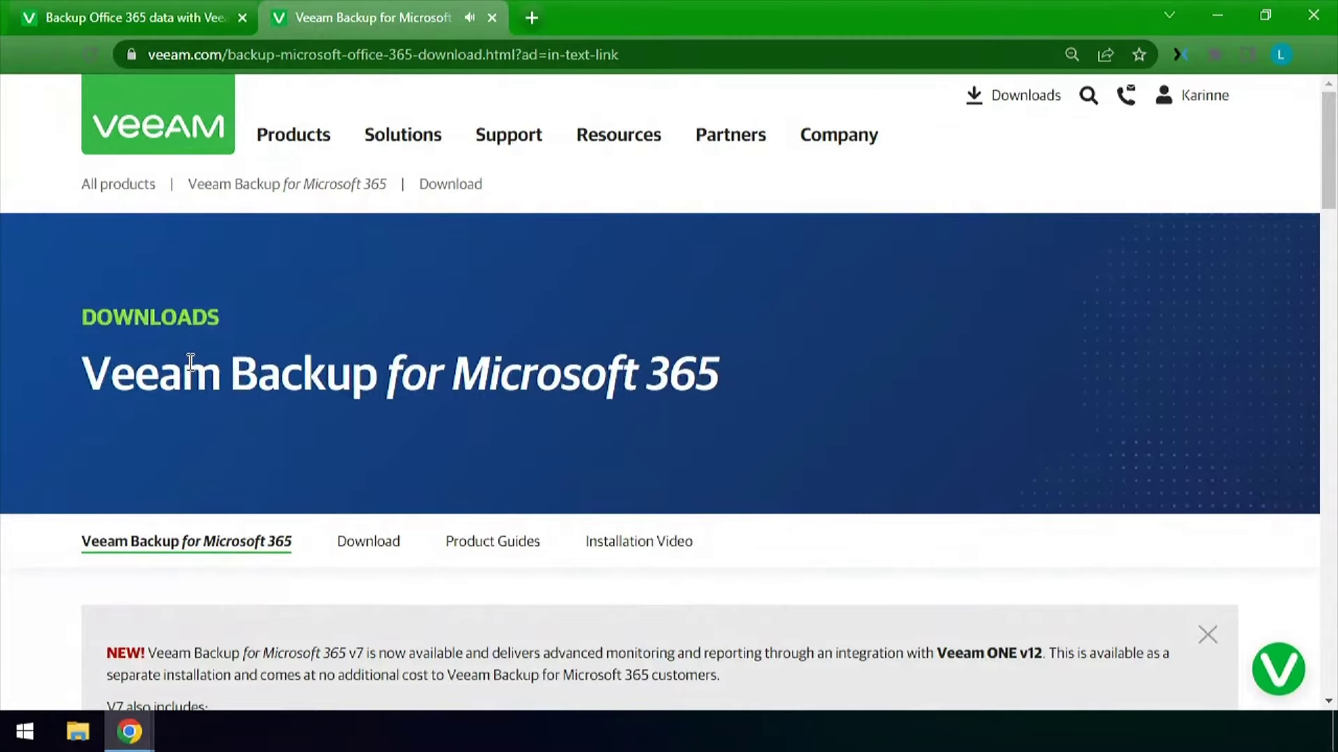
{"action": "scroll", "coordinate": [190, 362], "scroll_direction": "down", "scroll_amount": 4}
{"action": "scroll", "coordinate": [192, 362], "scroll_direction": "down", "scroll_amount": 4}
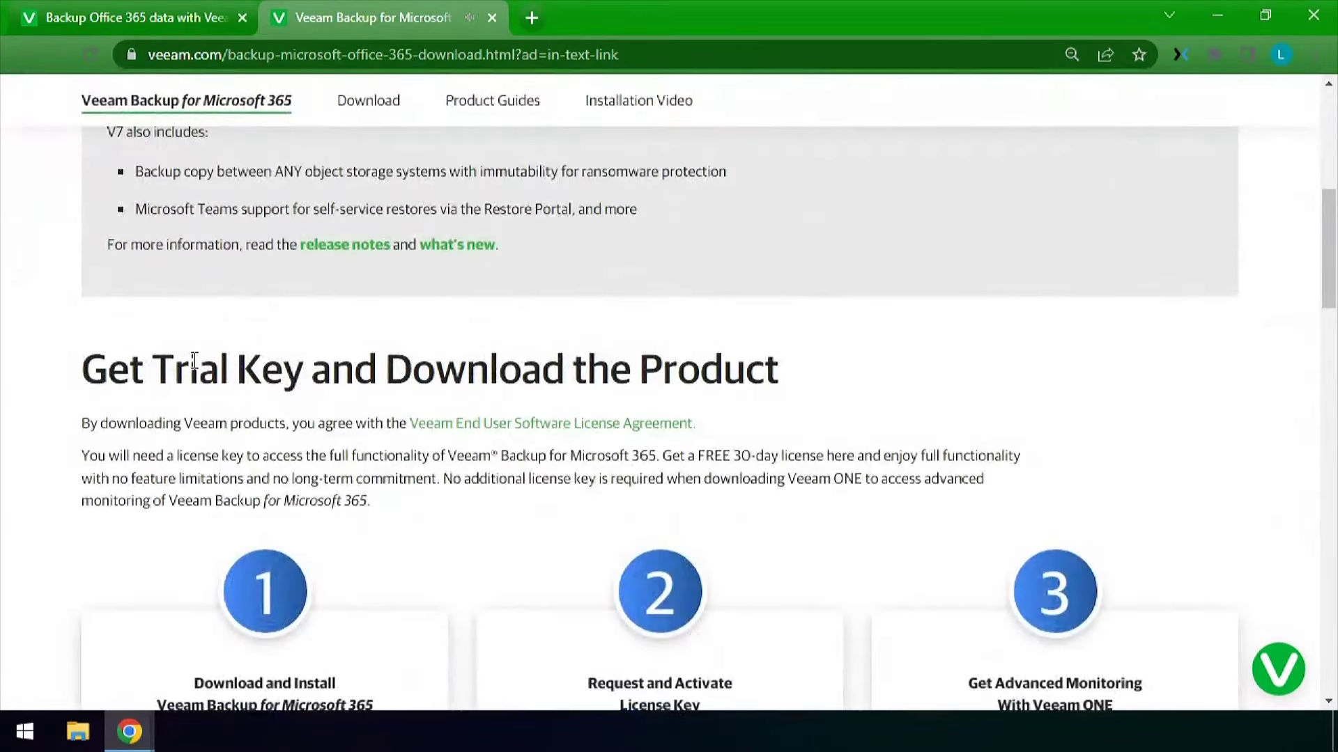
{"action": "scroll", "coordinate": [194, 361], "scroll_direction": "down", "scroll_amount": 7}
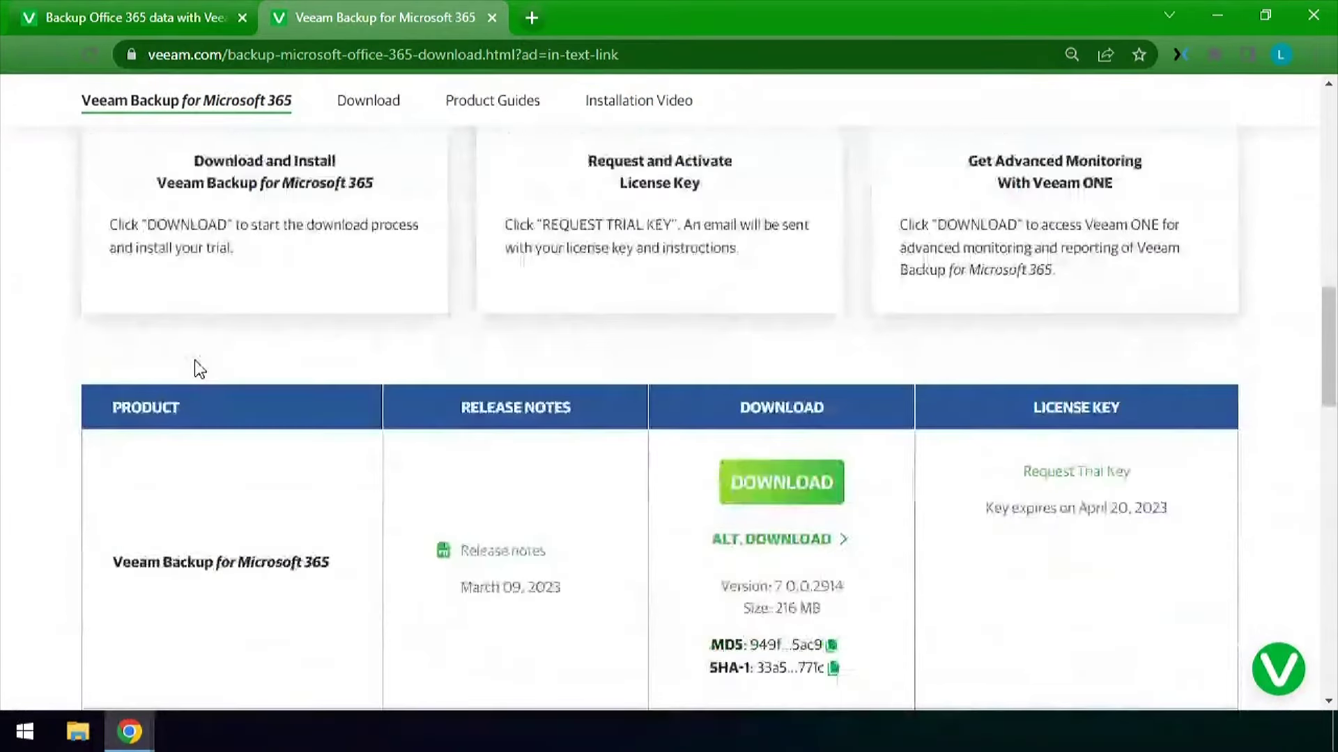
{"action": "scroll", "coordinate": [200, 370], "scroll_direction": "down", "scroll_amount": 4}
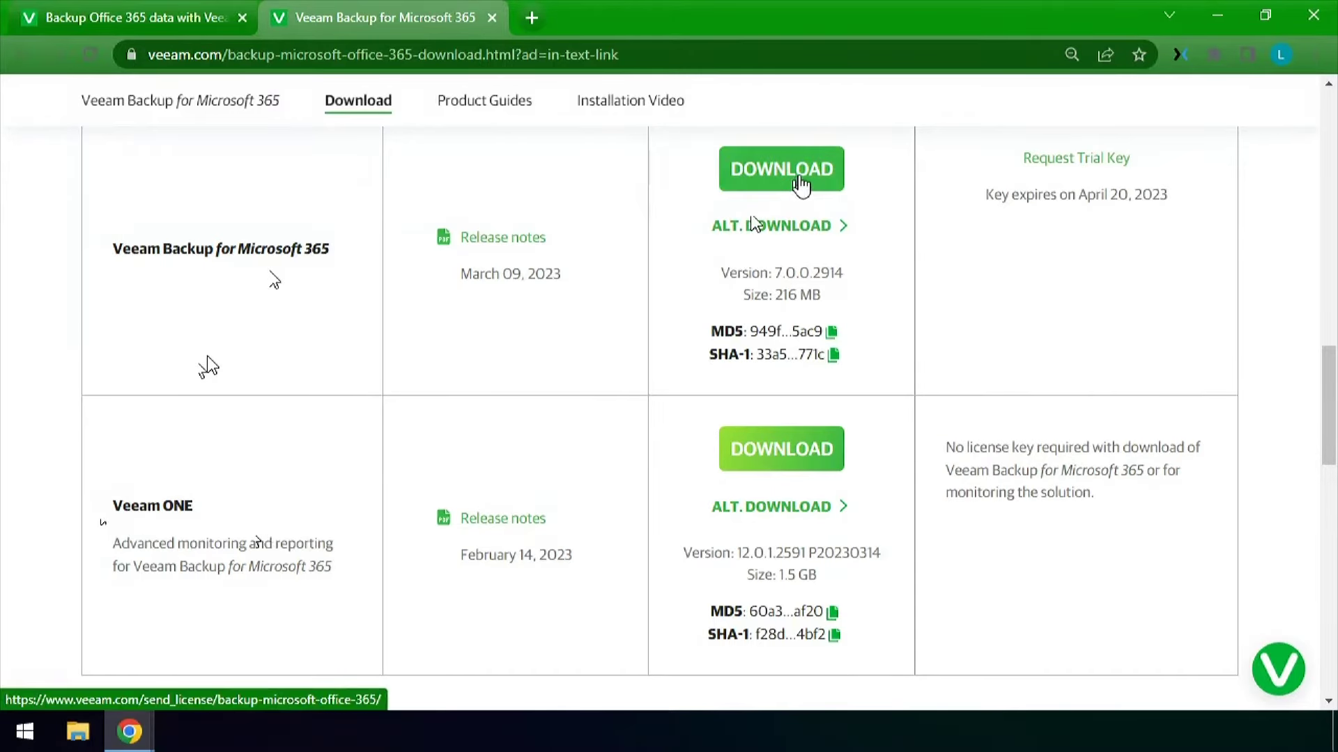
Accept the EULA, download the VeeamBackupMicrosoft365_7.0.0.2914 ISO and open it
{"action": "left_click", "coordinate": [802, 180]}
{"action": "scroll", "coordinate": [453, 390], "scroll_direction": "down", "scroll_amount": 8}
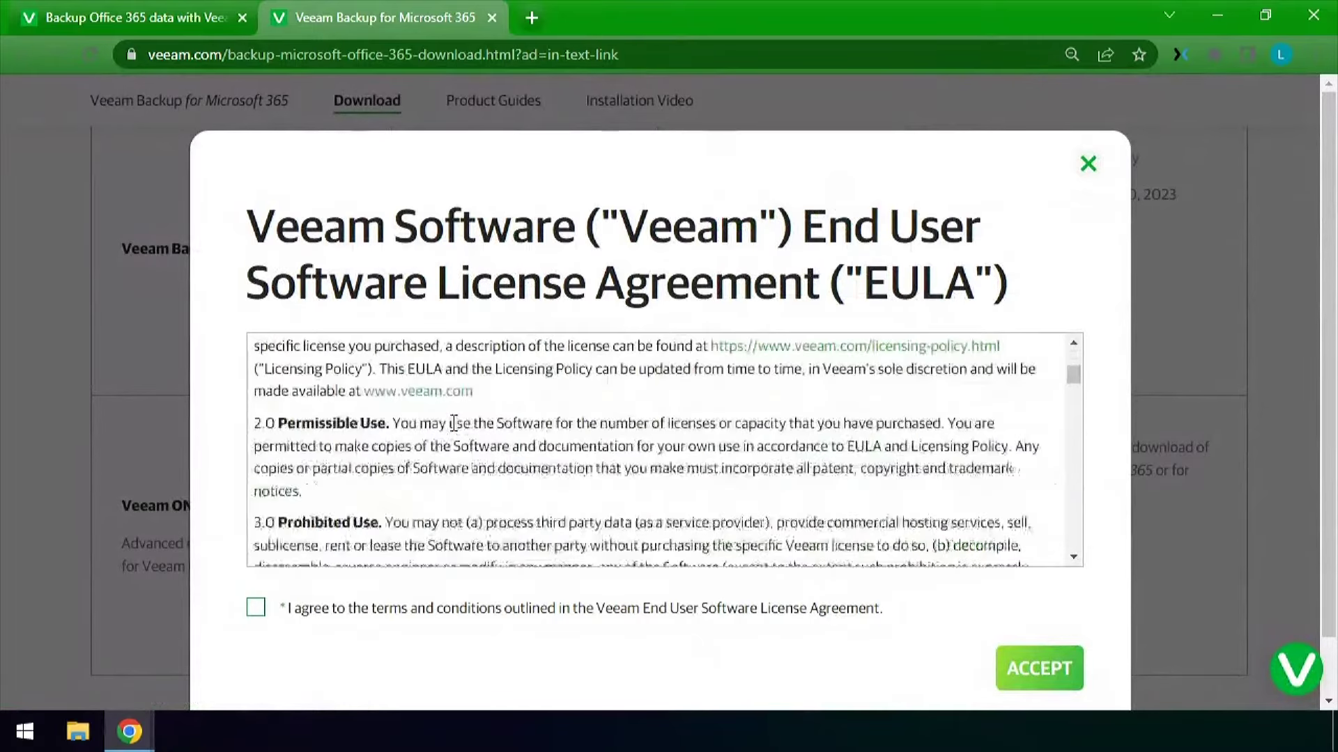
{"action": "scroll", "coordinate": [454, 423], "scroll_direction": "down", "scroll_amount": 20}
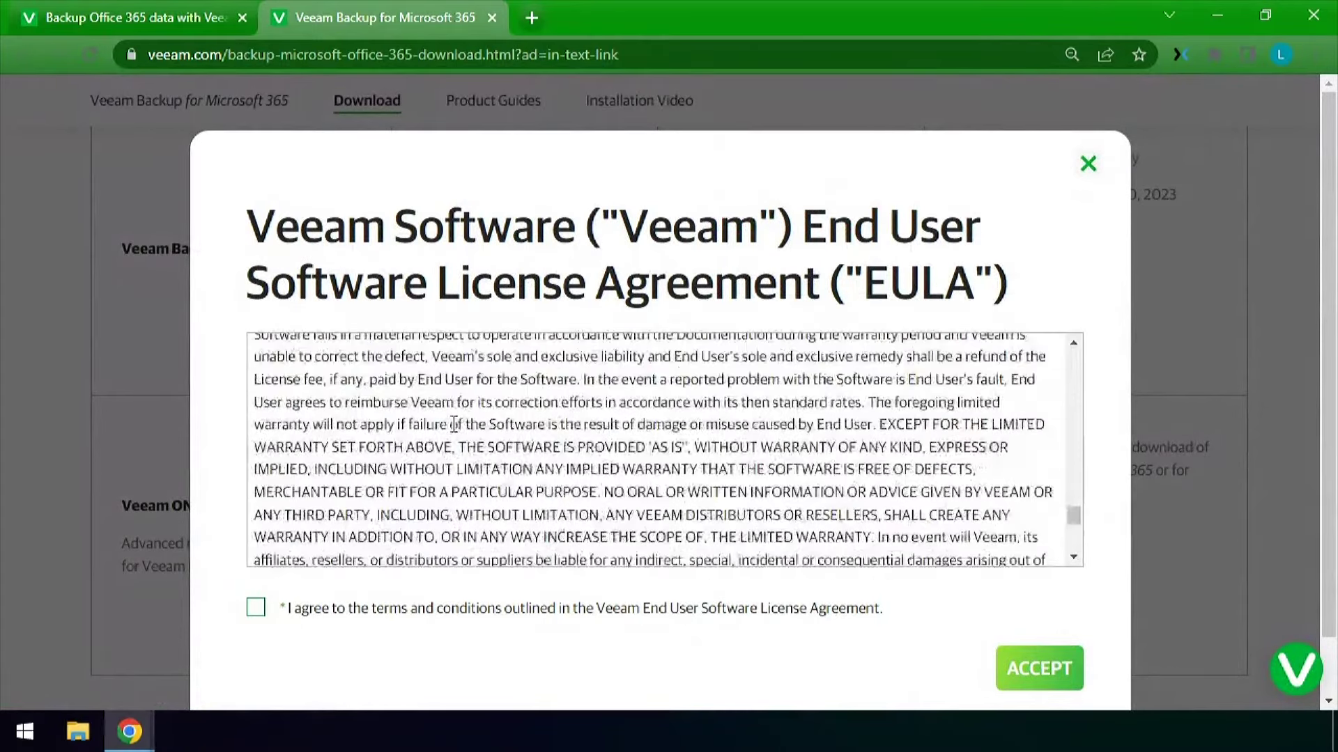
{"action": "left_click", "coordinate": [255, 607]}
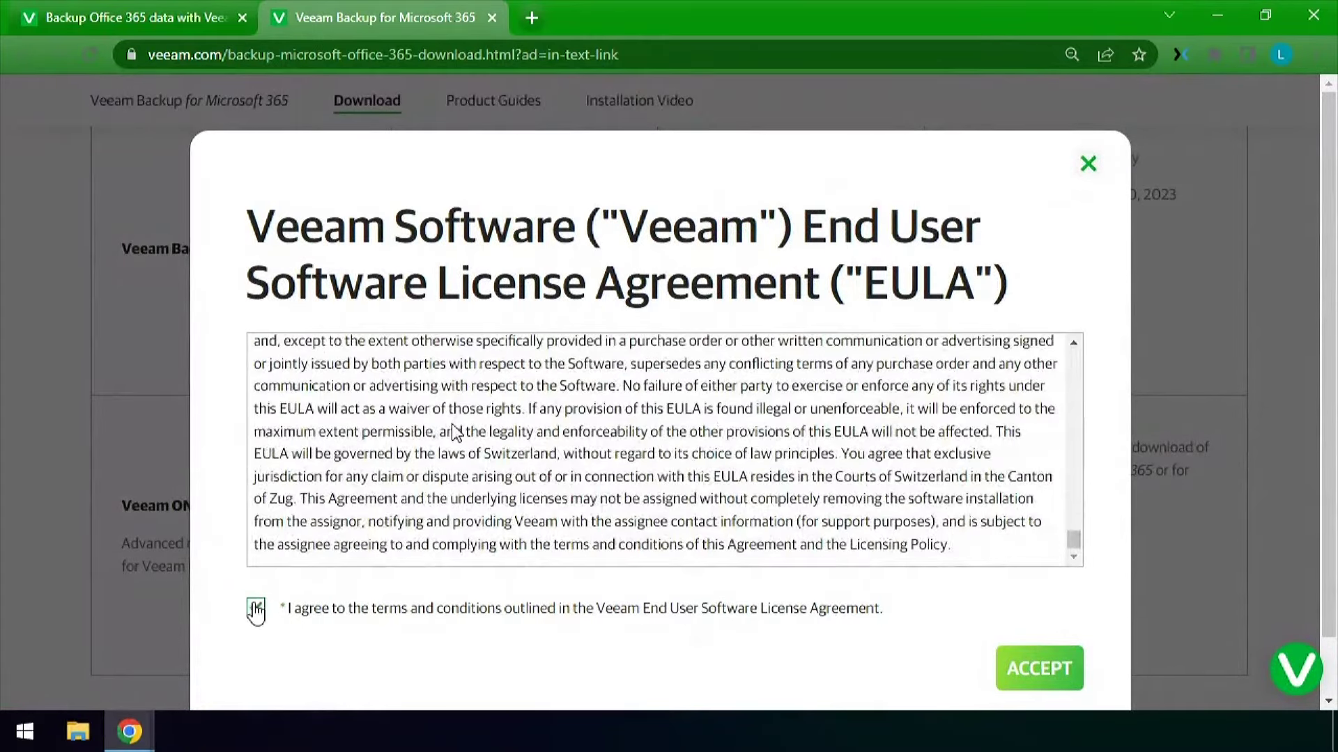
{"action": "scroll", "coordinate": [752, 582], "scroll_direction": "down", "scroll_amount": 1}
{"action": "left_click", "coordinate": [1049, 603]}
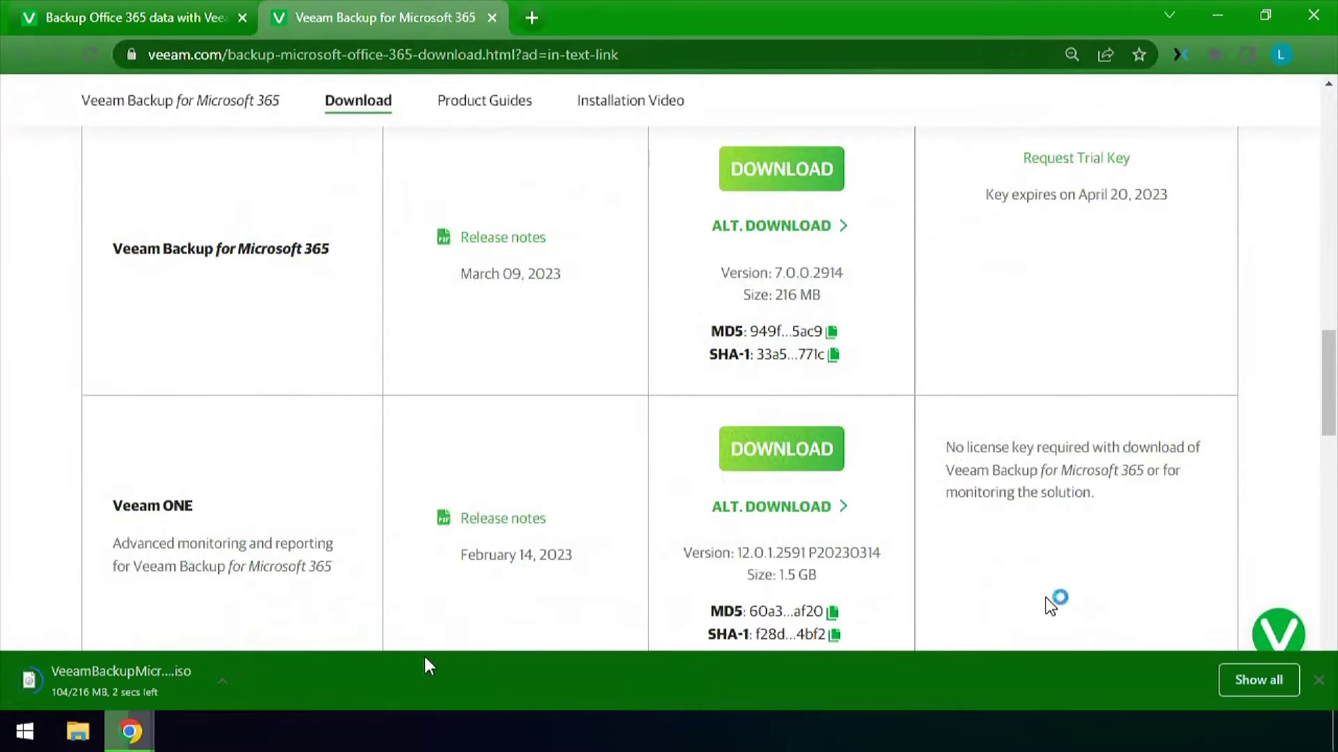
{"action": "left_click", "coordinate": [187, 682]}
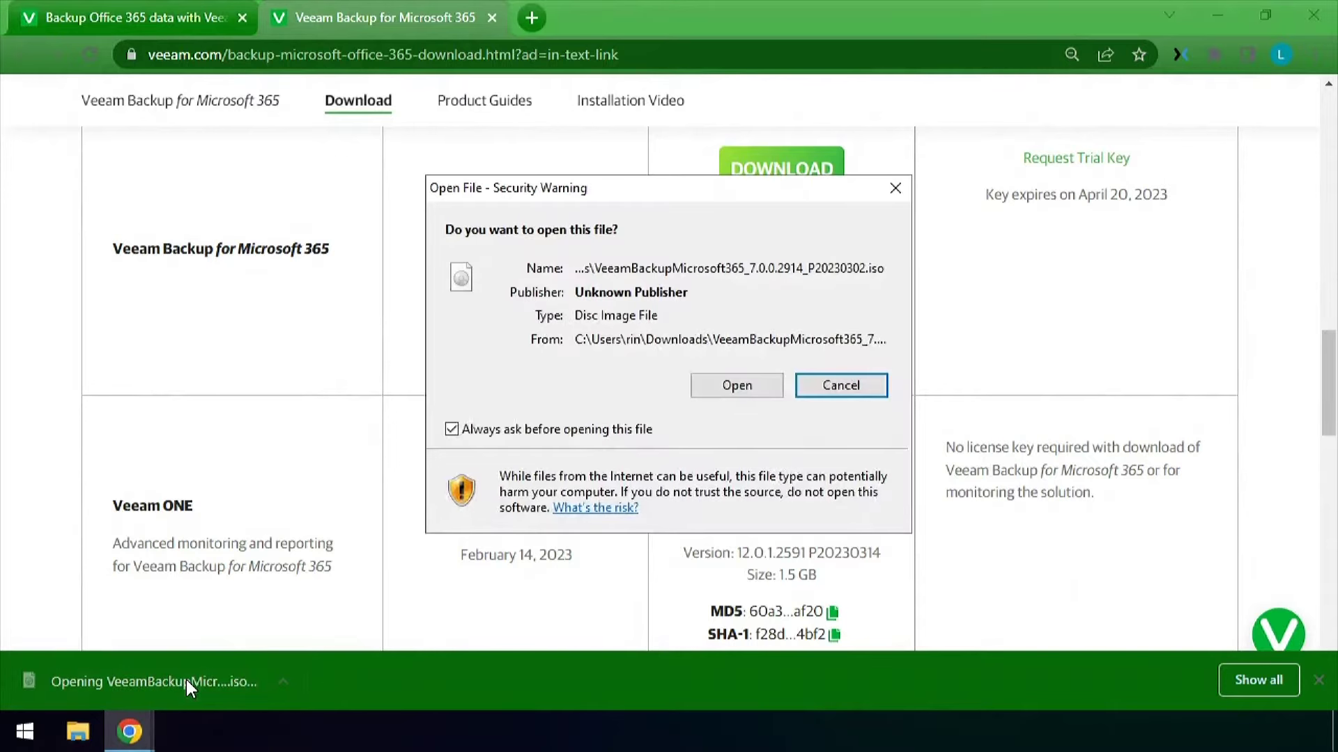
{"action": "left_click", "coordinate": [765, 388]}
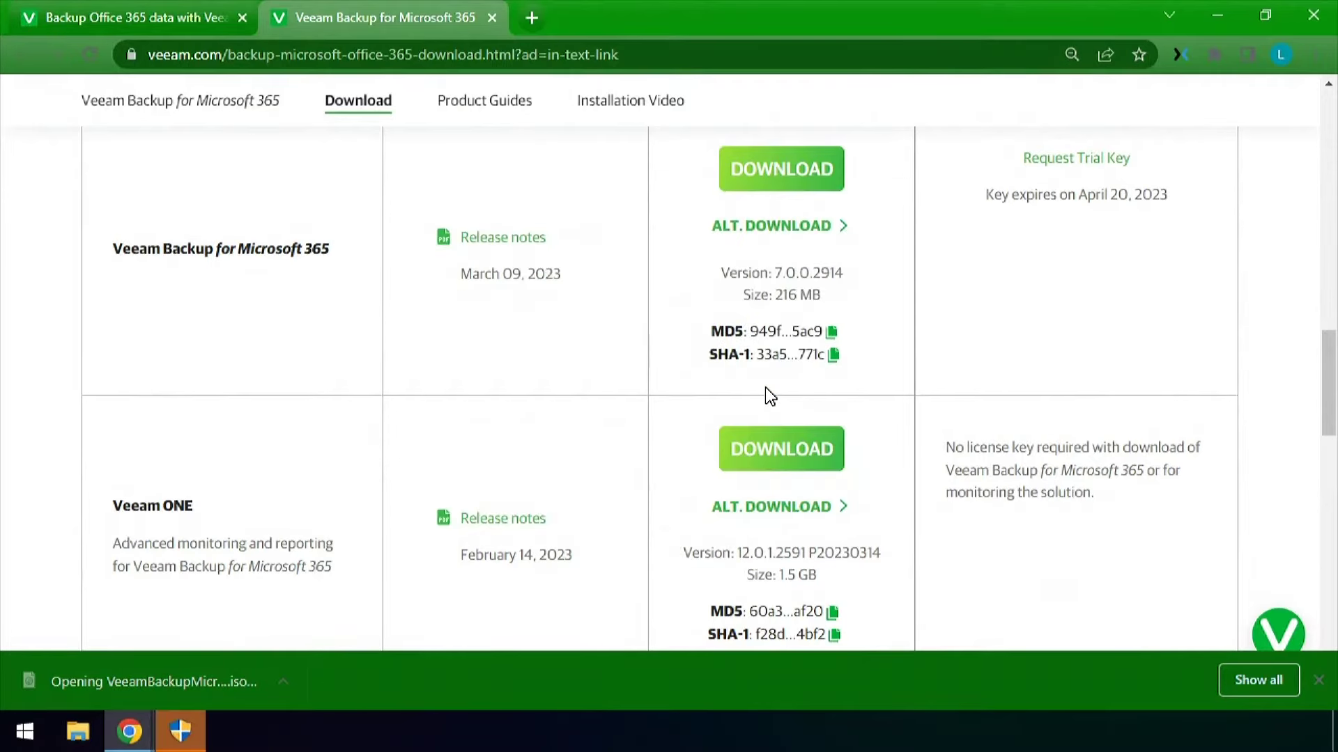
Install the Veeam Backup for Microsoft 365 server to the default path, then close the installer and disc window
{"action": "double_click", "coordinate": [521, 332]}
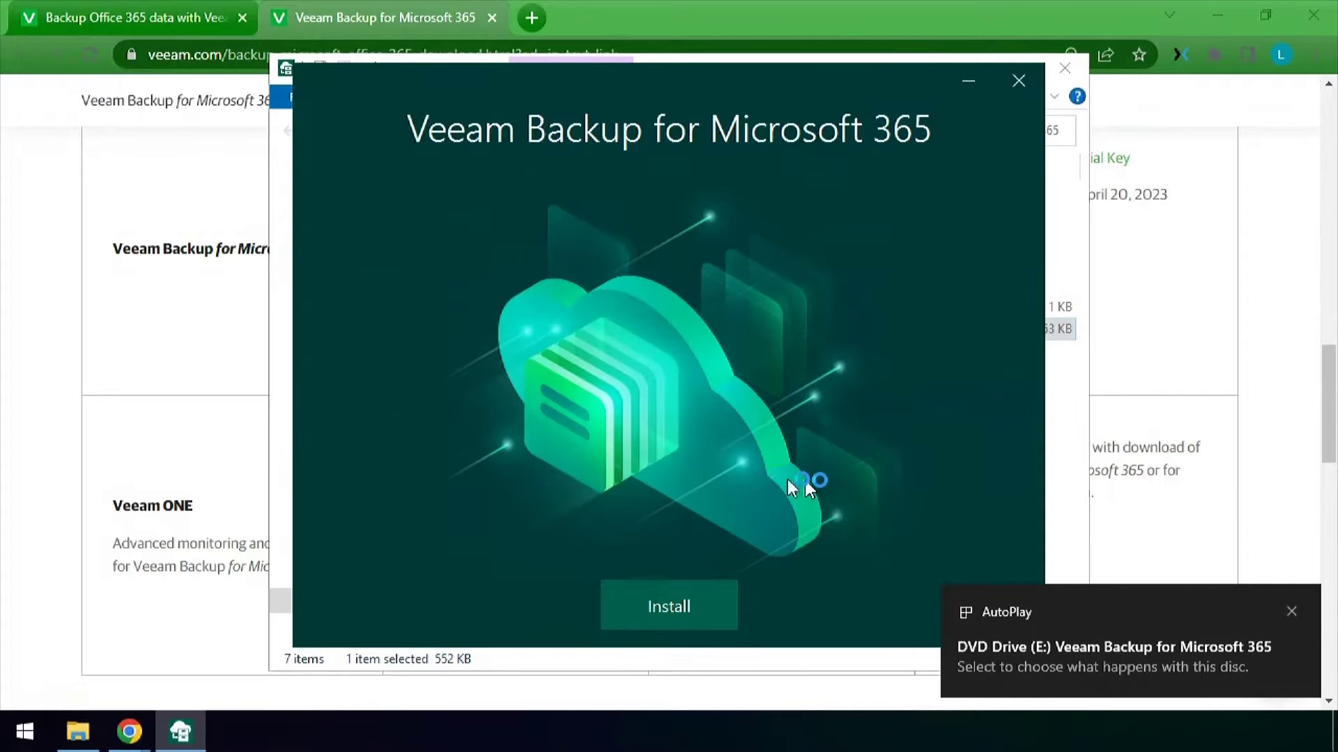
{"action": "left_click", "coordinate": [665, 603]}
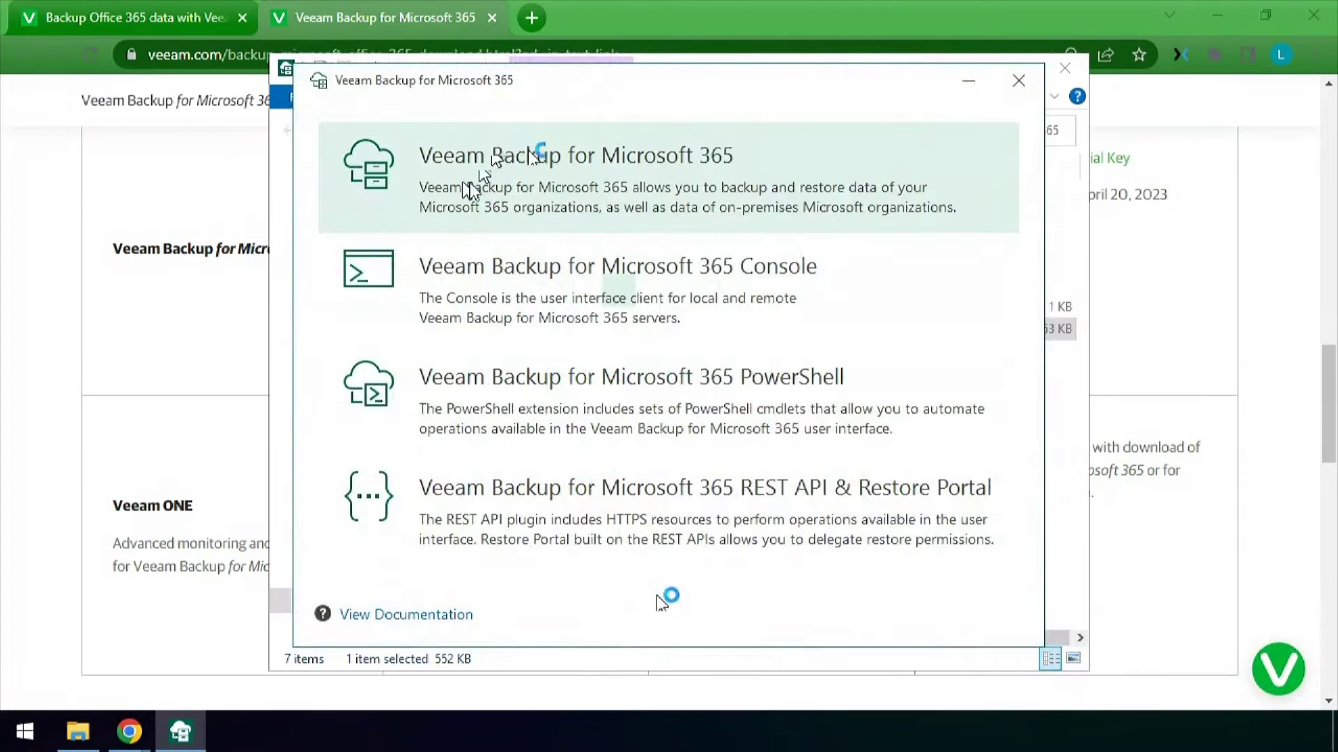
{"action": "left_click", "coordinate": [538, 154]}
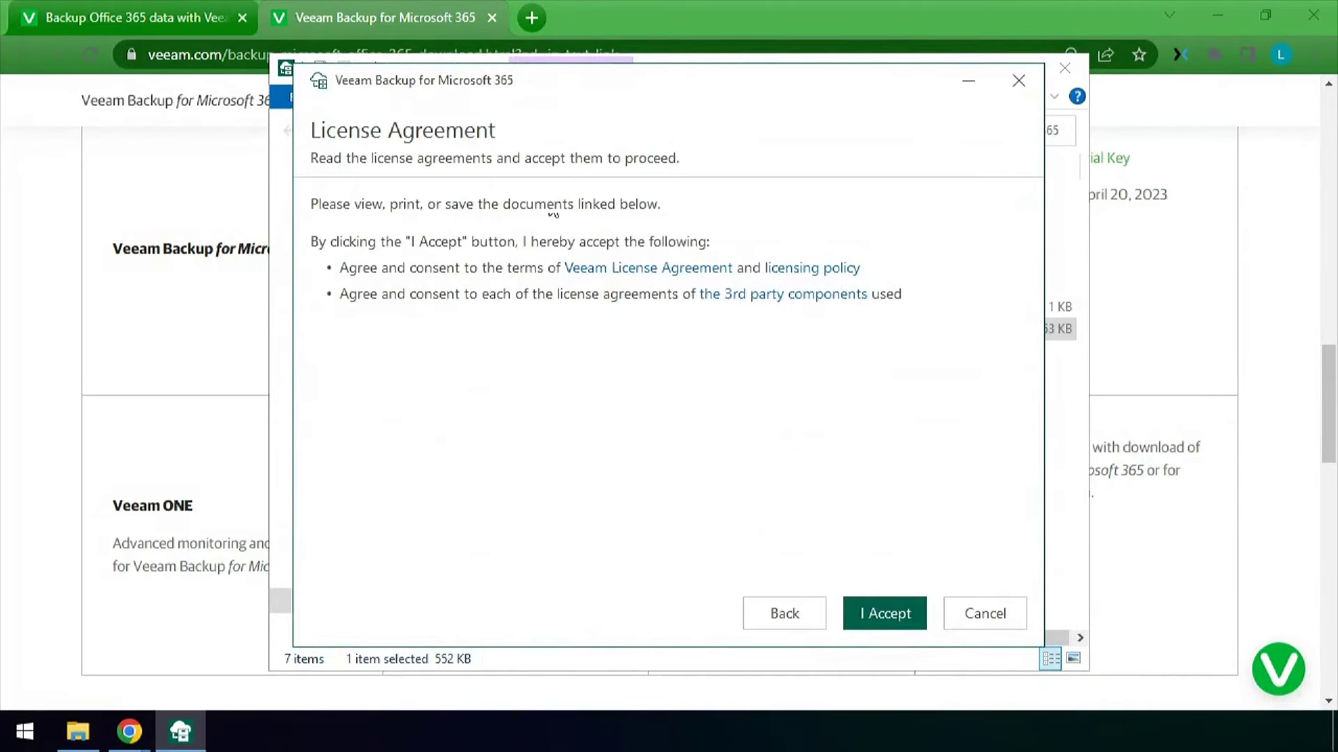
{"action": "left_click", "coordinate": [905, 623]}
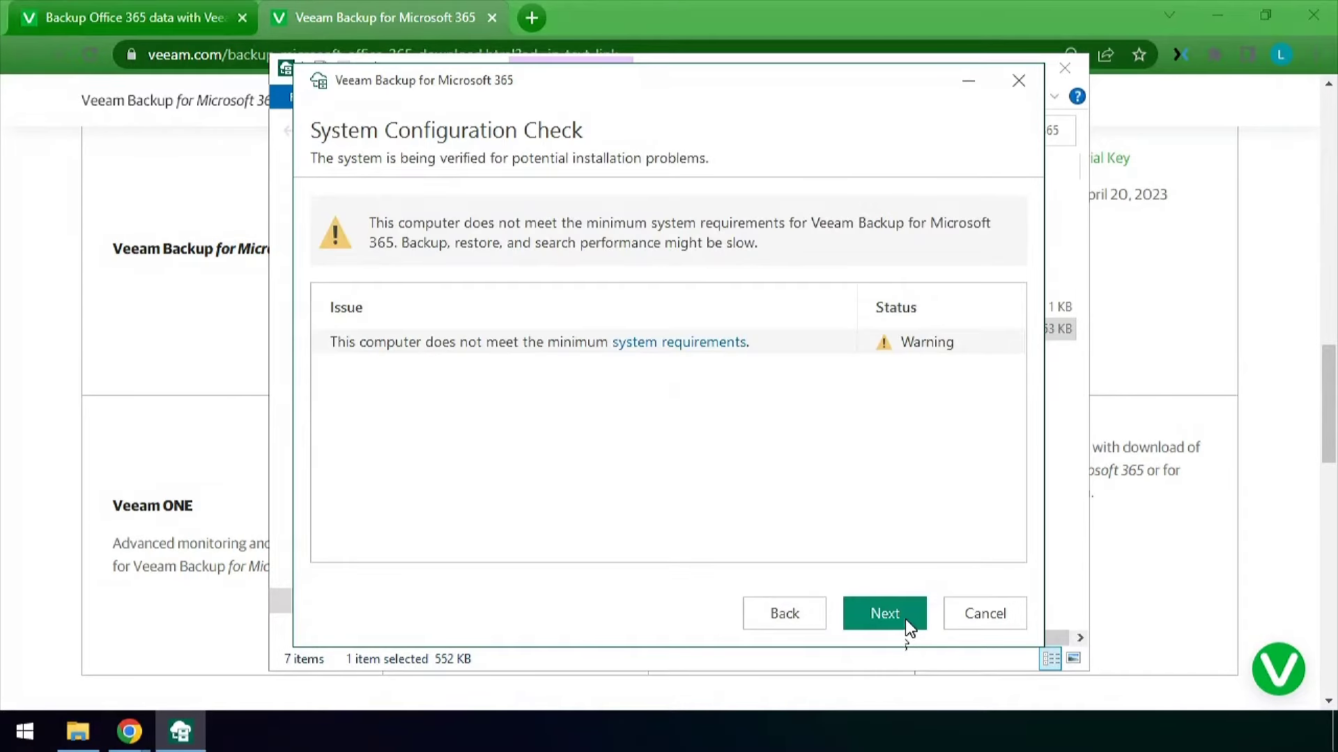
{"action": "left_click", "coordinate": [905, 619]}
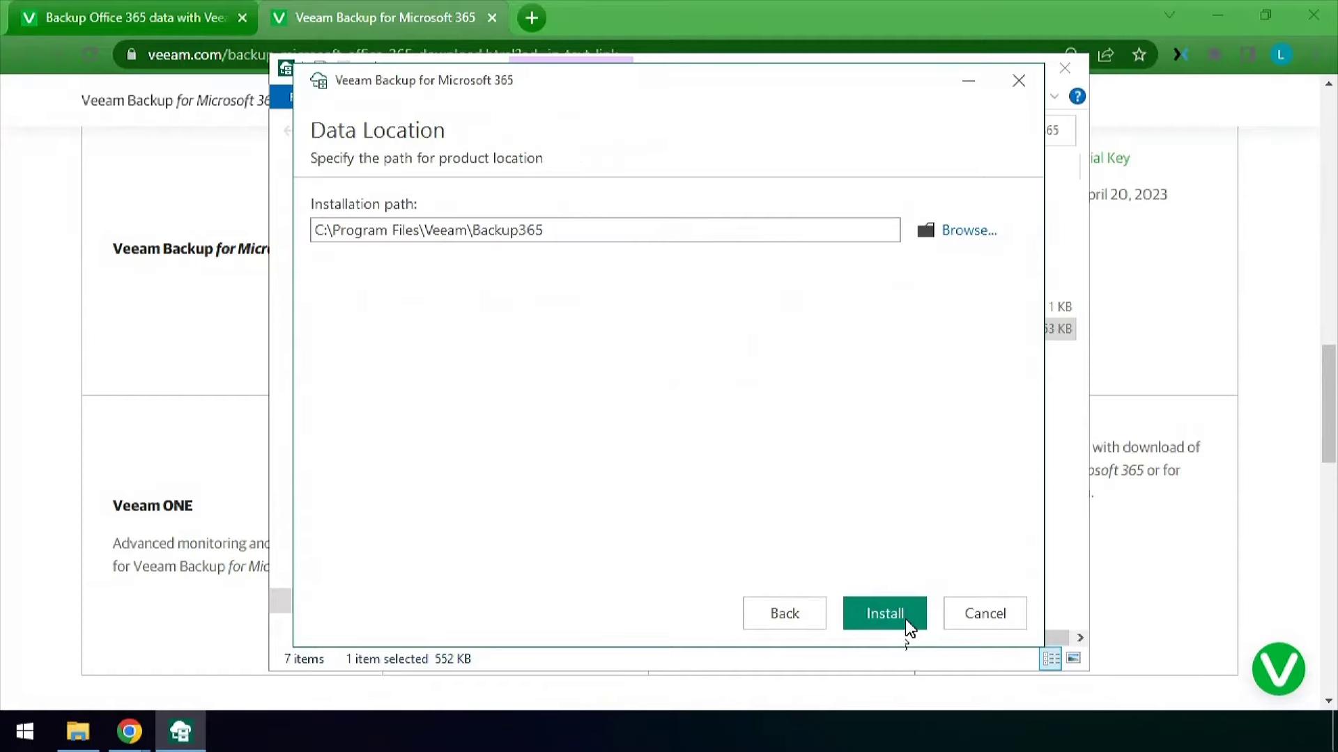
{"action": "left_click", "coordinate": [902, 618]}
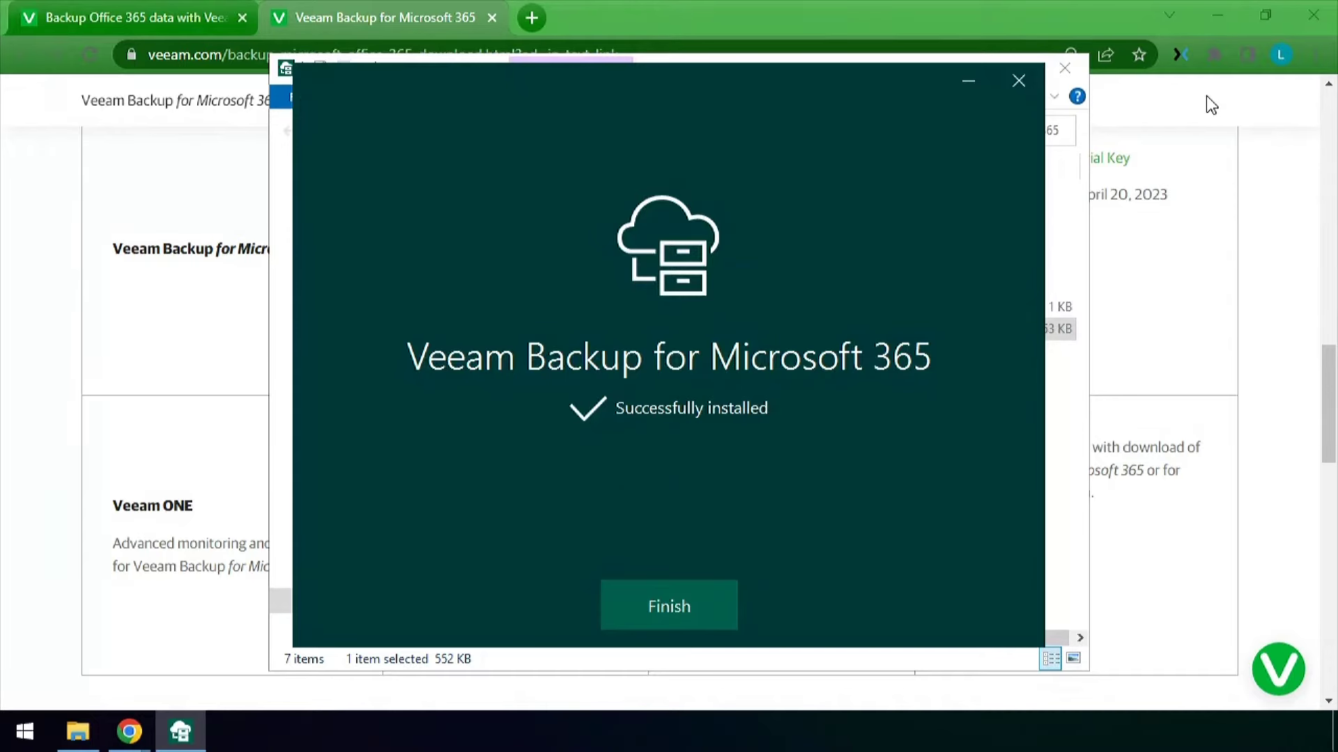
{"action": "left_click", "coordinate": [672, 593]}
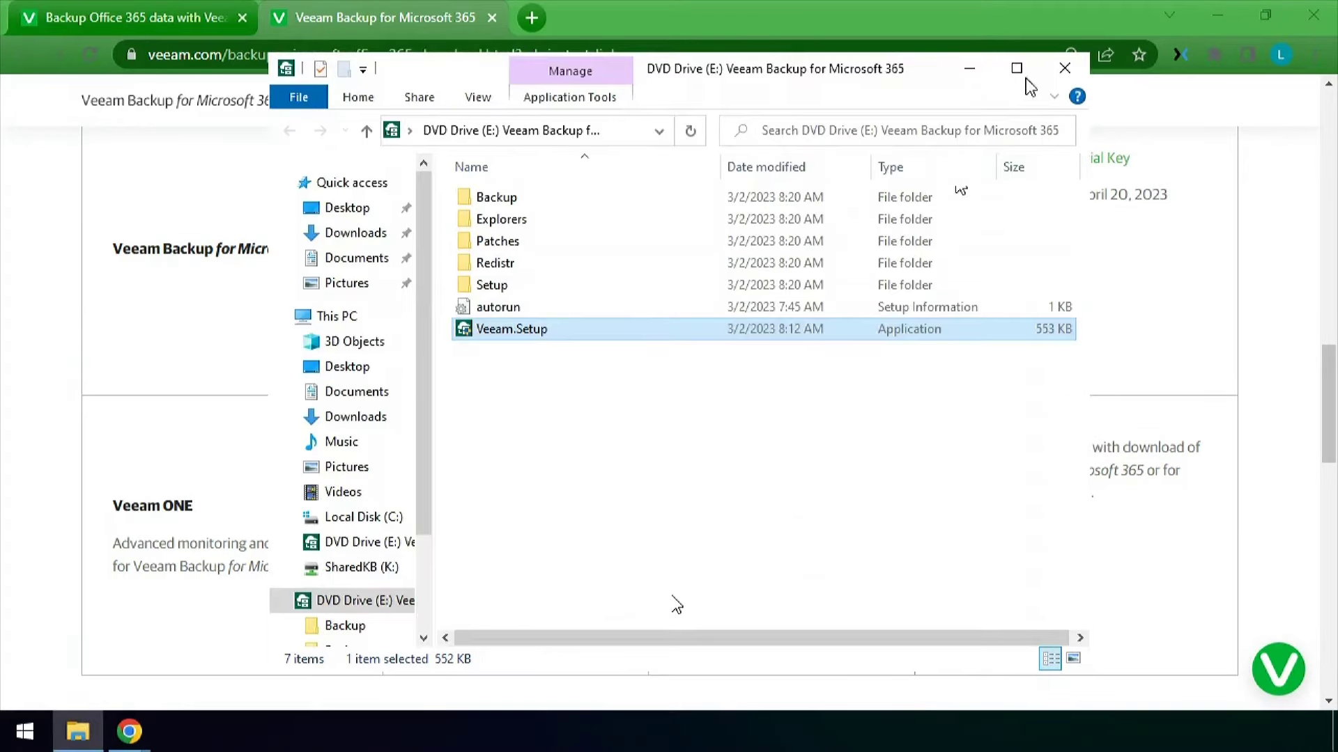
{"action": "left_click", "coordinate": [1065, 67]}
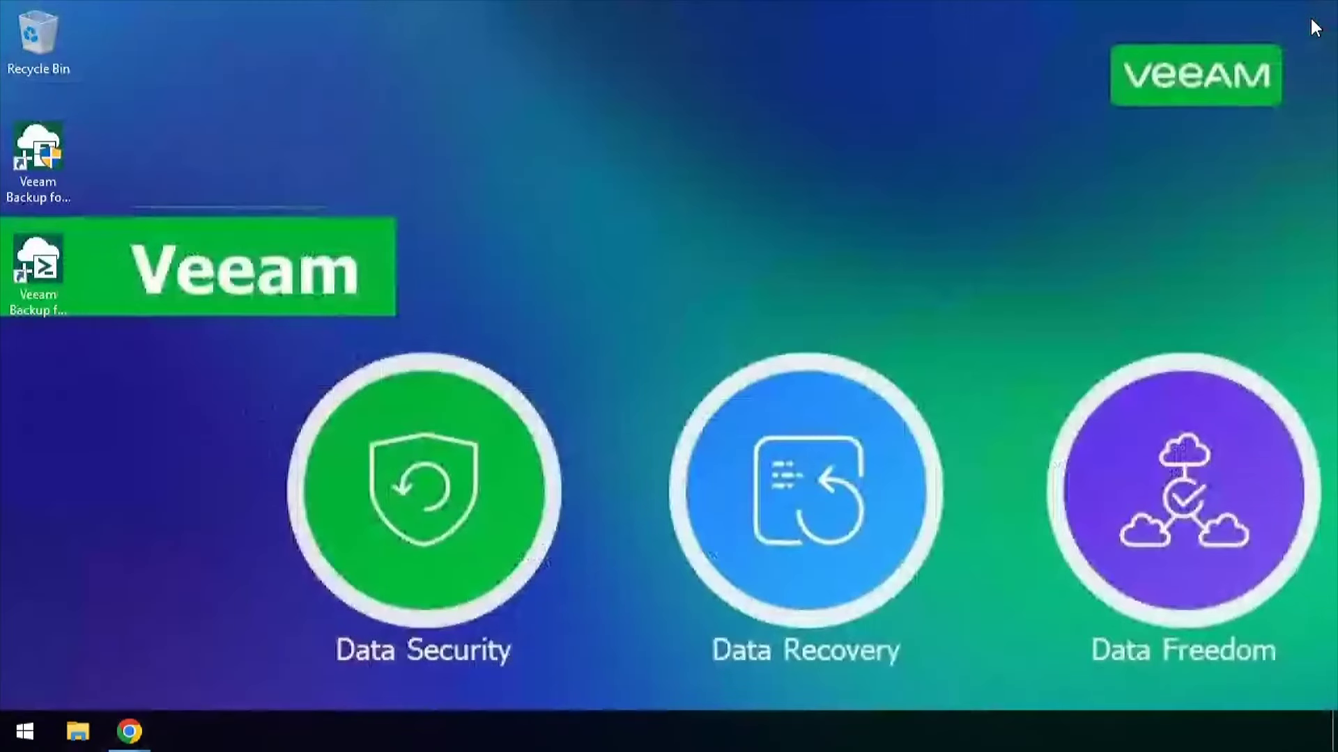
Launch the console, connect to 127.0.0.1, decline the license prompt and maximize the window
{"action": "left_click", "coordinate": [44, 157]}
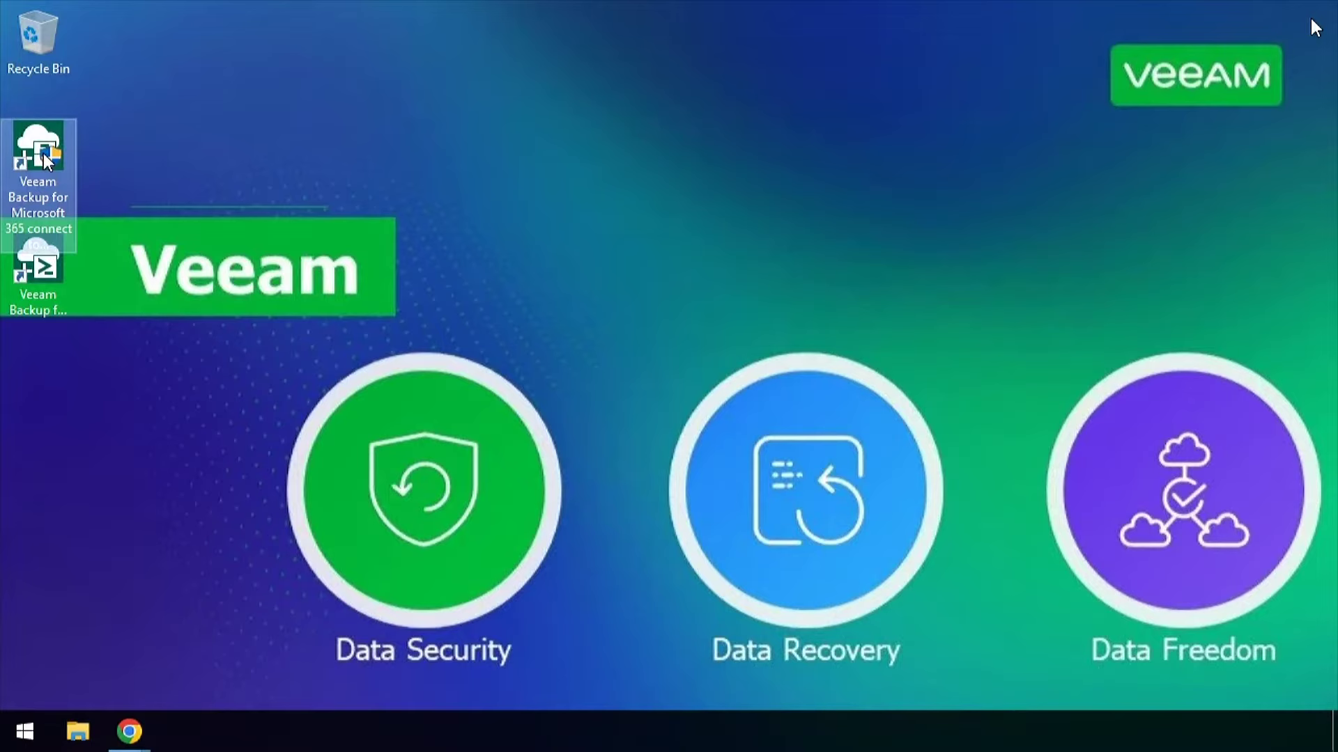
{"action": "double_click", "coordinate": [43, 153]}
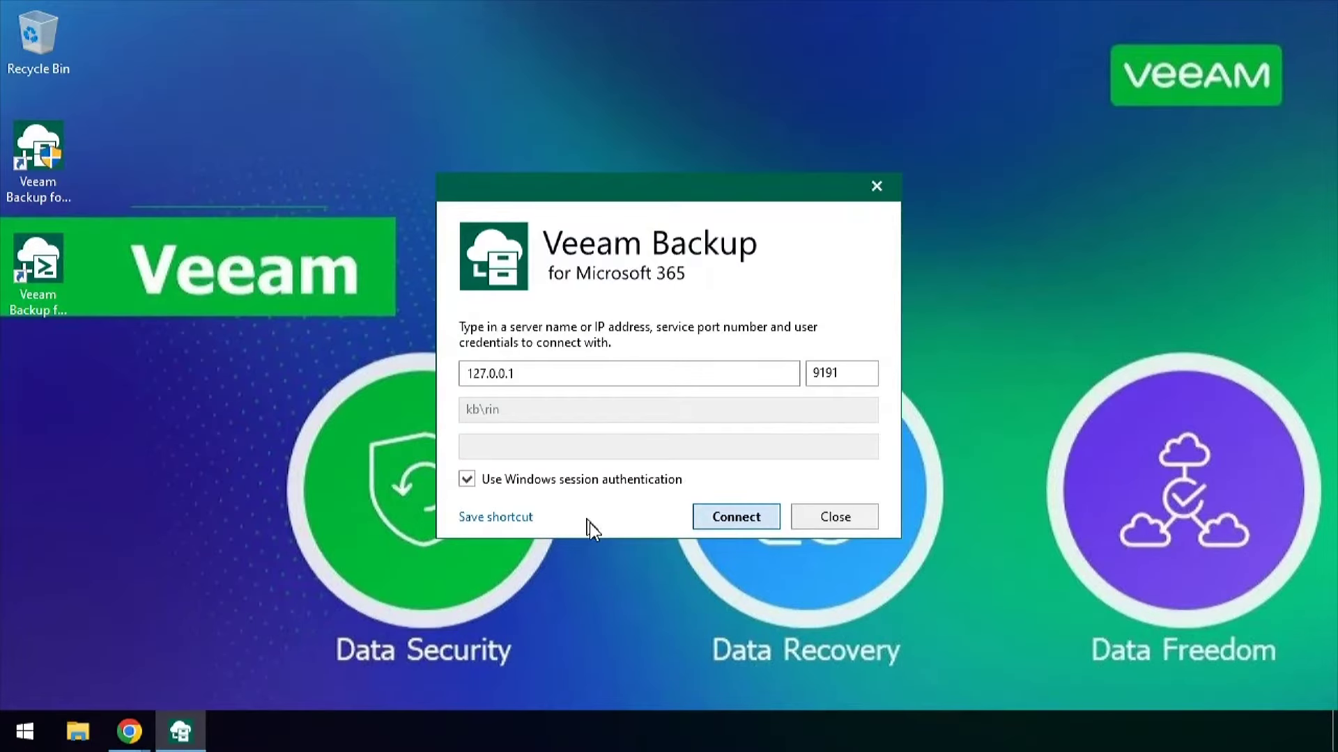
{"action": "left_click", "coordinate": [753, 516]}
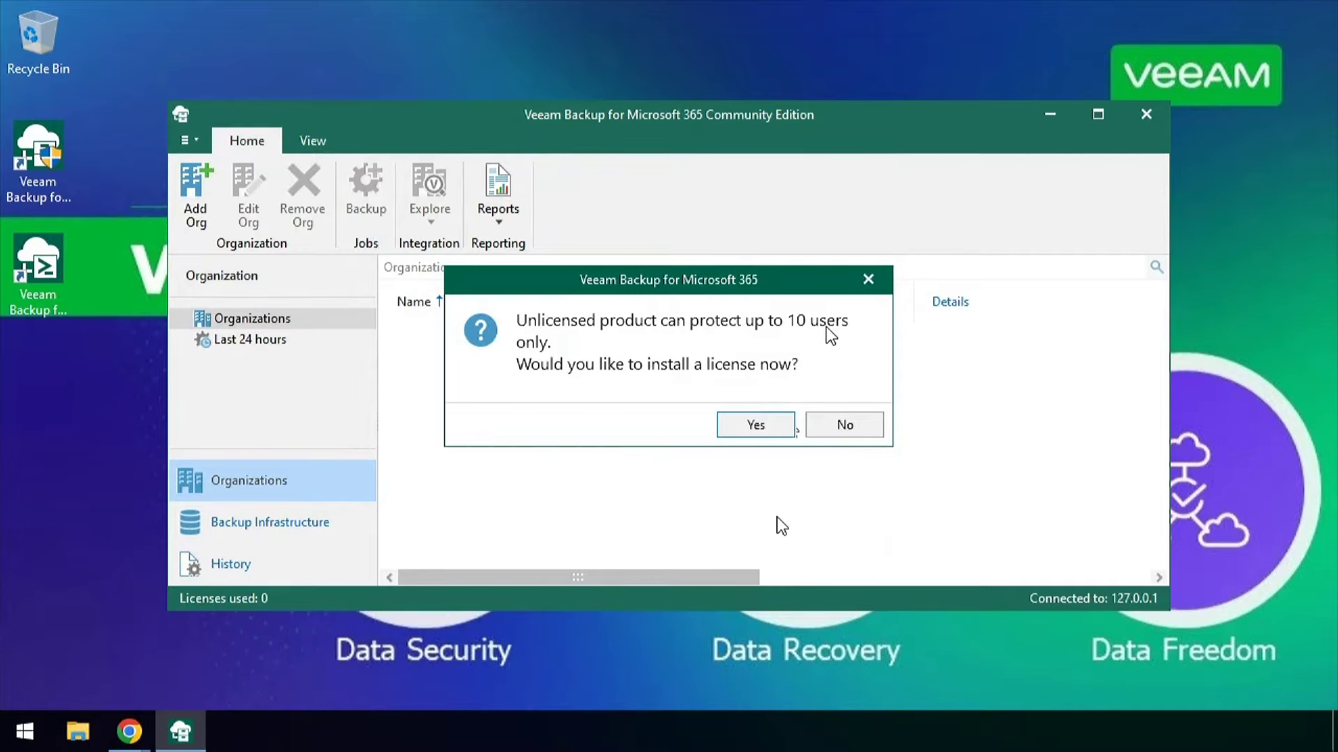
{"action": "left_click", "coordinate": [845, 424]}
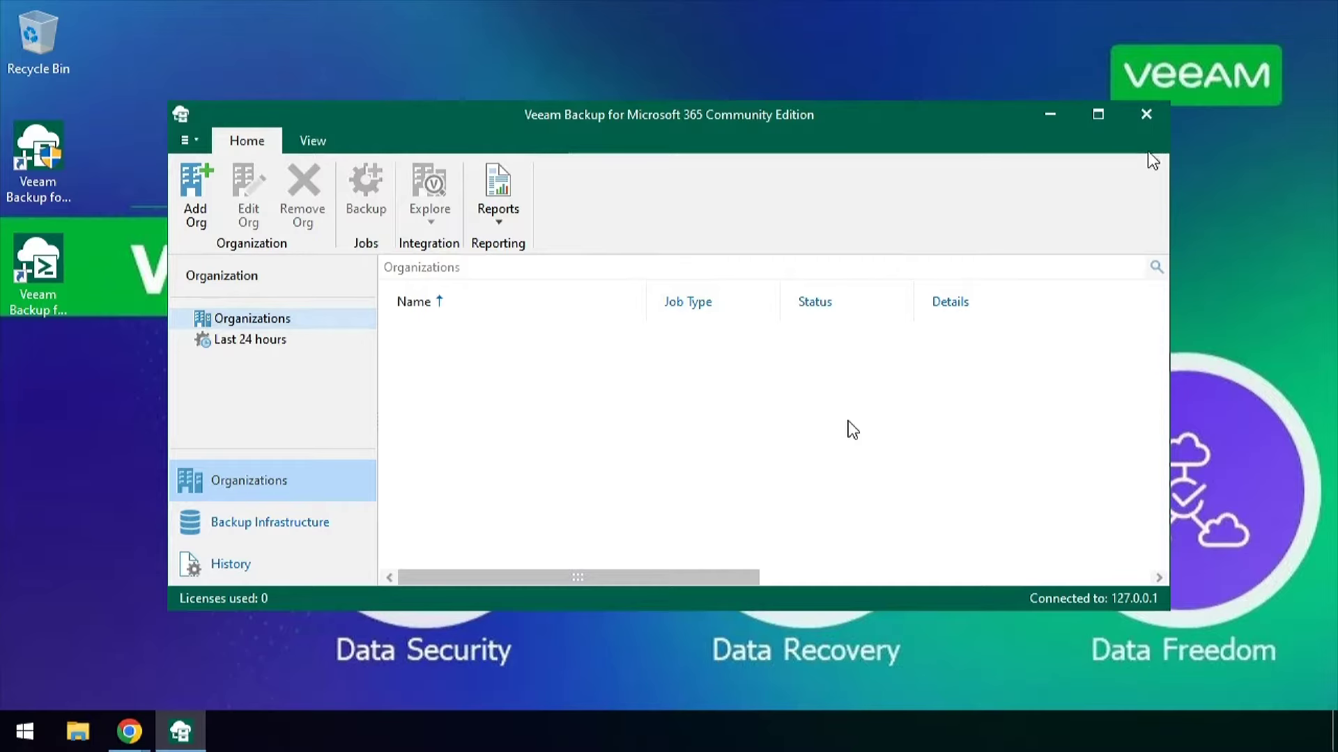
{"action": "left_click", "coordinate": [1101, 115]}
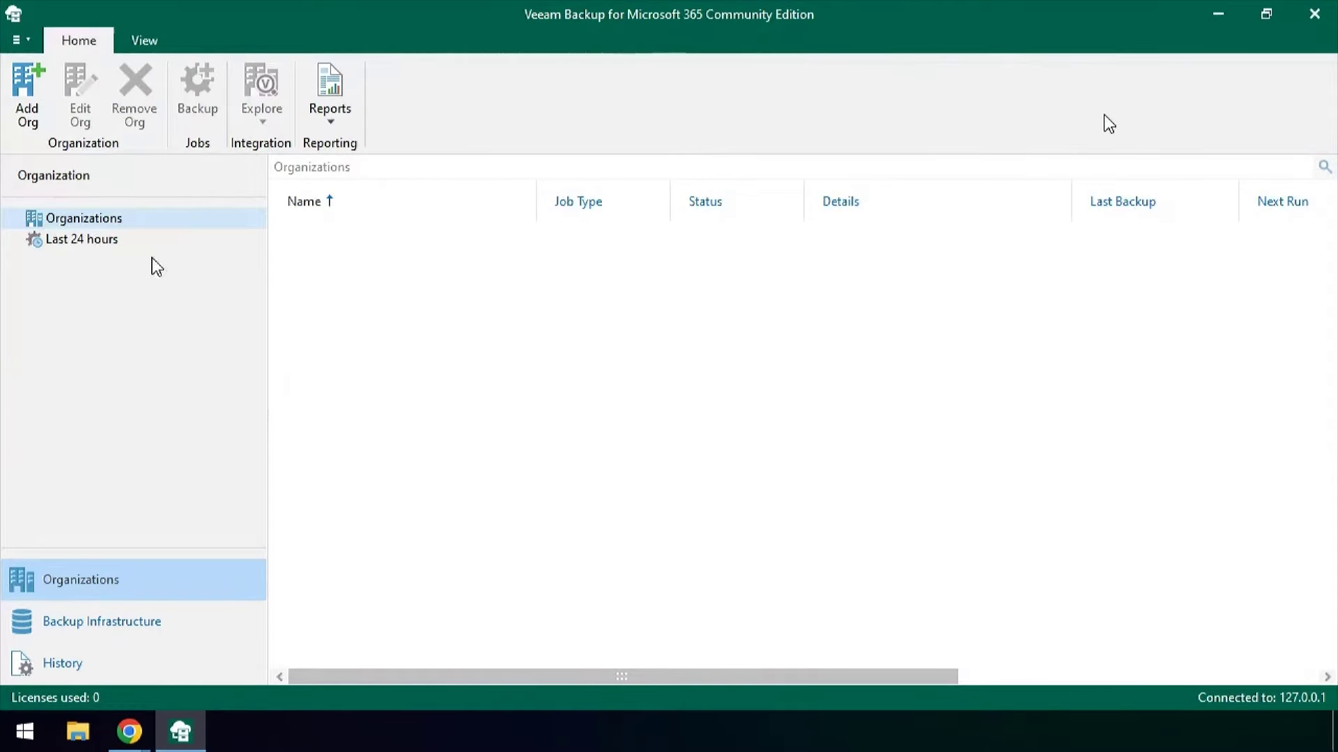
Add a Microsoft 365 organization with modern authentication, registering a new Azure AD app 'v7 VB365 EnAPP'
{"action": "left_click", "coordinate": [28, 95]}
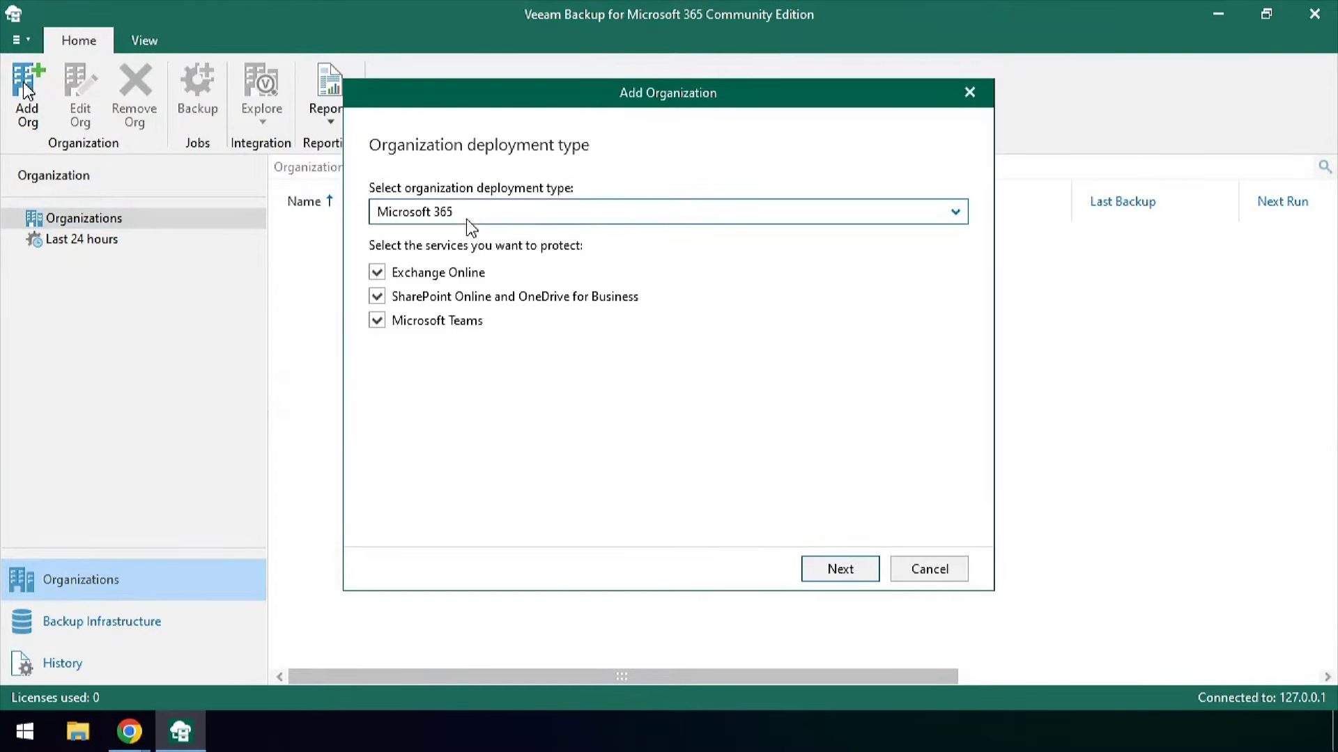
{"action": "left_click", "coordinate": [854, 568]}
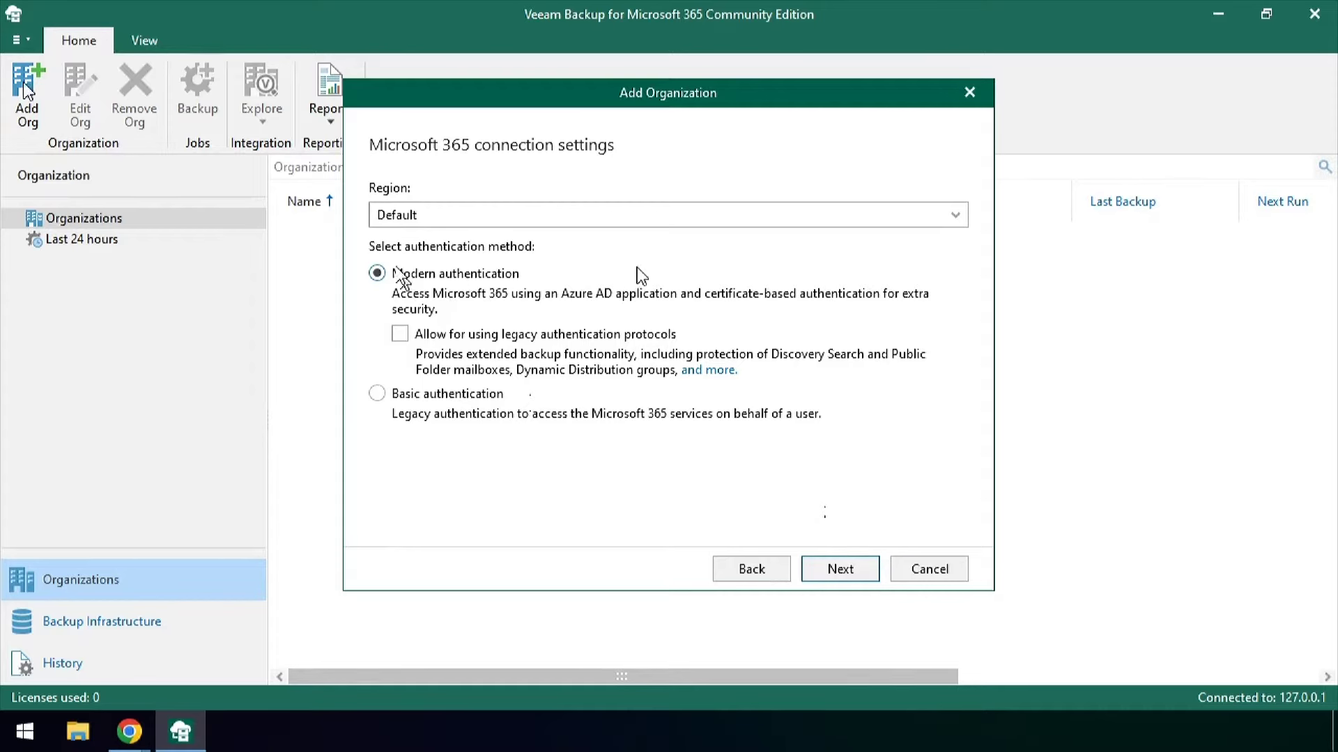
{"action": "left_click", "coordinate": [834, 570]}
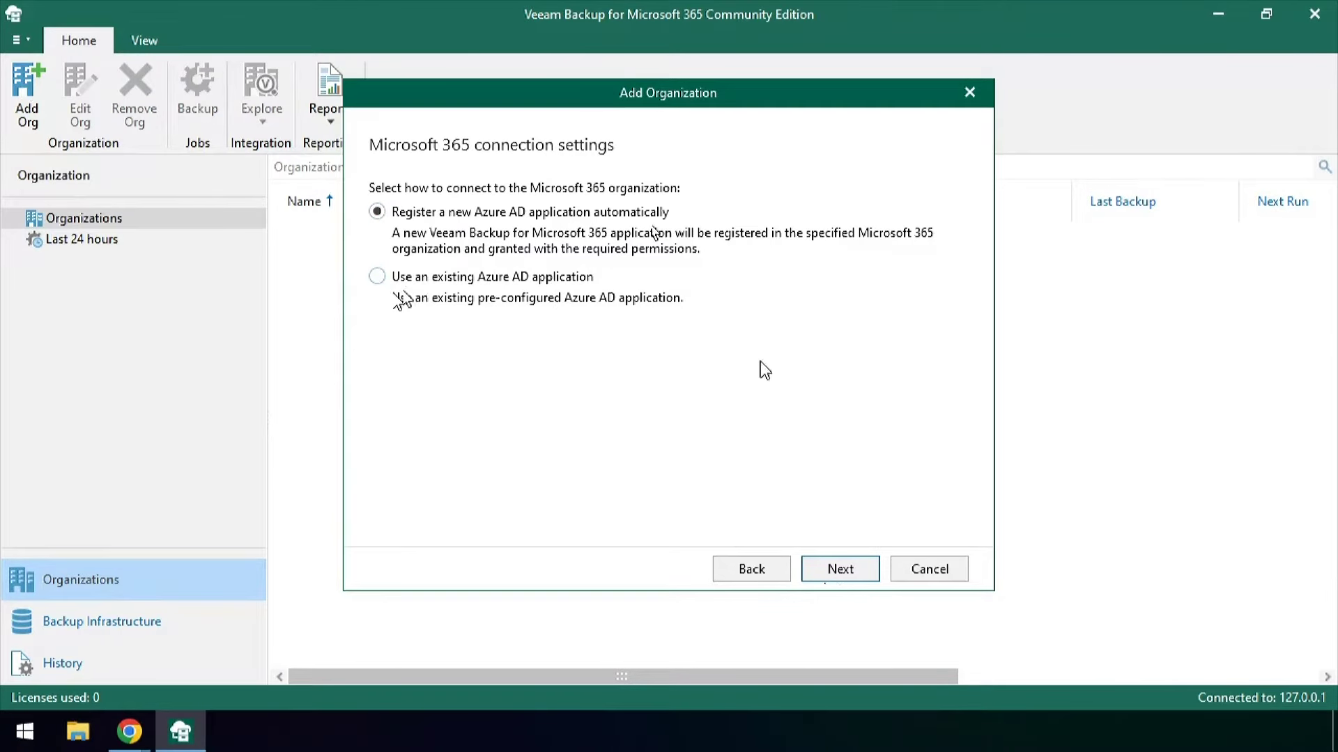
{"action": "left_click", "coordinate": [869, 571]}
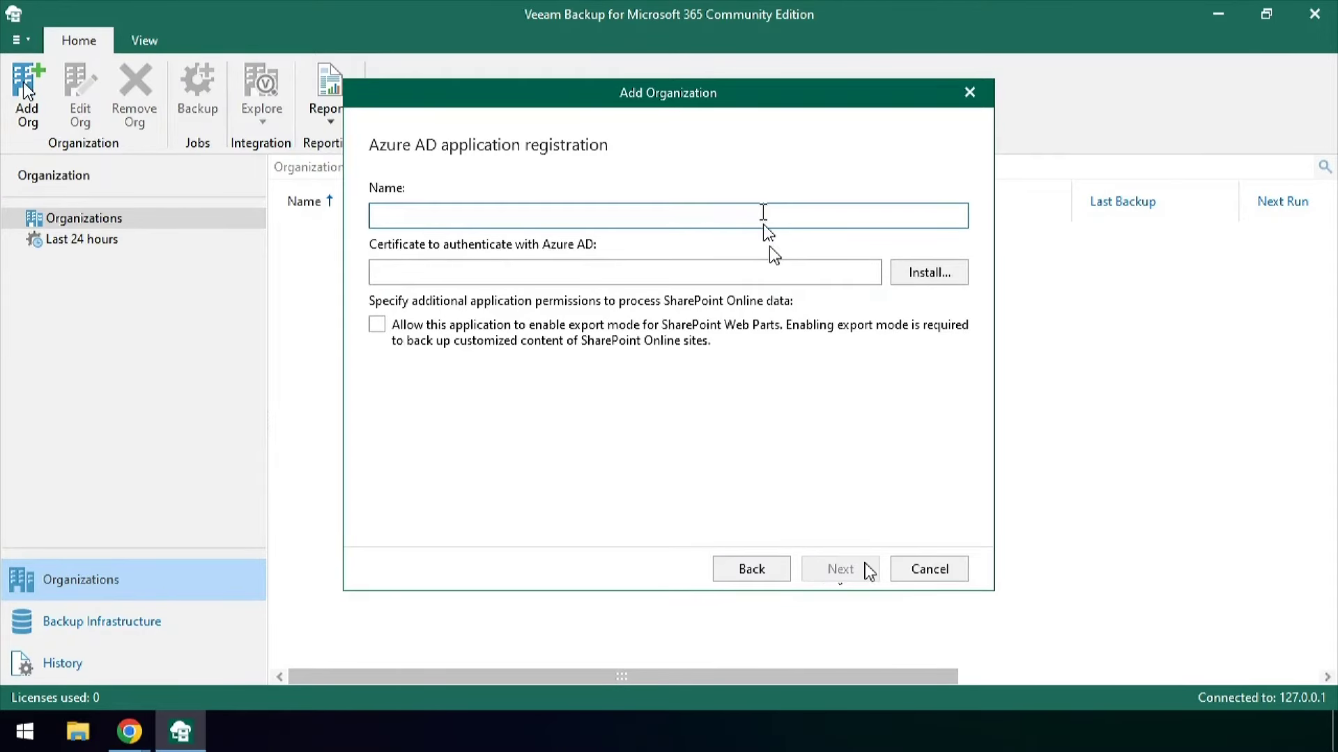
{"action": "type", "text": "v7 VB365 En"}
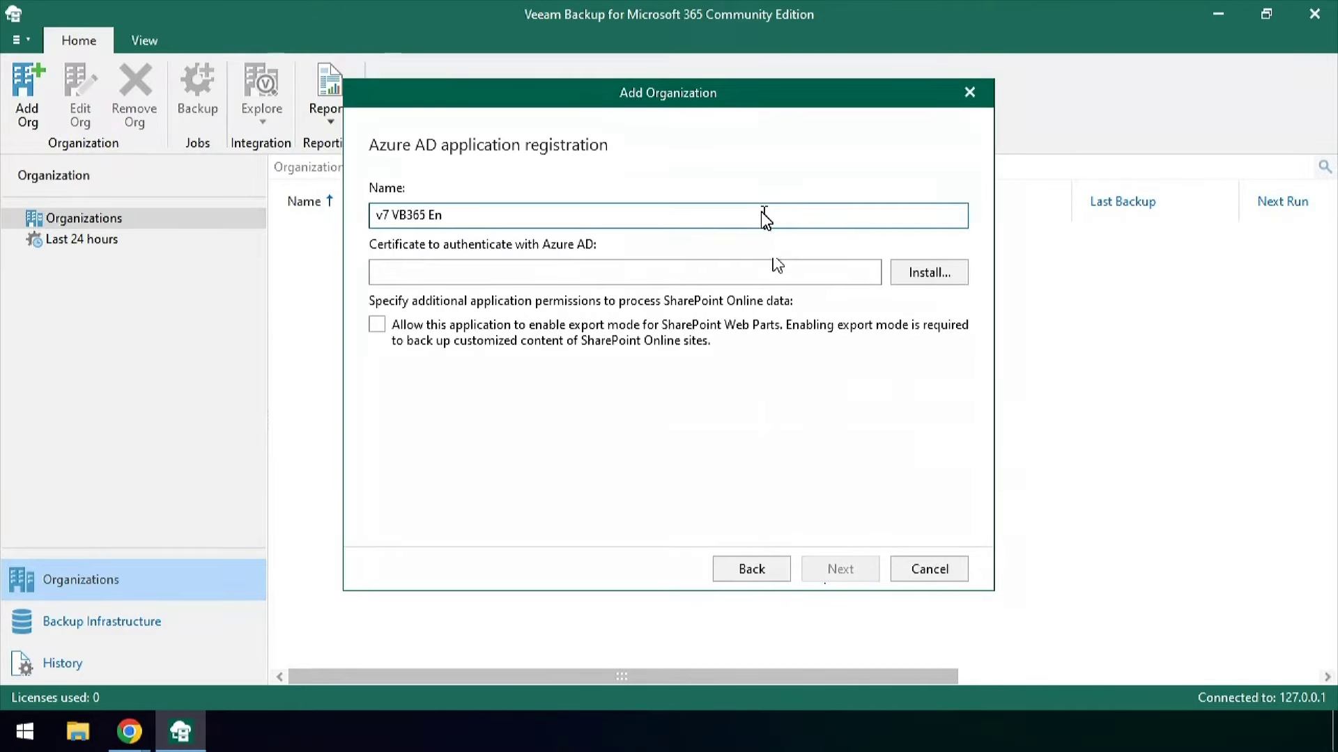
{"action": "type", "text": "APP"}
{"action": "key", "text": "ctrl+a"}
{"action": "key", "text": "ctrl+c"}
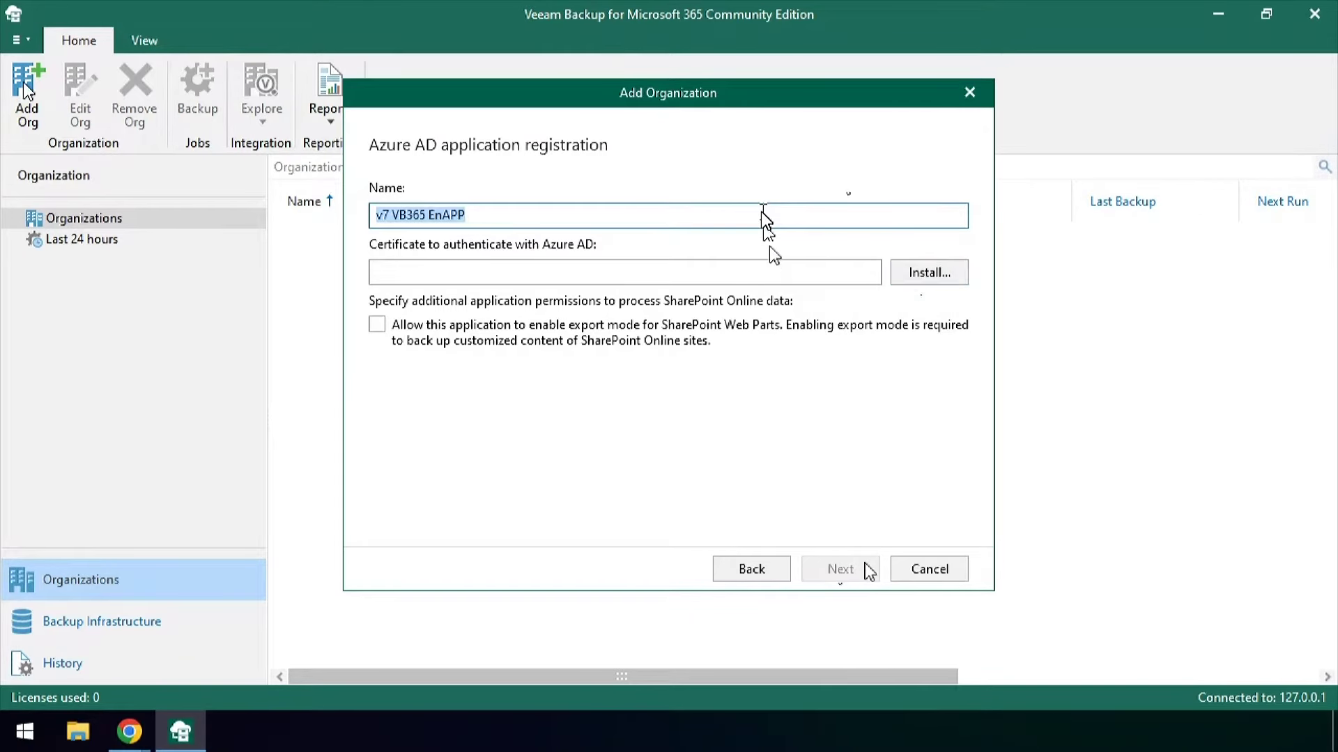
Generate a self-signed certificate named after the app and continue to Microsoft 365 sign-in
{"action": "left_click", "coordinate": [928, 274]}
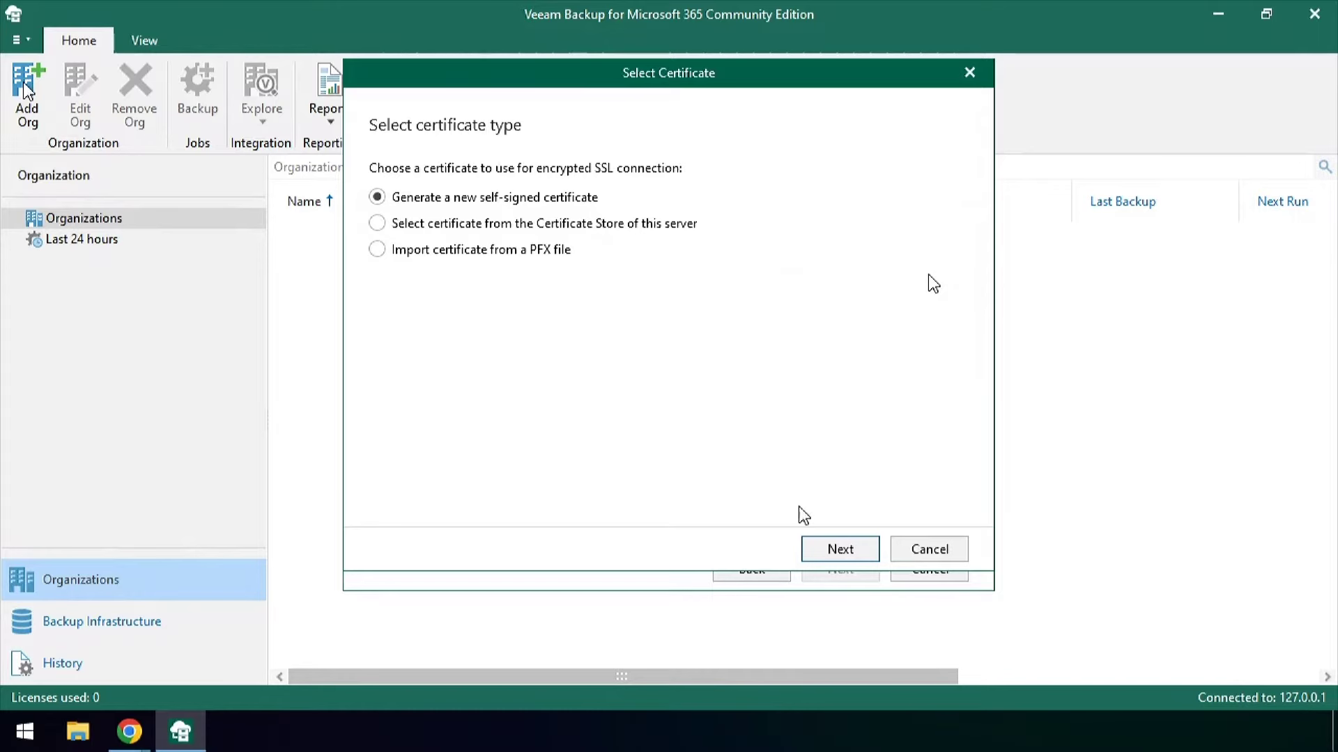
{"action": "left_click", "coordinate": [848, 551]}
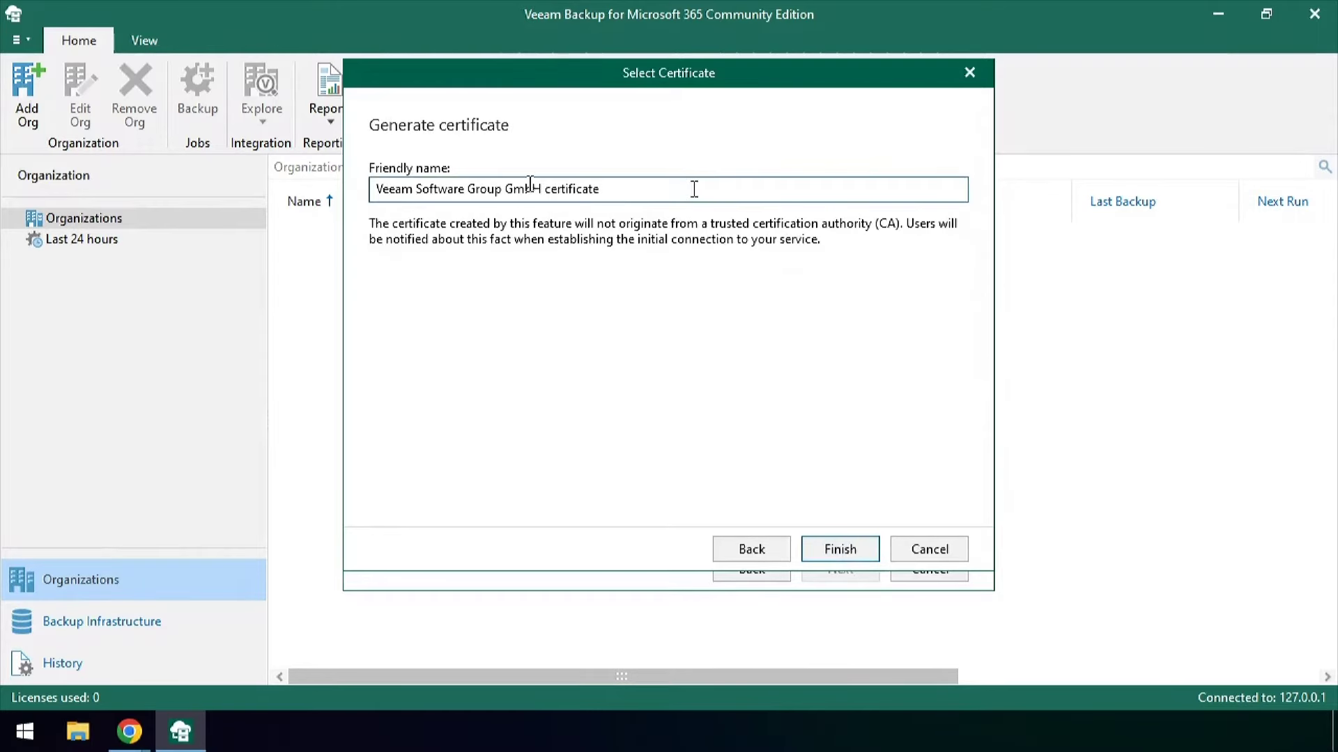
{"action": "left_click_drag", "start_coordinate": [540, 188], "coordinate": [336, 195]}
{"action": "key", "text": "ctrl+v"}
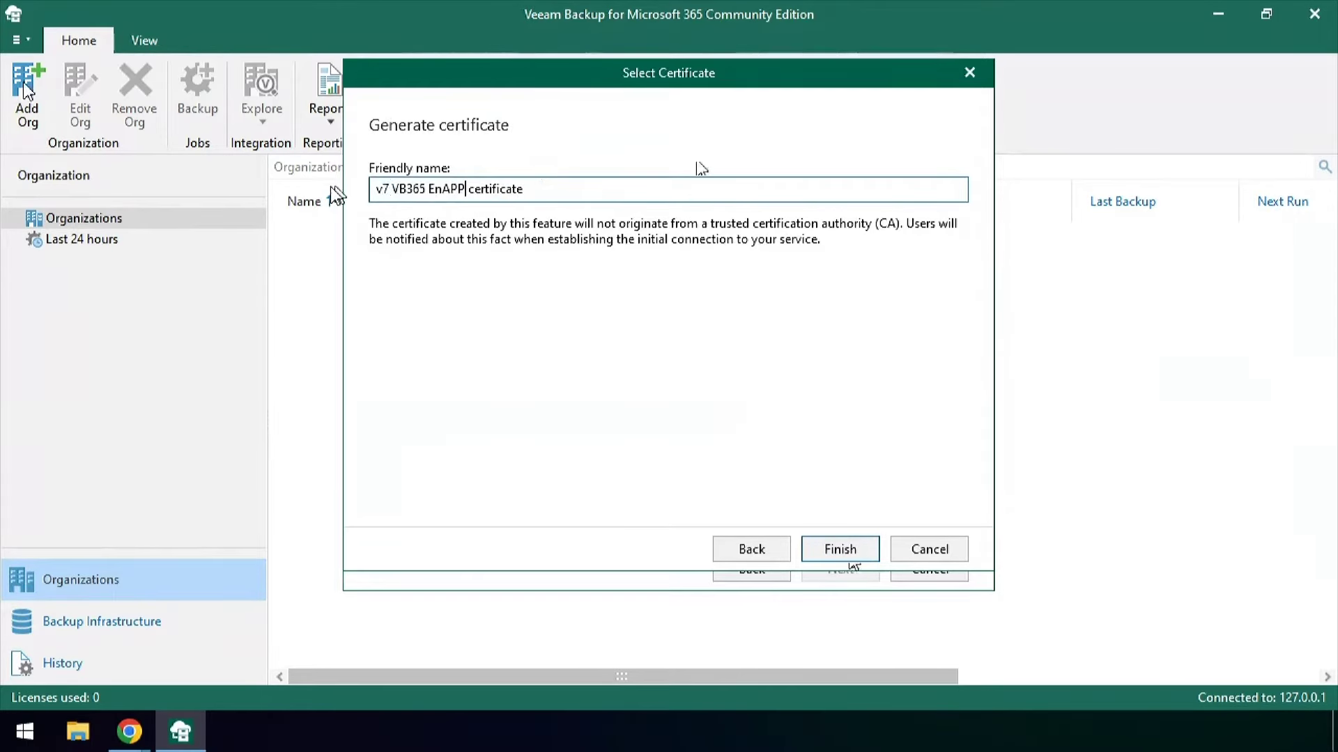
{"action": "left_click", "coordinate": [842, 550]}
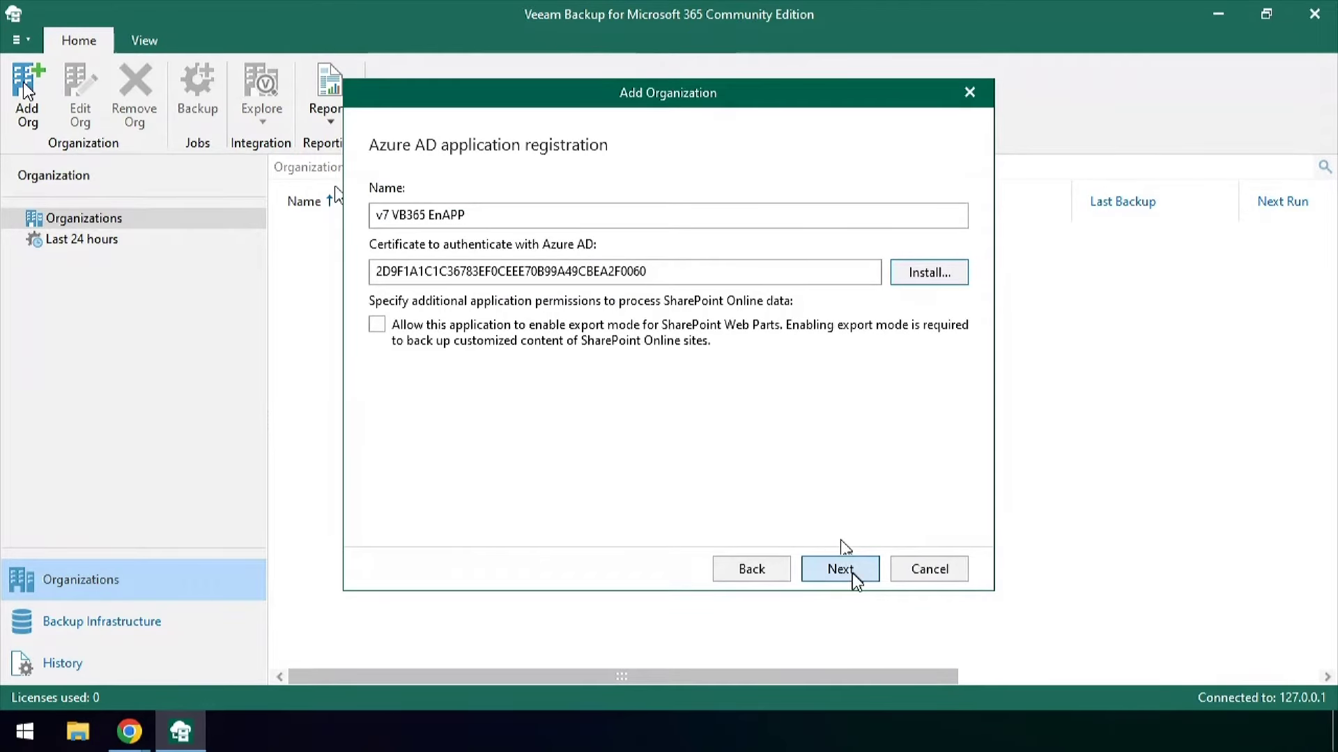
{"action": "left_click", "coordinate": [851, 571]}
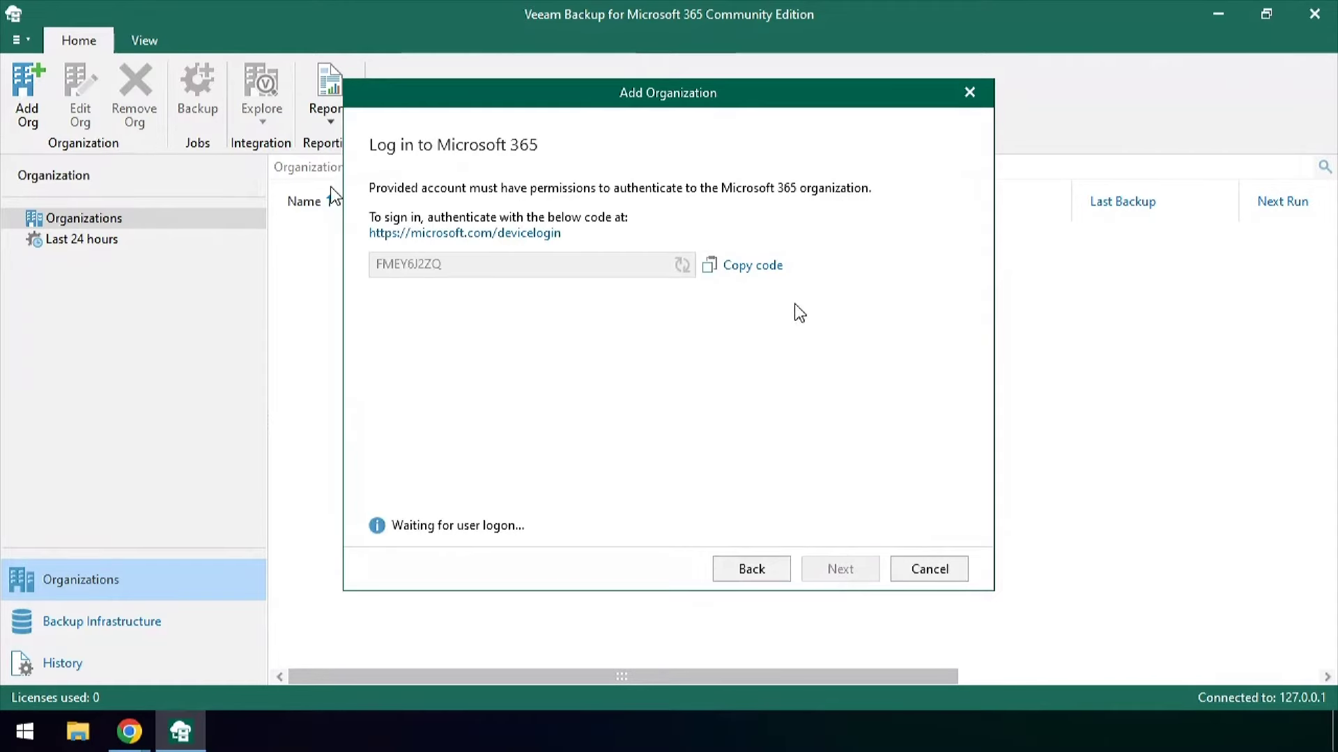
Complete the device-code sign-in in Chrome with the admin account and return to Veeam
{"action": "left_click", "coordinate": [488, 234]}
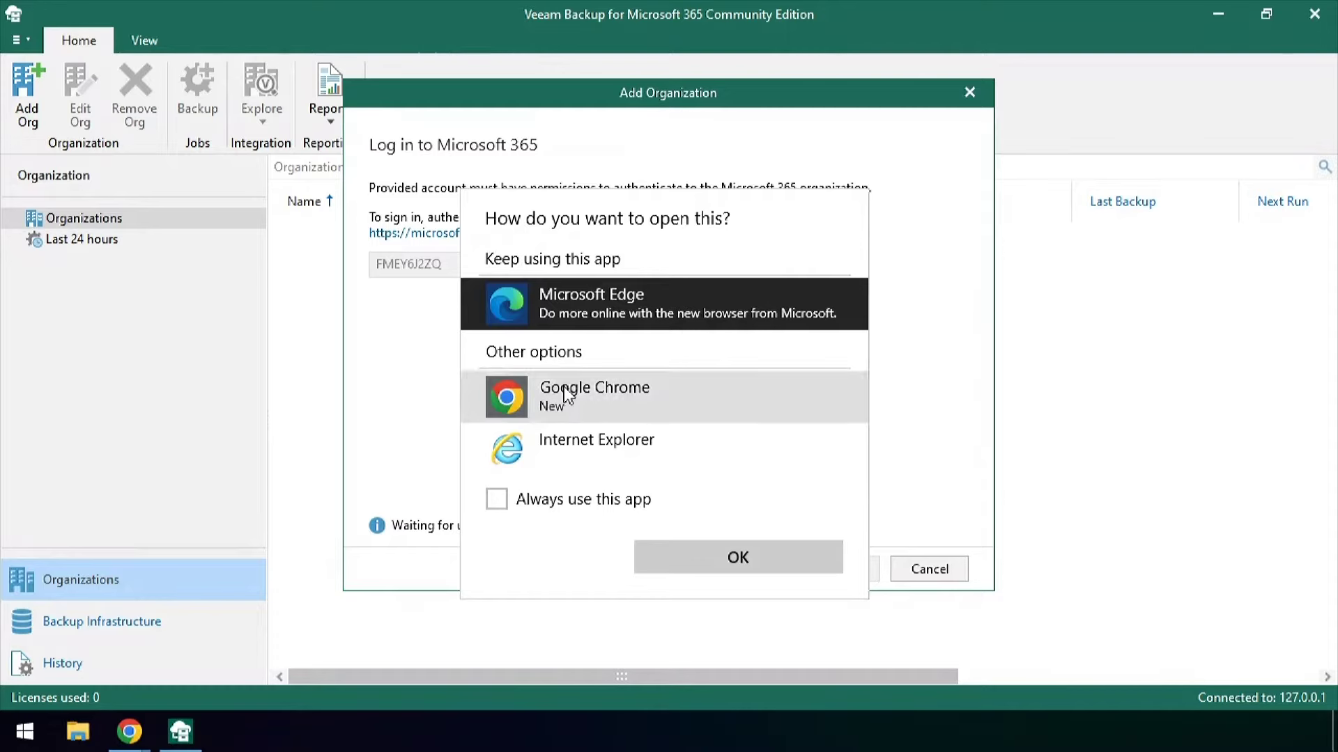
{"action": "left_click", "coordinate": [499, 403]}
{"action": "left_click", "coordinate": [616, 501]}
{"action": "left_click", "coordinate": [747, 562]}
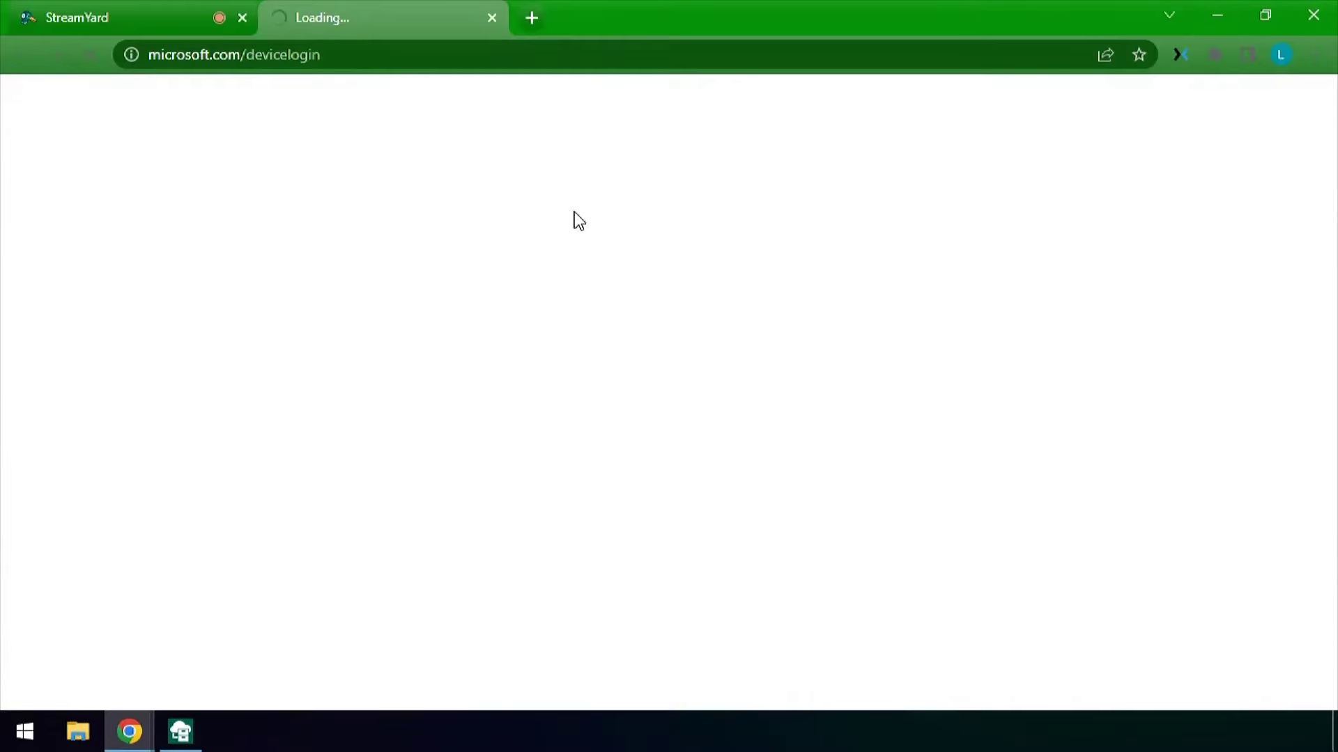
{"action": "type", "text": "FMEY6J2ZQ"}
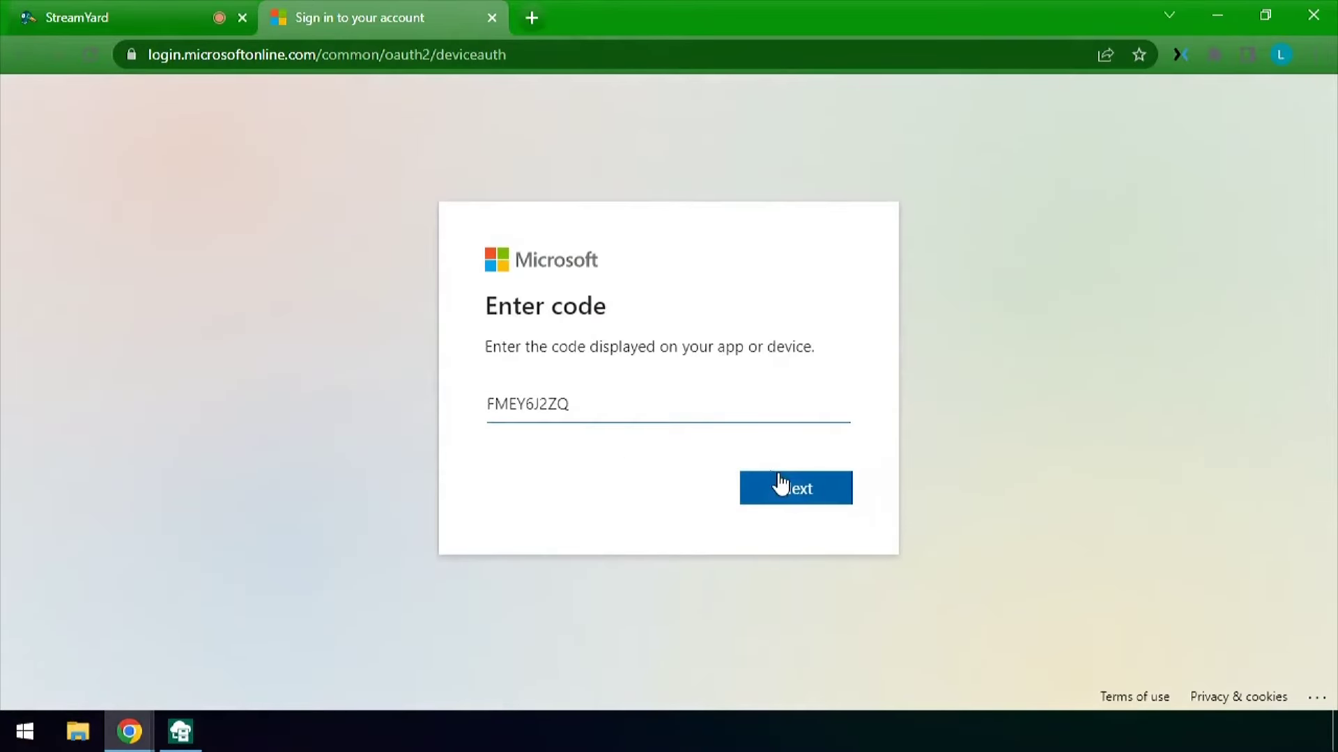
{"action": "left_click", "coordinate": [785, 478]}
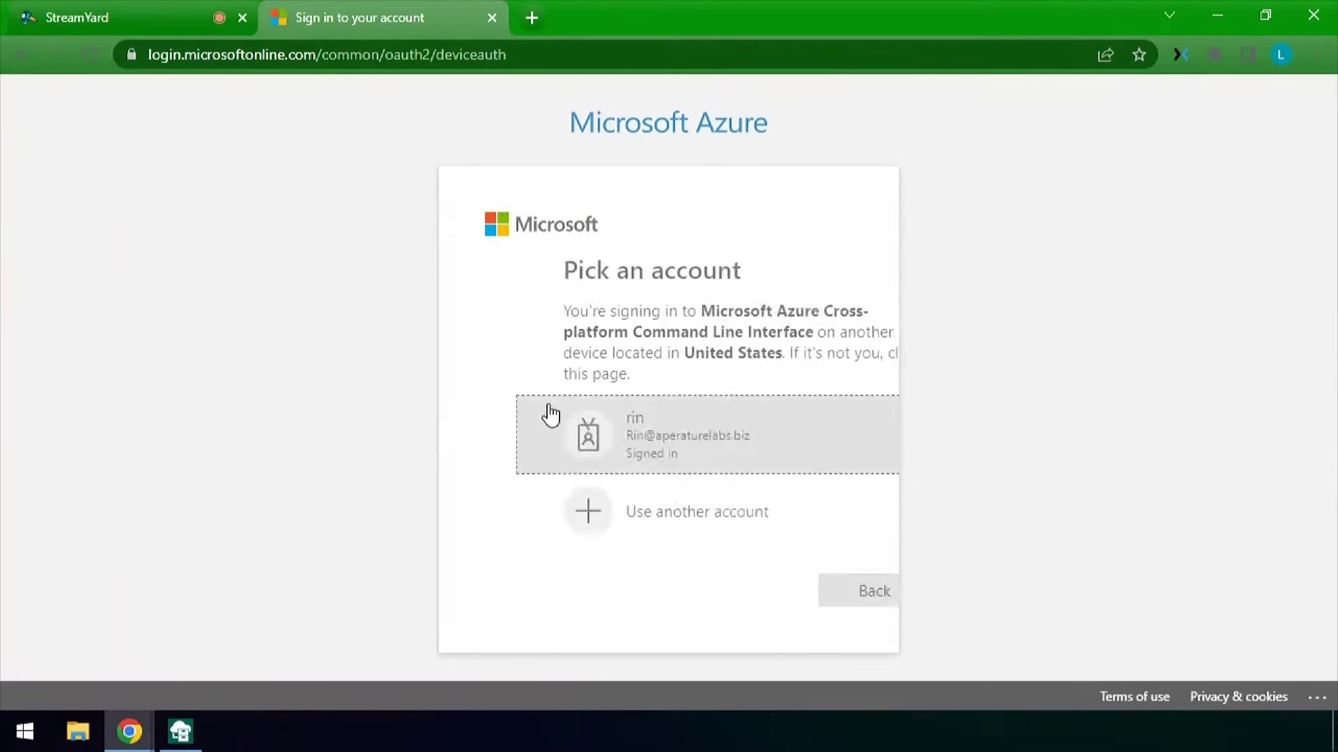
{"action": "left_click", "coordinate": [621, 425]}
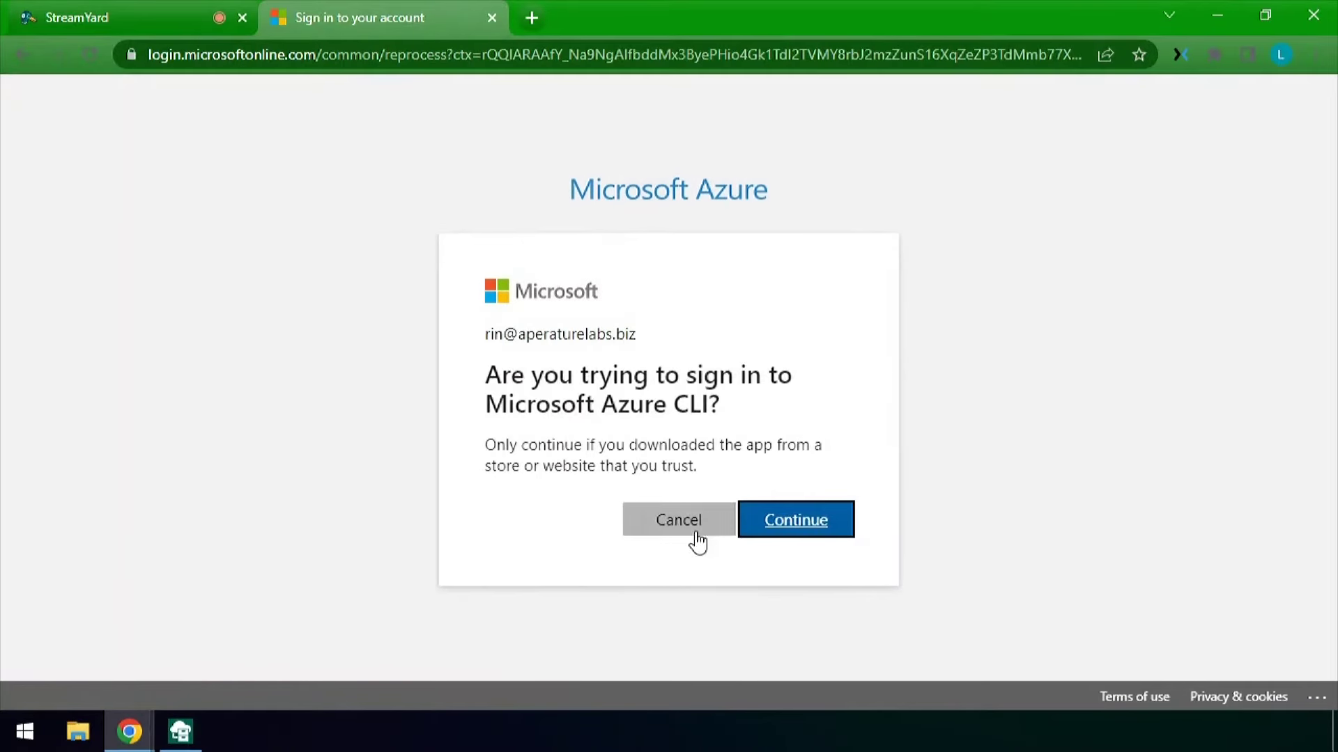
{"action": "left_click", "coordinate": [818, 523]}
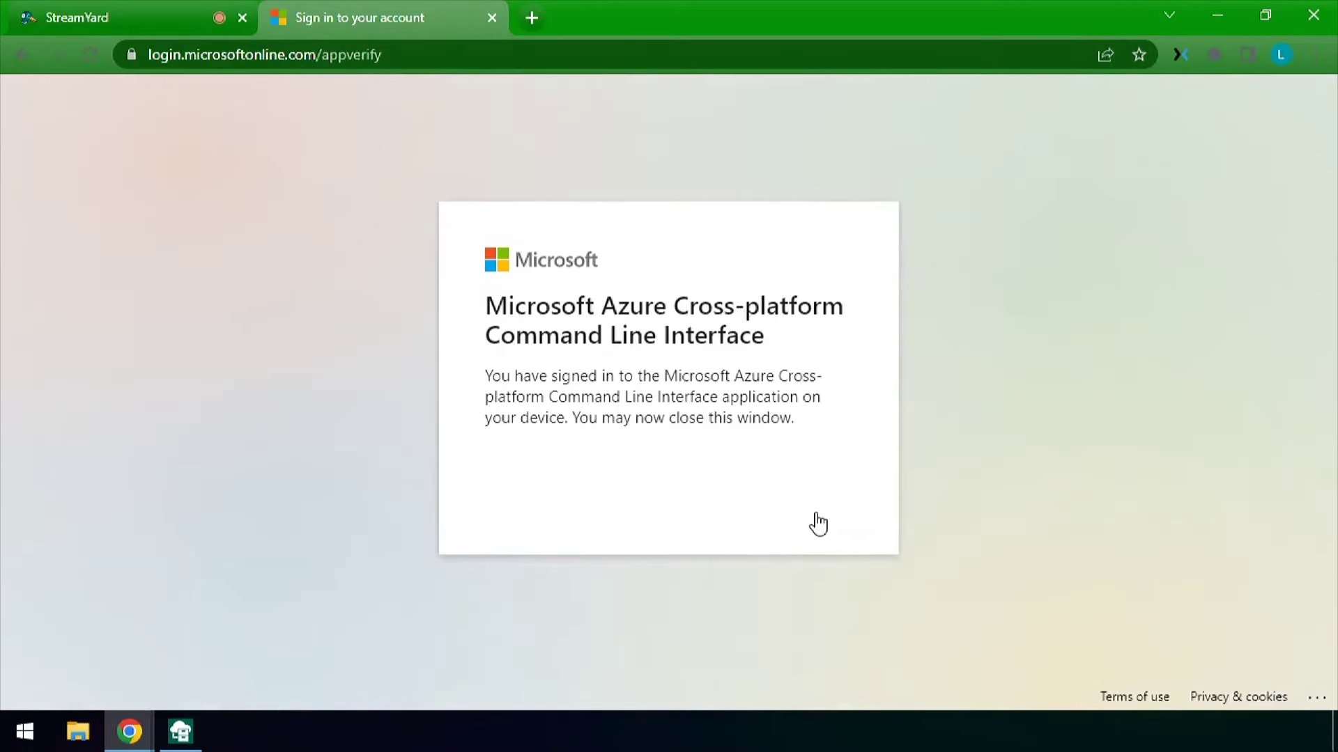
{"action": "left_click", "coordinate": [1220, 14]}
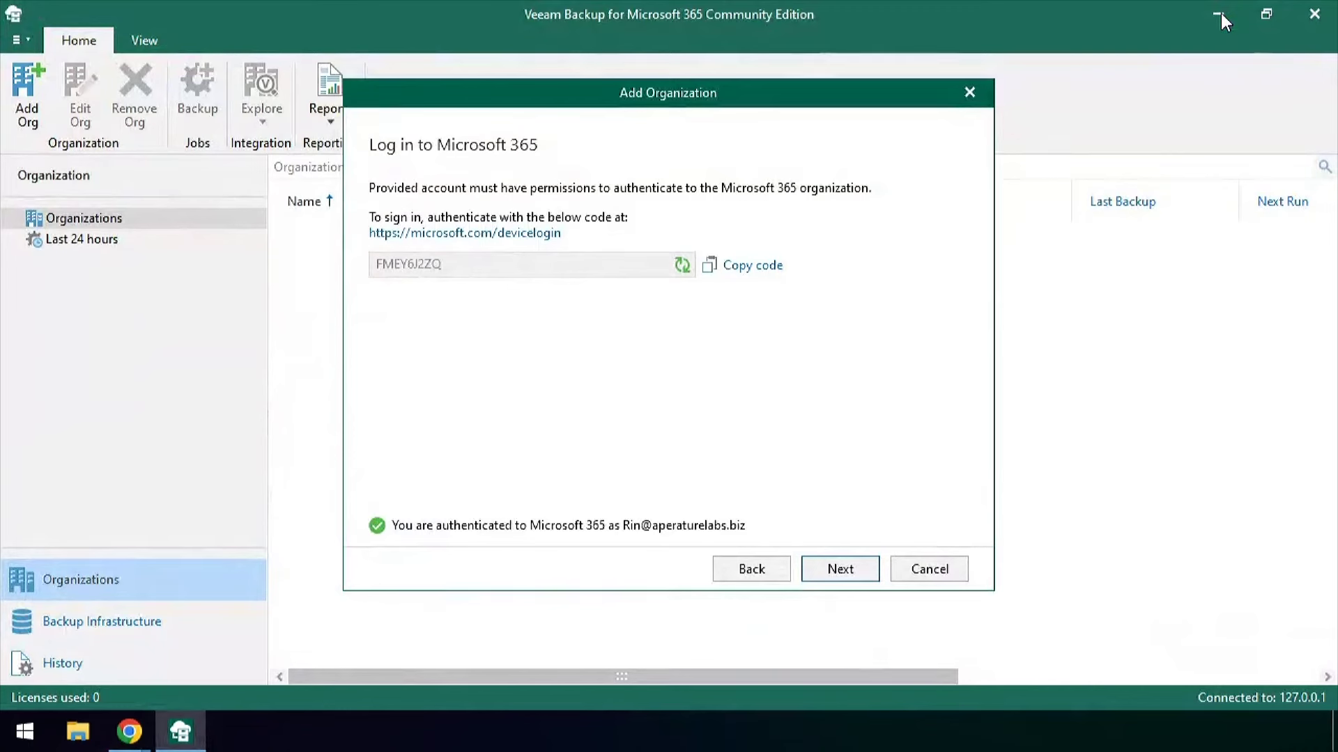
Verify the connection, finish the wizard, and select AperatureLabs.onmicrosoft.com under Organizations
{"action": "left_click", "coordinate": [838, 570]}
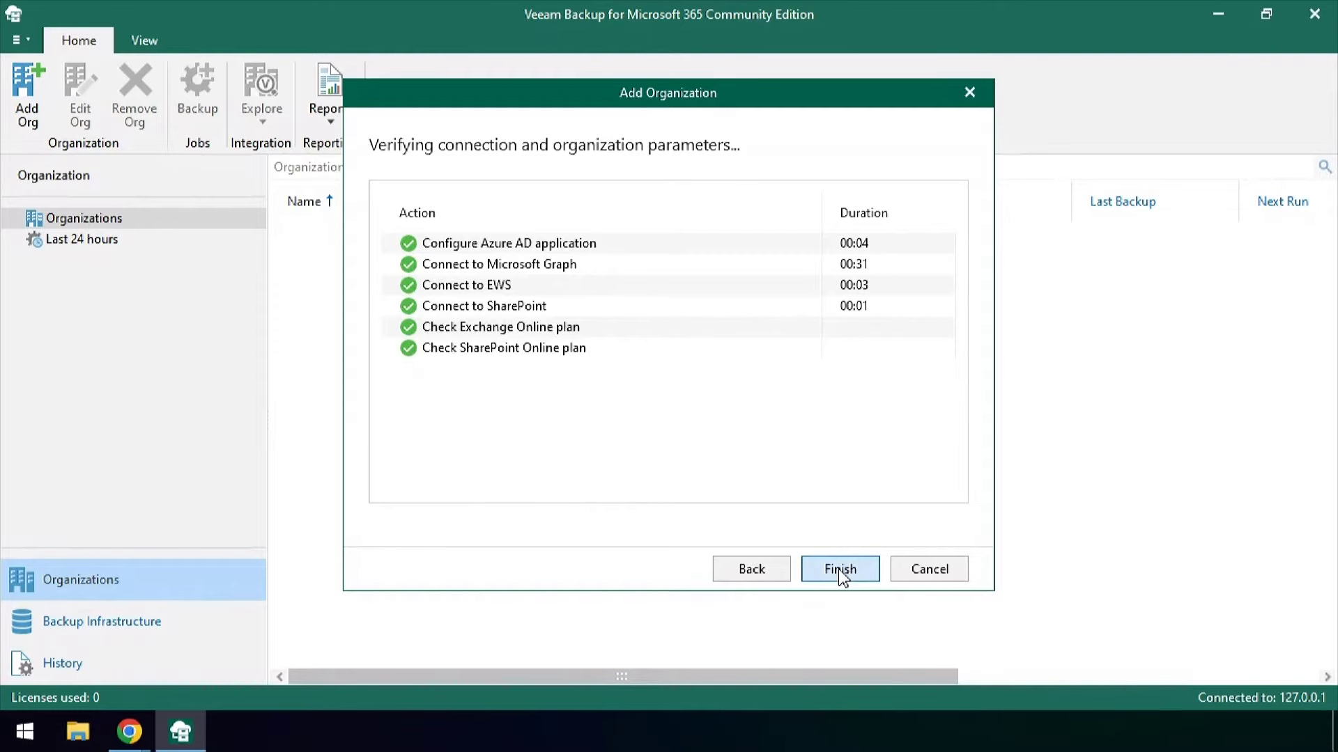
{"action": "left_click", "coordinate": [838, 570]}
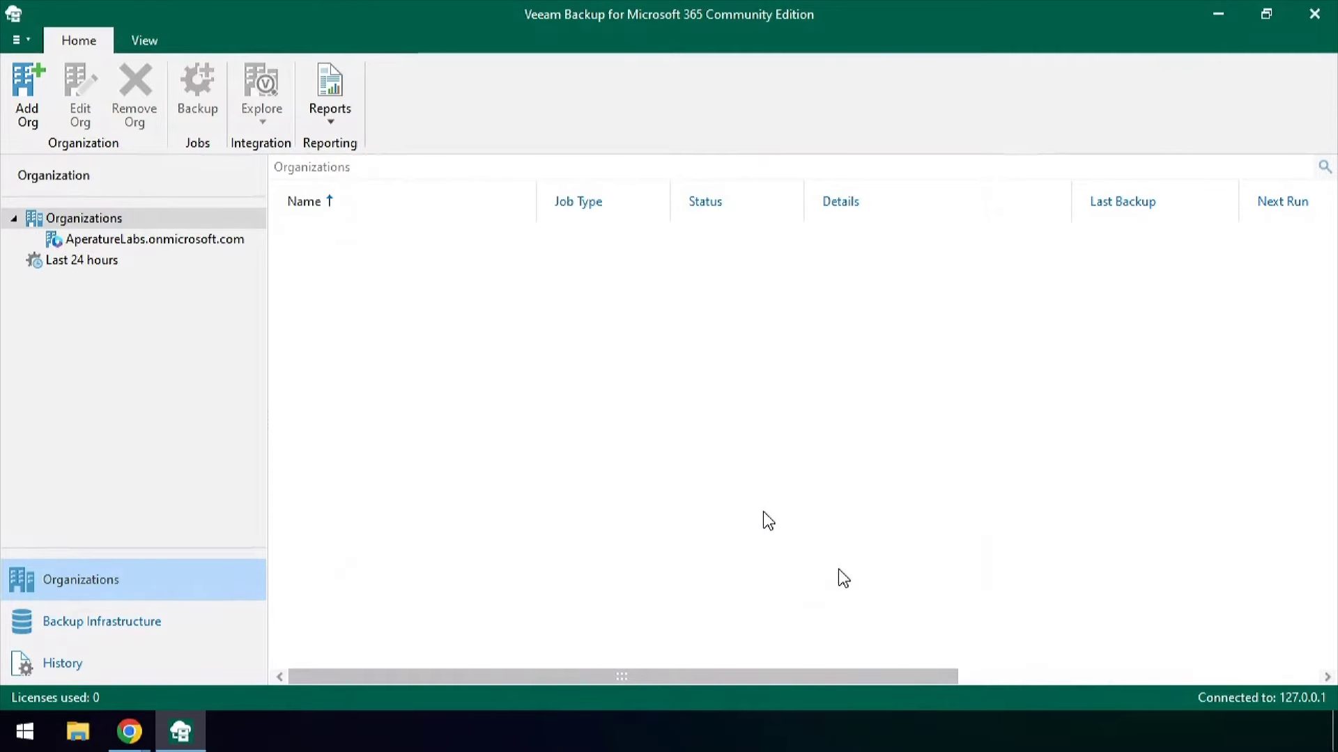
{"action": "left_click", "coordinate": [197, 241]}
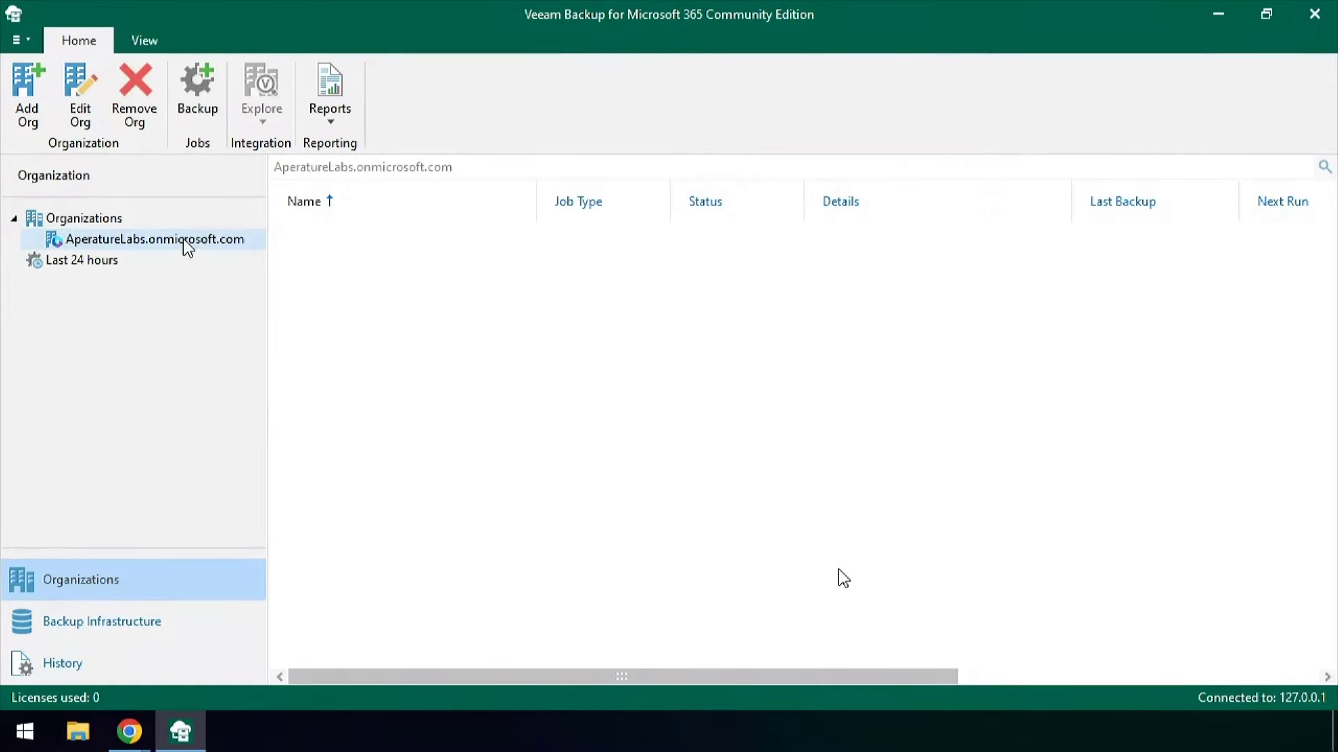
Open Manage backup applications for AperatureLabs and start creating a new application
{"action": "right_click", "coordinate": [185, 241]}
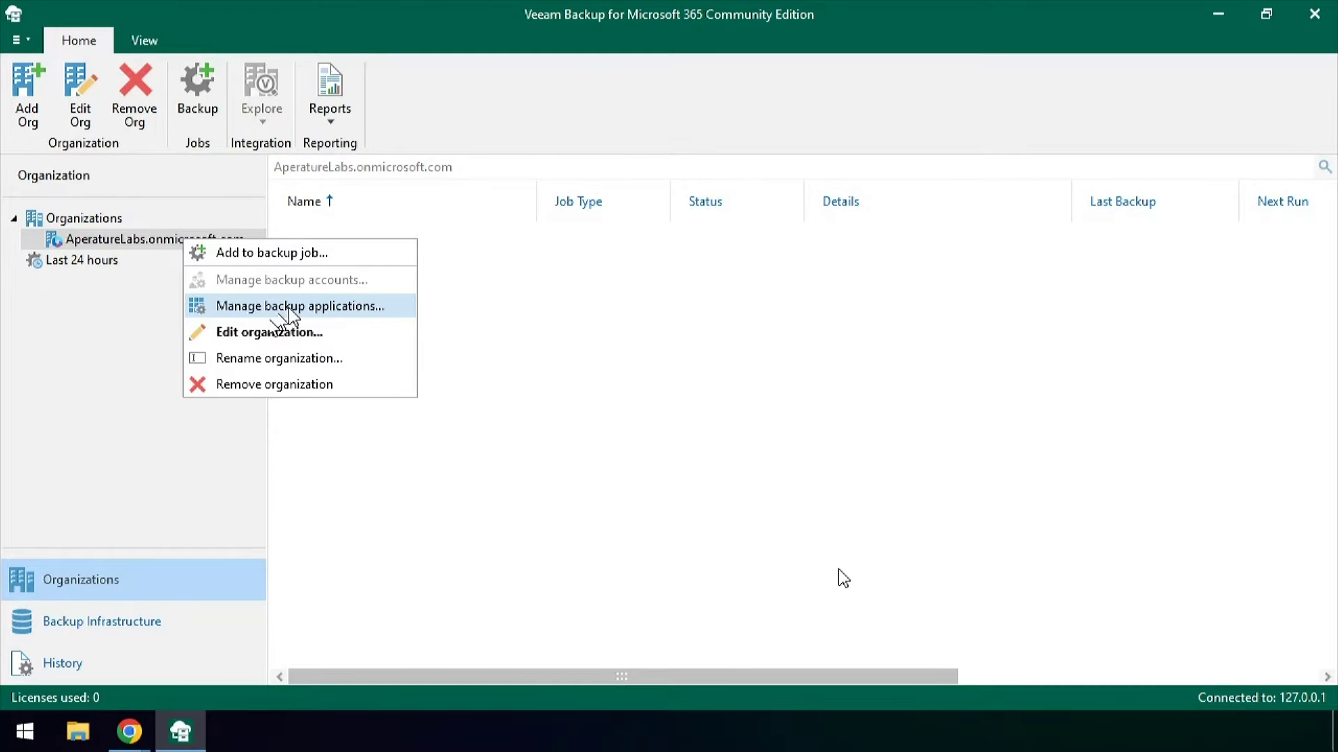
{"action": "left_click", "coordinate": [289, 309]}
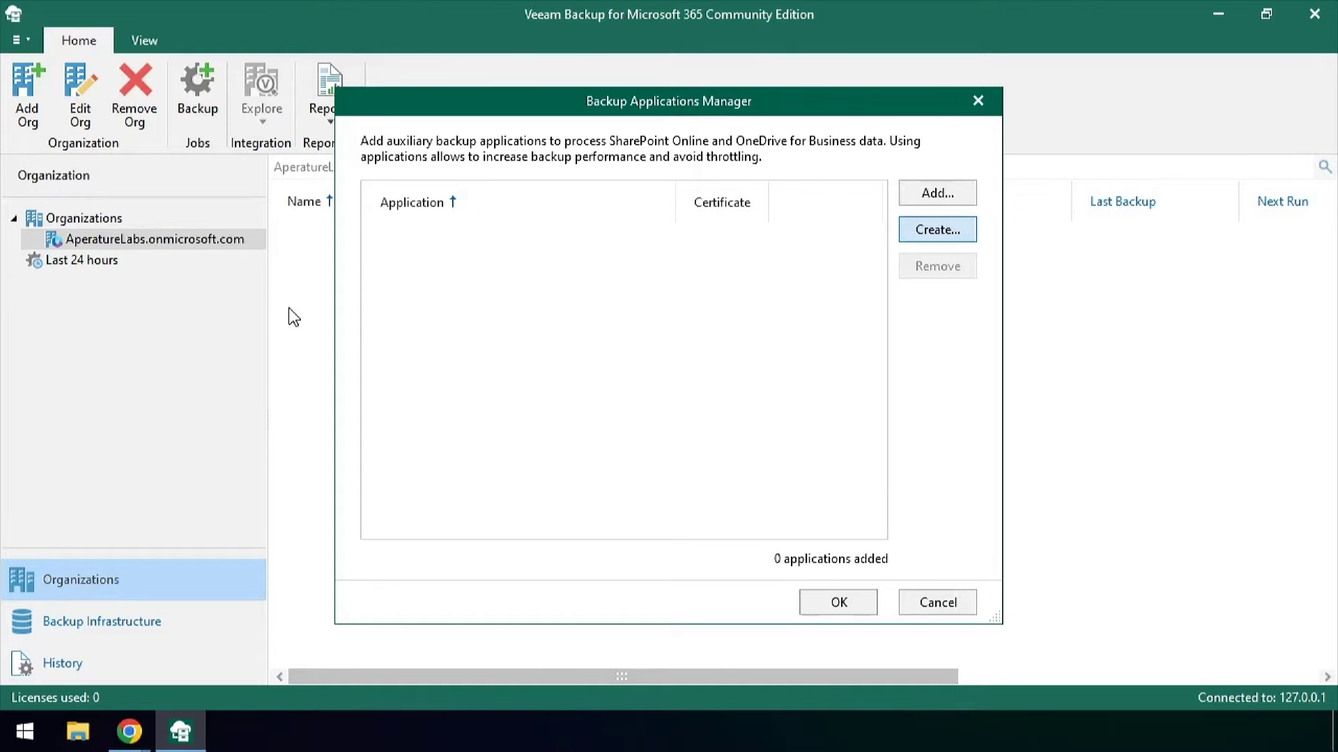
{"action": "left_click", "coordinate": [947, 230]}
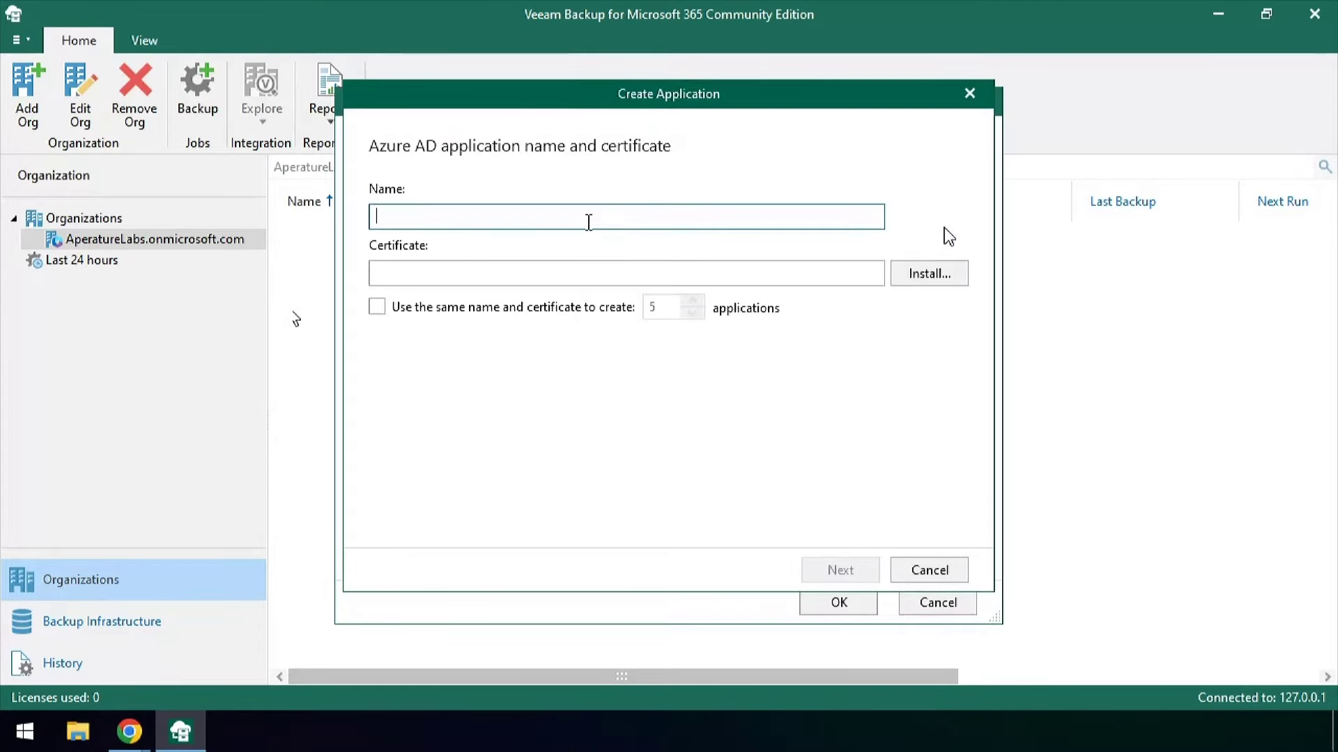
Name the new backup application 'v7 VB365 EnAPP AuxBackup'
{"action": "type", "text": "FMEY6J2ZQ"}
{"action": "key", "text": "ctrl+z"}
{"action": "type", "text": "v7"}
{"action": "type", "text": "VB365"}
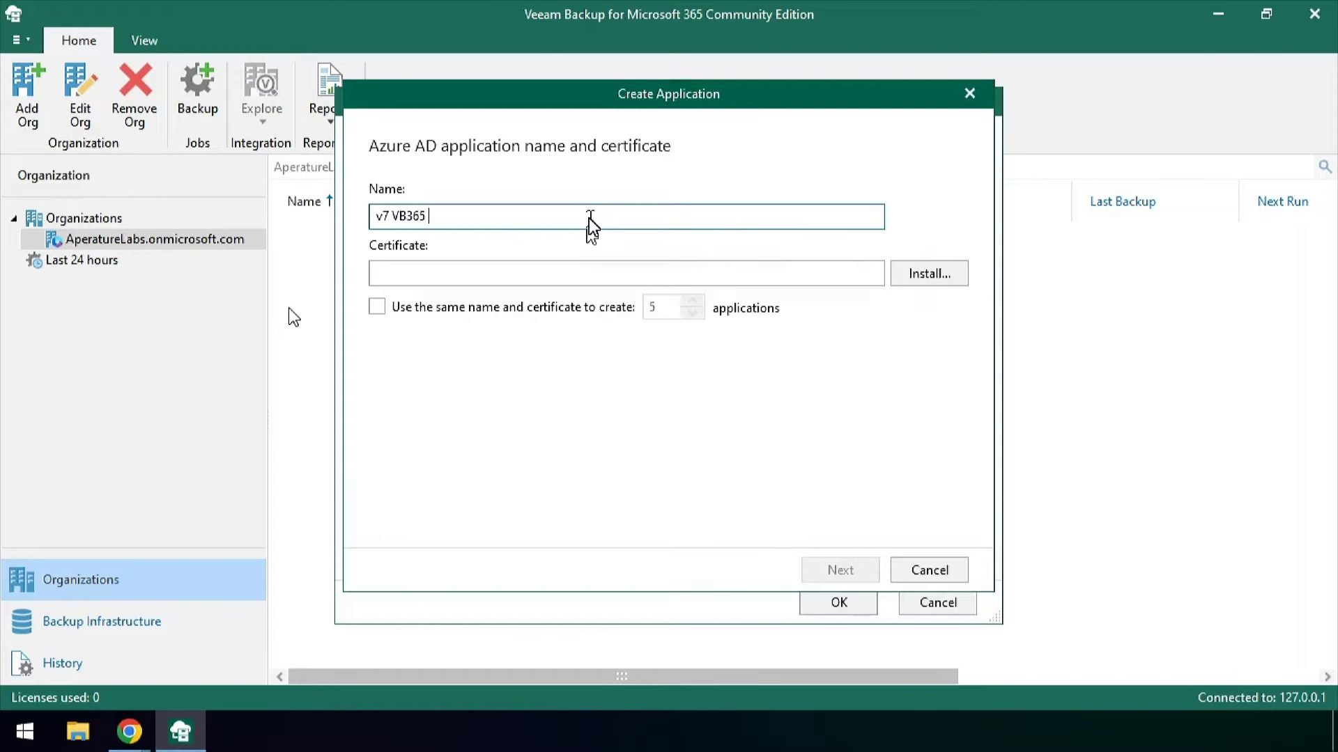
{"action": "type", "text": " EnAPP AuxBackup"}
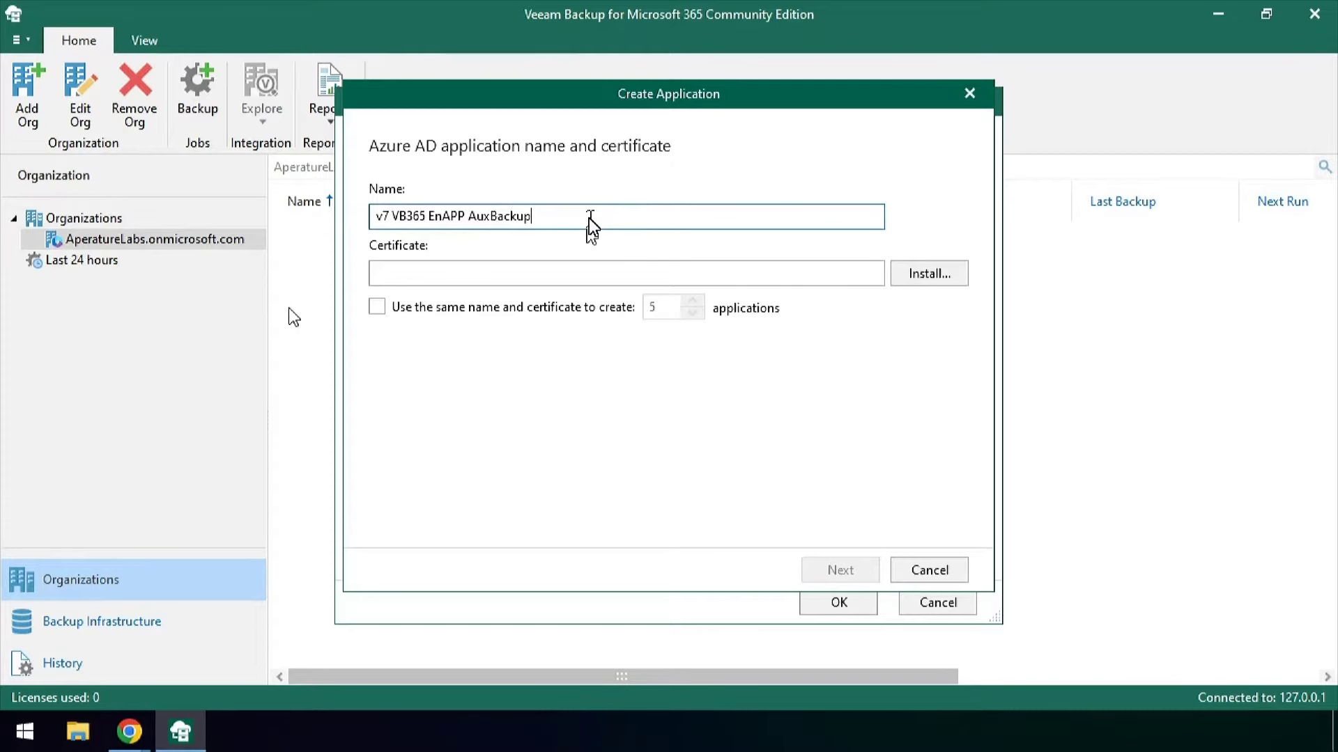
{"action": "triple_click", "coordinate": [641, 220]}
{"action": "key", "text": "ctrl+c"}
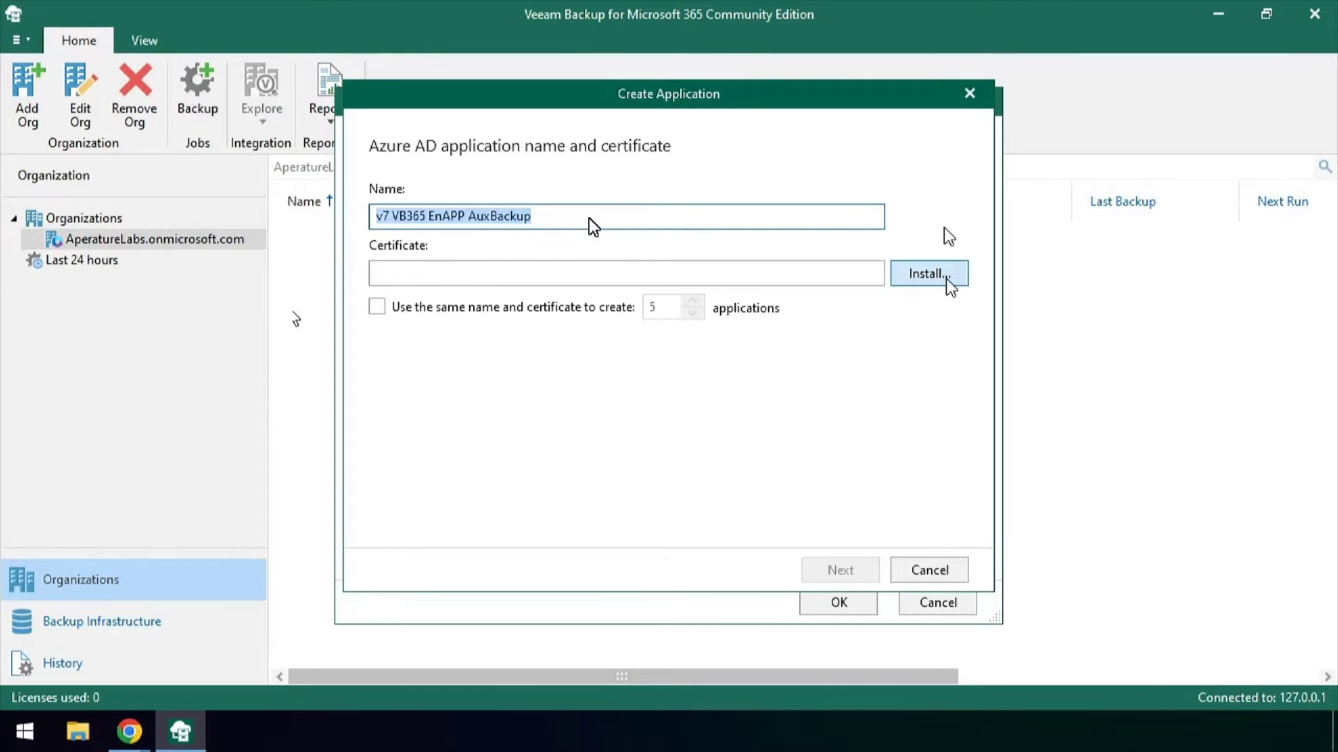
Give it a self-signed certificate with matching friendly name, create 5 copies, and start device sign-in
{"action": "left_click", "coordinate": [950, 278]}
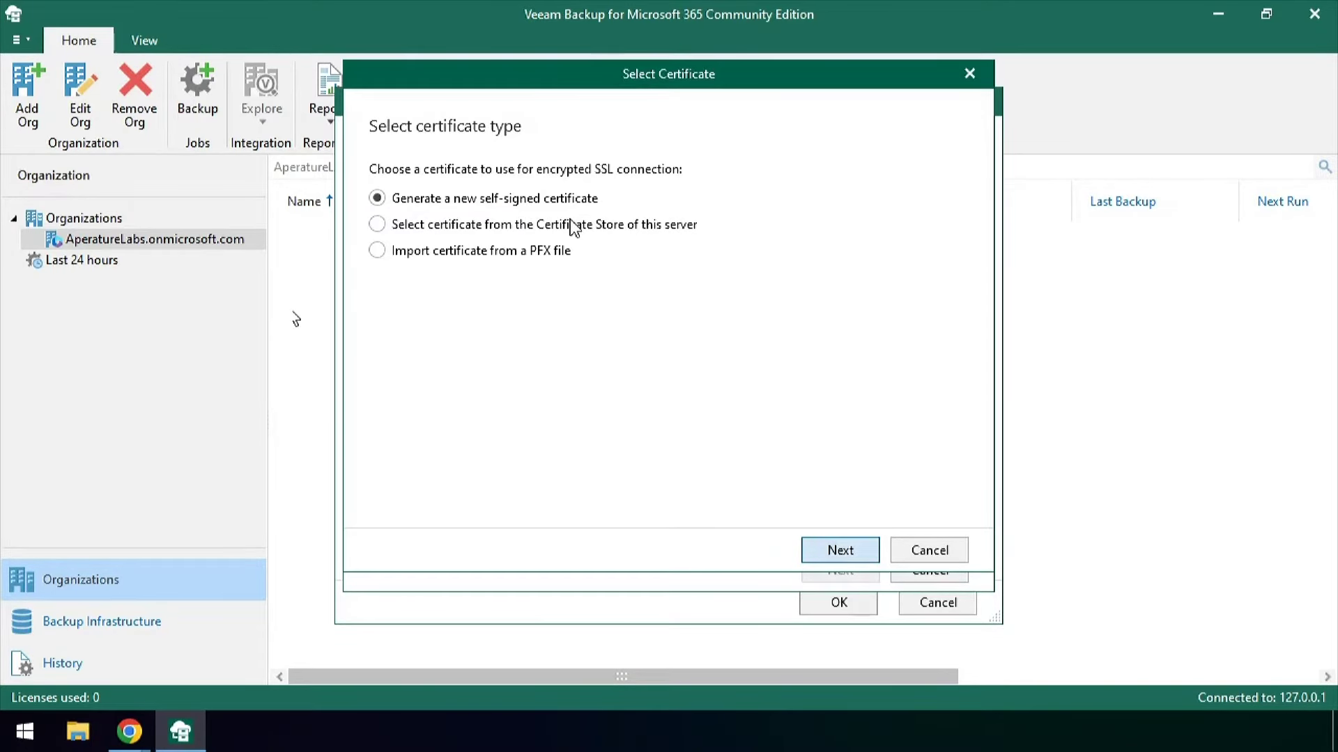
{"action": "left_click", "coordinate": [839, 552]}
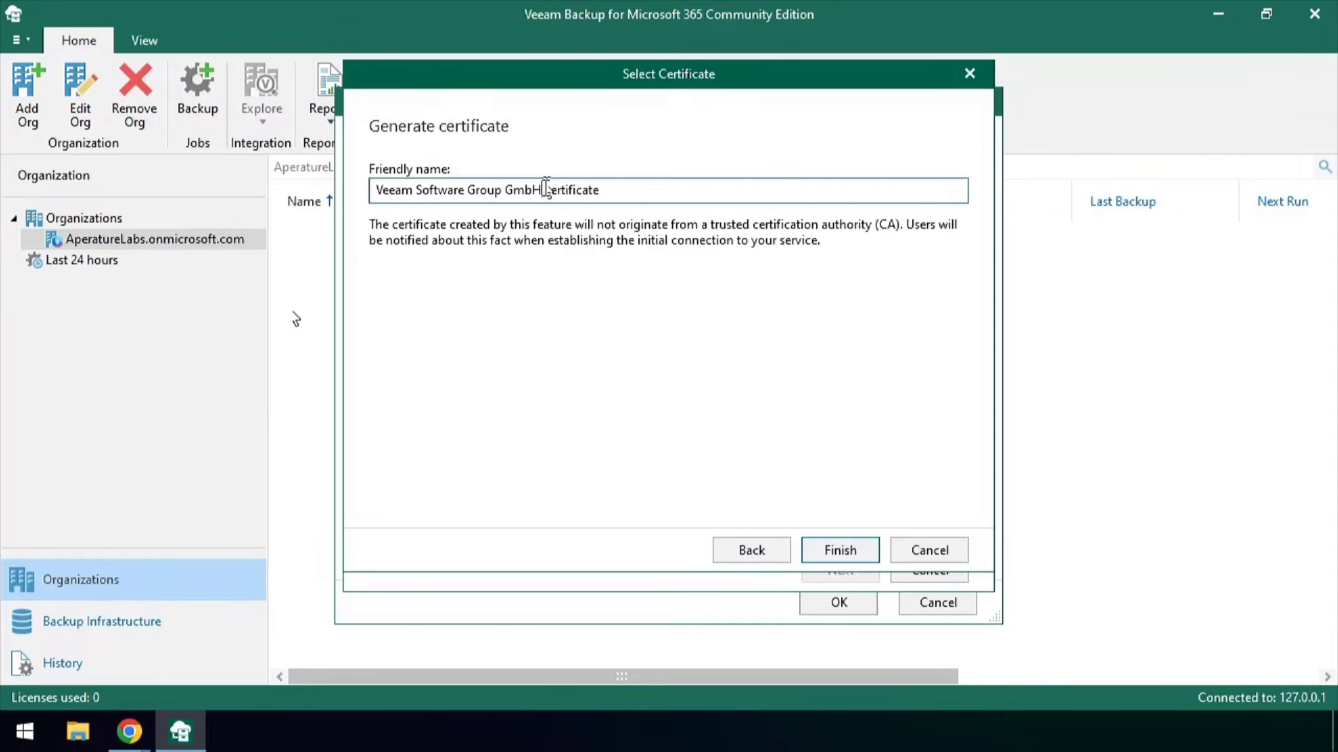
{"action": "left_click_drag", "start_coordinate": [546, 188], "coordinate": [317, 204]}
{"action": "key", "text": "ctrl+v"}
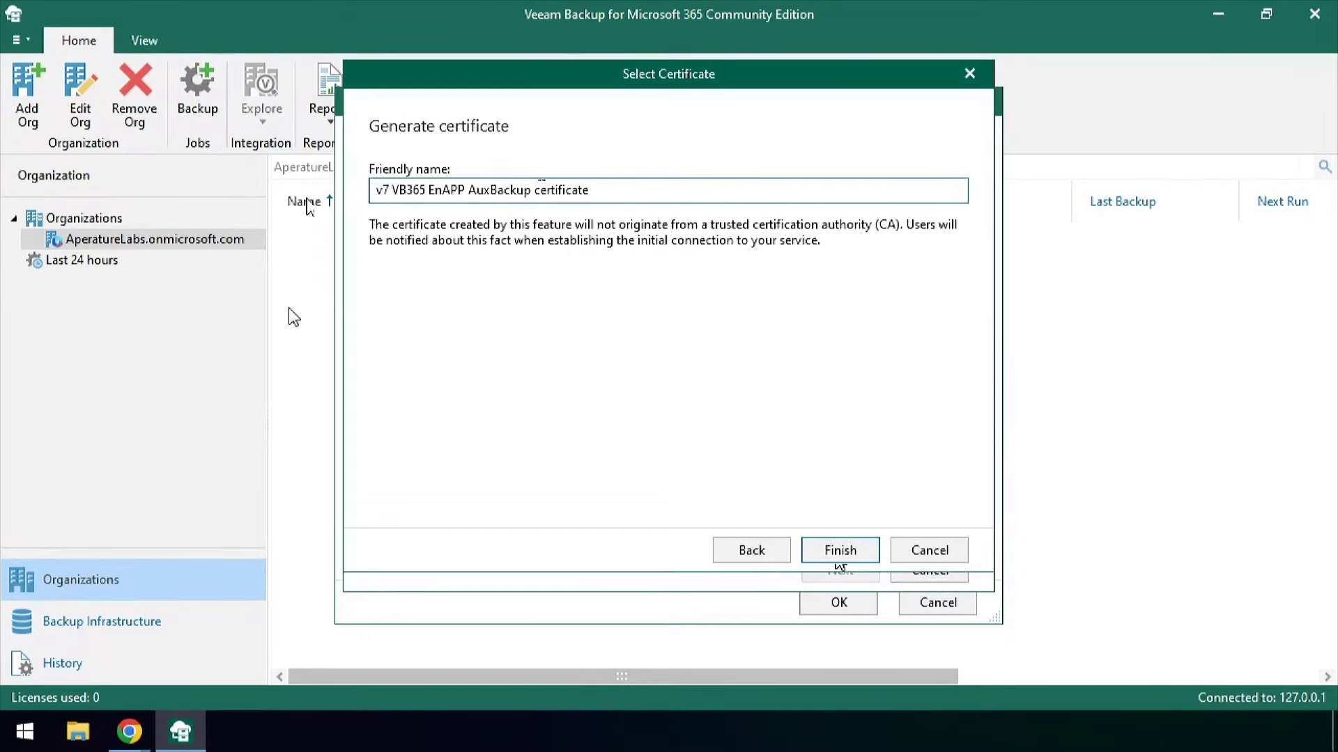
{"action": "left_click", "coordinate": [840, 552]}
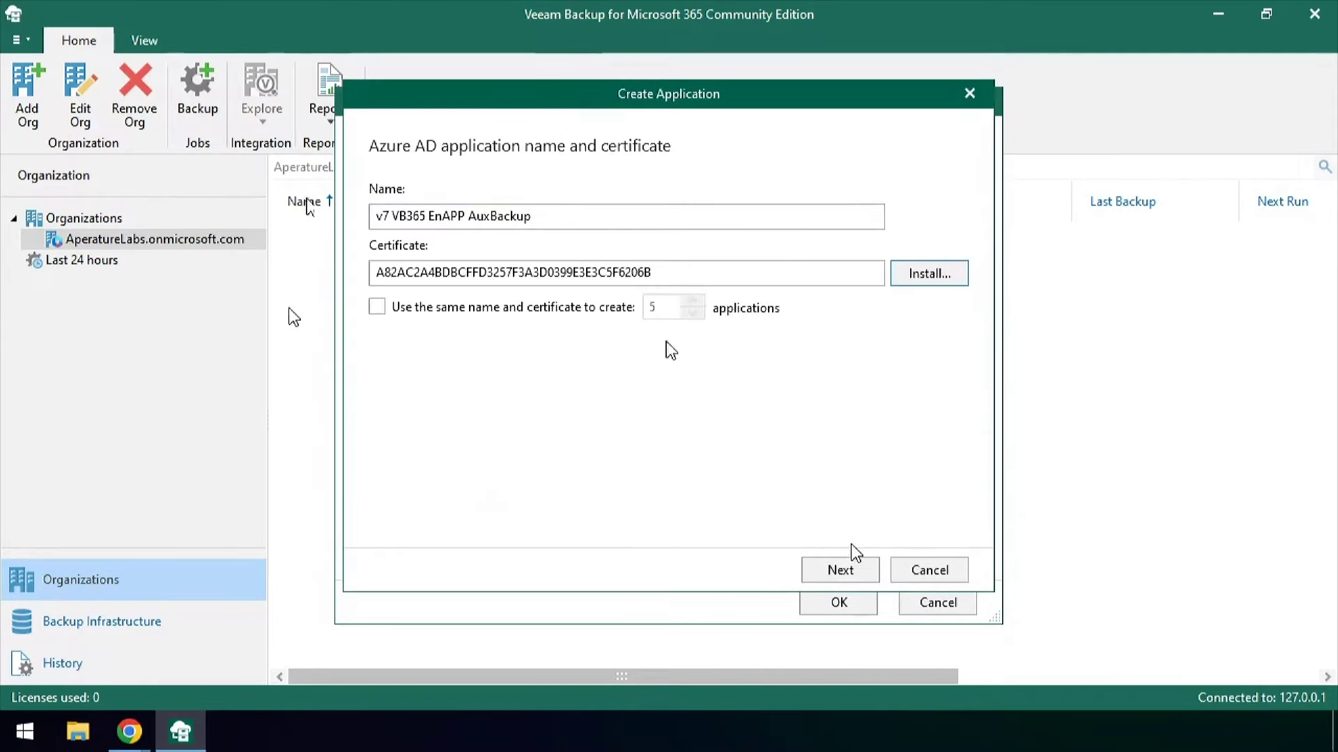
{"action": "left_click", "coordinate": [453, 308]}
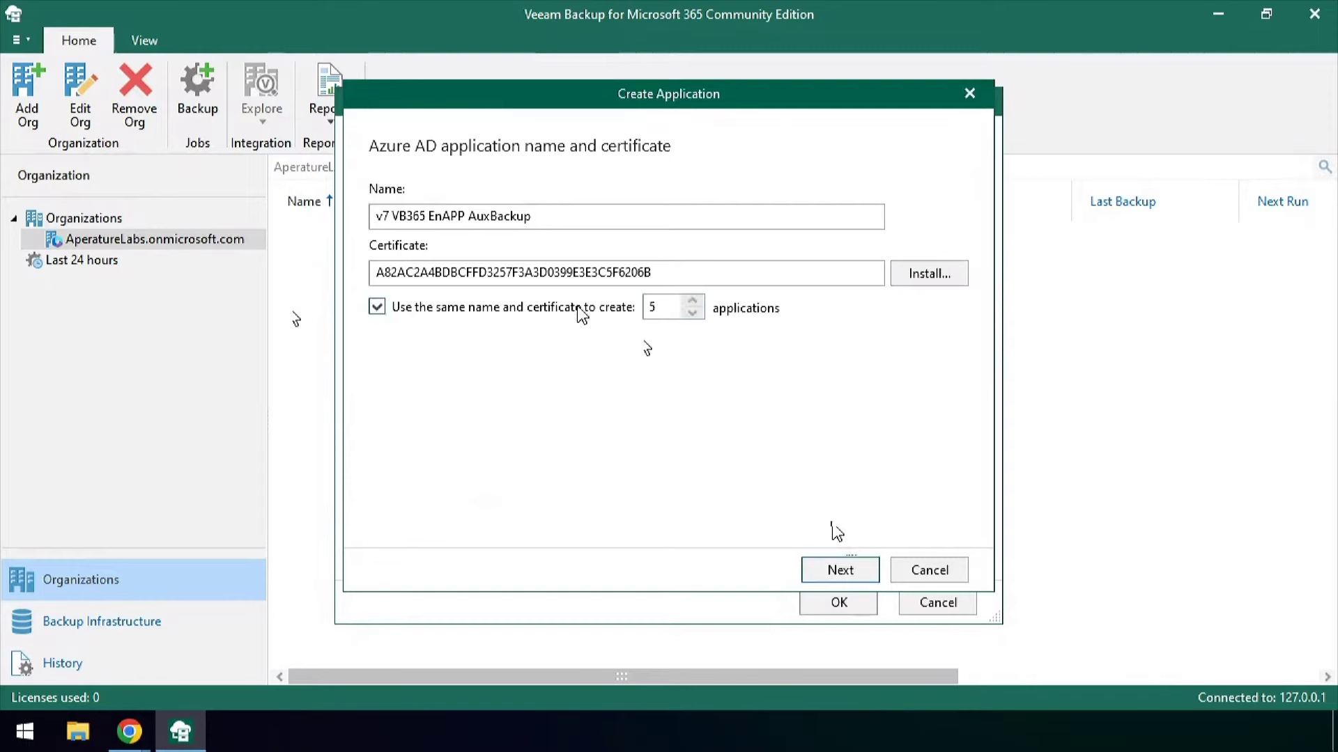
{"action": "left_click", "coordinate": [862, 575]}
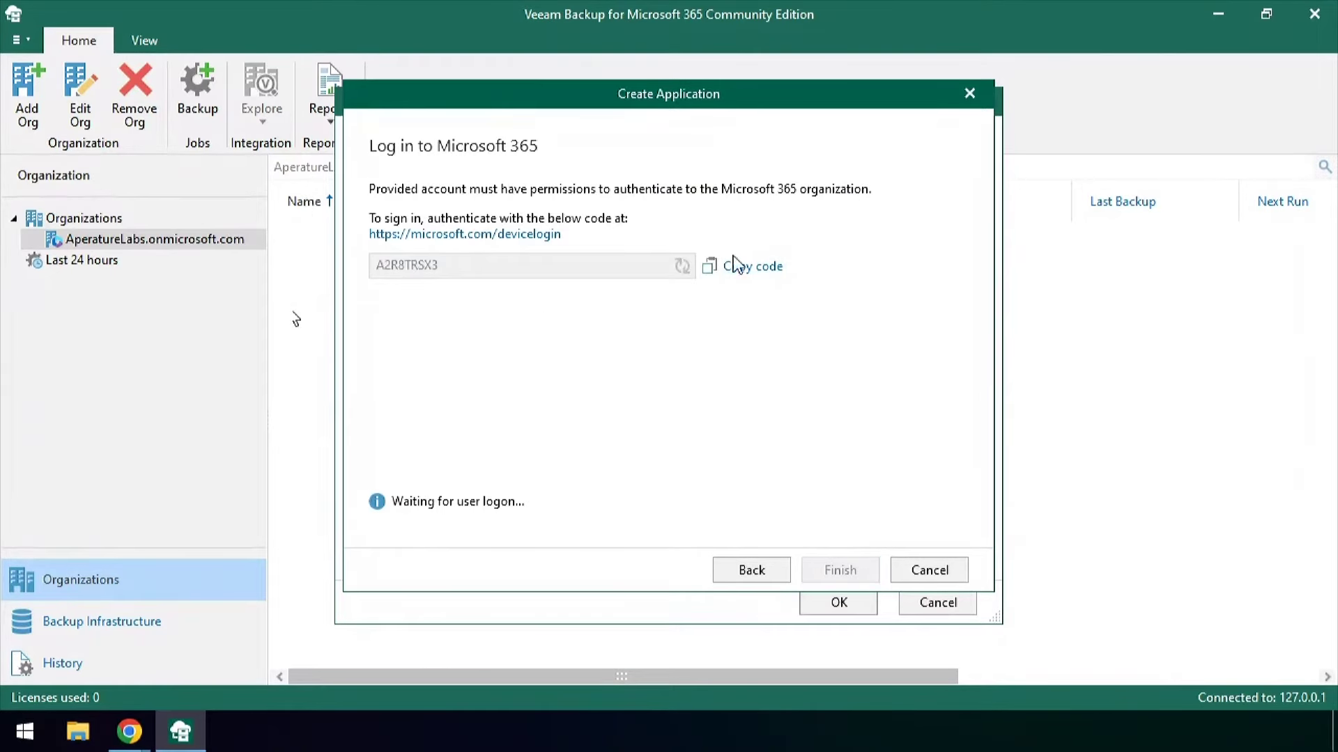
{"action": "left_click", "coordinate": [524, 235]}
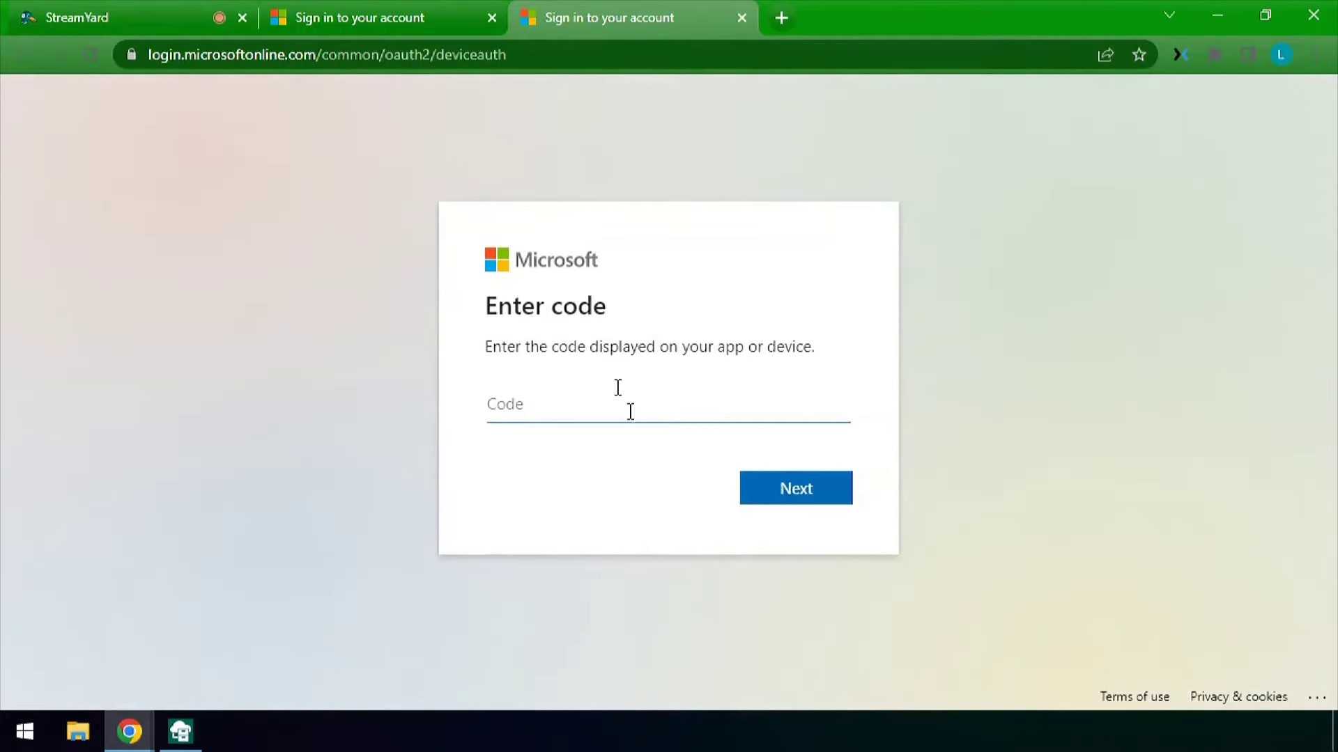
Submit the new device code, sign in with the admin account, and return to Veeam
{"action": "type", "text": "A2R8TRSX3"}
{"action": "left_click", "coordinate": [819, 489]}
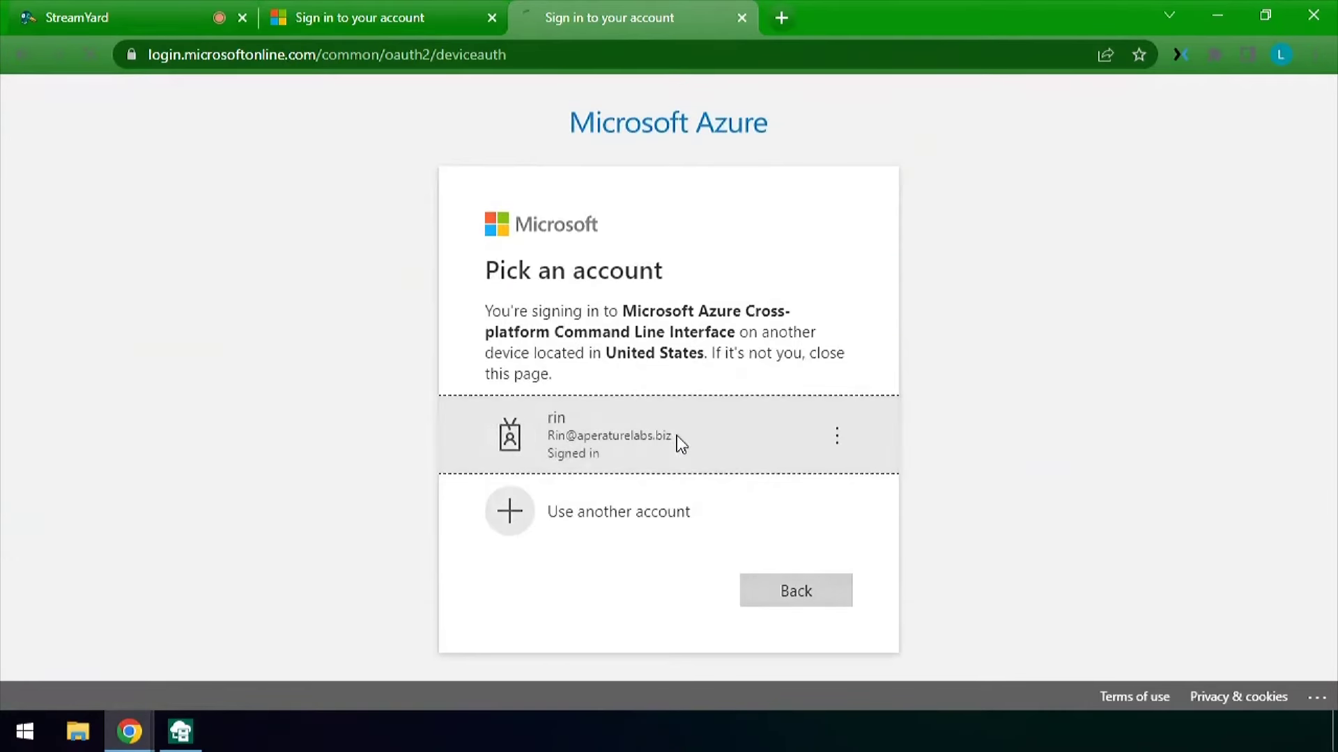
{"action": "left_click", "coordinate": [677, 437]}
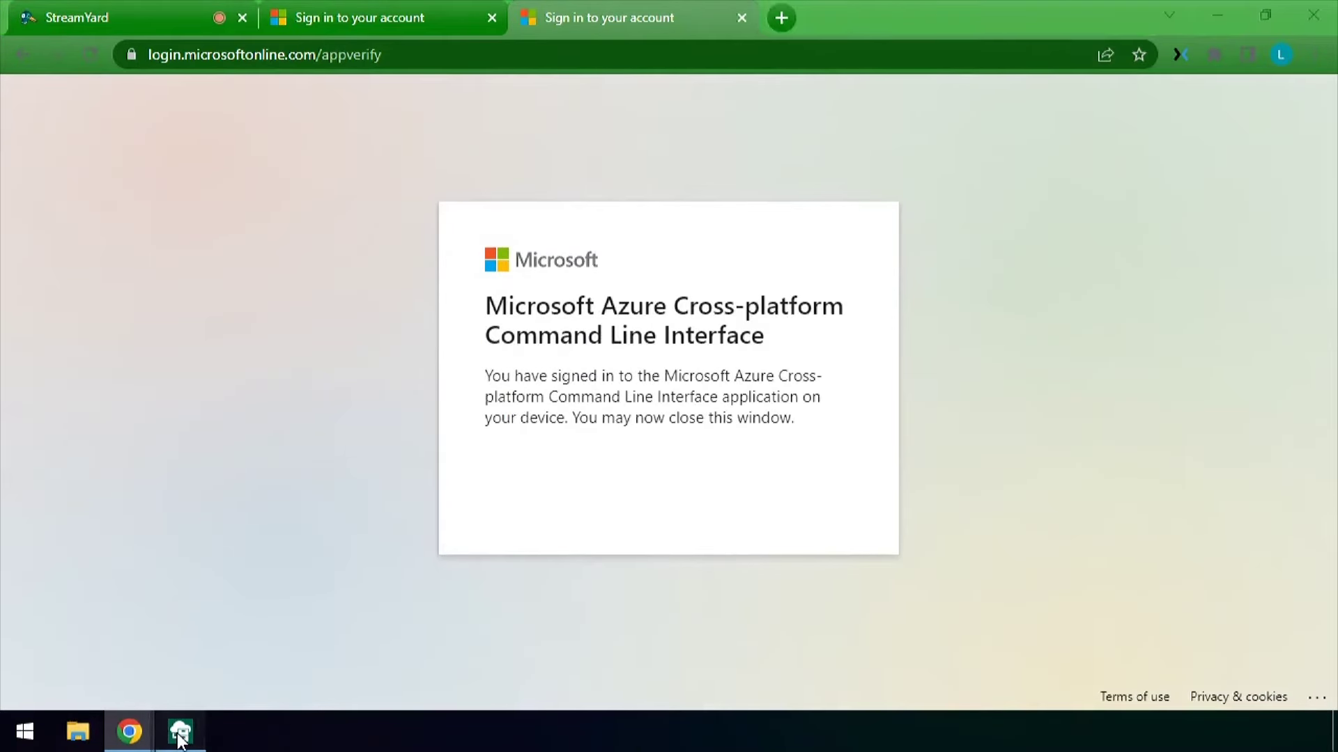
{"action": "left_click", "coordinate": [195, 721]}
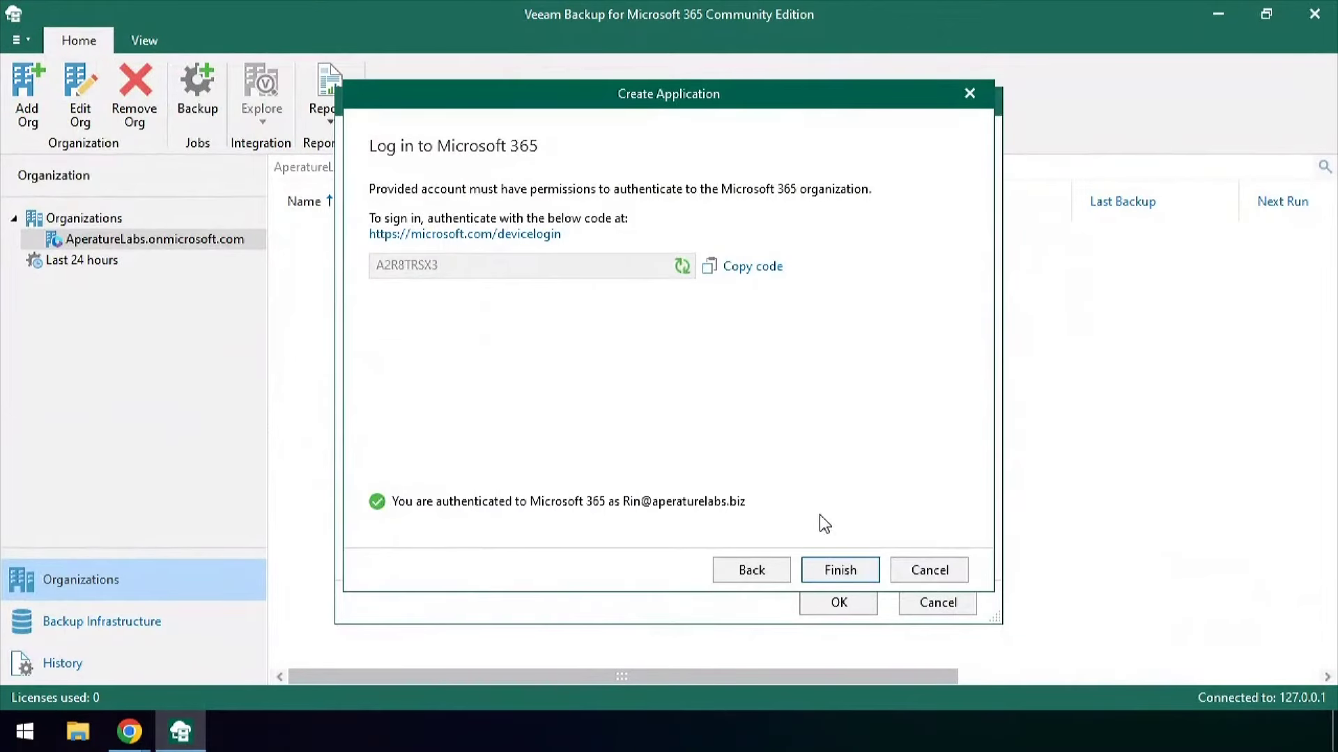
Finish and save the five 'v7 VB365 EnAPP AuxBackup' auxiliary applications
{"action": "left_click", "coordinate": [841, 570]}
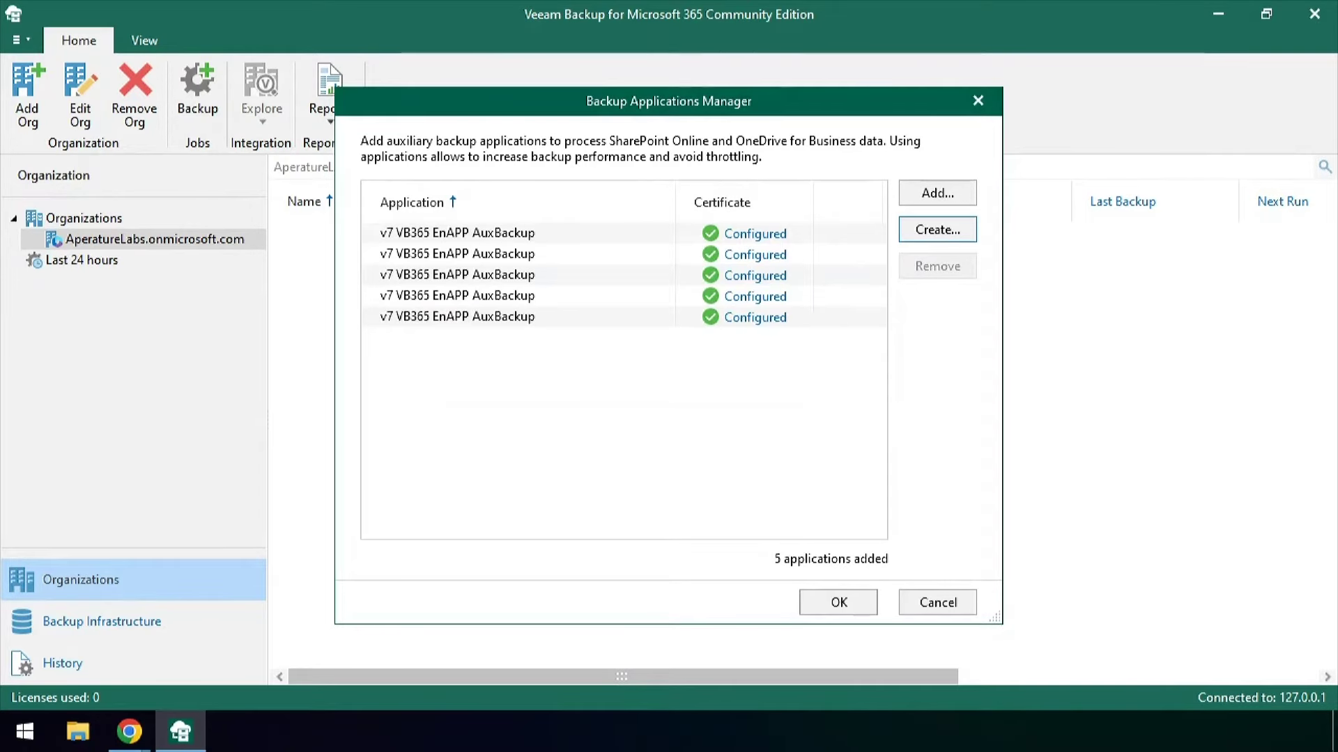
{"action": "left_click", "coordinate": [836, 603]}
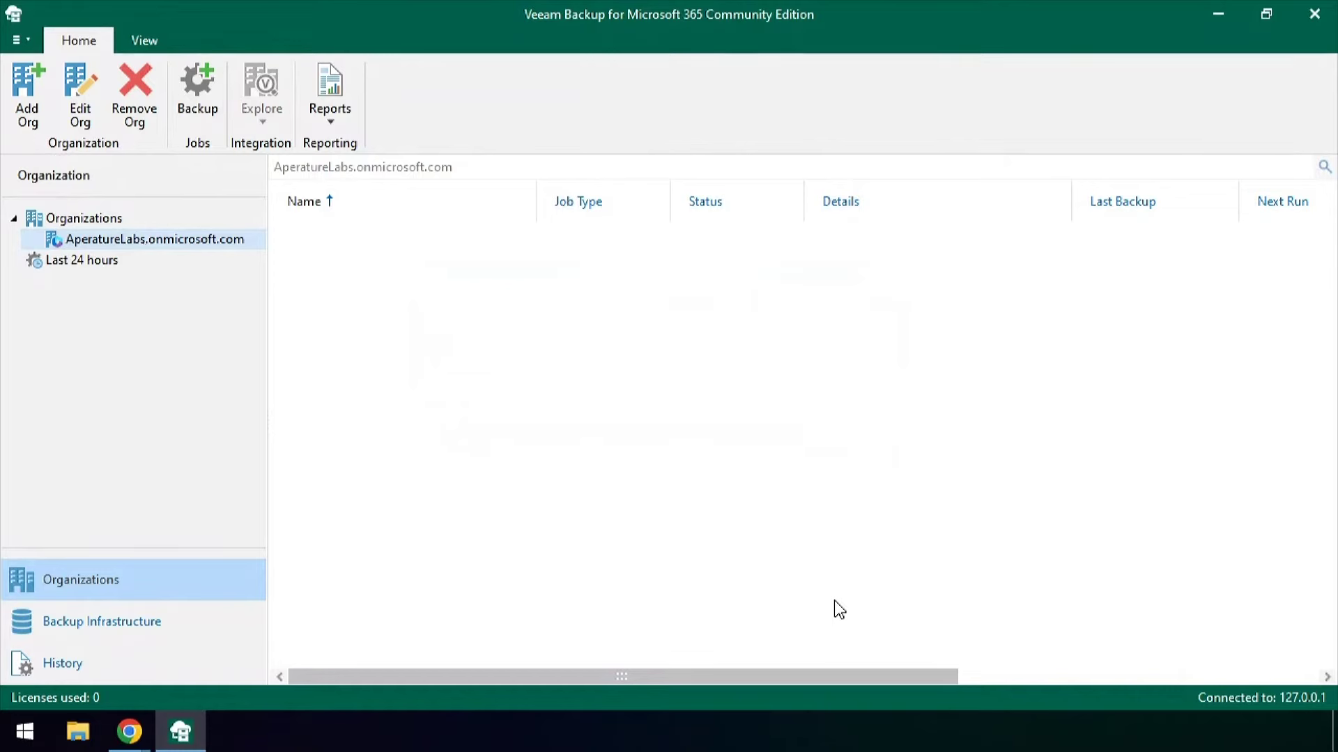
Add AperatureLabs.onmicrosoft.com to a new backup job named 'Primary Job' and reach object selection
{"action": "left_click", "coordinate": [198, 97]}
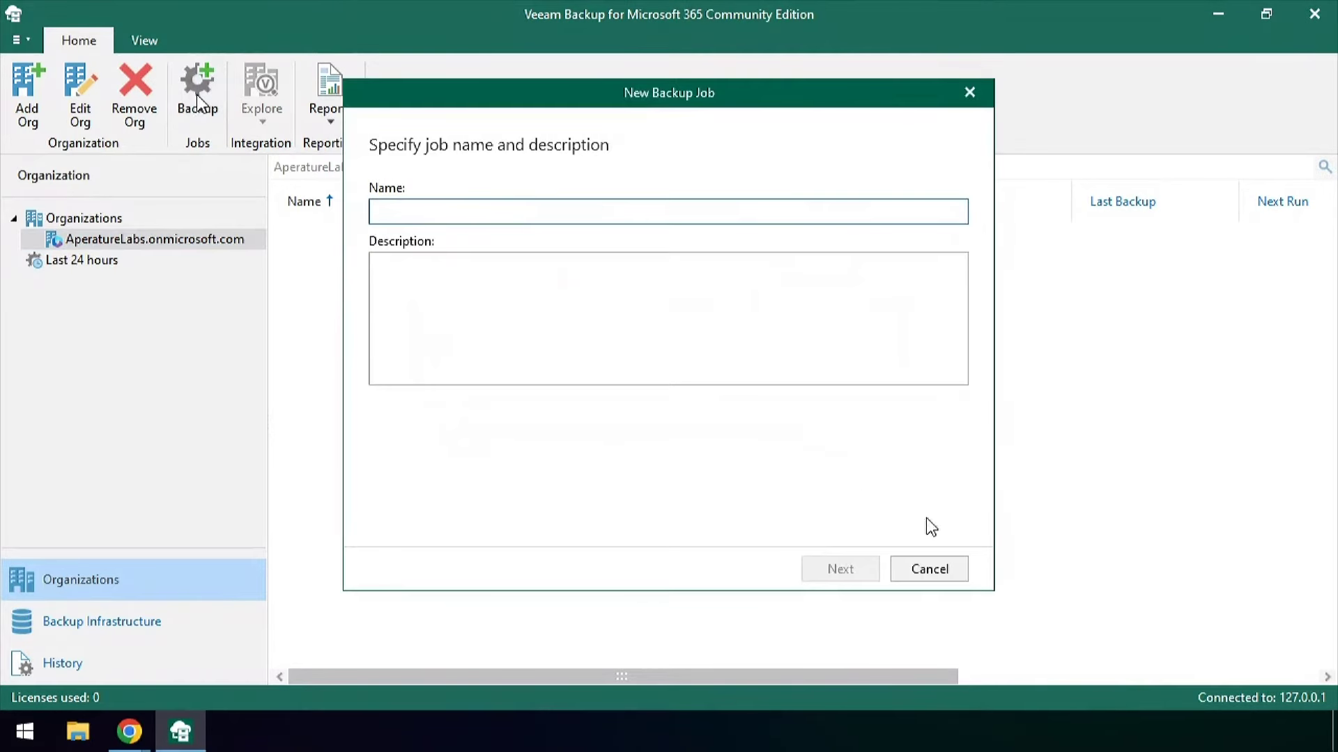
{"action": "left_click", "coordinate": [951, 568]}
{"action": "right_click", "coordinate": [140, 240]}
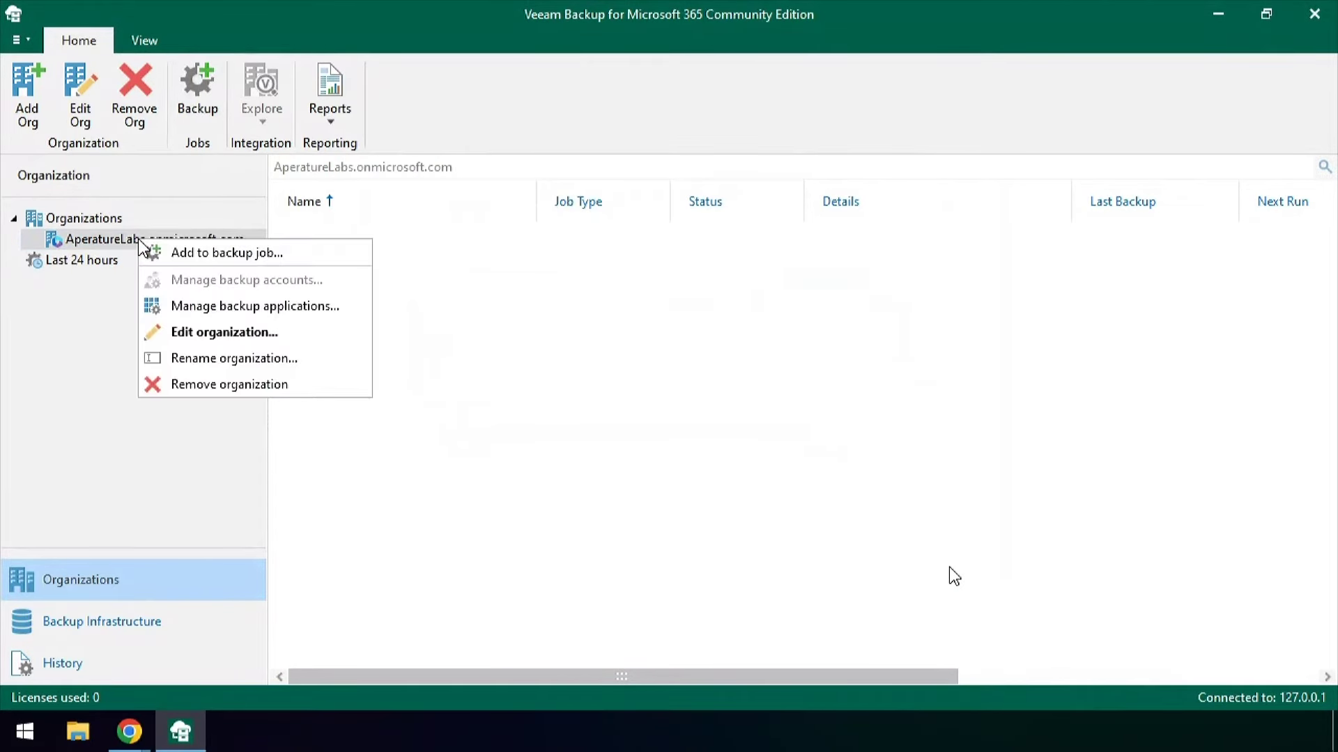
{"action": "left_click", "coordinate": [537, 239]}
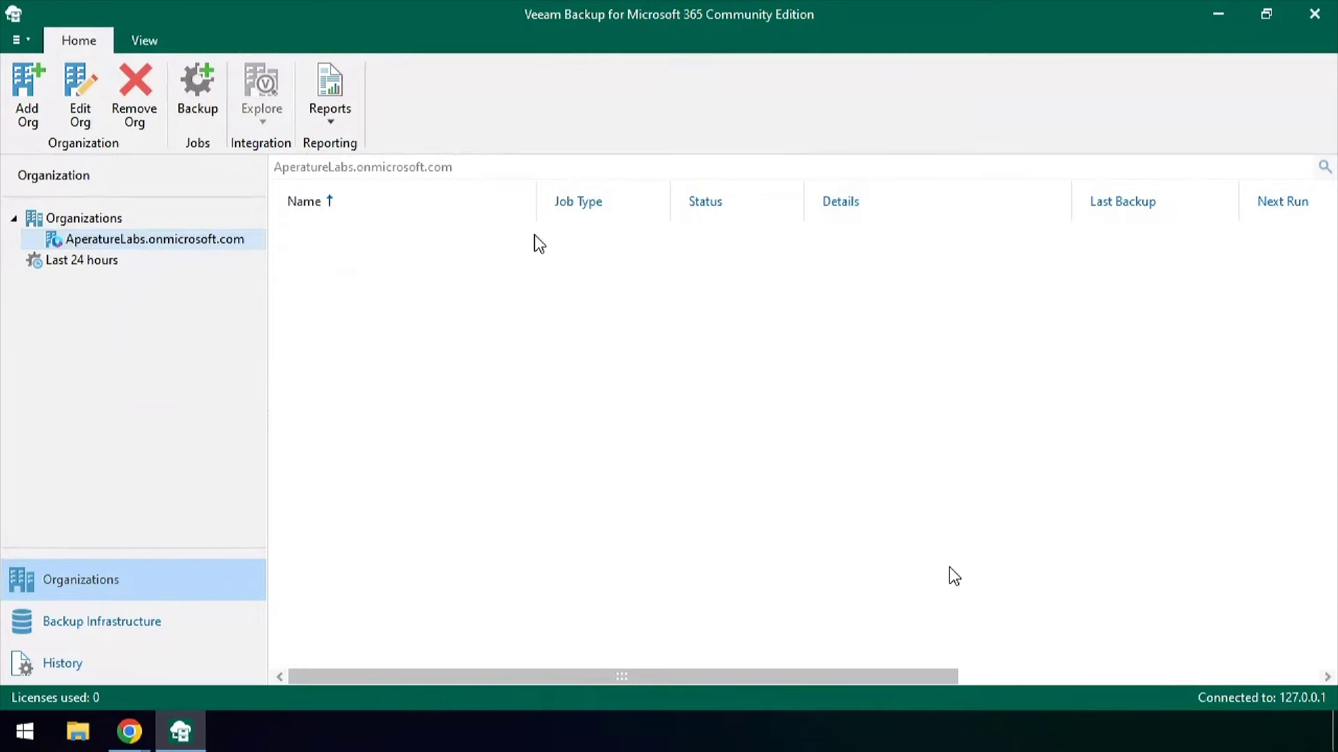
{"action": "right_click", "coordinate": [442, 286]}
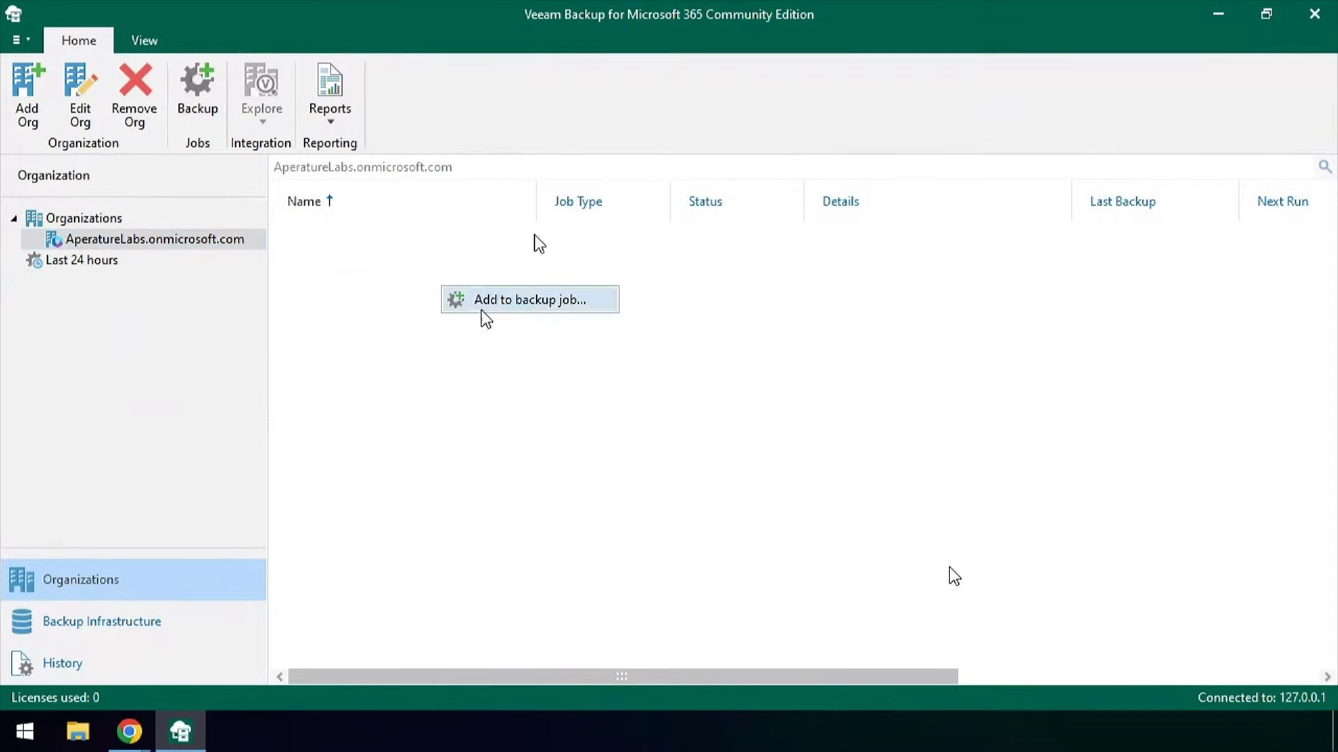
{"action": "left_click", "coordinate": [598, 304]}
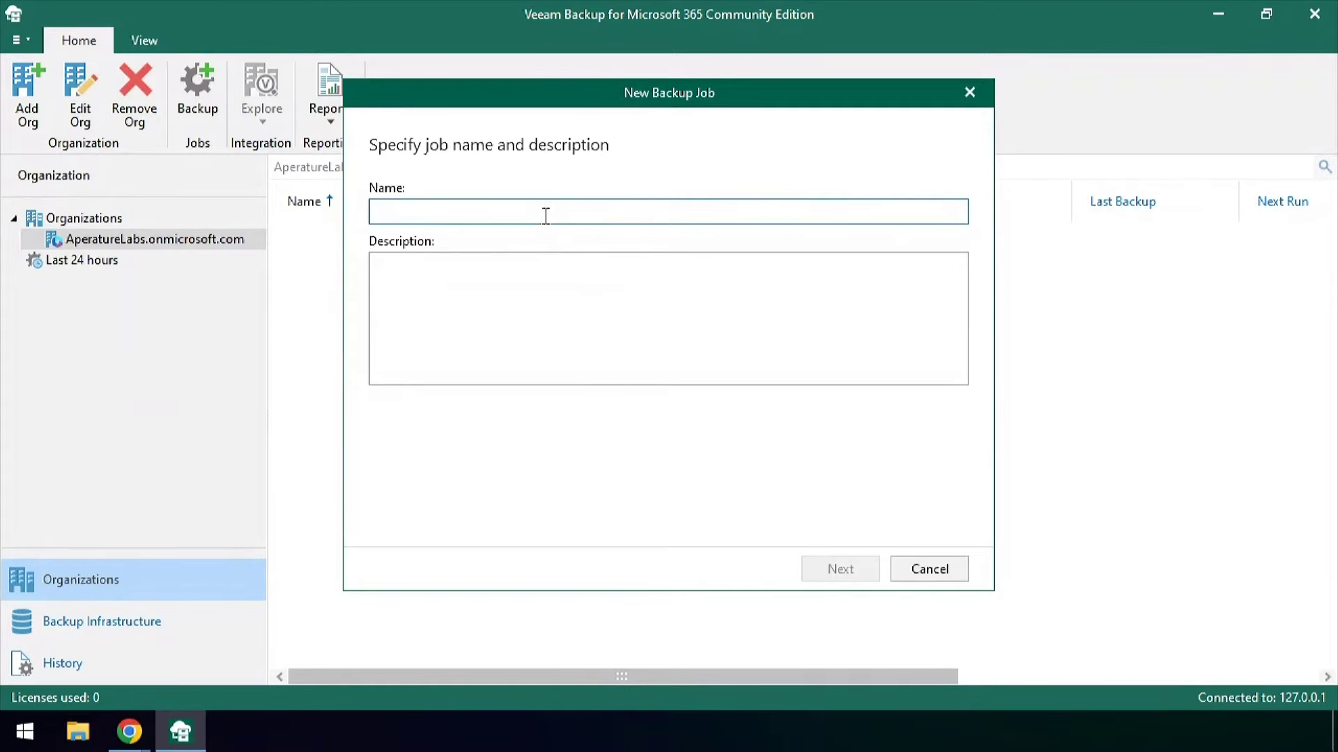
{"action": "type", "text": "Primary Job"}
{"action": "left_click", "coordinate": [834, 570]}
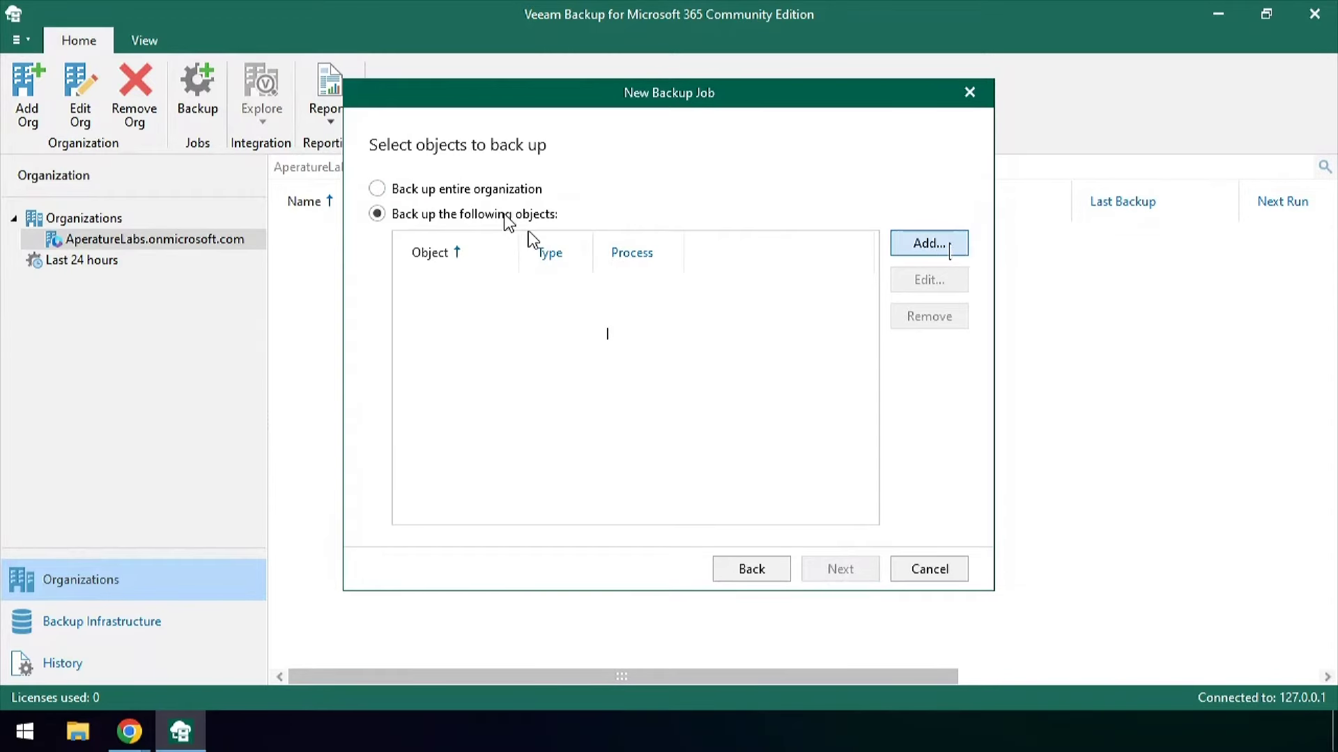
Add the AperatureLabs.onmicrosoft.com organization with Teams processing only, dropping Mail, Archive and Sites
{"action": "left_click", "coordinate": [950, 249]}
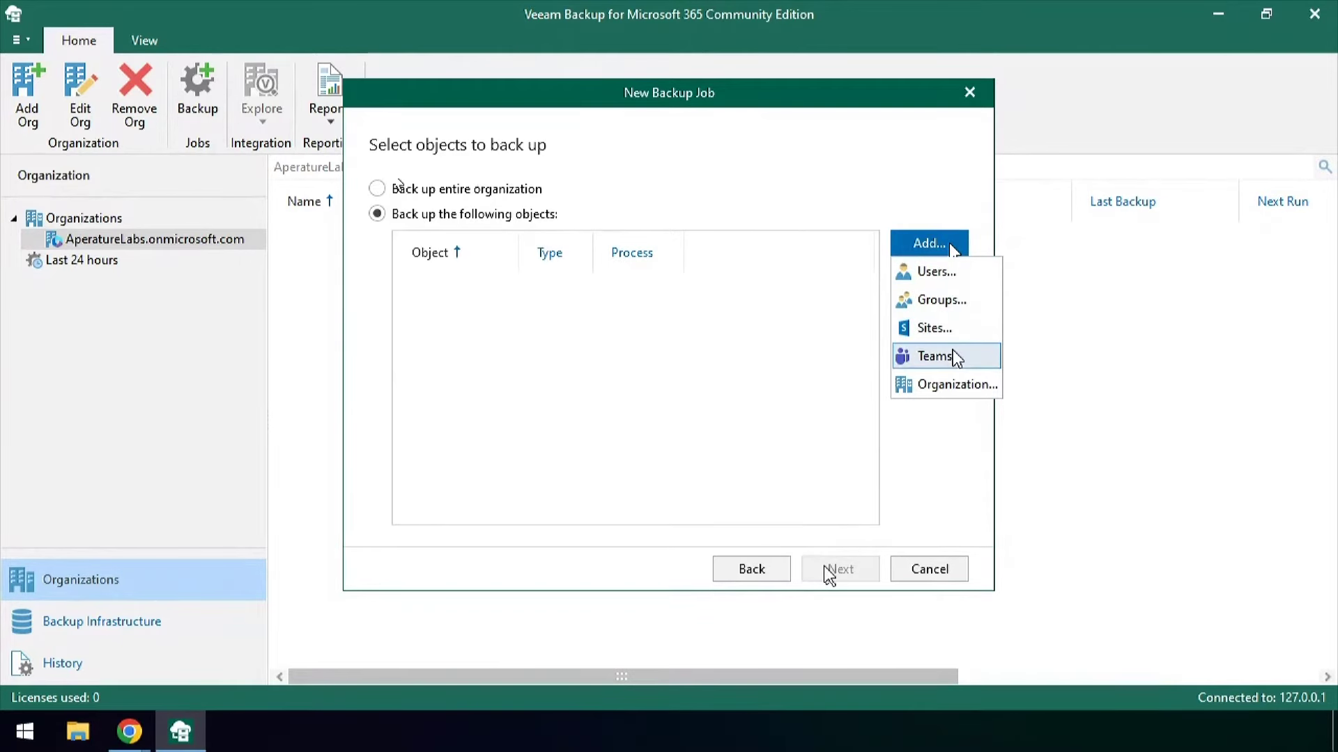
{"action": "left_click", "coordinate": [959, 389]}
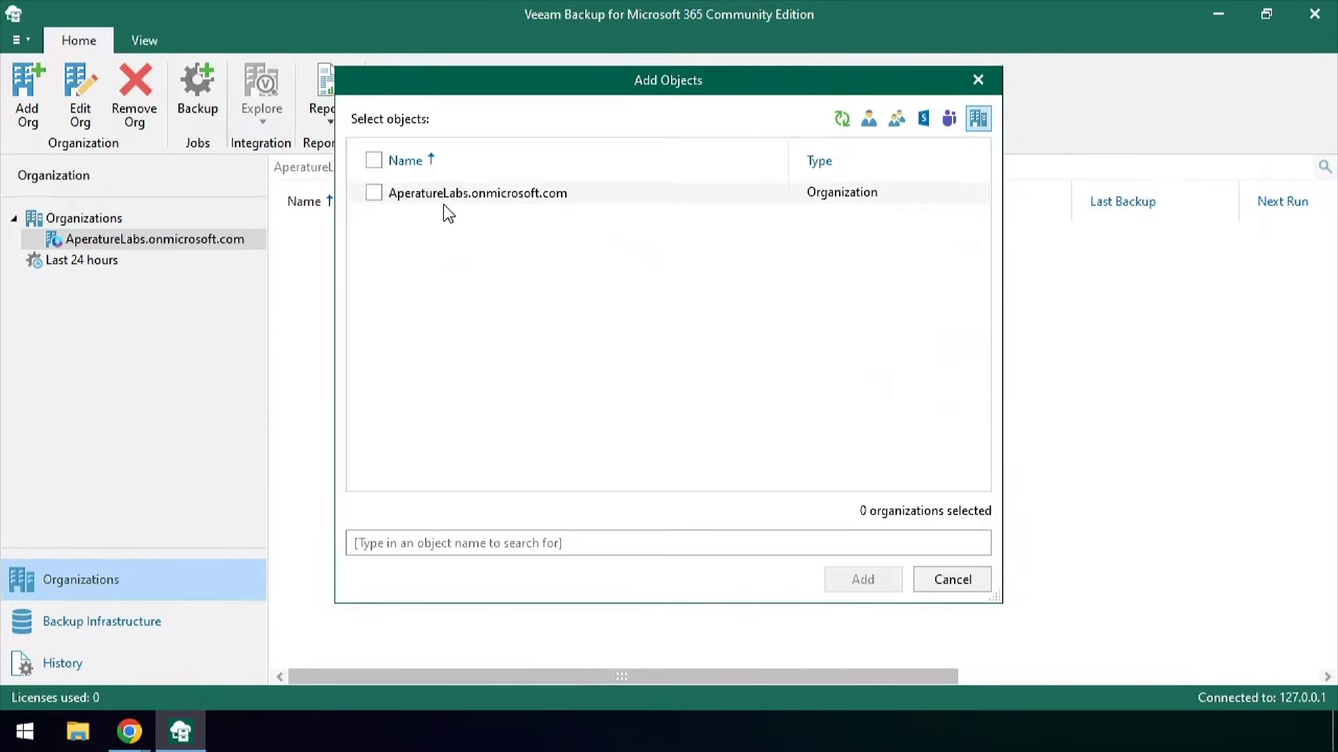
{"action": "left_click", "coordinate": [373, 193]}
{"action": "left_click", "coordinate": [858, 583]}
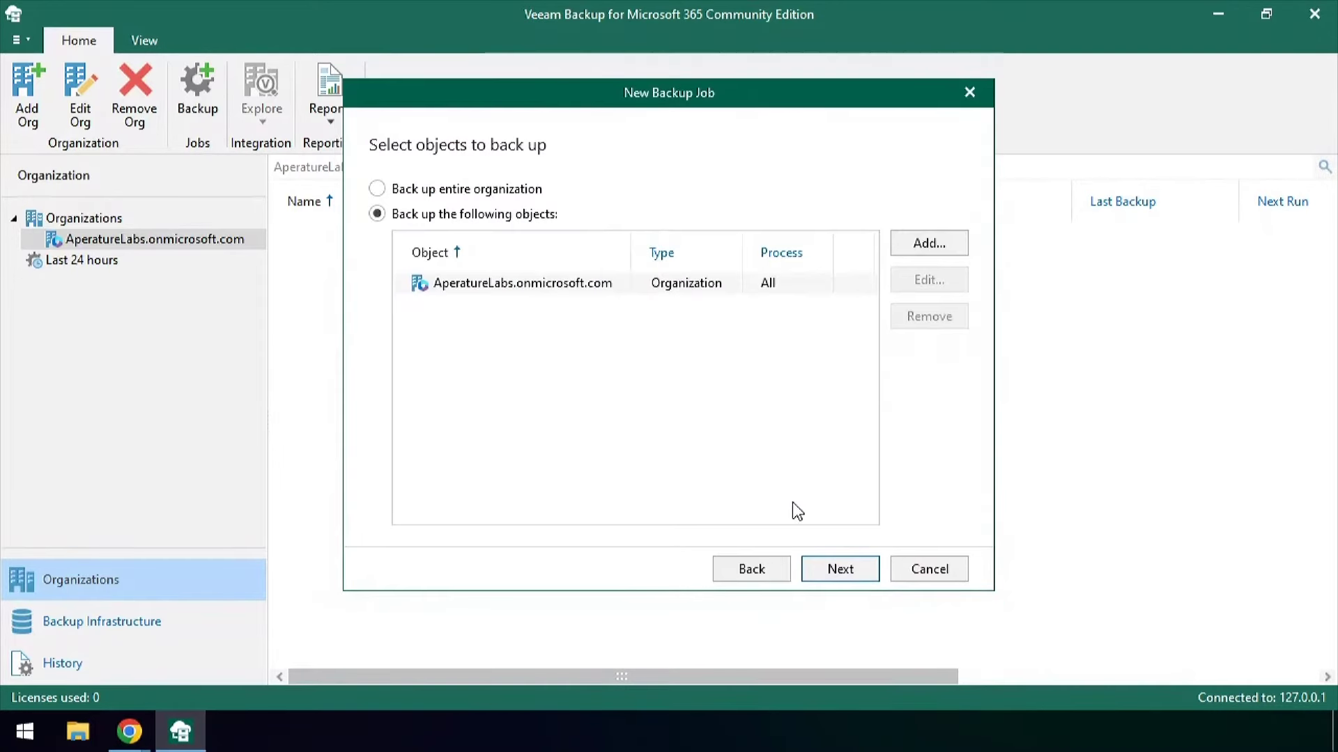
{"action": "left_click", "coordinate": [573, 285]}
{"action": "left_click", "coordinate": [931, 284]}
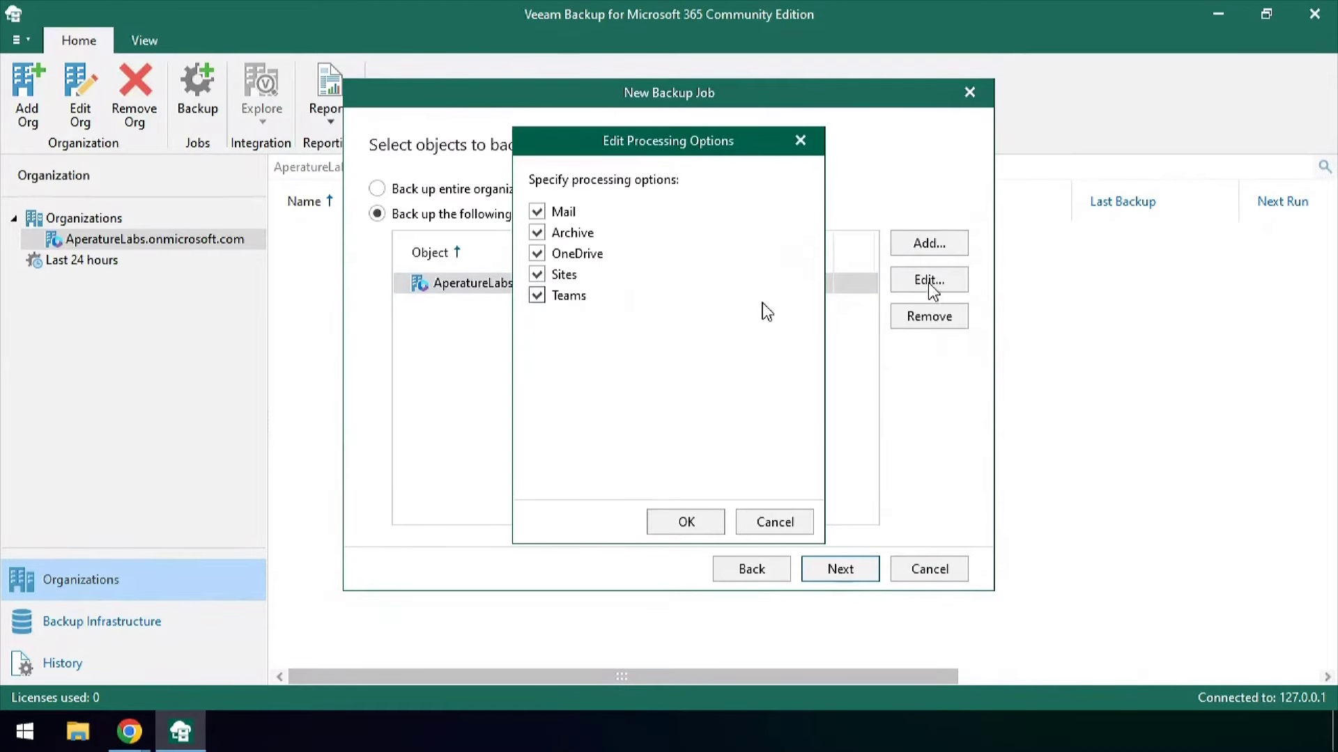
{"action": "left_click", "coordinate": [537, 275]}
{"action": "left_click", "coordinate": [536, 233]}
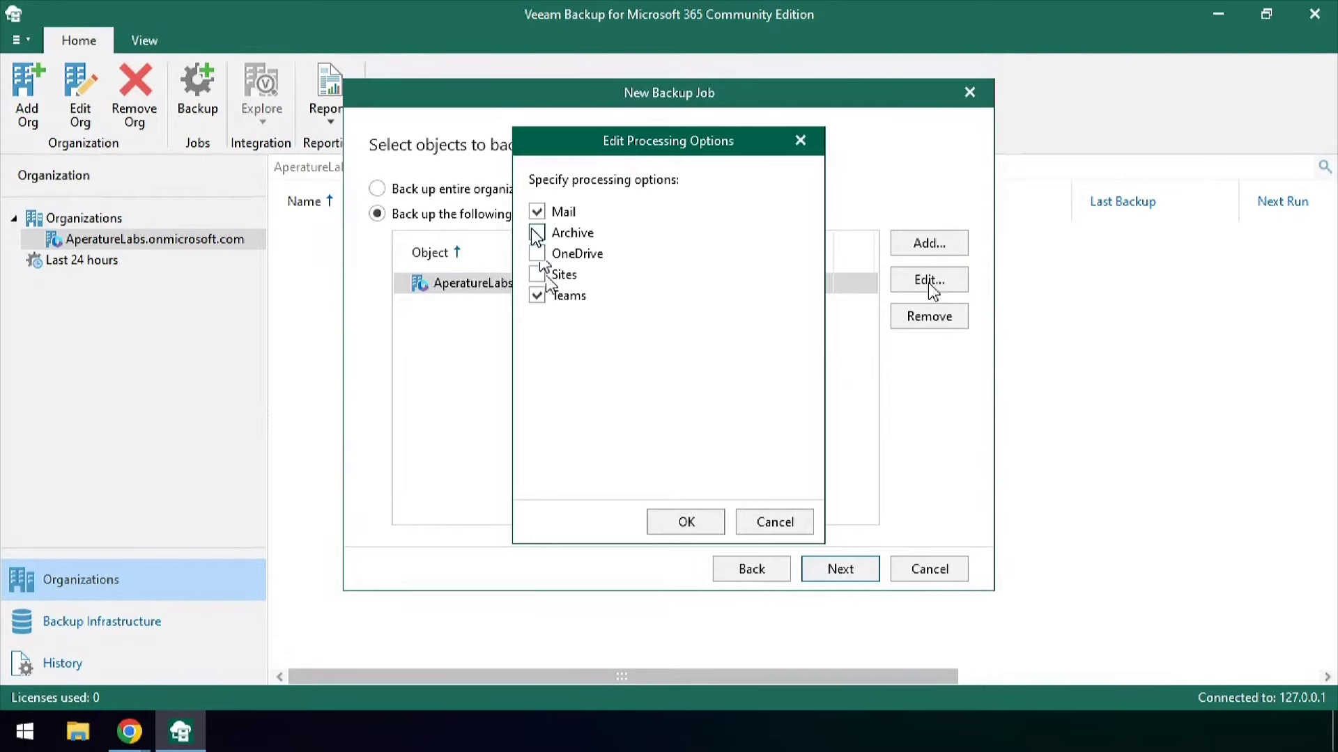
{"action": "left_click", "coordinate": [536, 212]}
{"action": "left_click", "coordinate": [688, 521]}
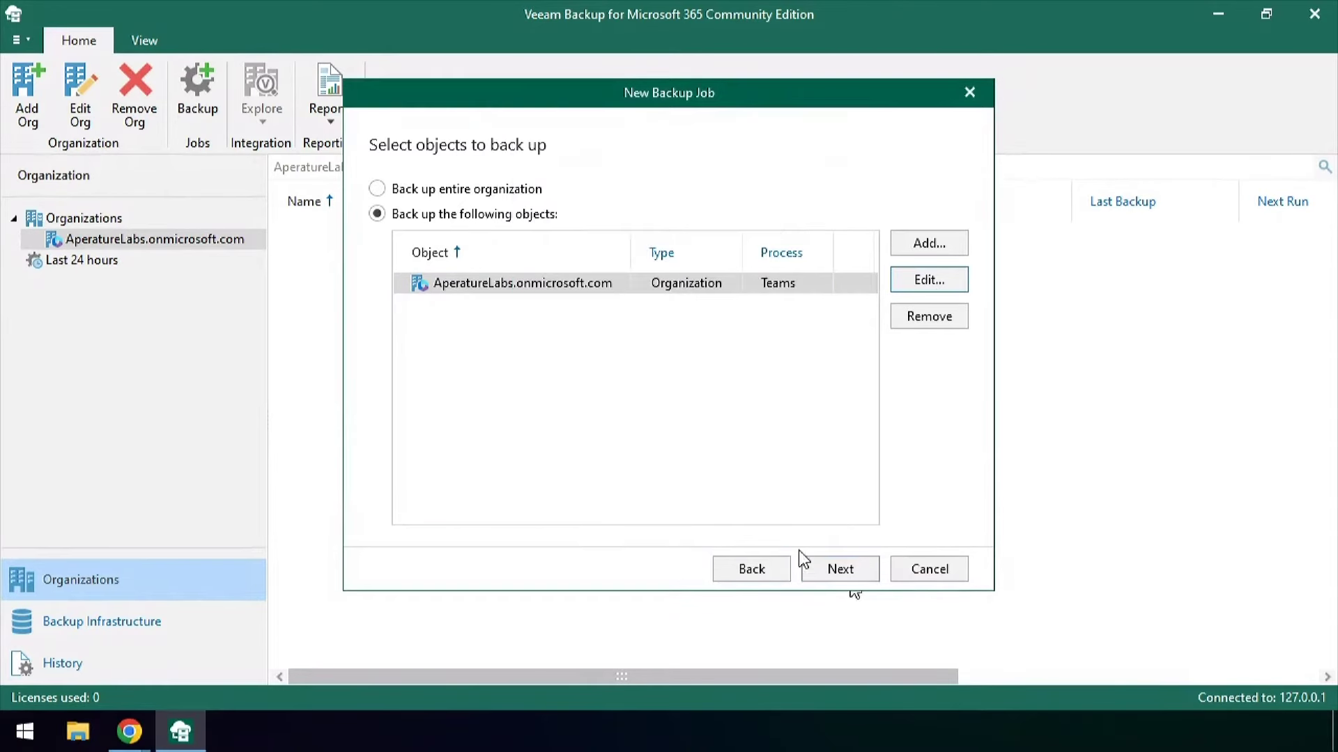
Add the user found by searching 'vio' with OneDrive processing only, then continue to exclusions
{"action": "left_click", "coordinate": [937, 243]}
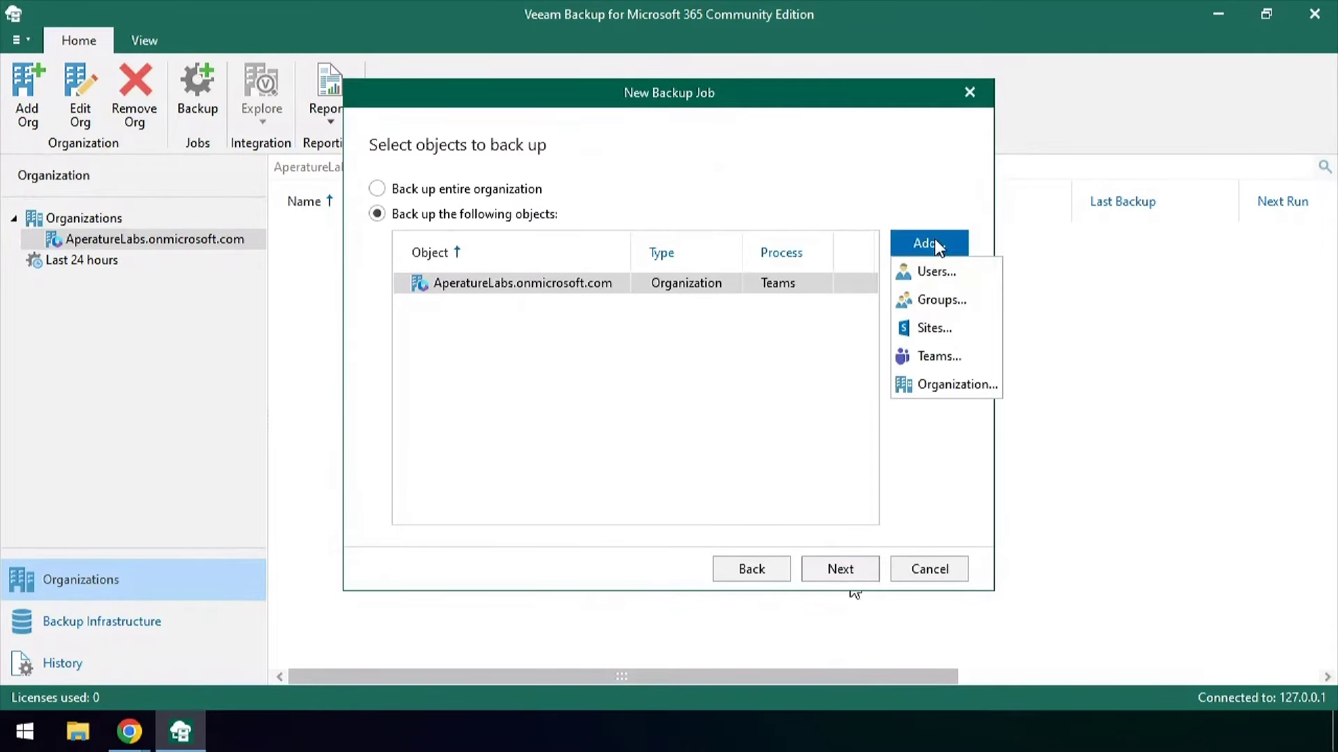
{"action": "left_click", "coordinate": [936, 272]}
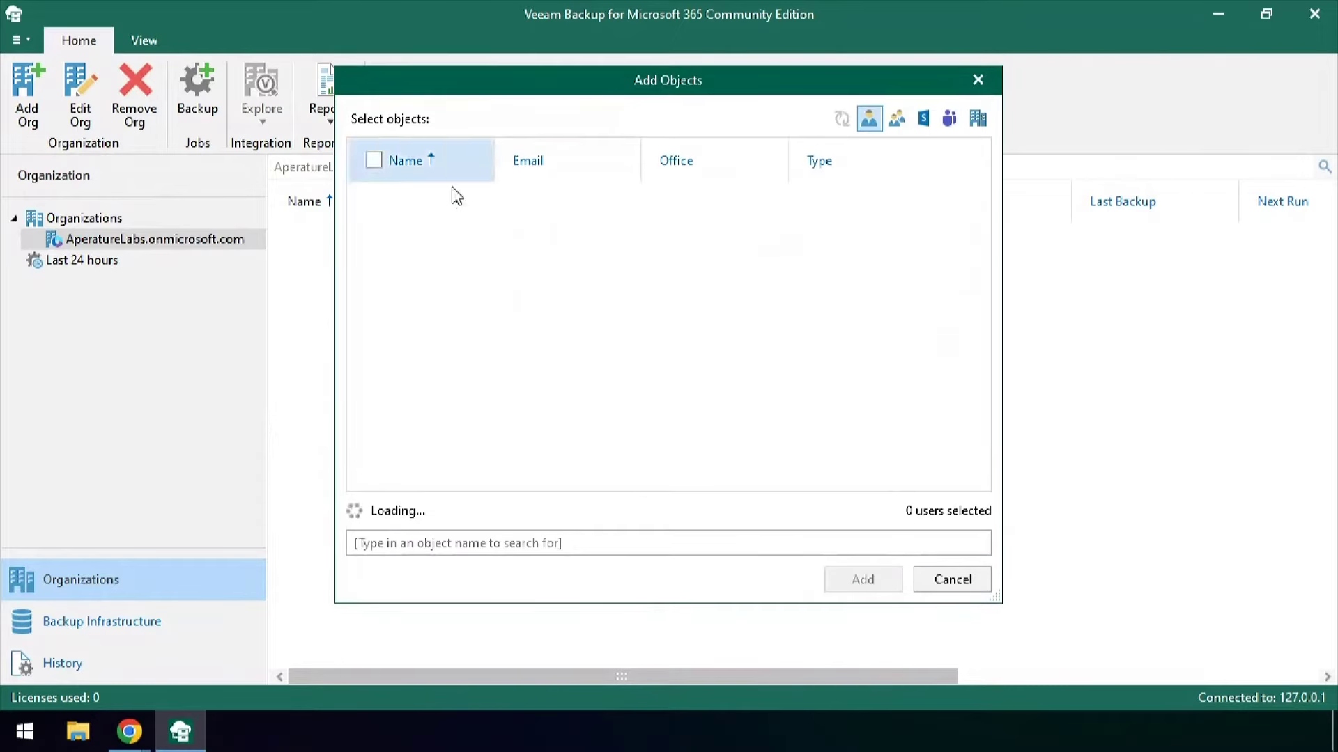
{"action": "left_click", "coordinate": [539, 543]}
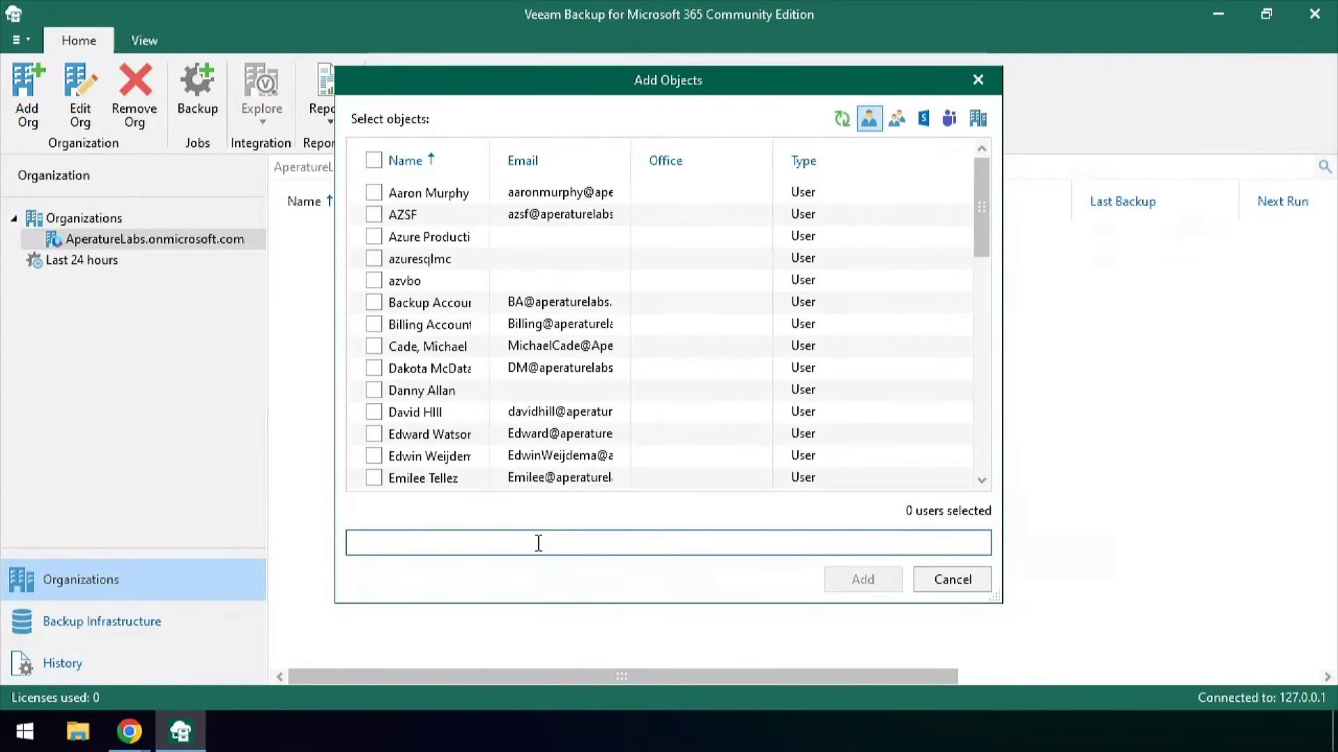
{"action": "type", "text": "vio"}
{"action": "left_click", "coordinate": [374, 193]}
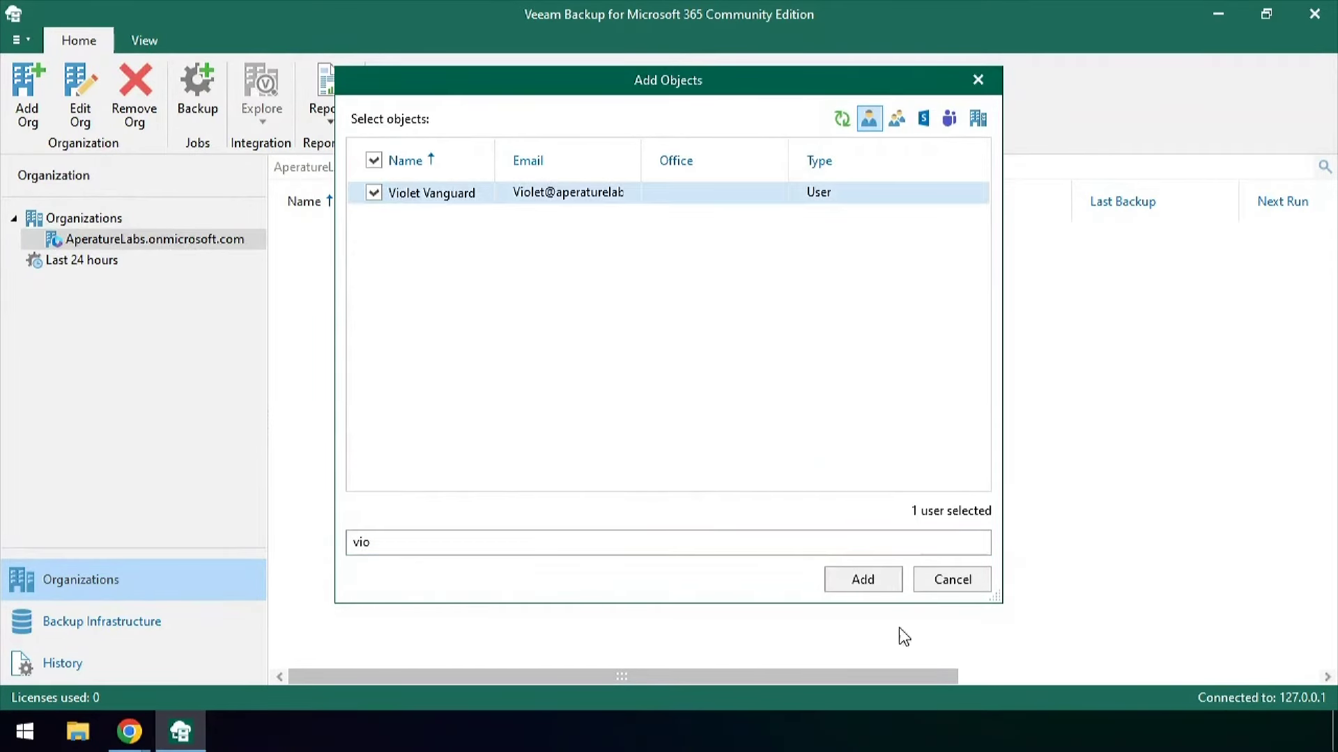
{"action": "left_click", "coordinate": [861, 578]}
{"action": "left_click", "coordinate": [707, 307]}
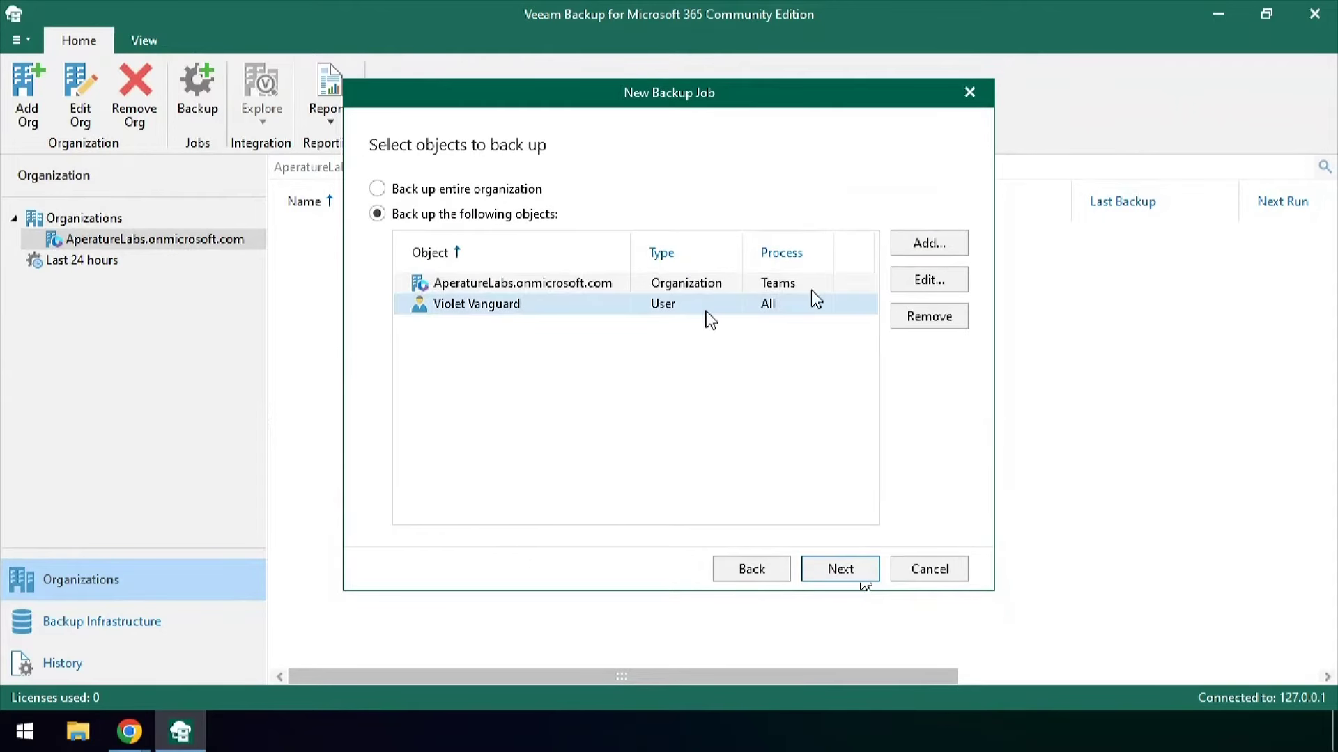
{"action": "left_click", "coordinate": [900, 277]}
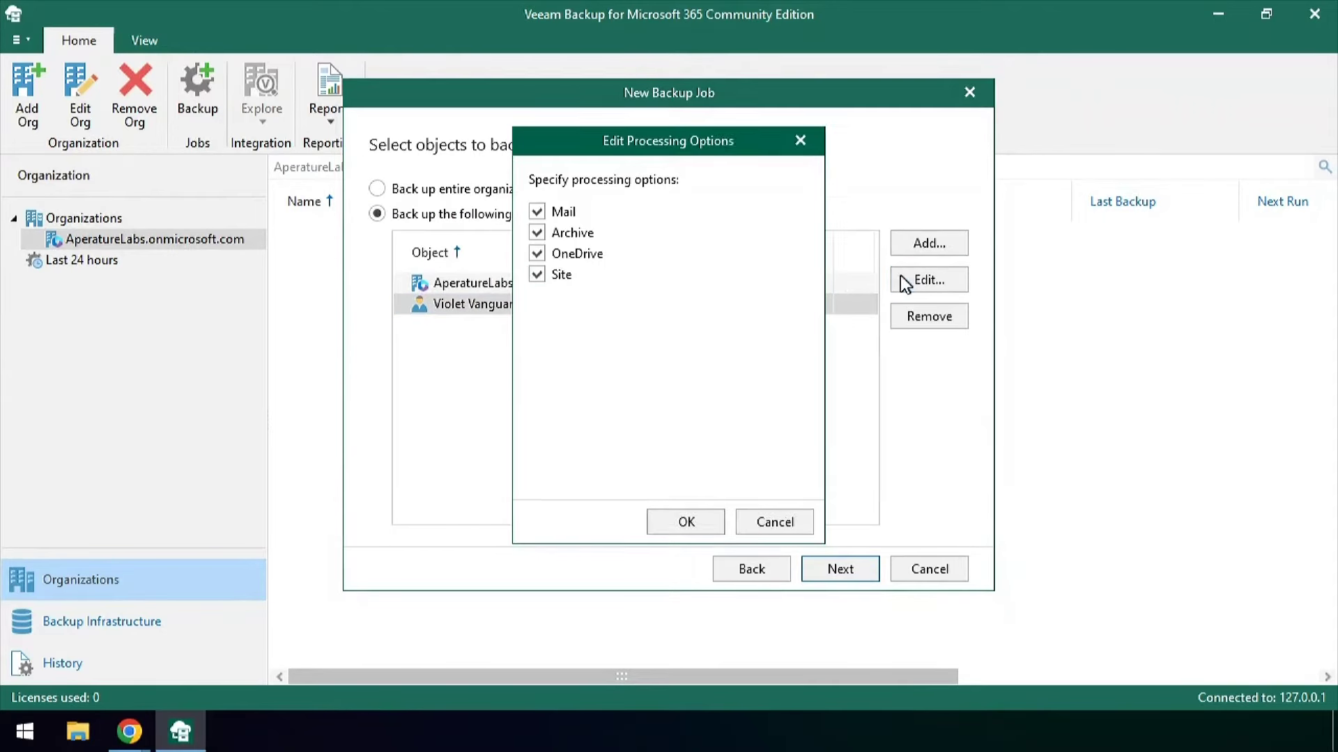
{"action": "left_click", "coordinate": [537, 232]}
{"action": "left_click", "coordinate": [536, 212]}
{"action": "left_click", "coordinate": [537, 275]}
{"action": "left_click", "coordinate": [686, 522]}
{"action": "left_click", "coordinate": [840, 568]}
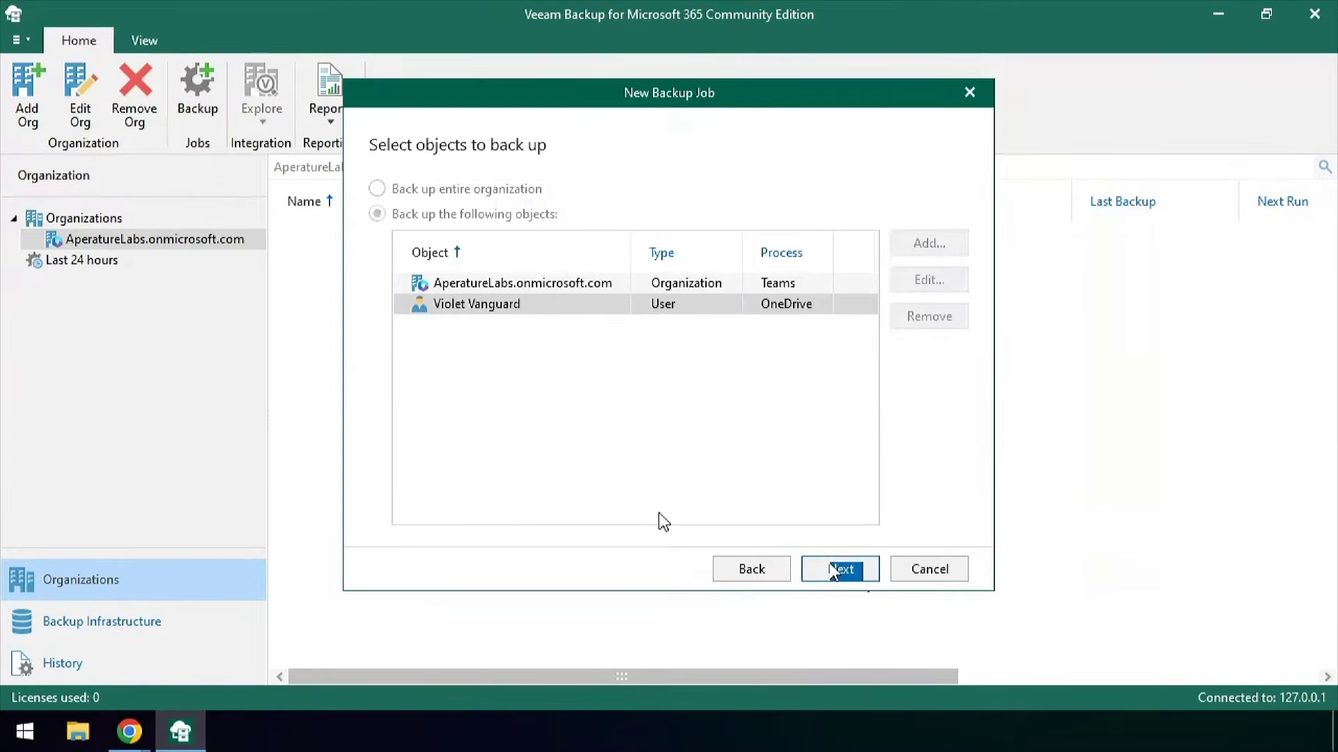
{"action": "left_click", "coordinate": [902, 194]}
Exclude the 'Exclude From Backup' group, found by searching 'ex', from the job
{"action": "left_click", "coordinate": [925, 248]}
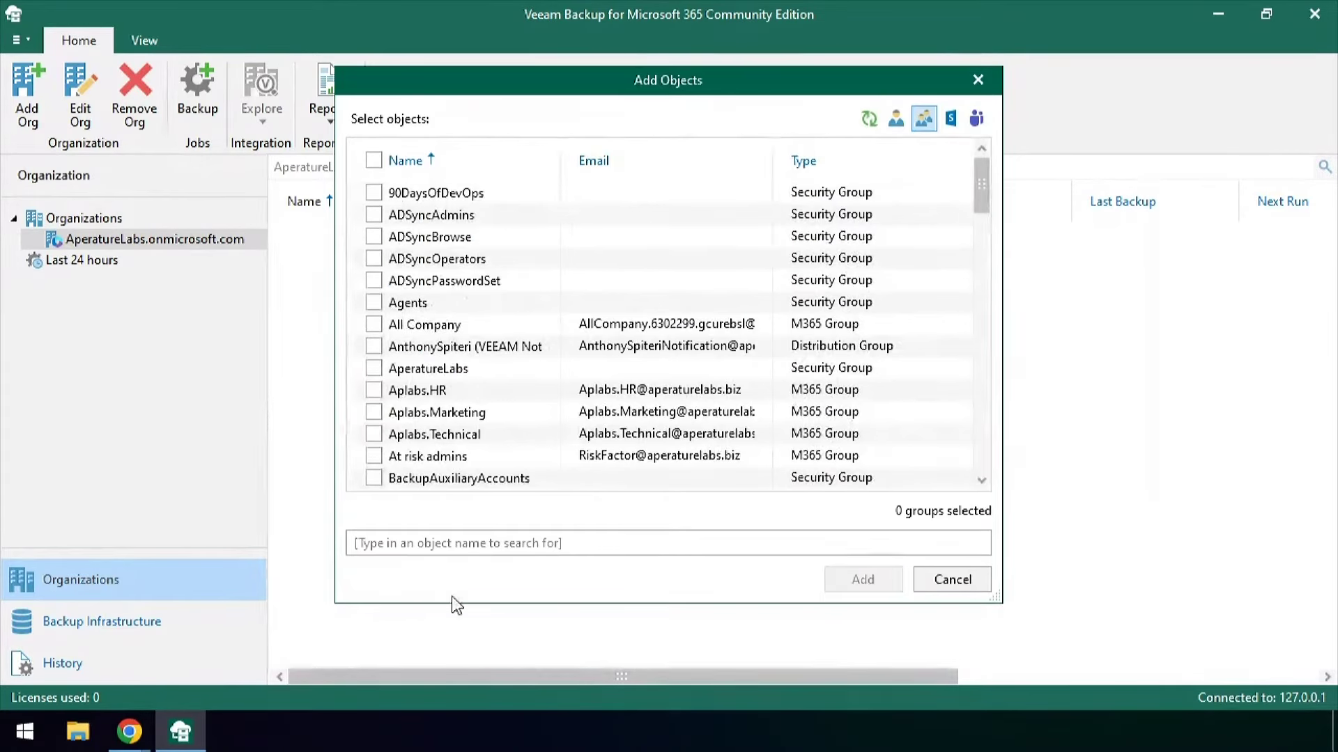
{"action": "left_click", "coordinate": [487, 546]}
{"action": "type", "text": "ex"}
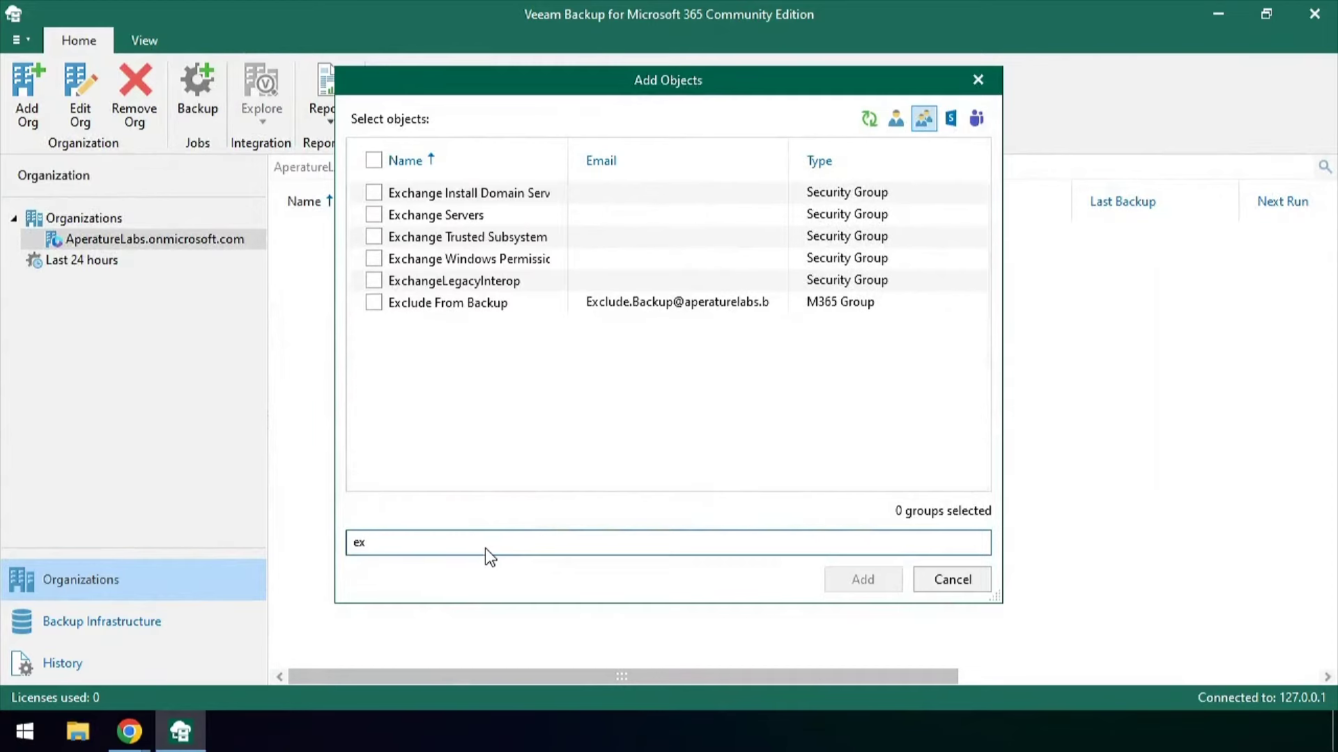
{"action": "left_click", "coordinate": [415, 304]}
{"action": "left_click", "coordinate": [862, 579]}
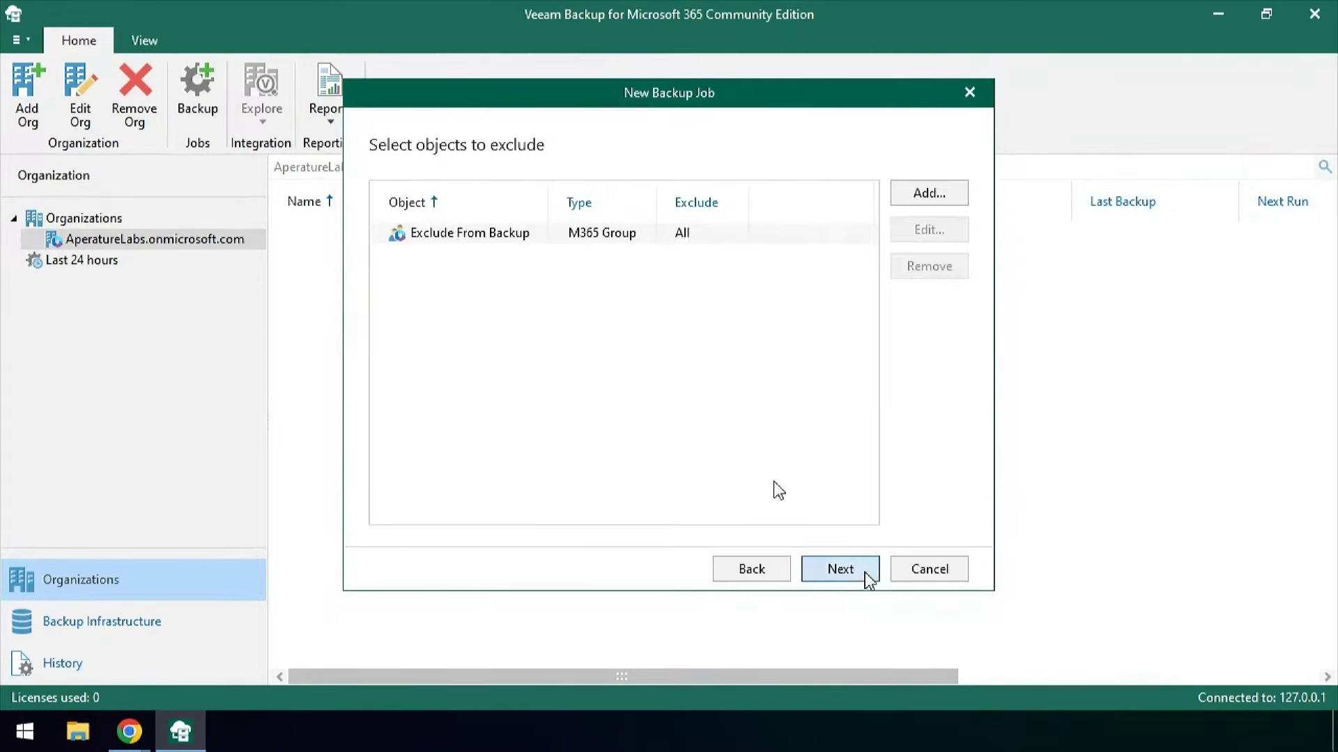
{"action": "left_click", "coordinate": [808, 566]}
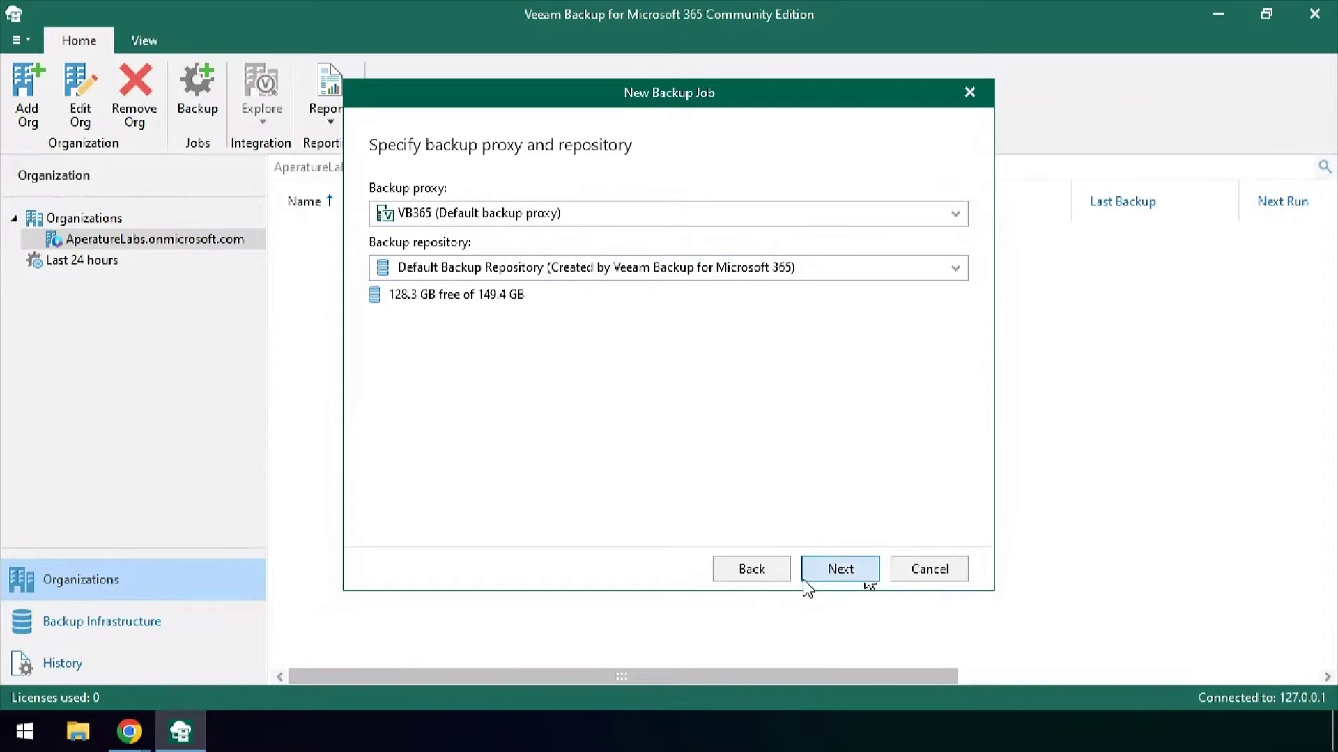
Keep the default proxy and repository, review the backup window, and leave overrun termination off
{"action": "left_click", "coordinate": [862, 568]}
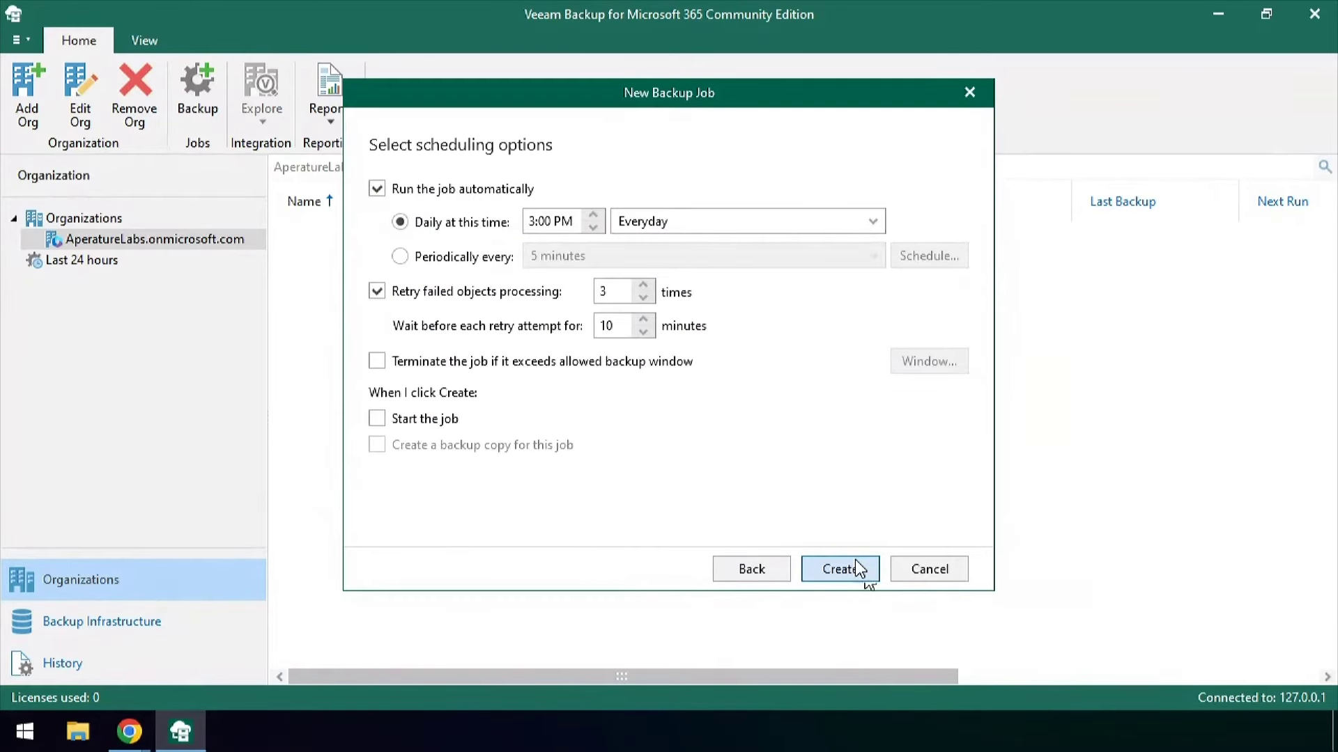
{"action": "left_click", "coordinate": [480, 363]}
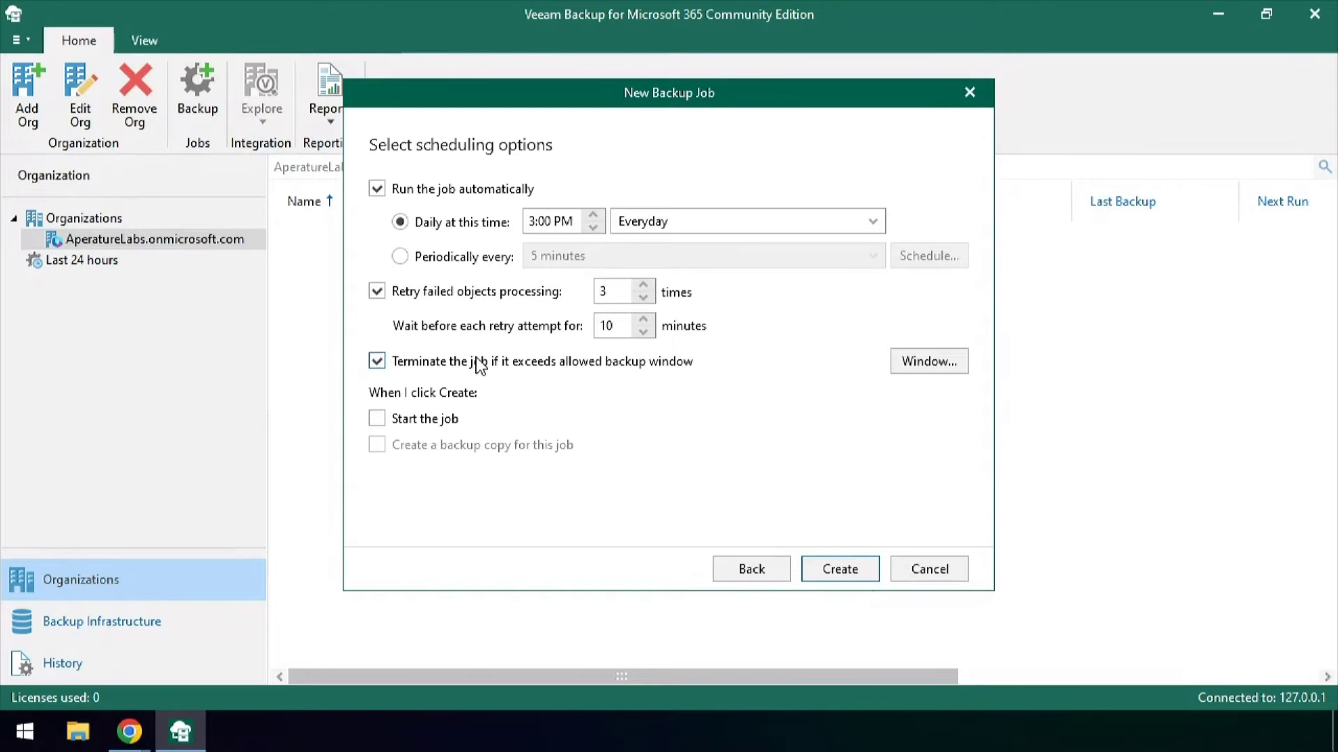
{"action": "left_click", "coordinate": [951, 361]}
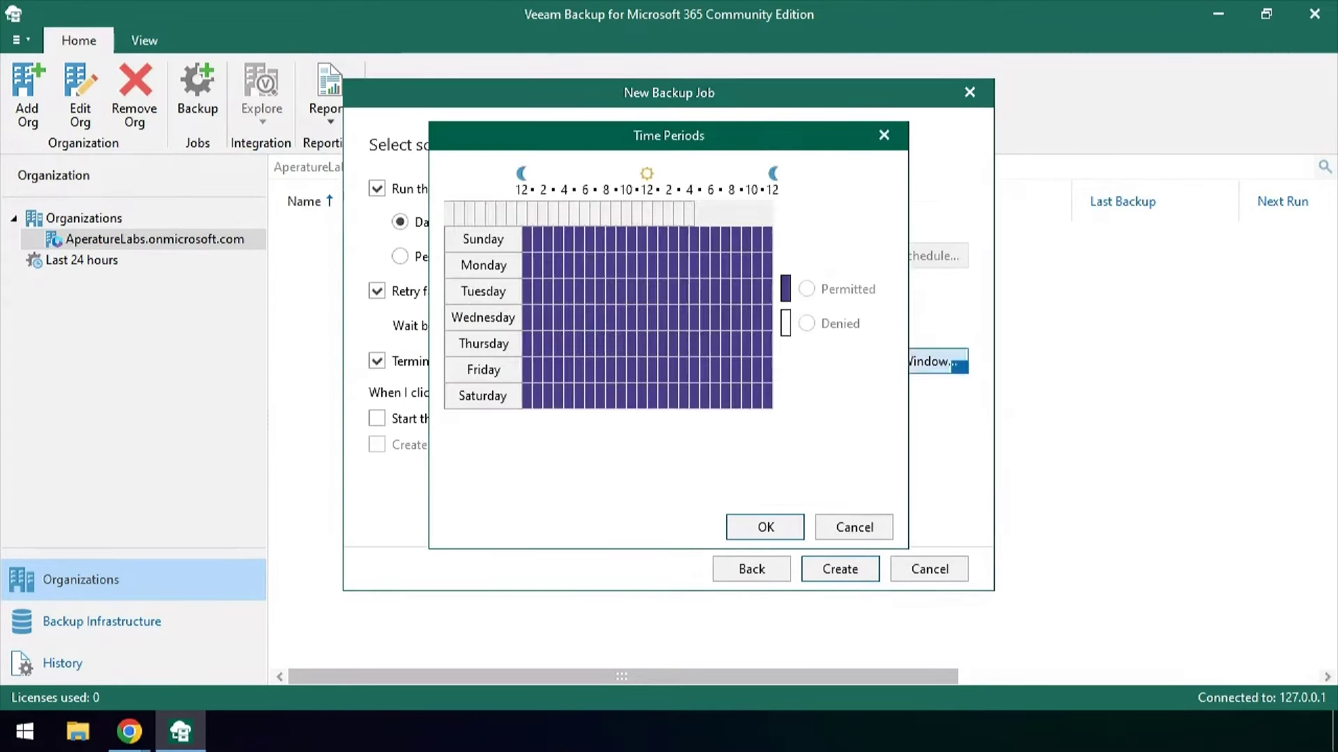
{"action": "left_click", "coordinate": [874, 527]}
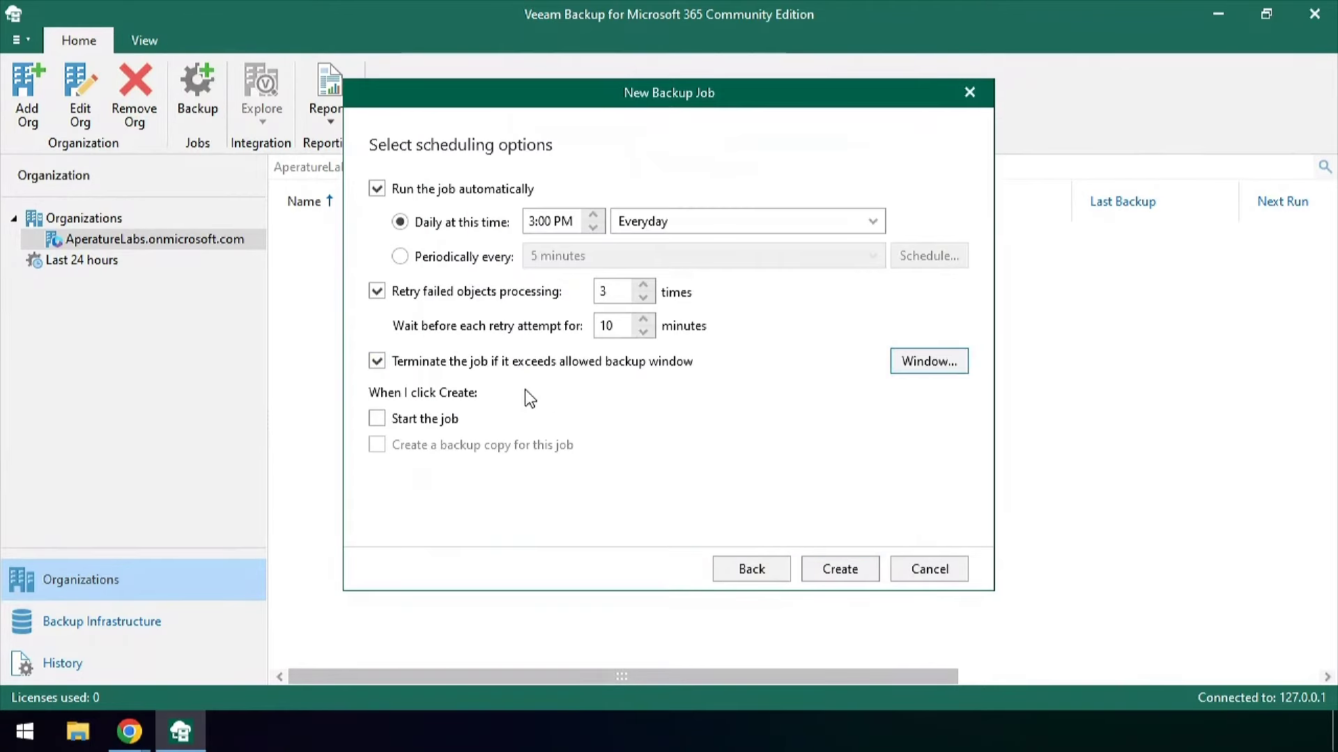
{"action": "left_click", "coordinate": [377, 363]}
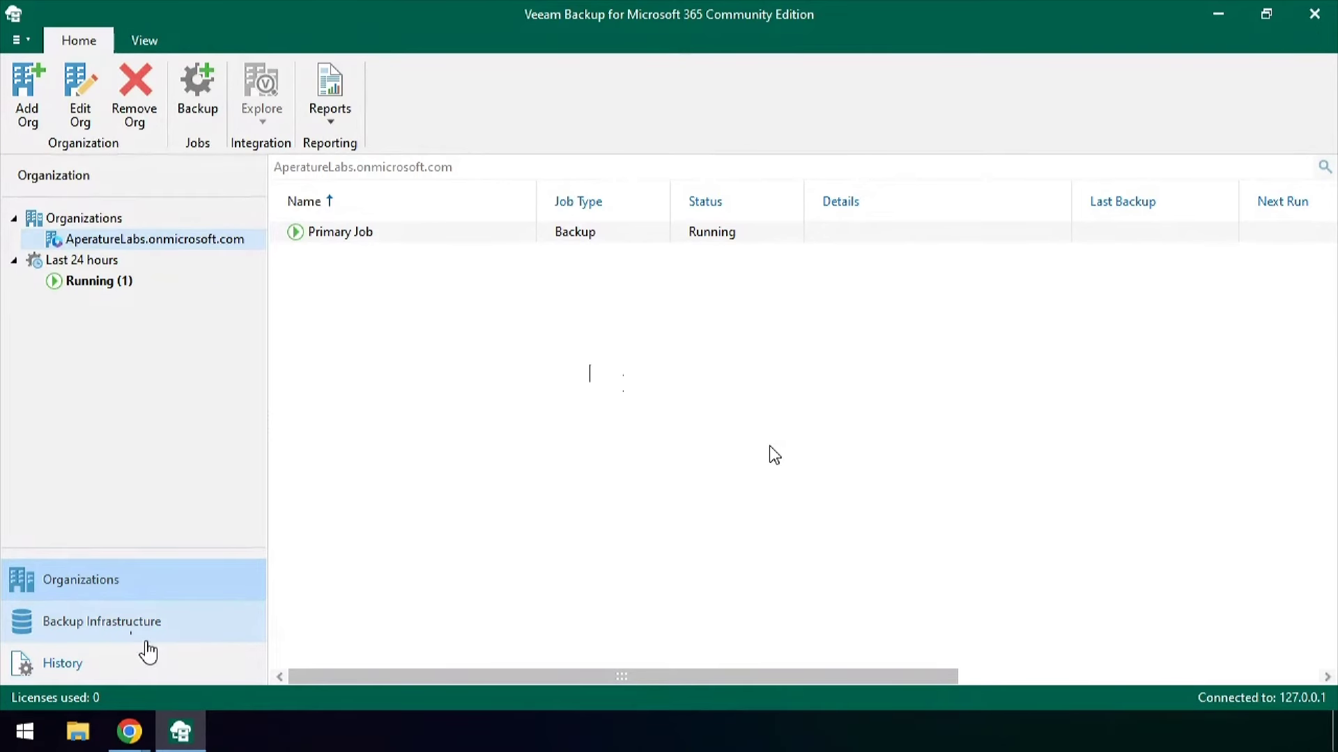
Start a new object storage named 'Object Storage' of type Microsoft Azure Blob Storage
{"action": "left_click", "coordinate": [140, 631]}
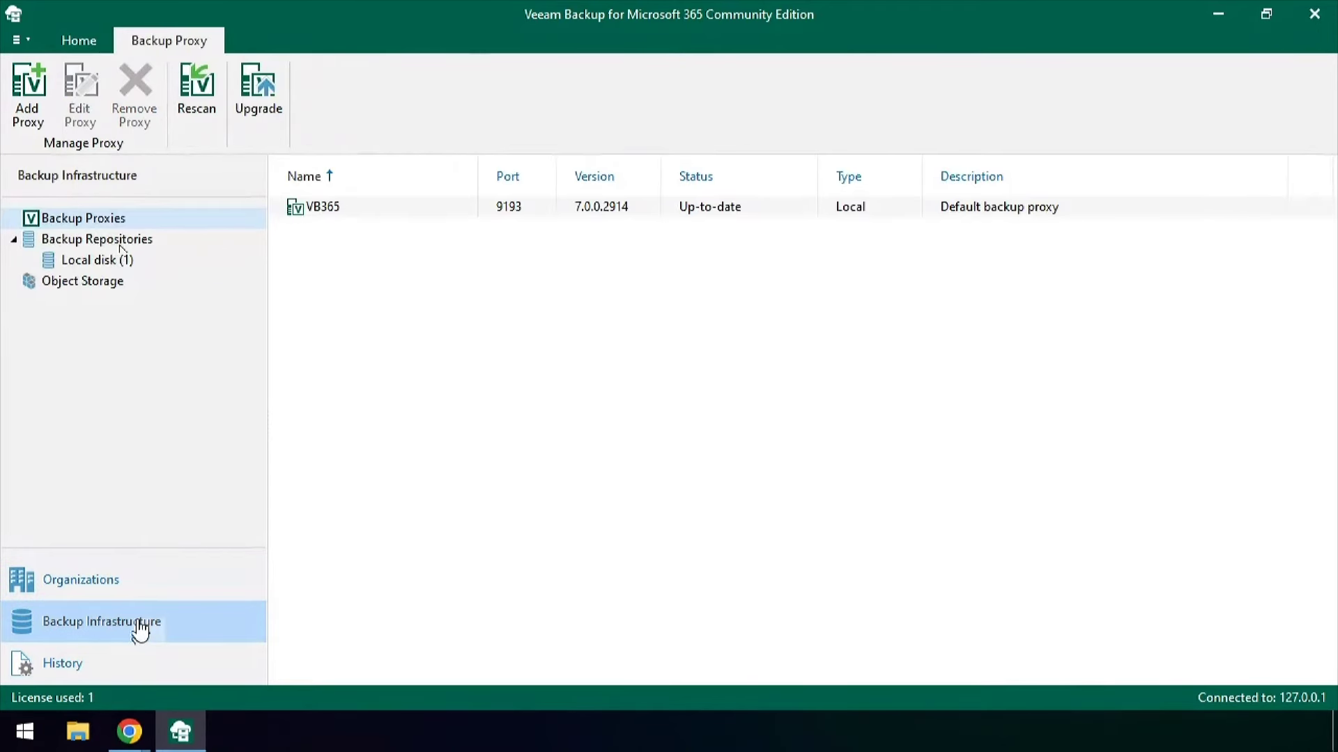
{"action": "left_click", "coordinate": [120, 245]}
{"action": "left_click", "coordinate": [104, 282]}
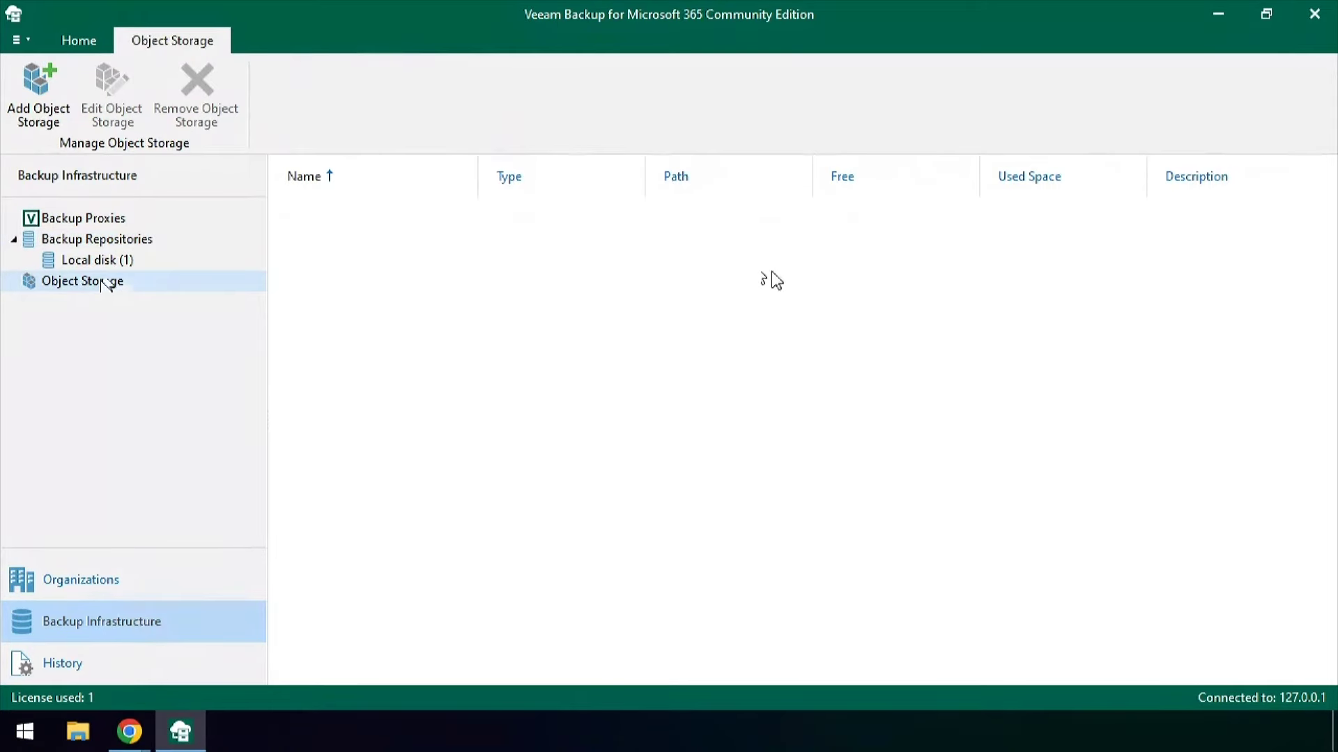
{"action": "left_click", "coordinate": [39, 94]}
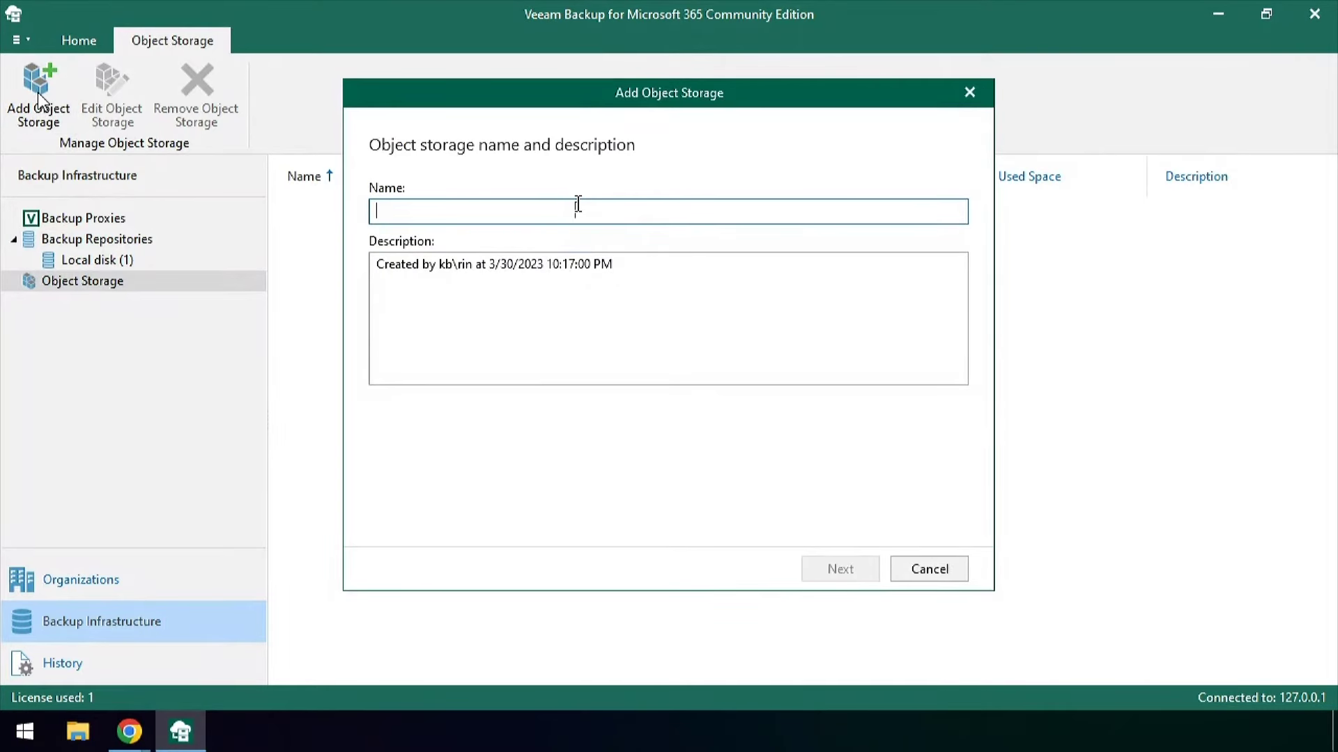
{"action": "type", "text": "Object Storage"}
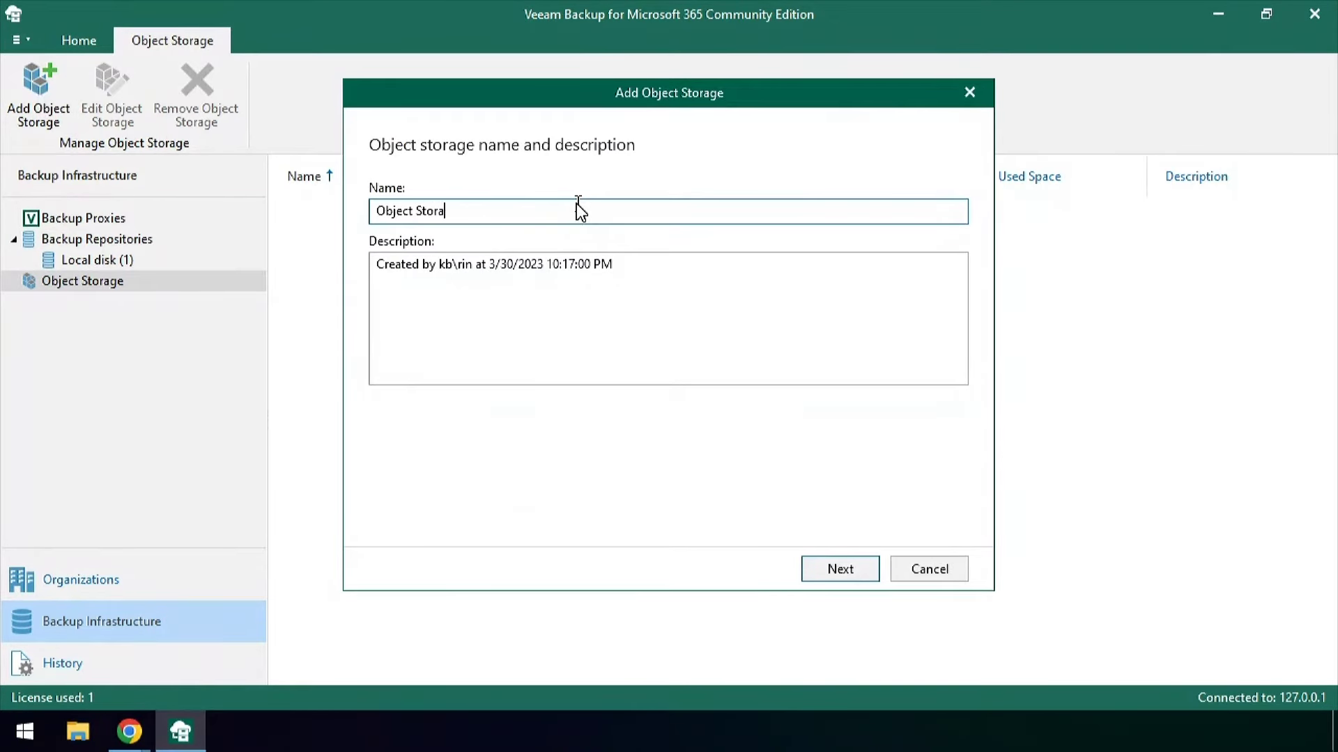
{"action": "left_click", "coordinate": [859, 569]}
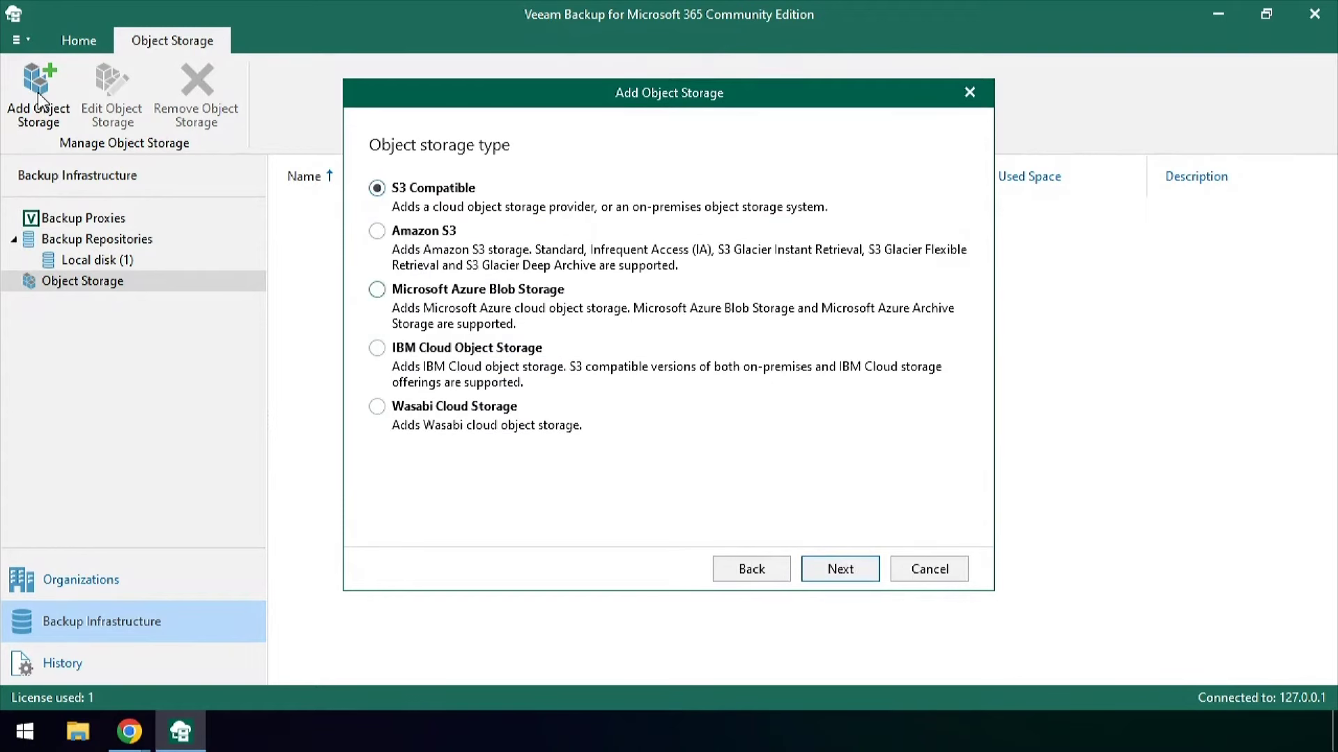
{"action": "left_click", "coordinate": [377, 289]}
{"action": "left_click", "coordinate": [862, 575]}
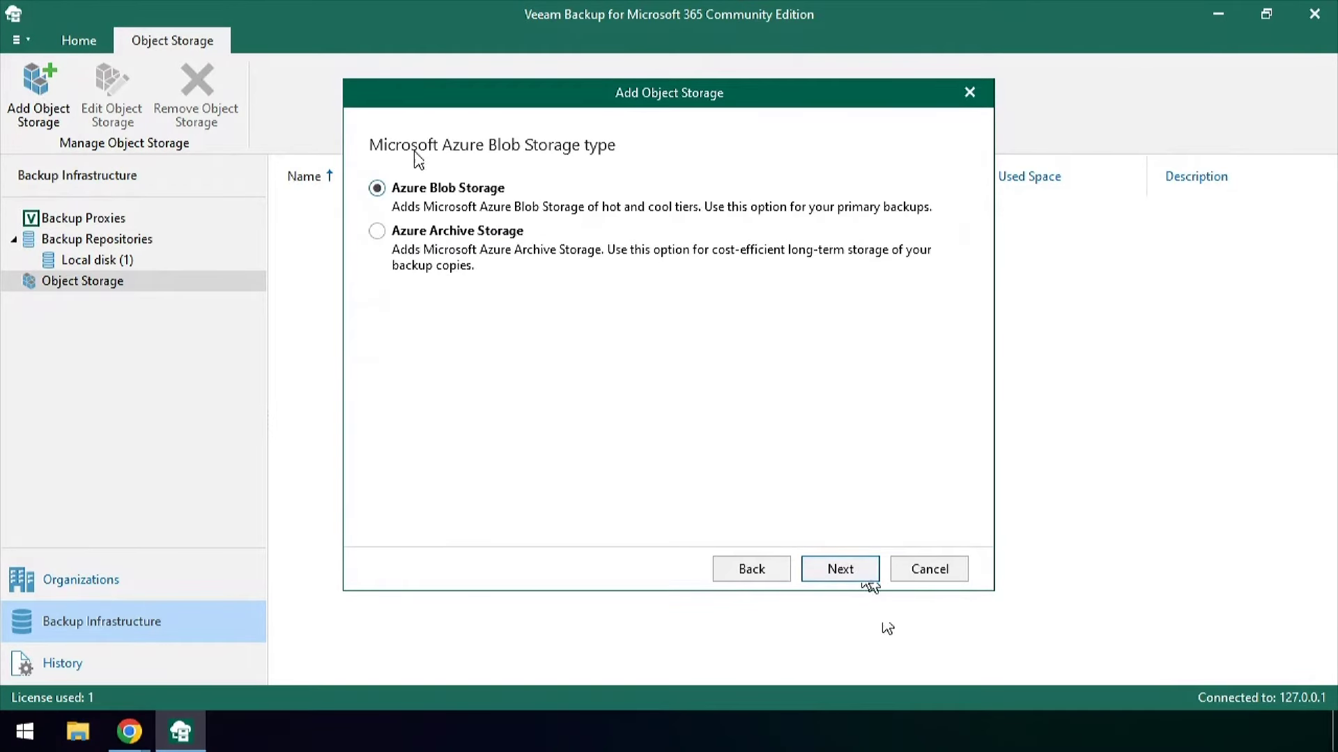
{"action": "left_click", "coordinate": [862, 565]}
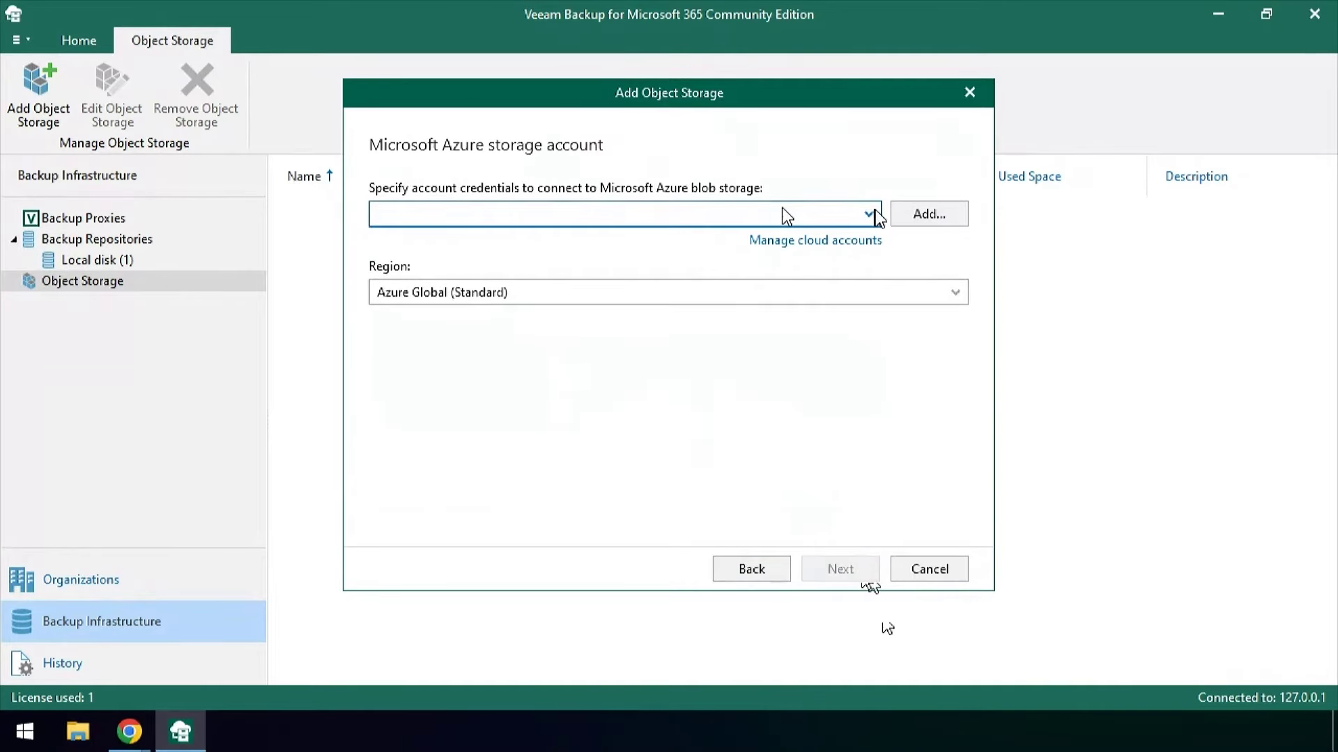
Use the storage account's onprembackups container with new folder v7365, and finish
{"action": "left_click", "coordinate": [932, 214]}
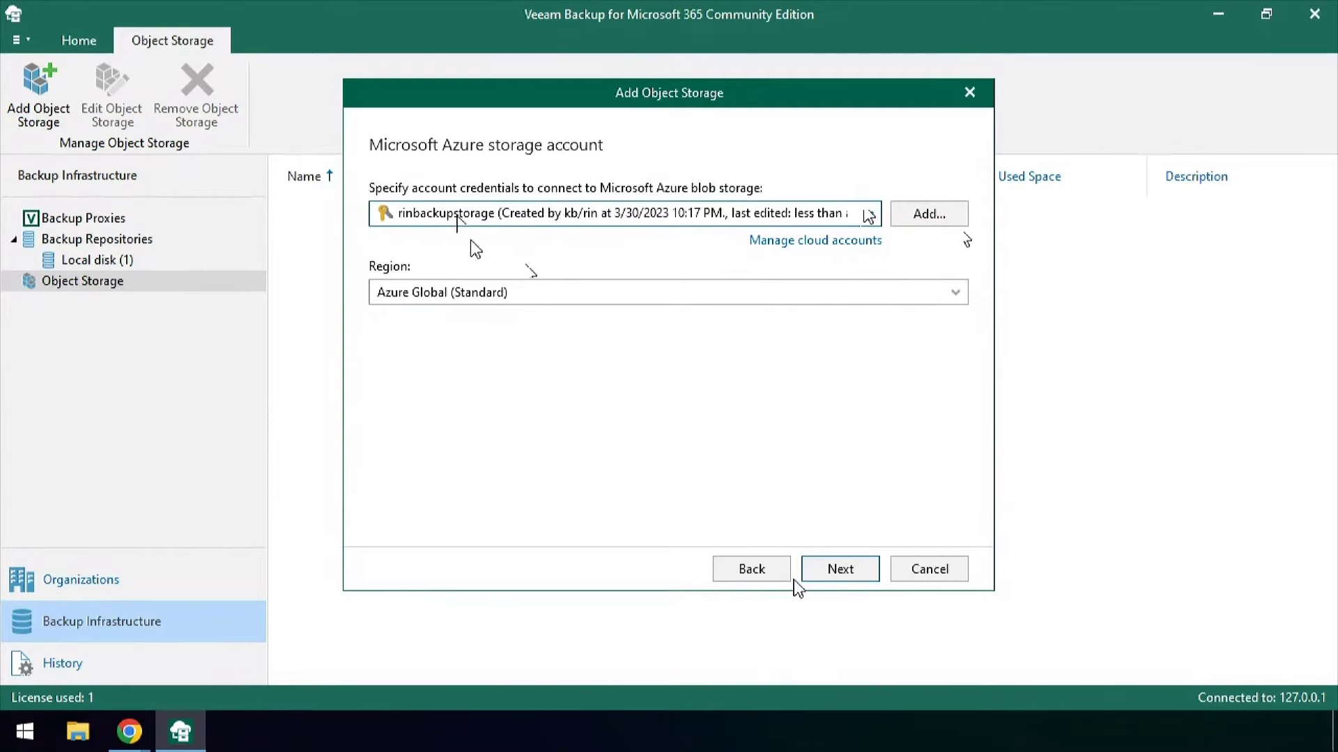
{"action": "left_click", "coordinate": [854, 570]}
{"action": "left_click", "coordinate": [679, 216]}
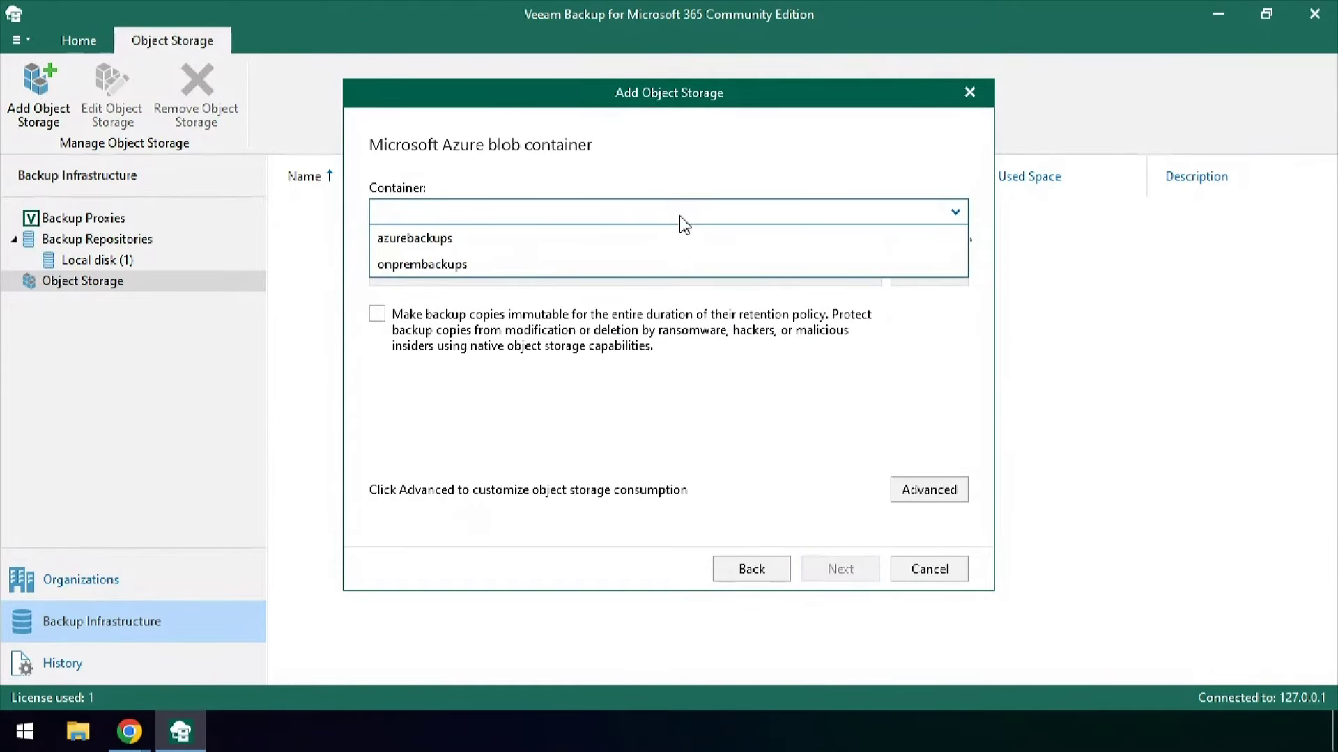
{"action": "left_click", "coordinate": [439, 263]}
{"action": "left_click", "coordinate": [919, 276]}
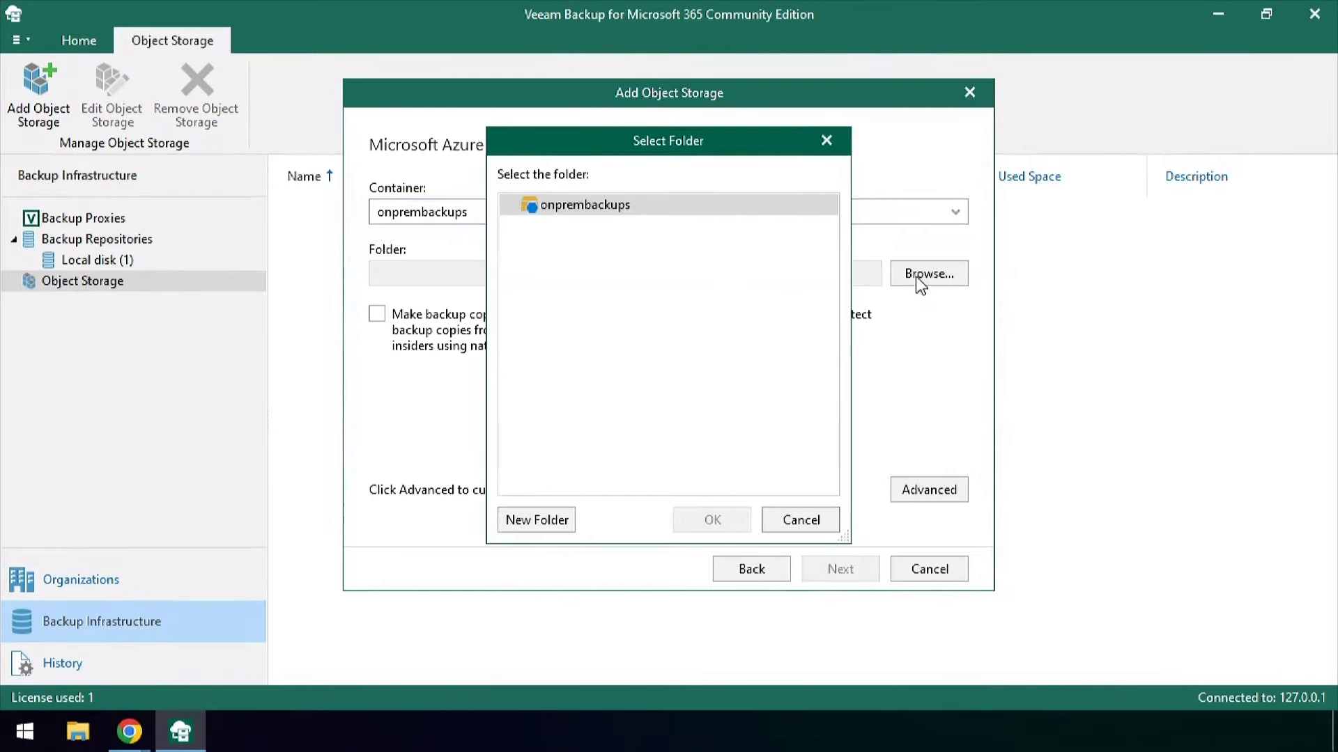
{"action": "left_click", "coordinate": [522, 523]}
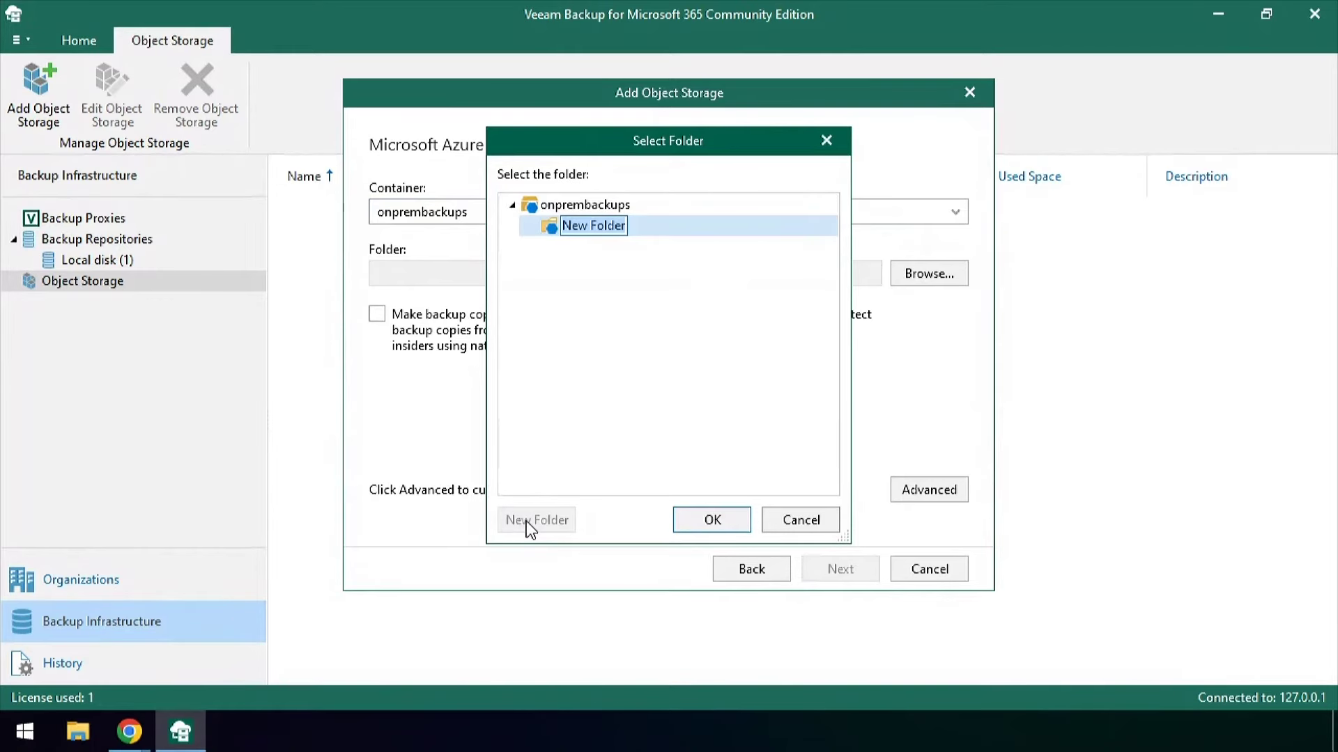
{"action": "type", "text": "v7365"}
{"action": "left_click", "coordinate": [716, 519]}
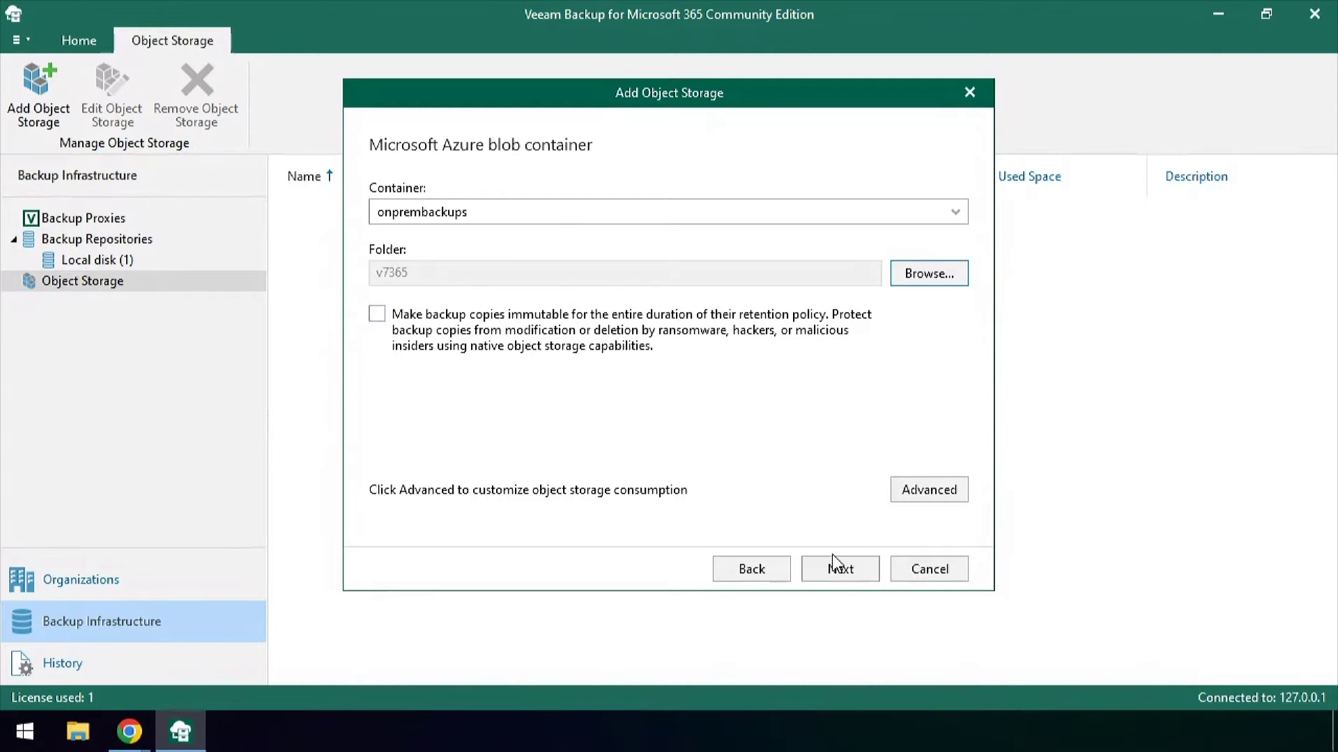
{"action": "left_click", "coordinate": [852, 563]}
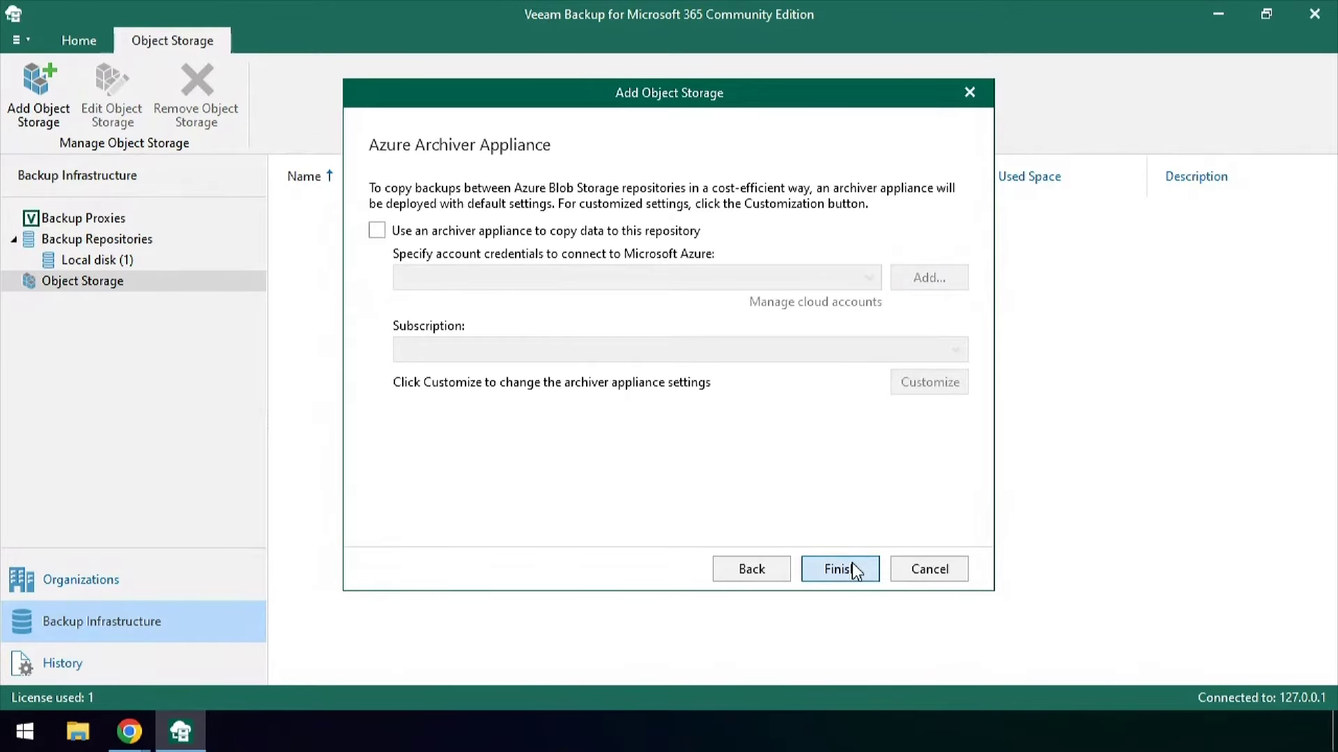
{"action": "left_click", "coordinate": [852, 563]}
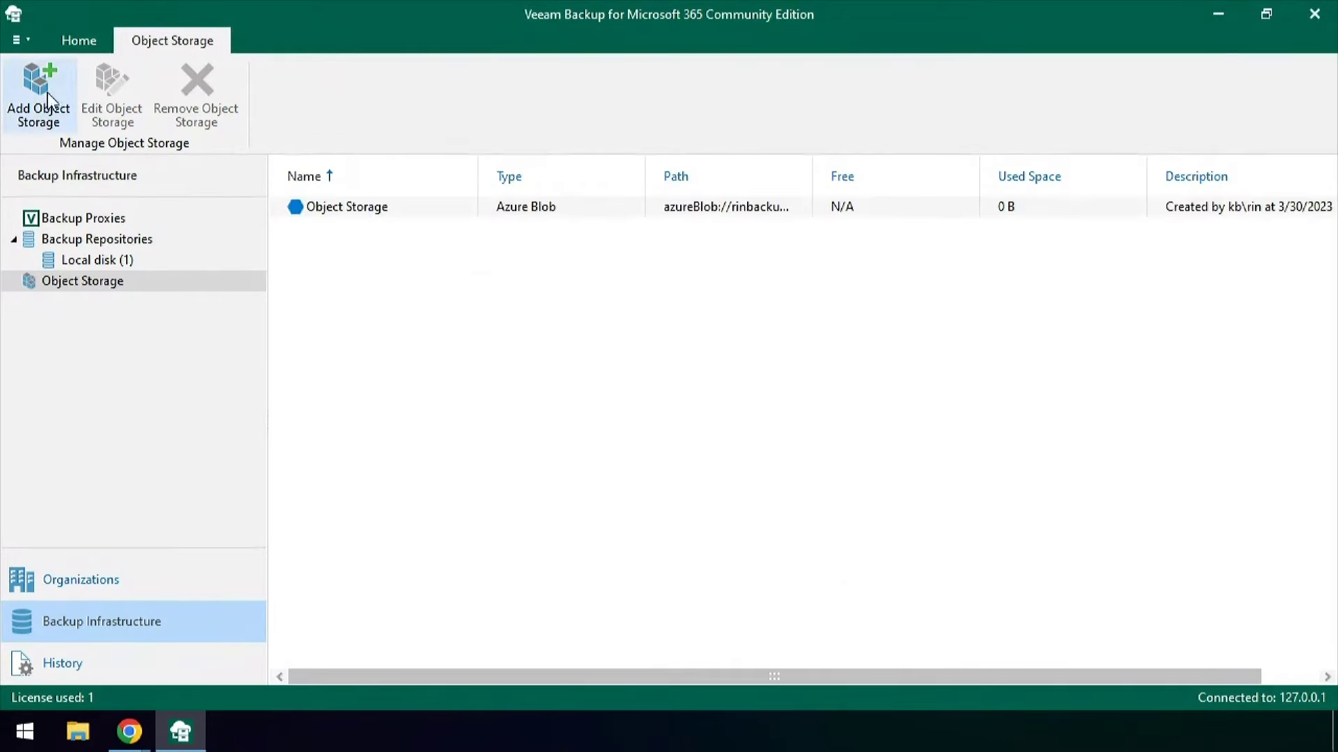
Start a second Azure Blob object storage using the second storage account
{"action": "left_click", "coordinate": [46, 103]}
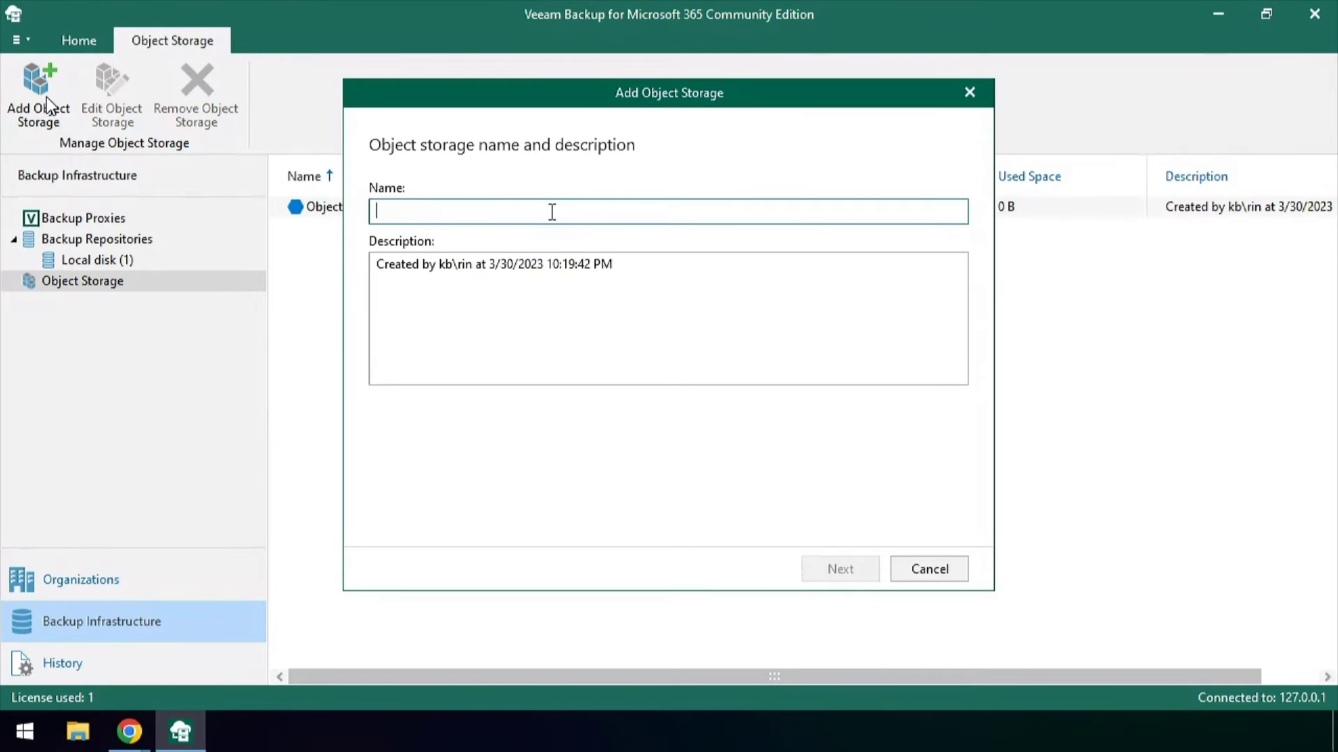
{"action": "type", "text": "11"}
{"action": "key", "text": "Return"}
{"action": "left_click", "coordinate": [542, 294]}
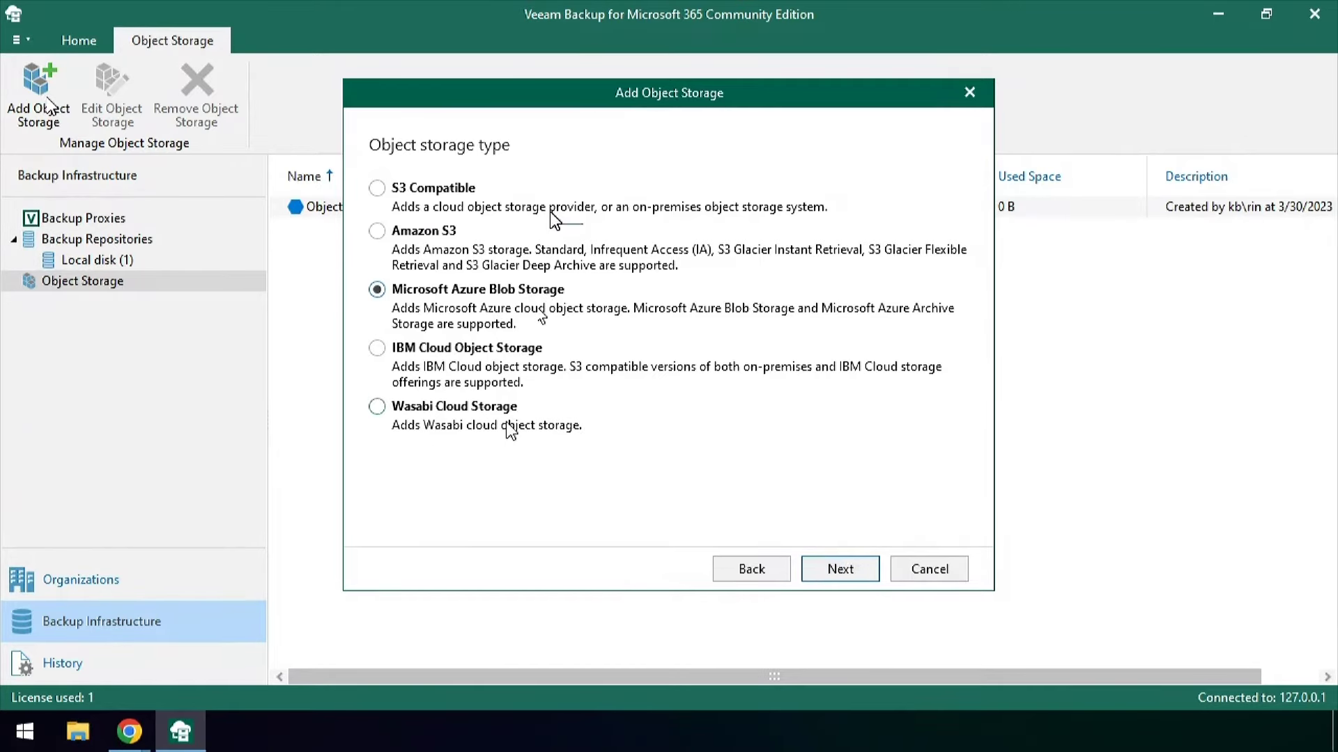
{"action": "left_click", "coordinate": [857, 566]}
{"action": "left_click", "coordinate": [836, 568]}
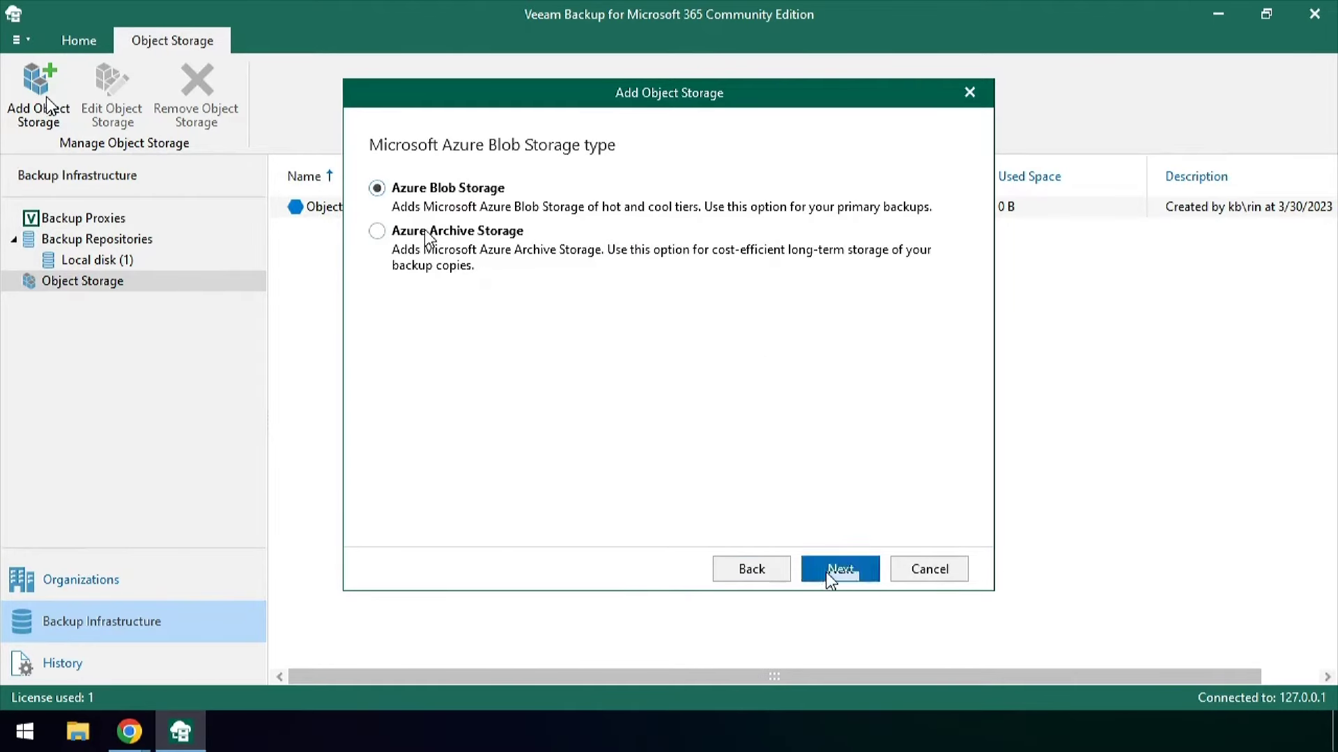
{"action": "left_click", "coordinate": [487, 241]}
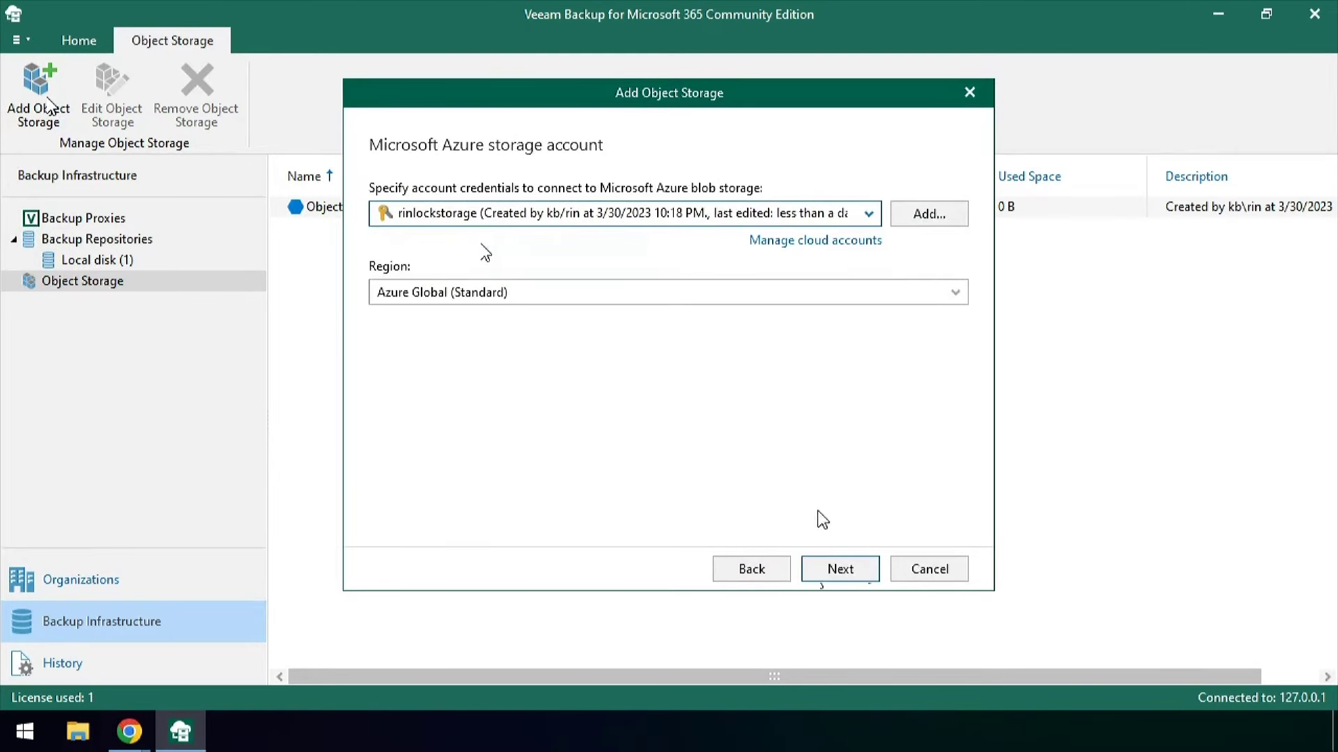
{"action": "left_click", "coordinate": [860, 574]}
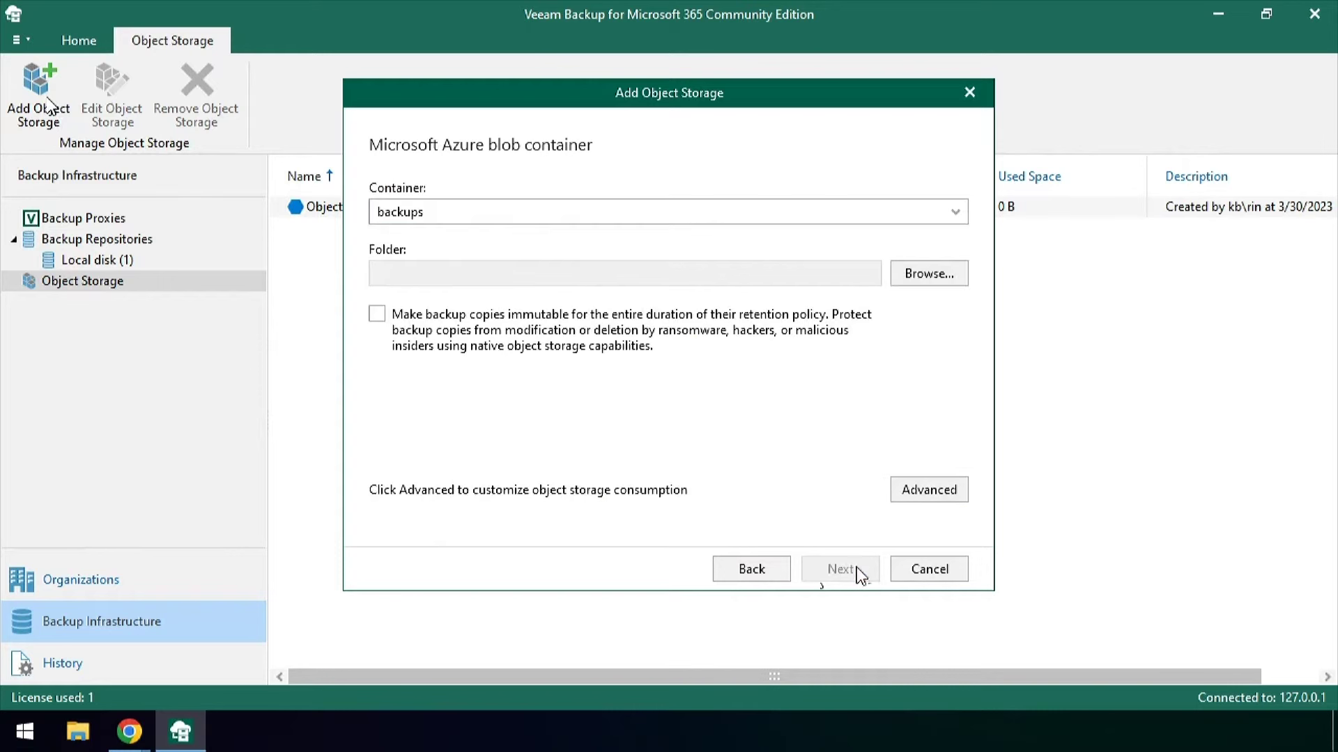
Use the backups container with new folder 'onprem locked', finish, and begin a new repository
{"action": "left_click", "coordinate": [512, 213]}
{"action": "left_click", "coordinate": [496, 237]}
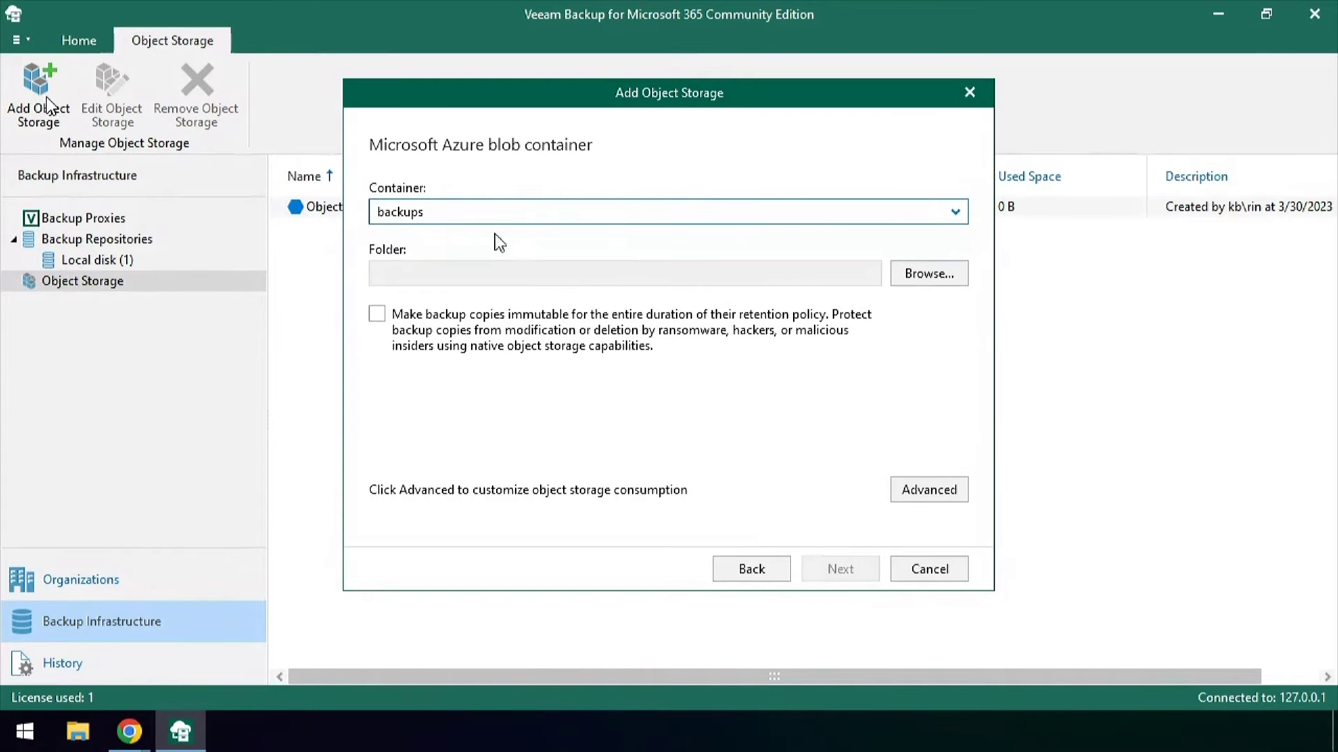
{"action": "left_click", "coordinate": [941, 273]}
{"action": "left_click", "coordinate": [536, 520]}
{"action": "type", "text": "onprem locked"}
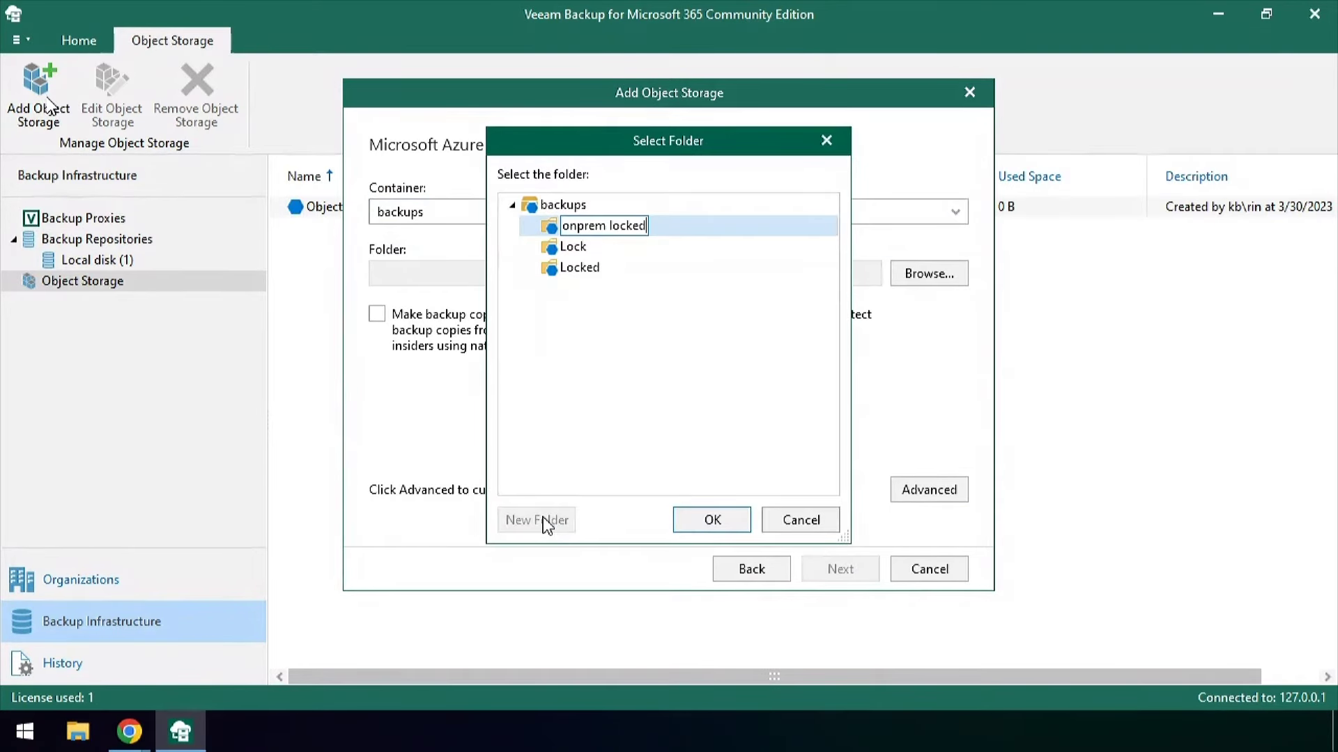
{"action": "left_click", "coordinate": [714, 521]}
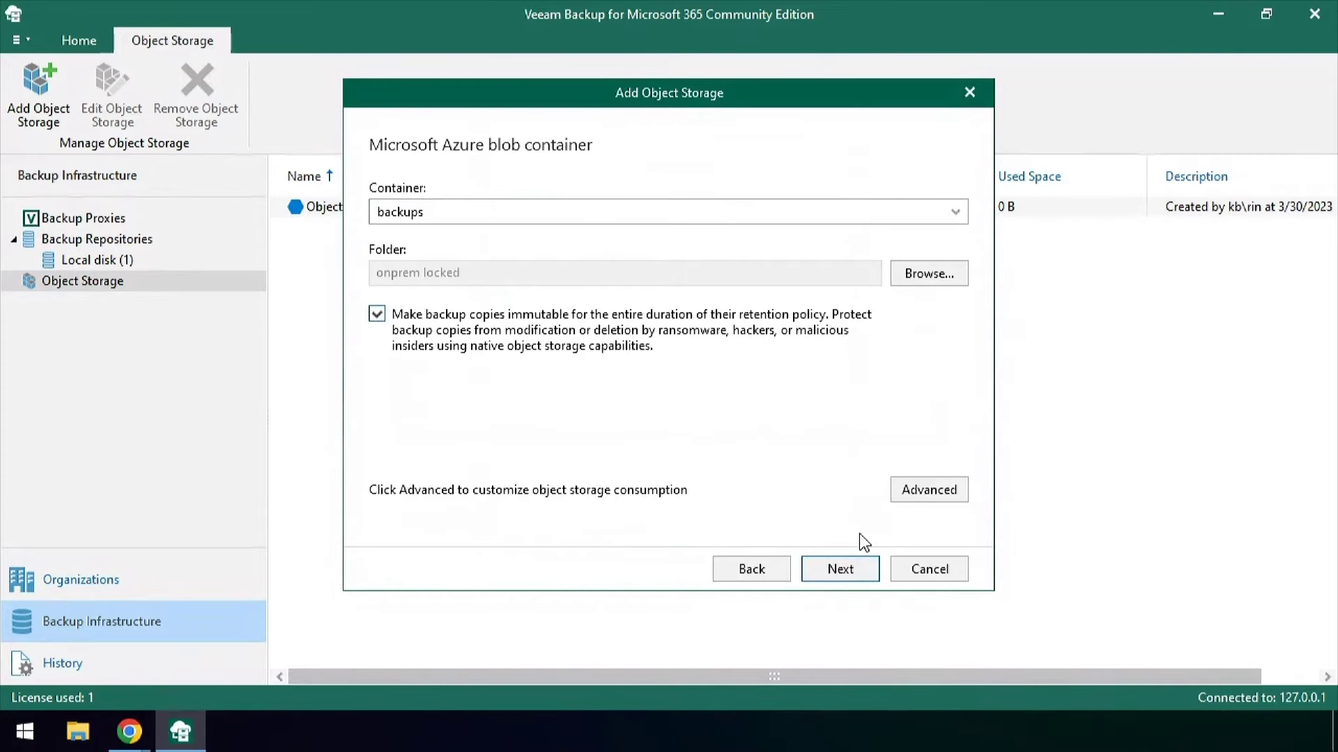
{"action": "left_click", "coordinate": [841, 570]}
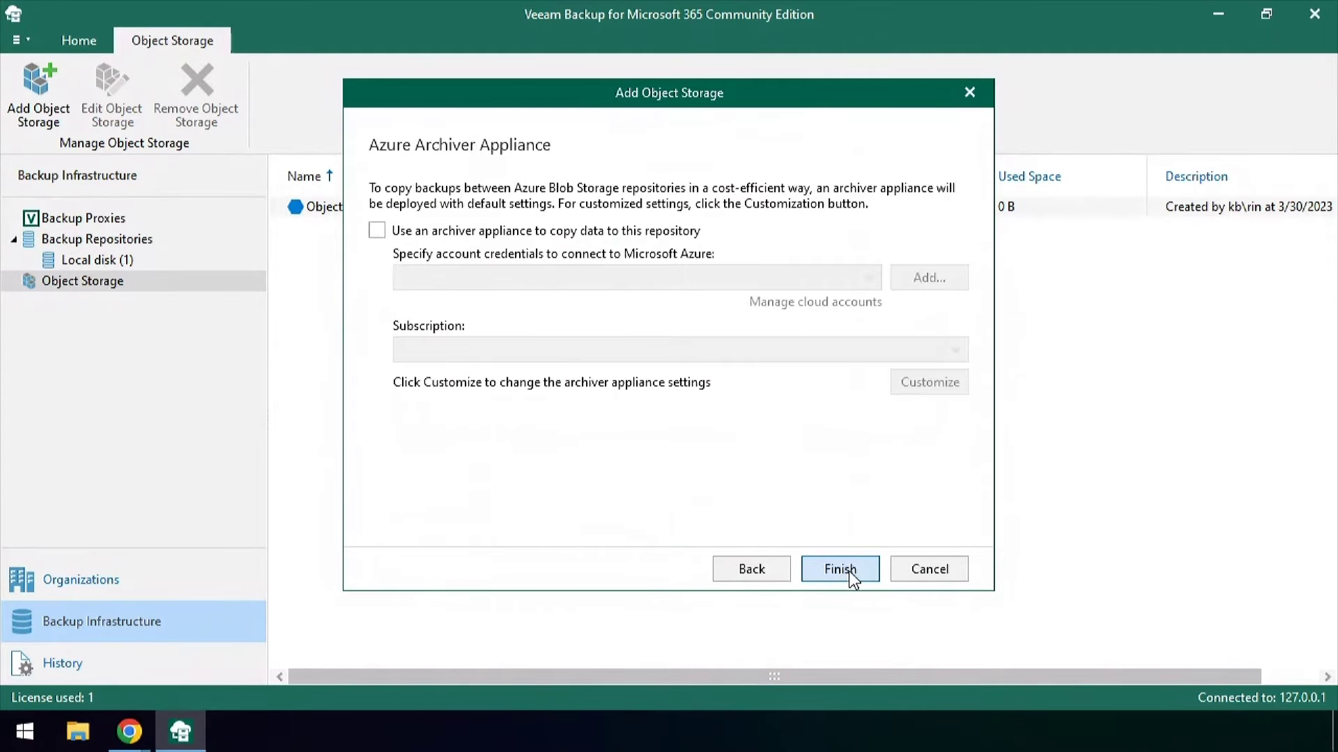
{"action": "left_click", "coordinate": [847, 571]}
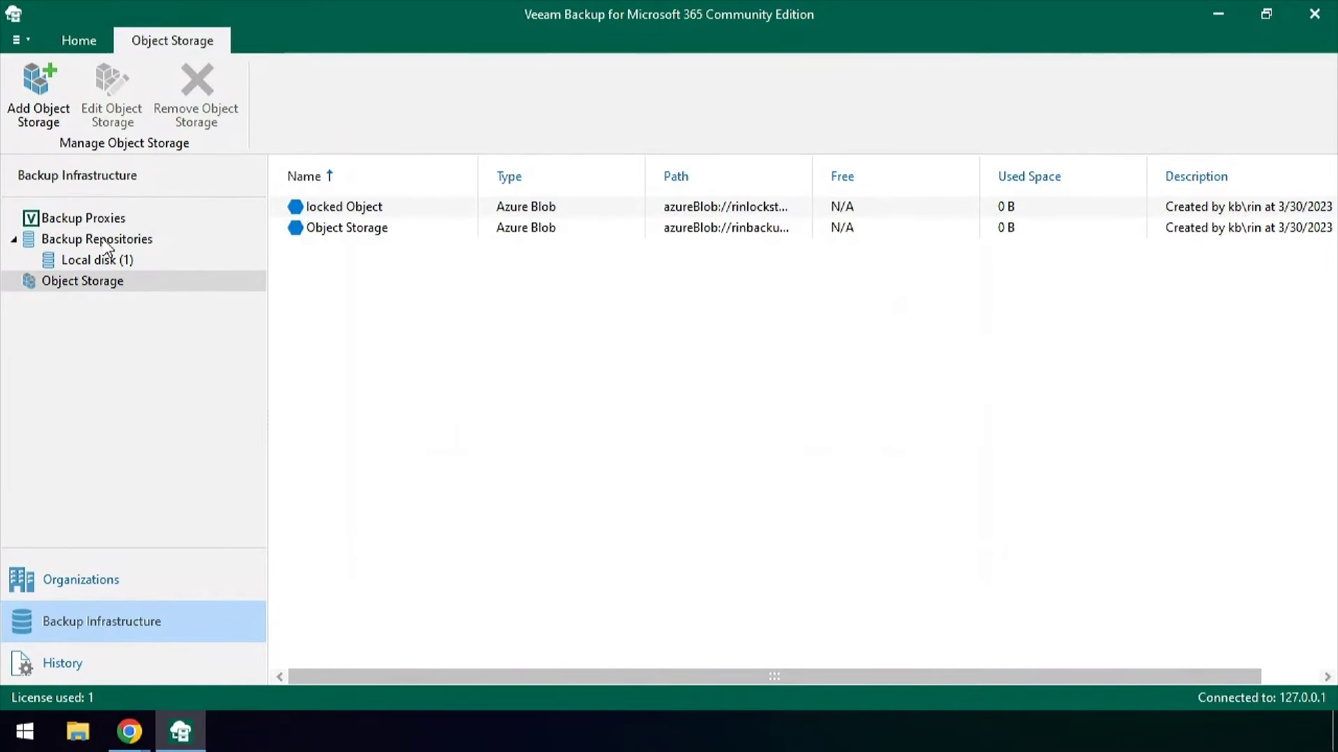
{"action": "left_click", "coordinate": [97, 239]}
{"action": "left_click", "coordinate": [39, 88]}
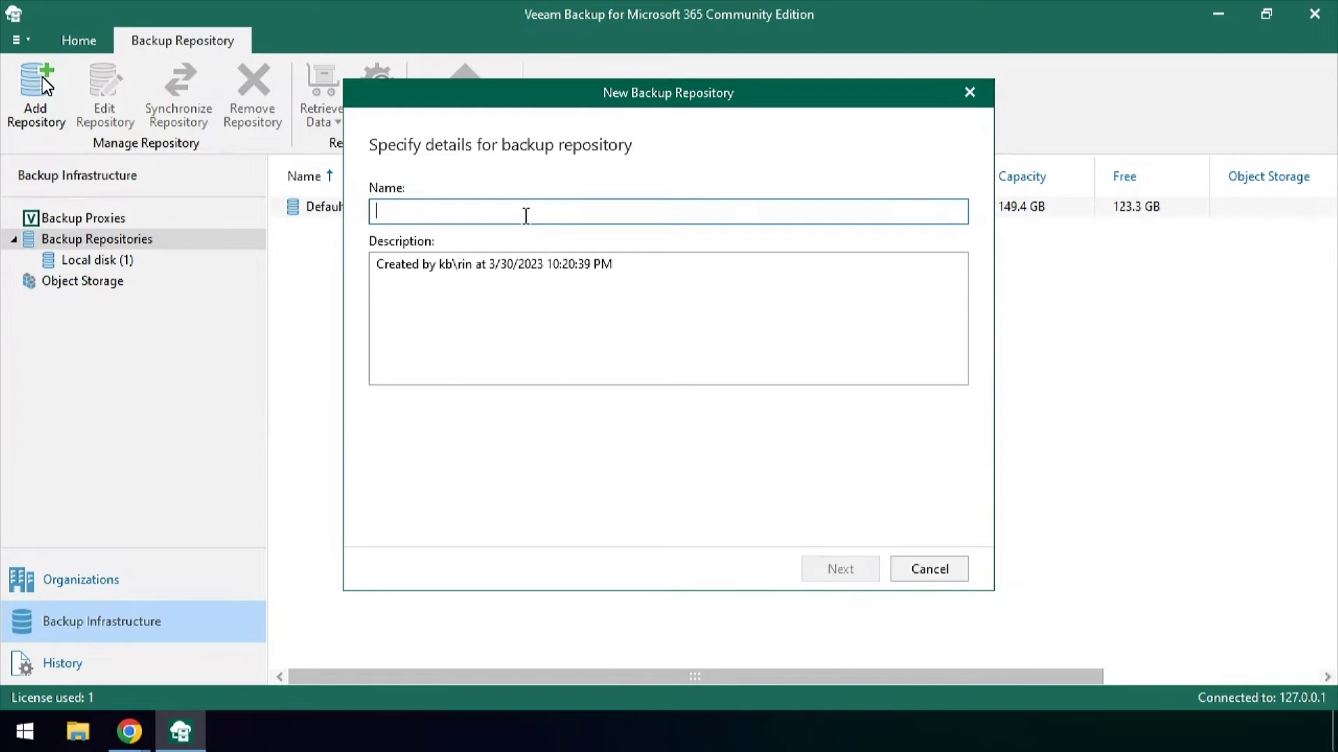
Name the repository 'Pri Repo' and create local cache folder C:\Local Pri
{"action": "type", "text": "Pri"}
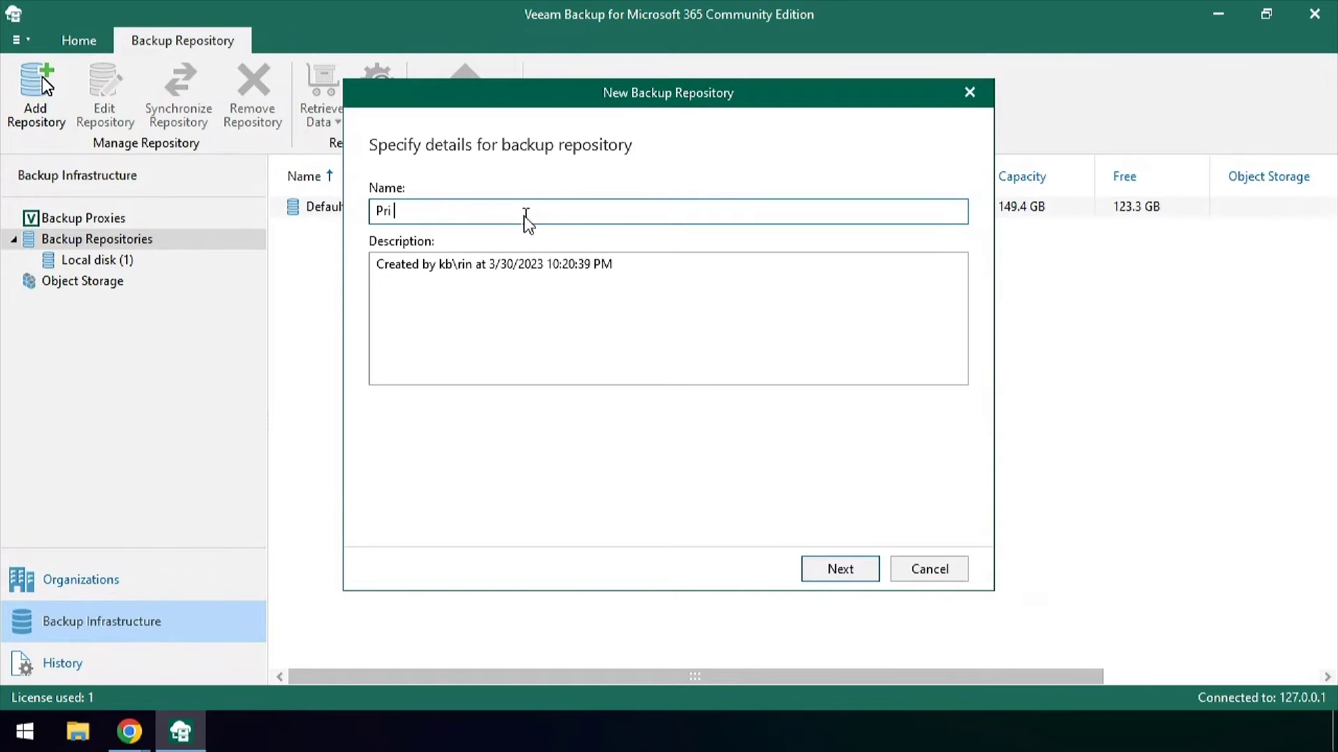
{"action": "type", "text": " Repo"}
{"action": "left_click", "coordinate": [839, 569]}
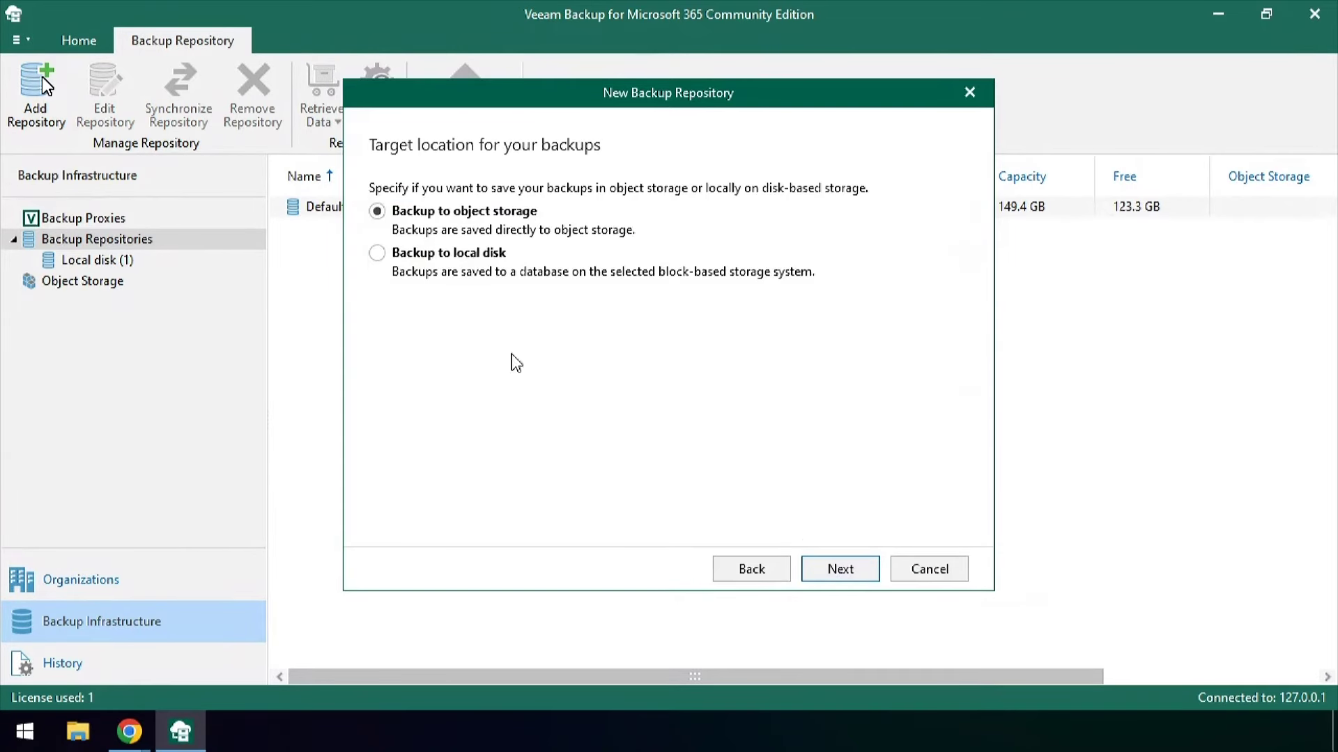
{"action": "left_click", "coordinate": [847, 573]}
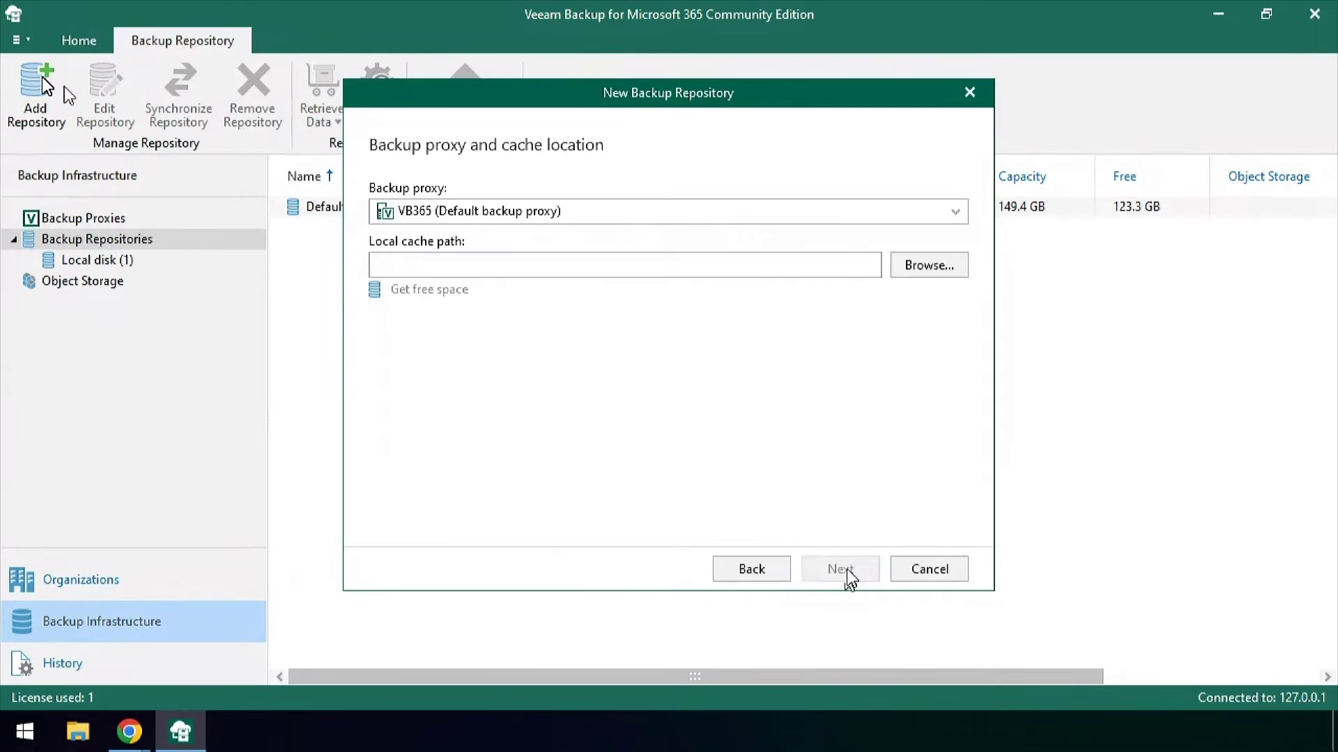
{"action": "left_click", "coordinate": [919, 272]}
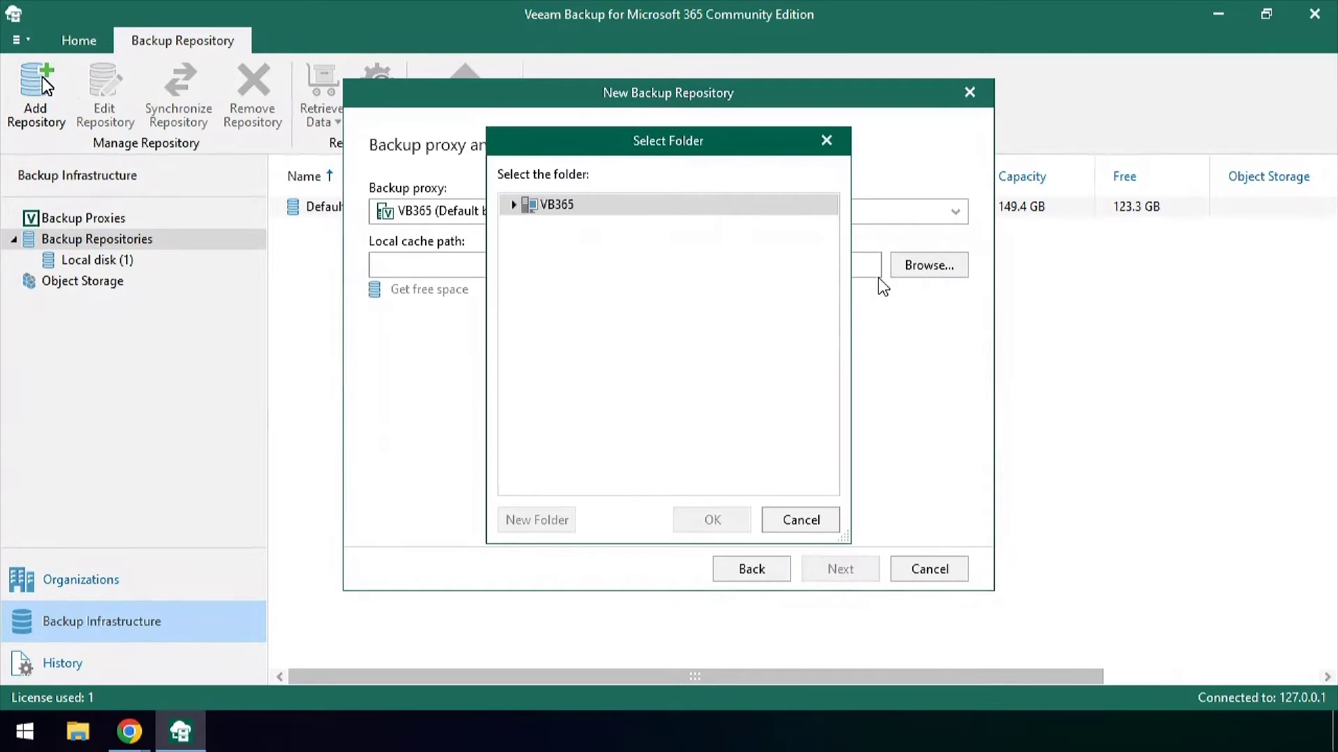
{"action": "double_click", "coordinate": [535, 205]}
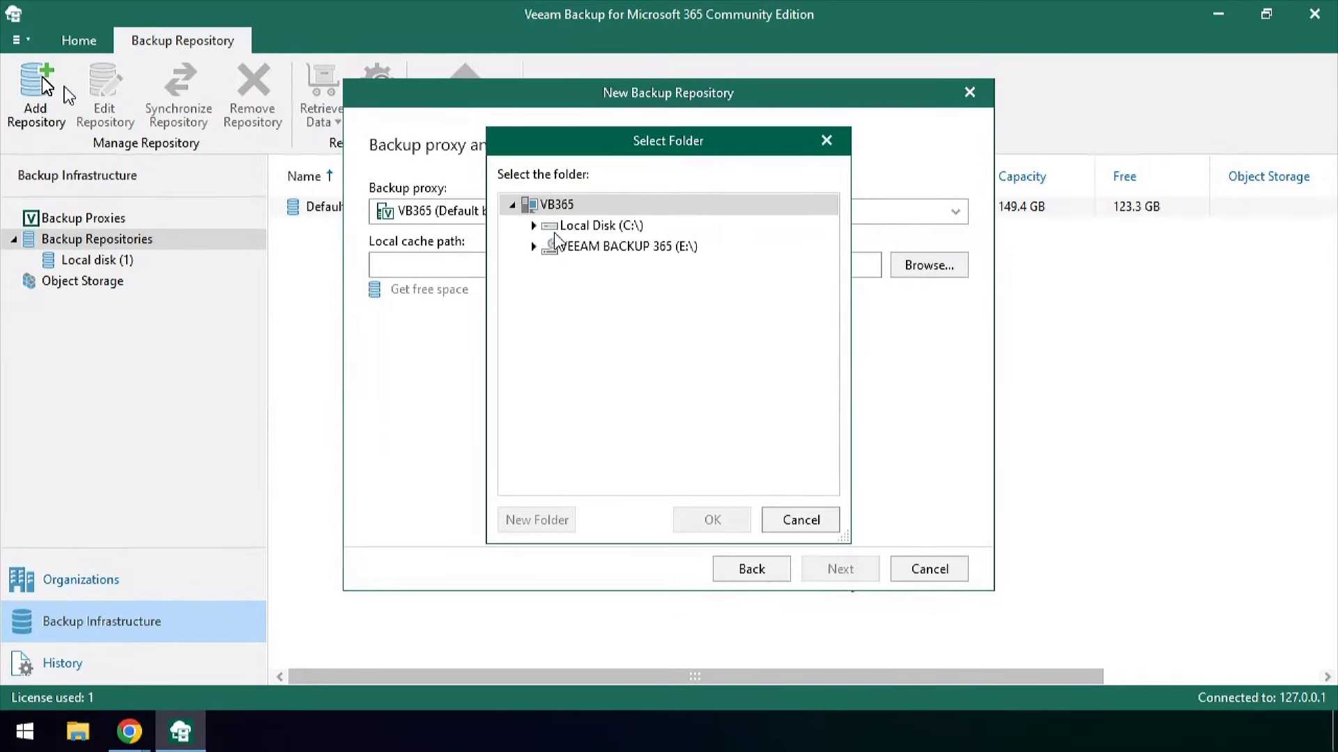
{"action": "left_click", "coordinate": [533, 225]}
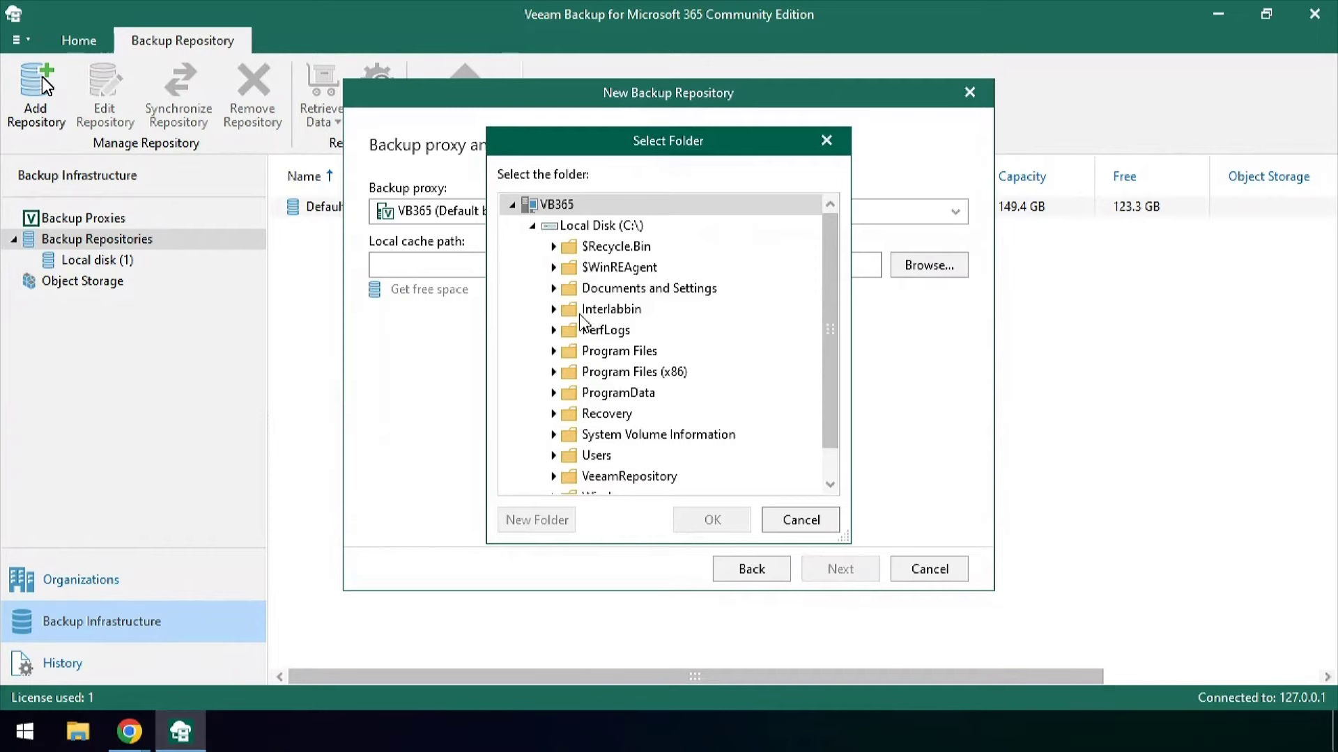
{"action": "left_click", "coordinate": [607, 227]}
{"action": "left_click", "coordinate": [566, 520]}
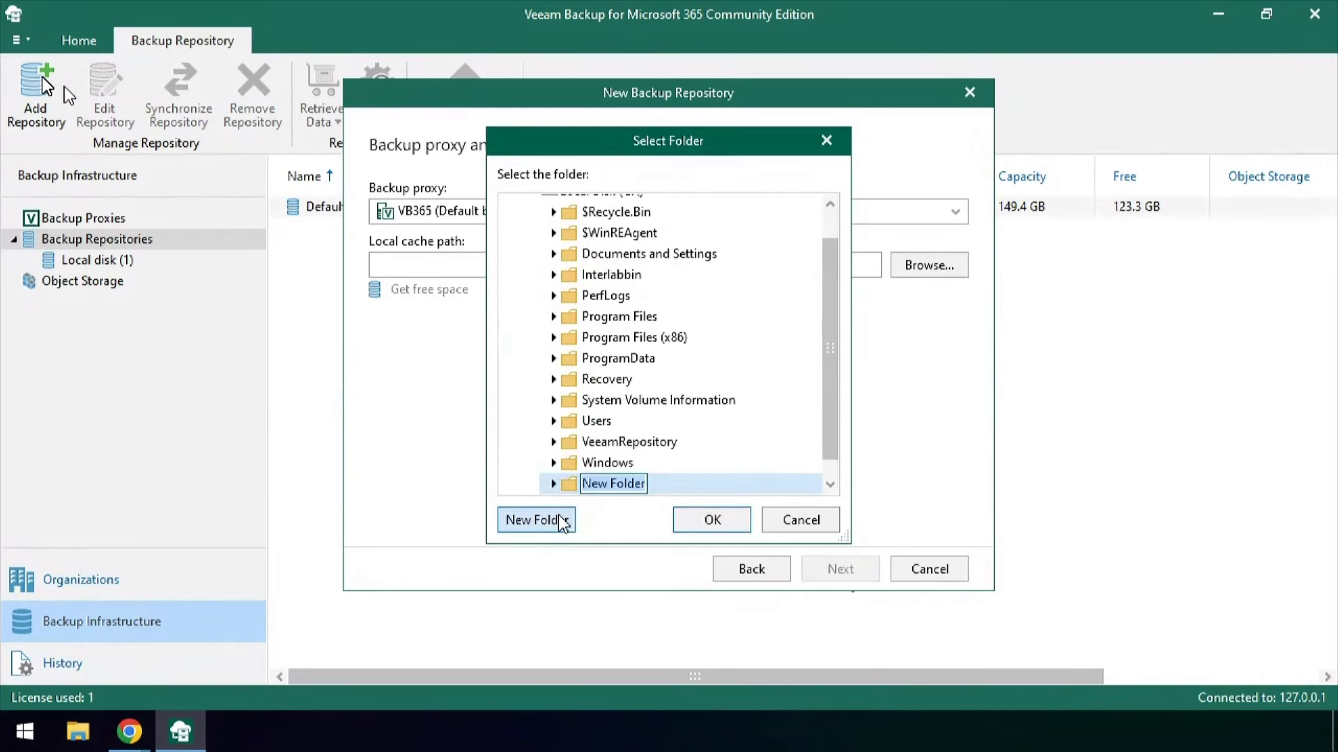
{"action": "type", "text": "Local "}
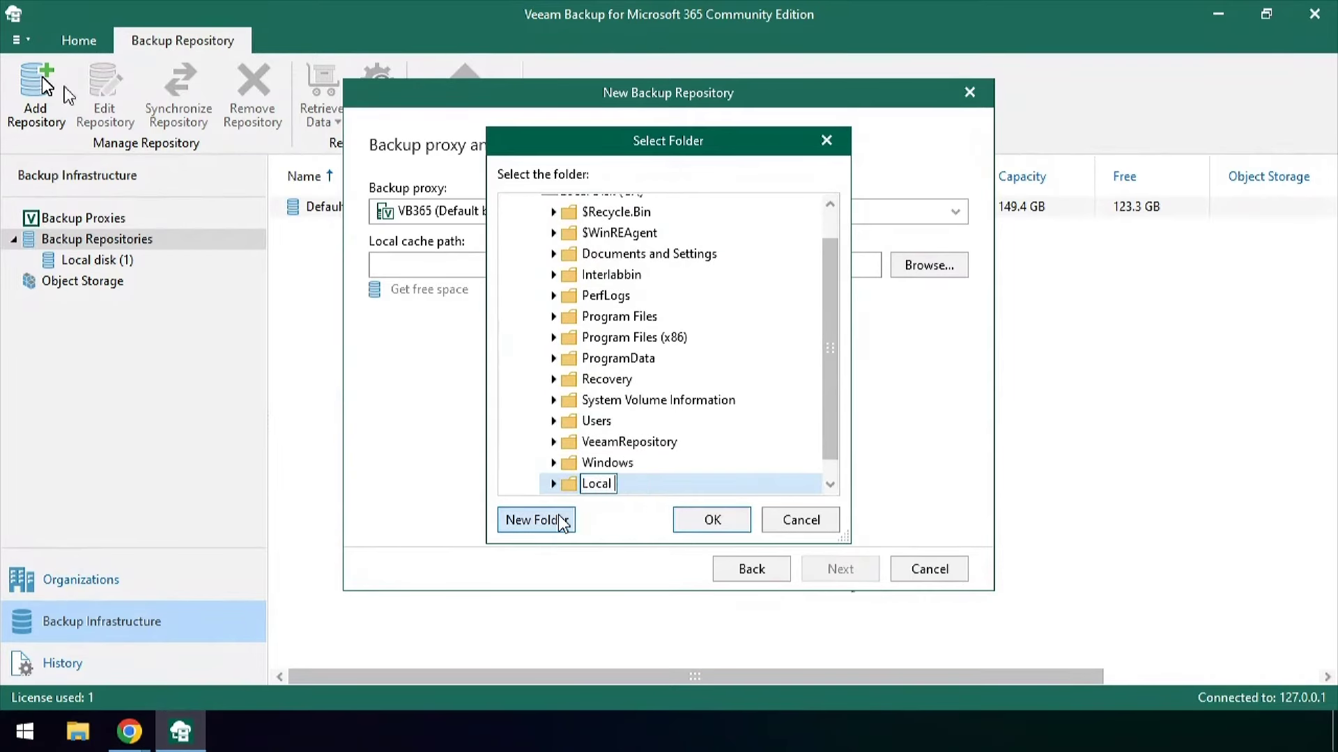
{"action": "type", "text": "Pri"}
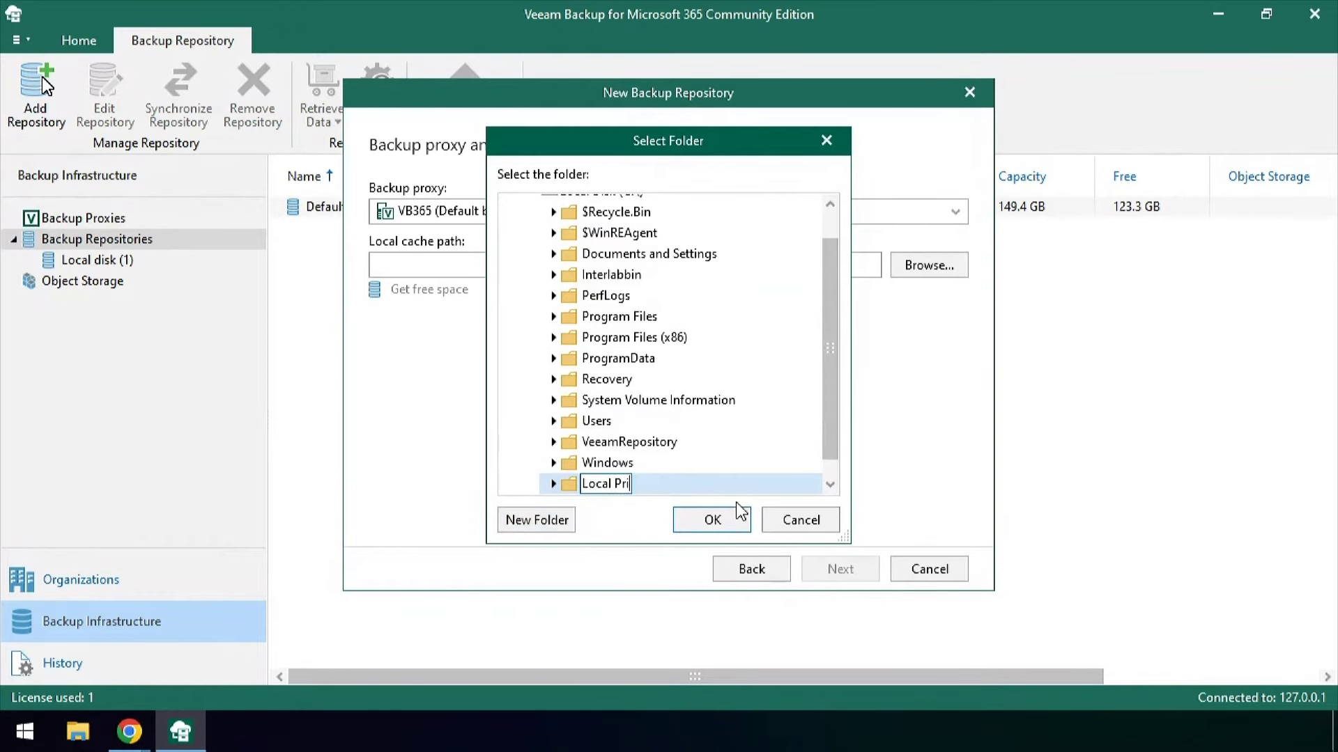
{"action": "left_click", "coordinate": [717, 520]}
Target 'Object Storage' with 3-year retention, finish, and begin another repository
{"action": "left_click", "coordinate": [840, 568]}
{"action": "left_click", "coordinate": [868, 216]}
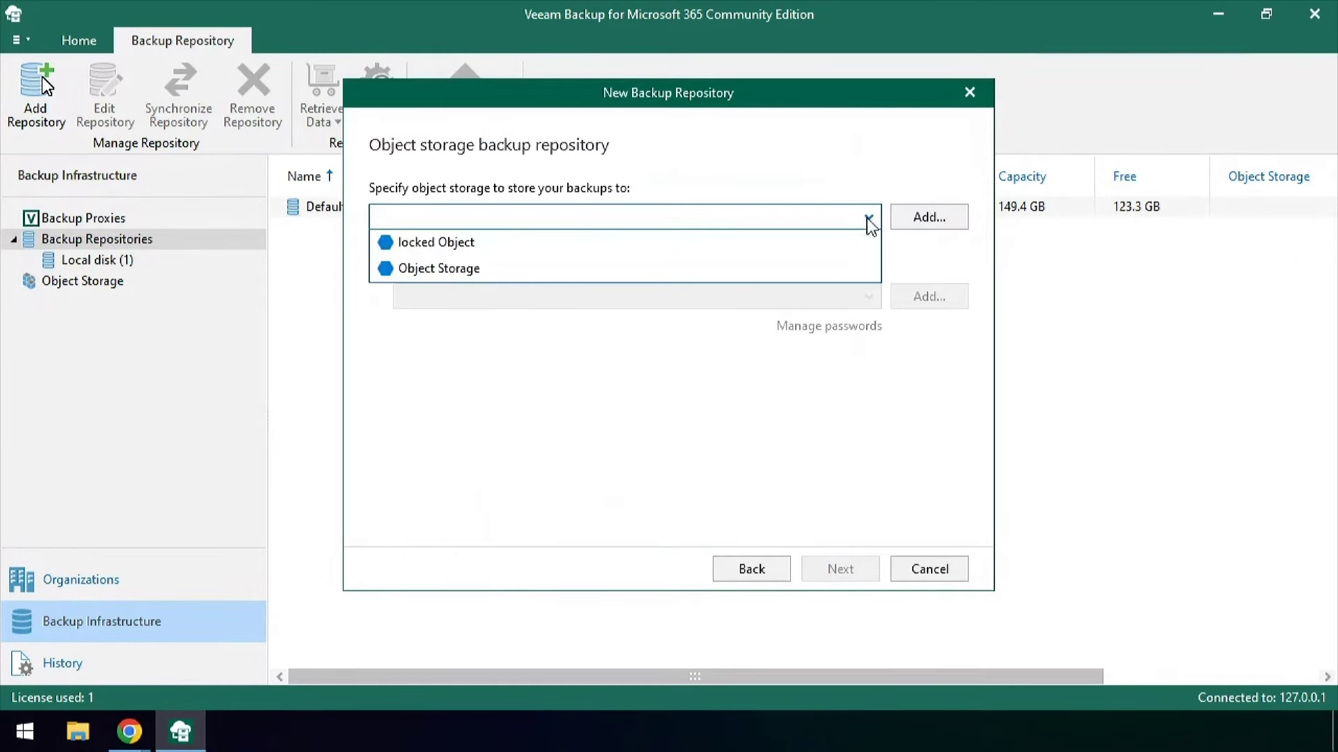
{"action": "left_click", "coordinate": [441, 267]}
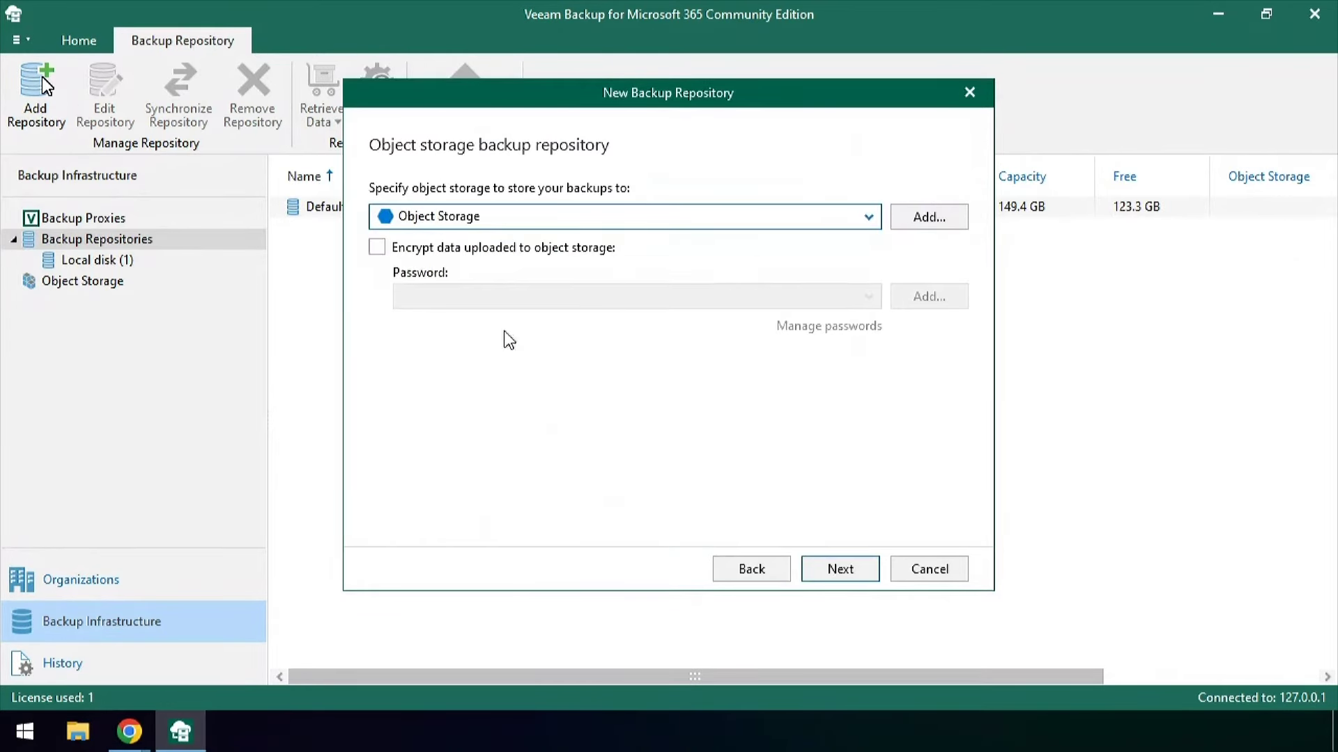
{"action": "left_click", "coordinate": [861, 573]}
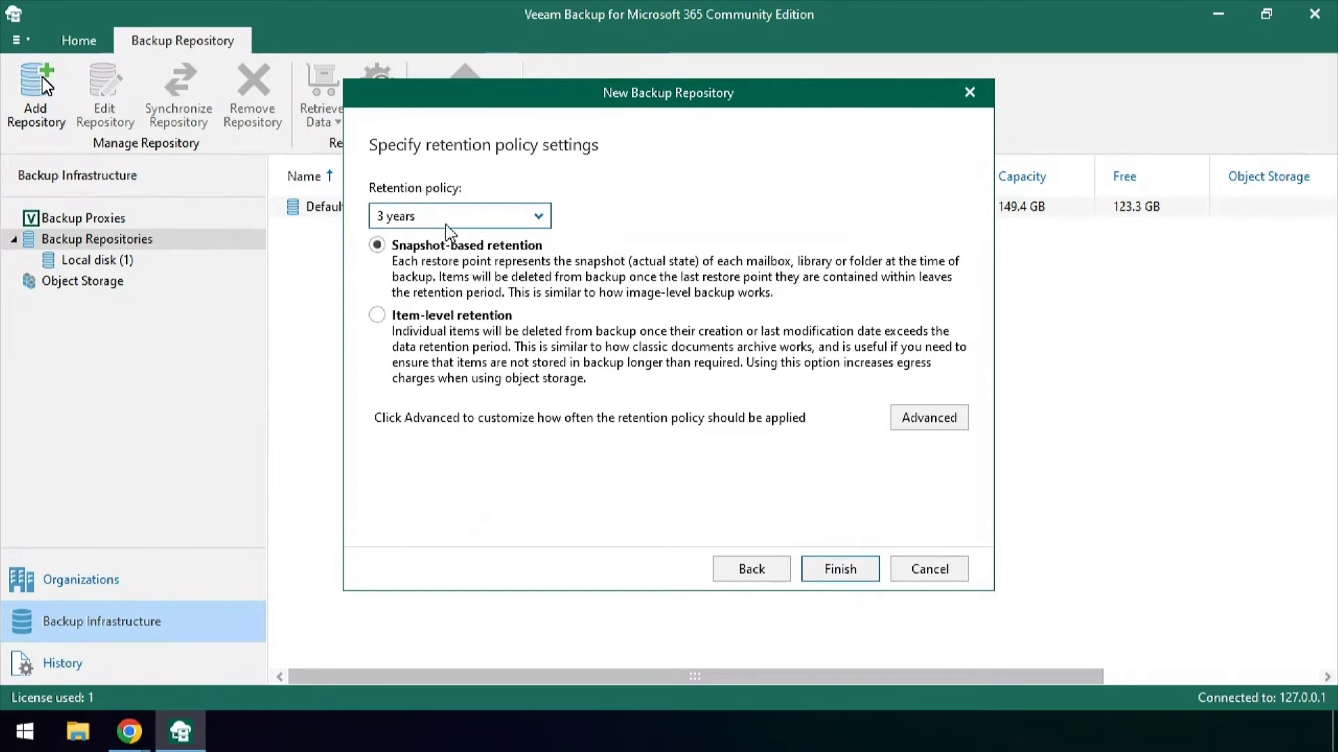
{"action": "left_click", "coordinate": [848, 570]}
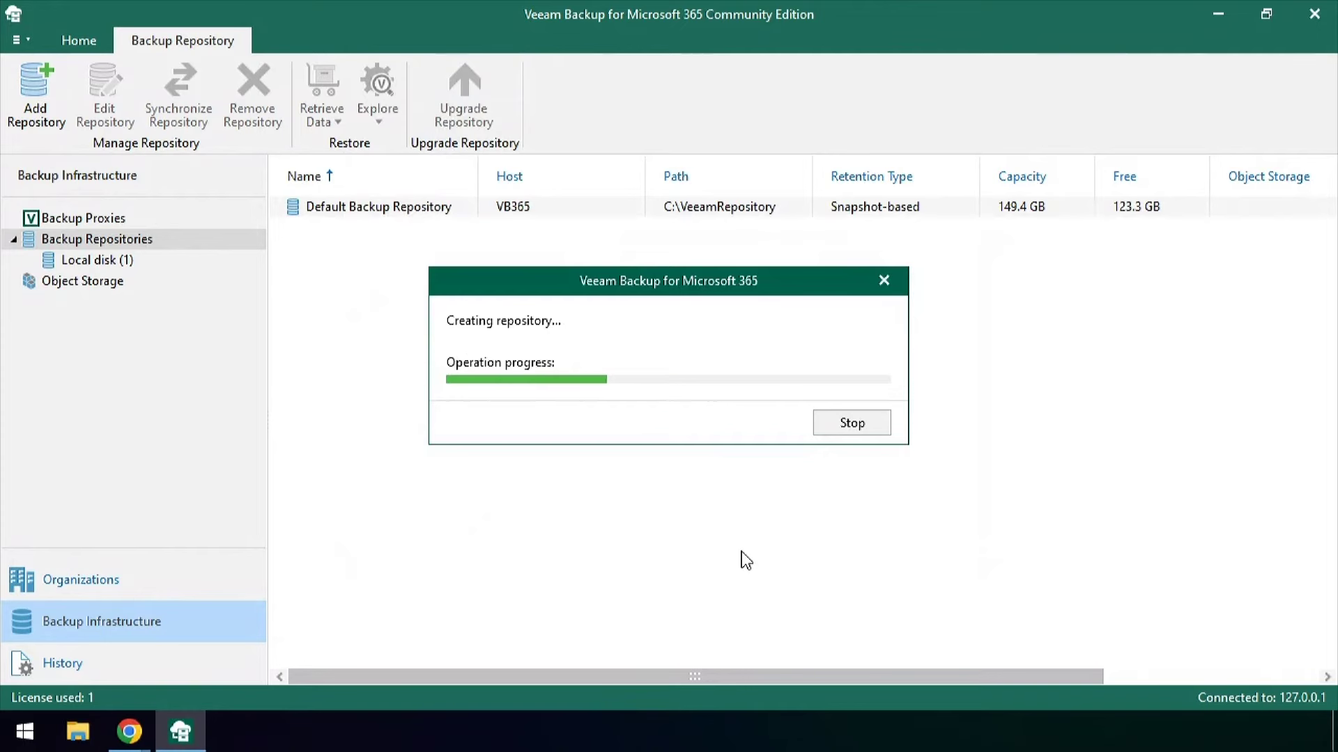
{"action": "left_click", "coordinate": [38, 87]}
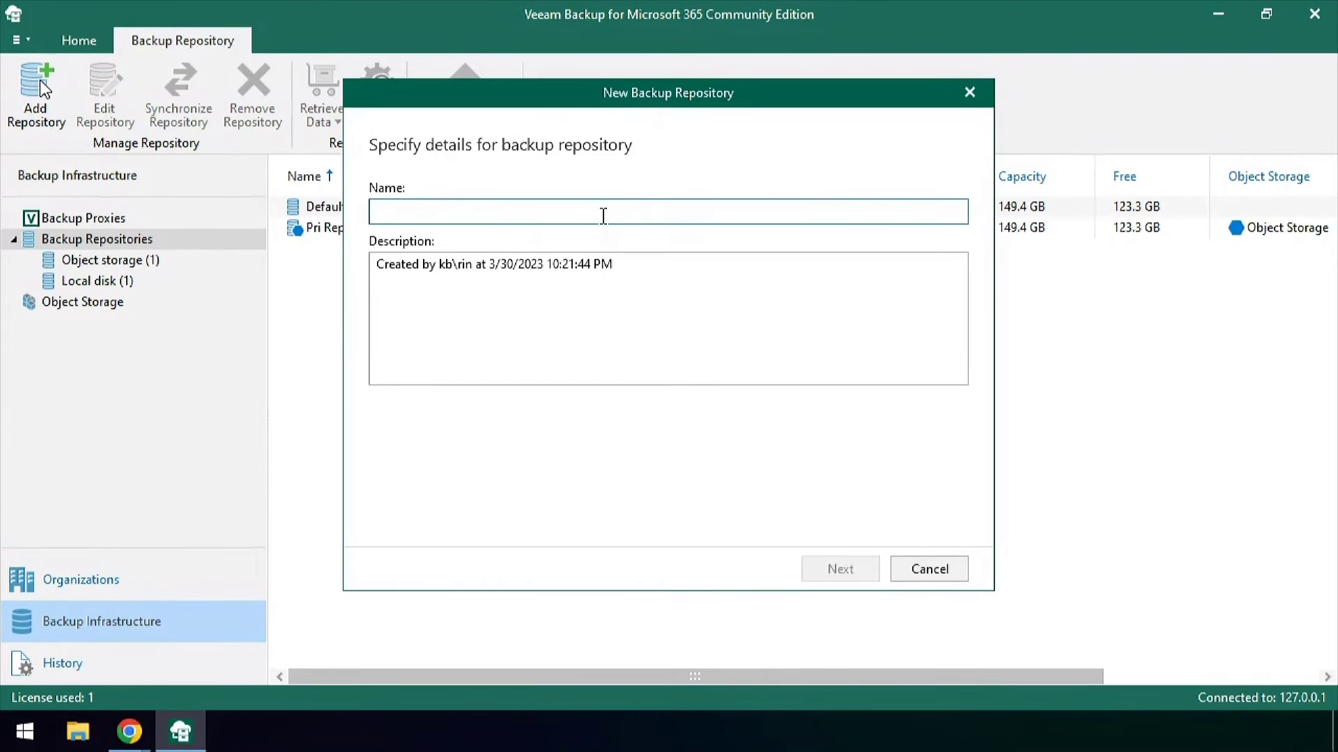
Name the repository 'Locked repo' and create local cache folder C:\Locked repo
{"action": "type", "text": "Lock"}
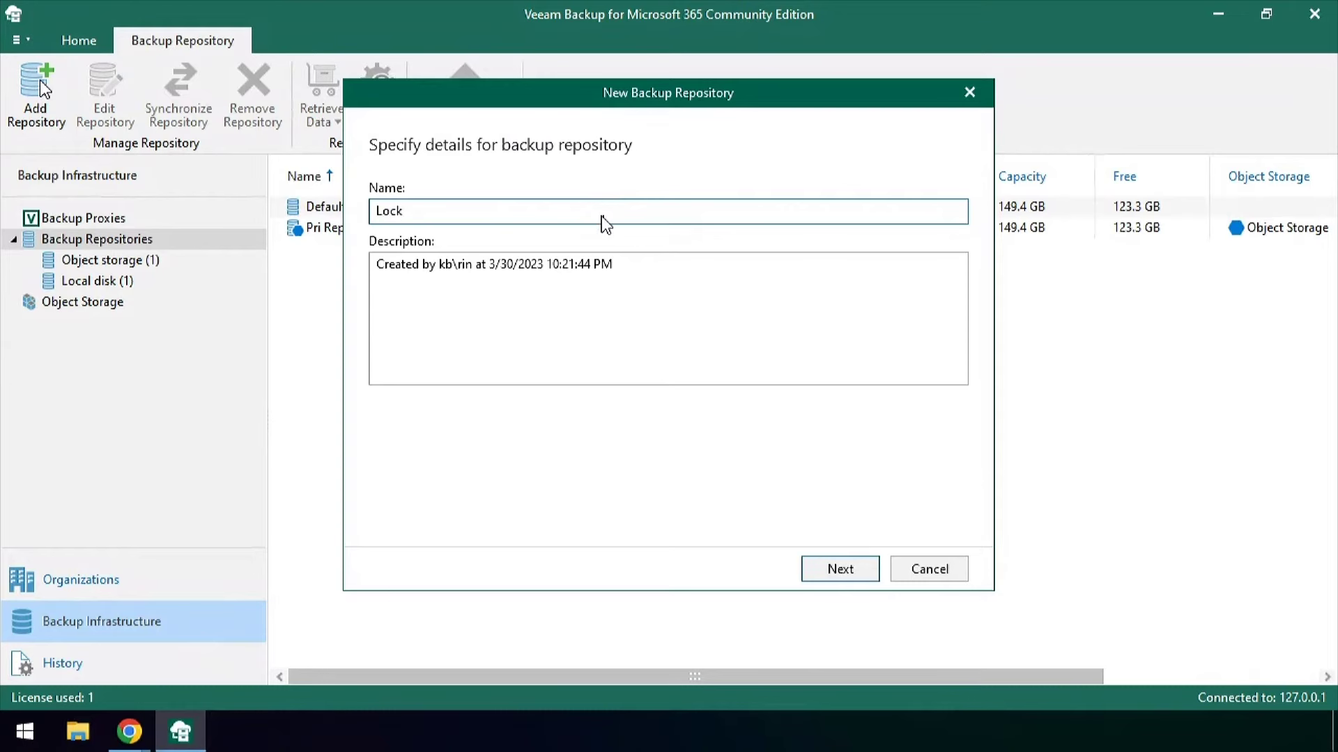
{"action": "type", "text": "ed repo"}
{"action": "key", "text": "Return"}
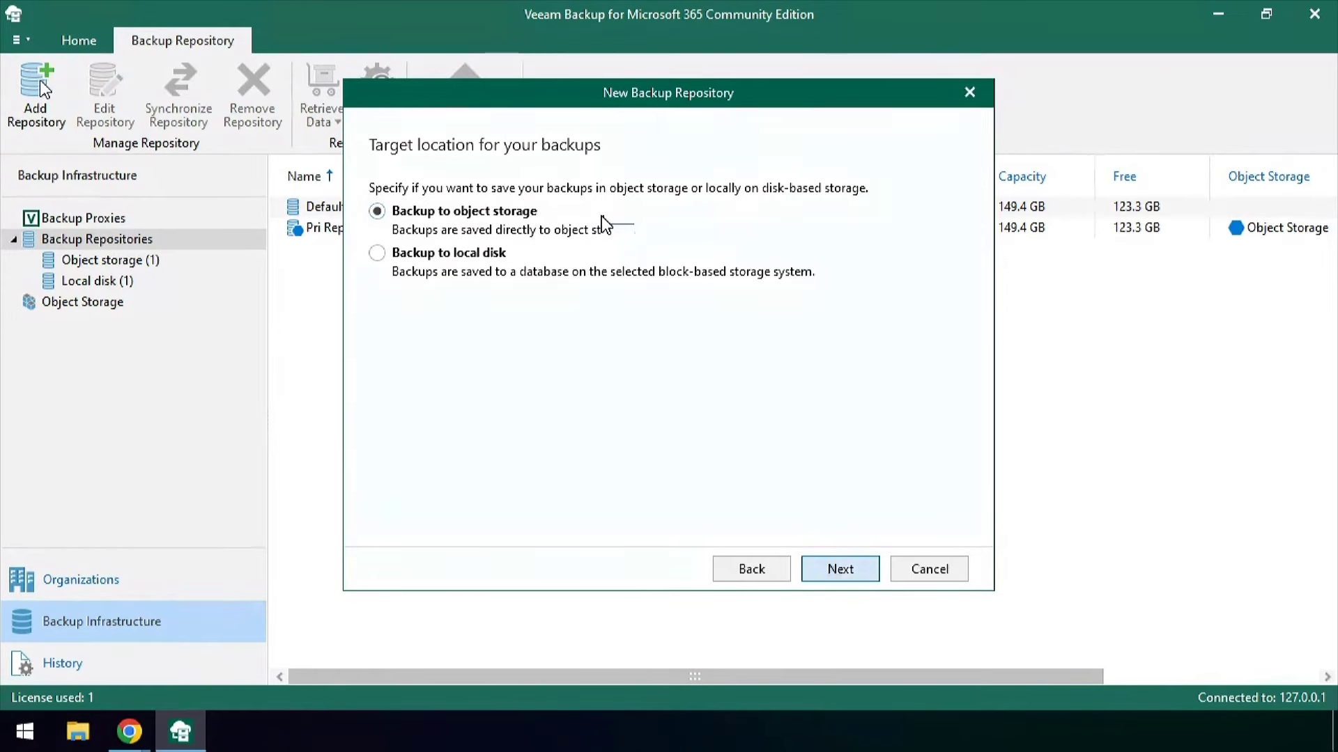
{"action": "left_click", "coordinate": [840, 569]}
{"action": "left_click", "coordinate": [939, 265]}
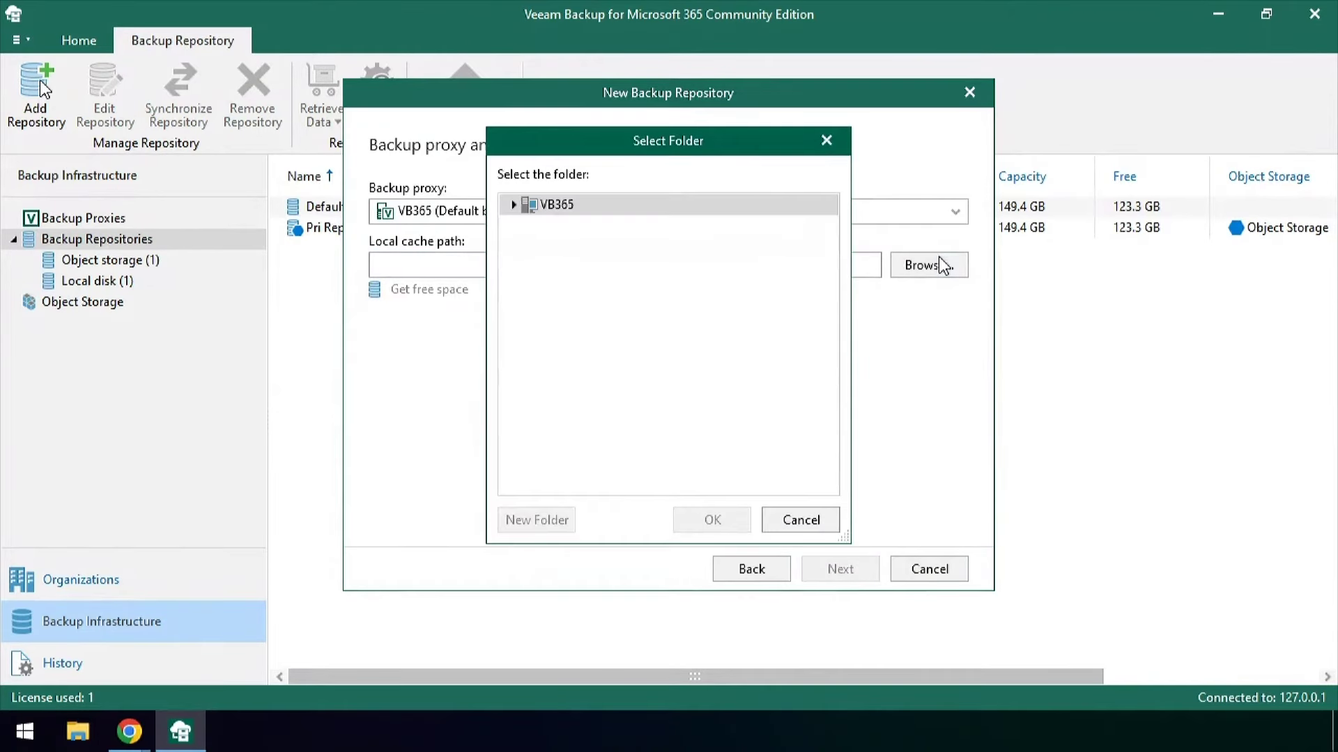
{"action": "left_click", "coordinate": [514, 204]}
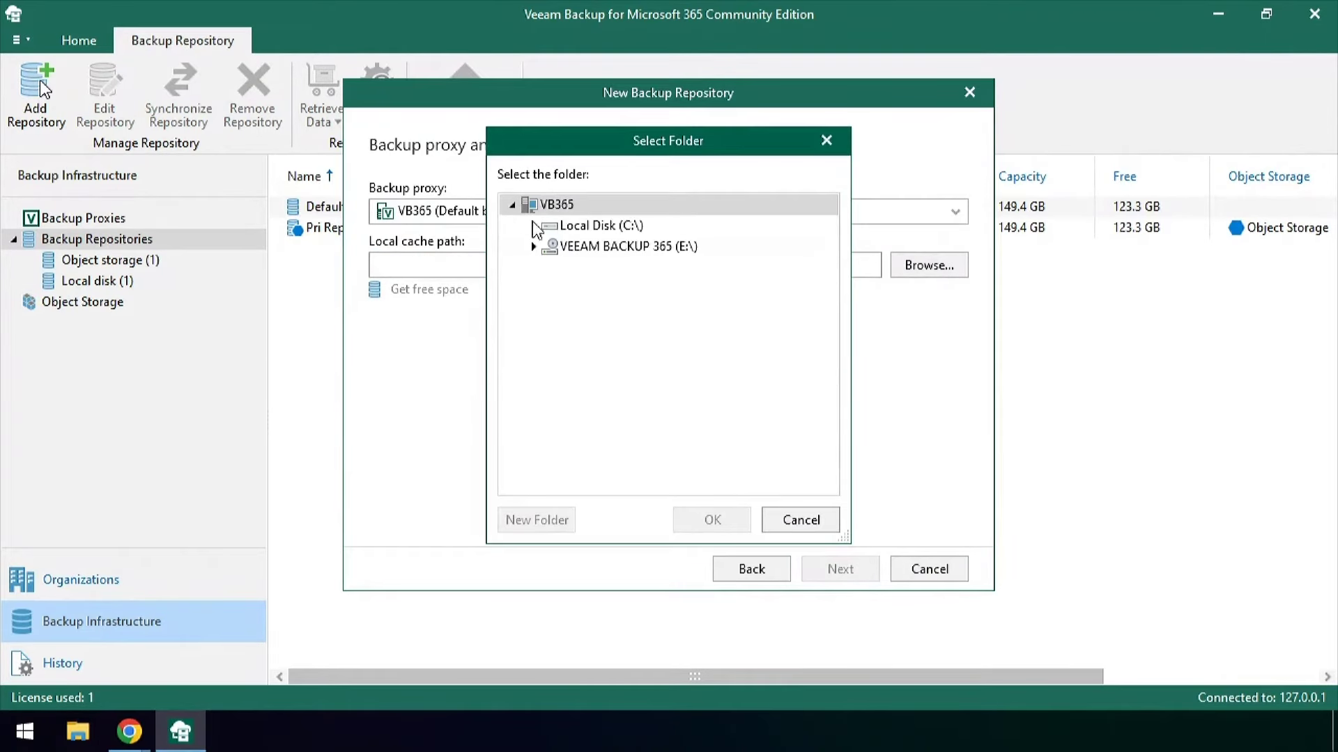
{"action": "left_click", "coordinate": [568, 233]}
{"action": "left_click", "coordinate": [547, 526]}
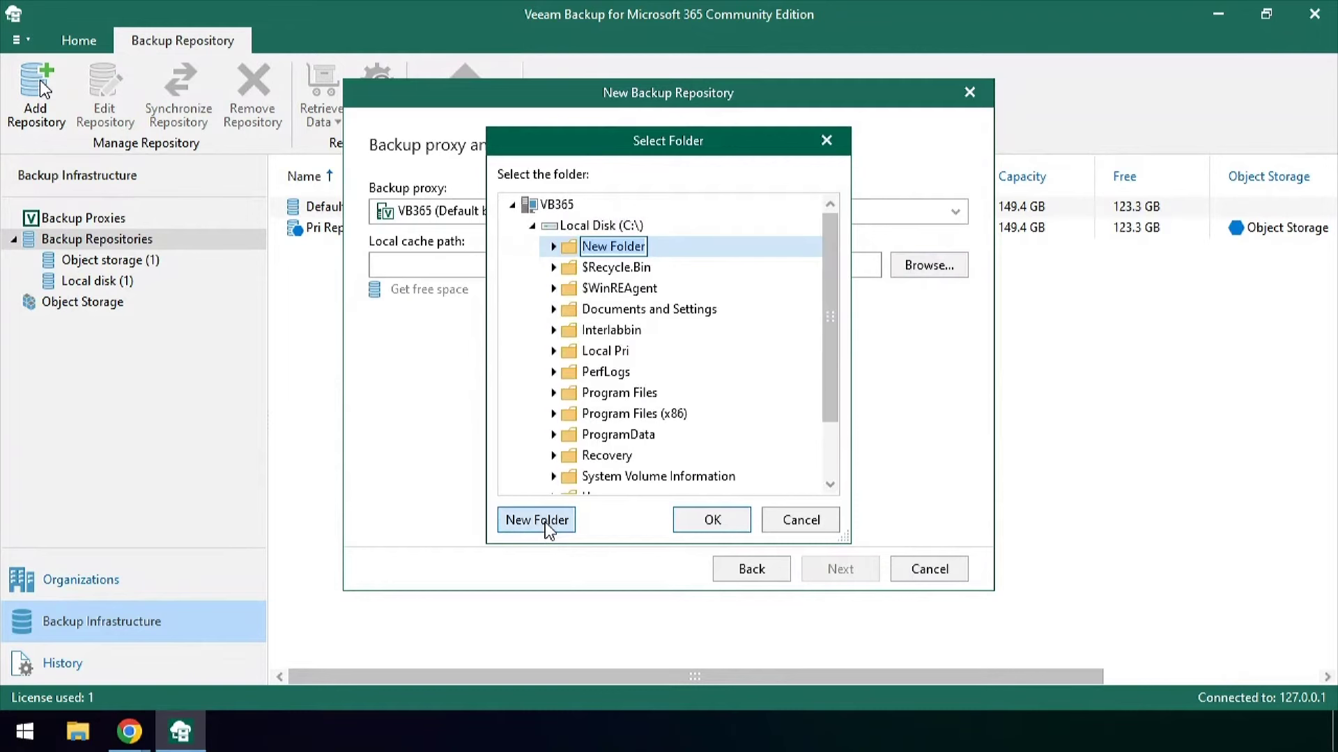
{"action": "type", "text": "Locked repo"}
{"action": "key", "text": "Return"}
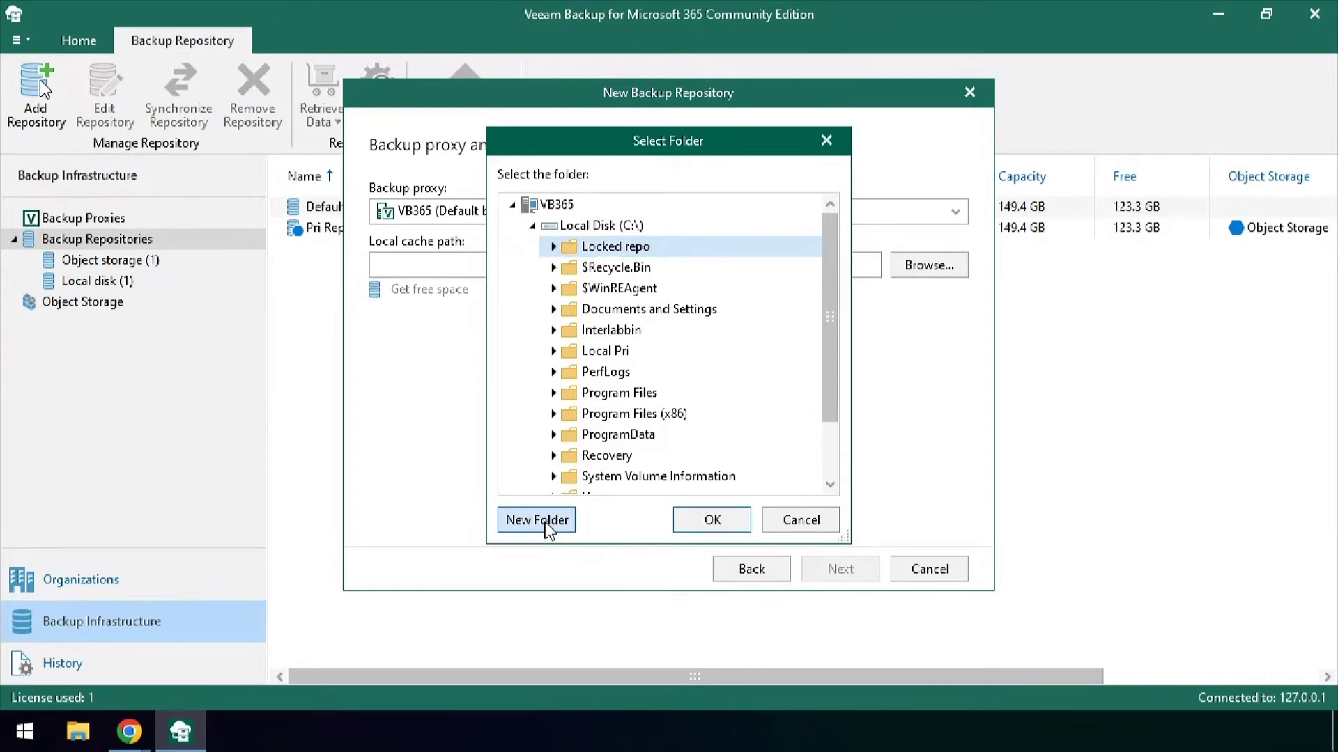
{"action": "left_click", "coordinate": [712, 519]}
Target 'locked Object' with 7-day retention, finish, and return to Organizations
{"action": "left_click", "coordinate": [841, 569]}
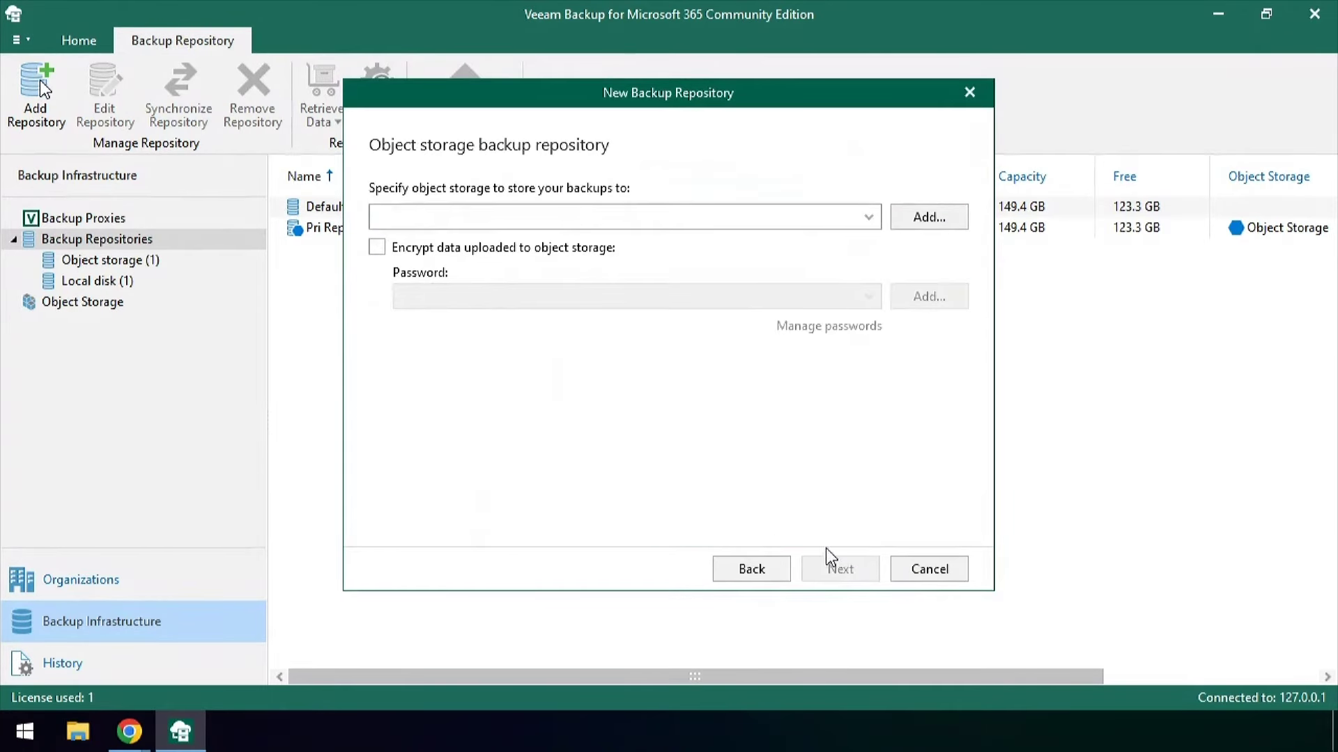
{"action": "left_click", "coordinate": [873, 217]}
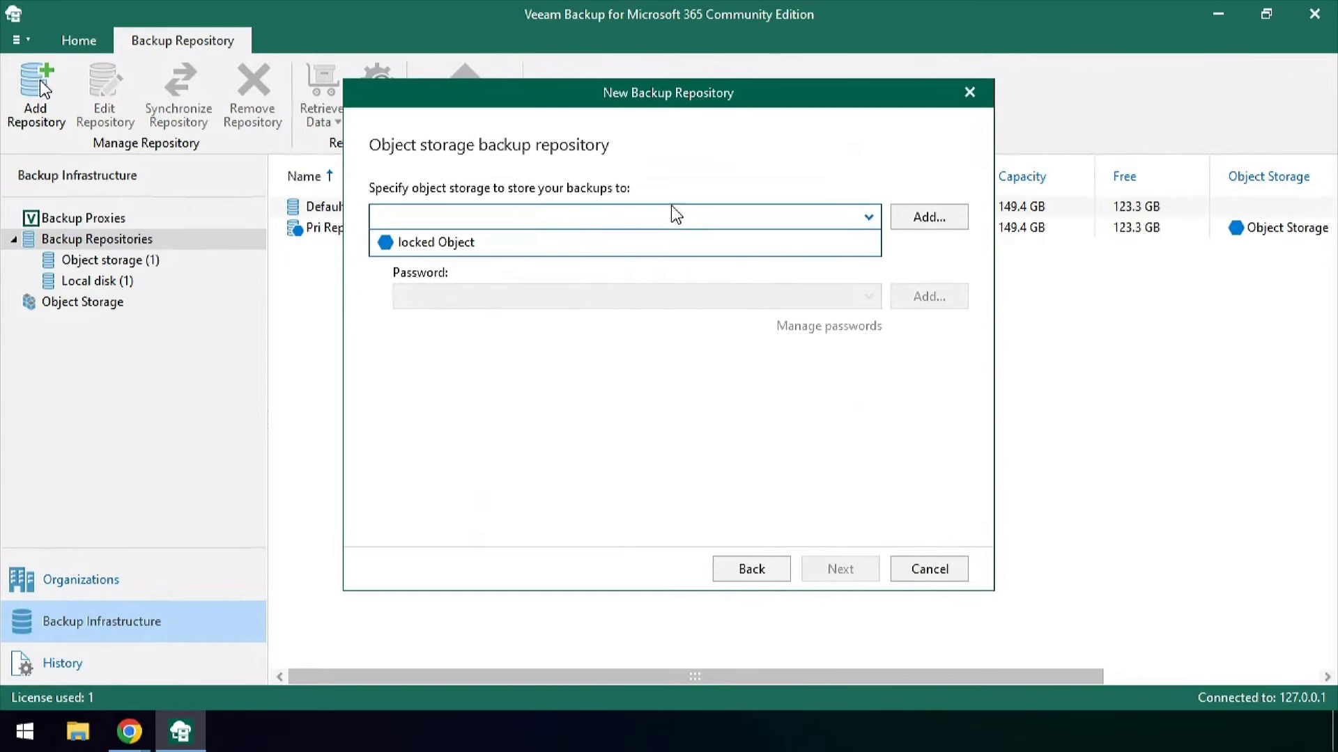
{"action": "left_click", "coordinate": [471, 245]}
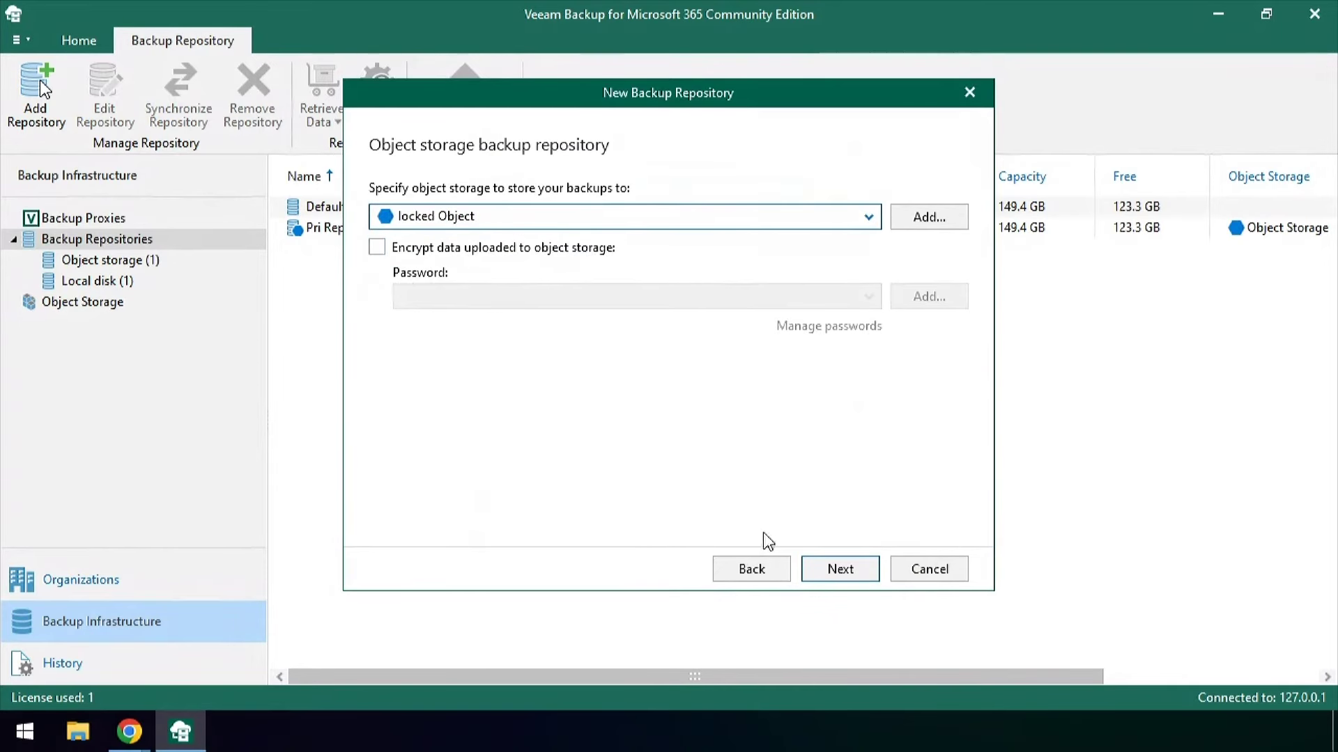
{"action": "left_click", "coordinate": [840, 569]}
{"action": "left_click", "coordinate": [461, 218]}
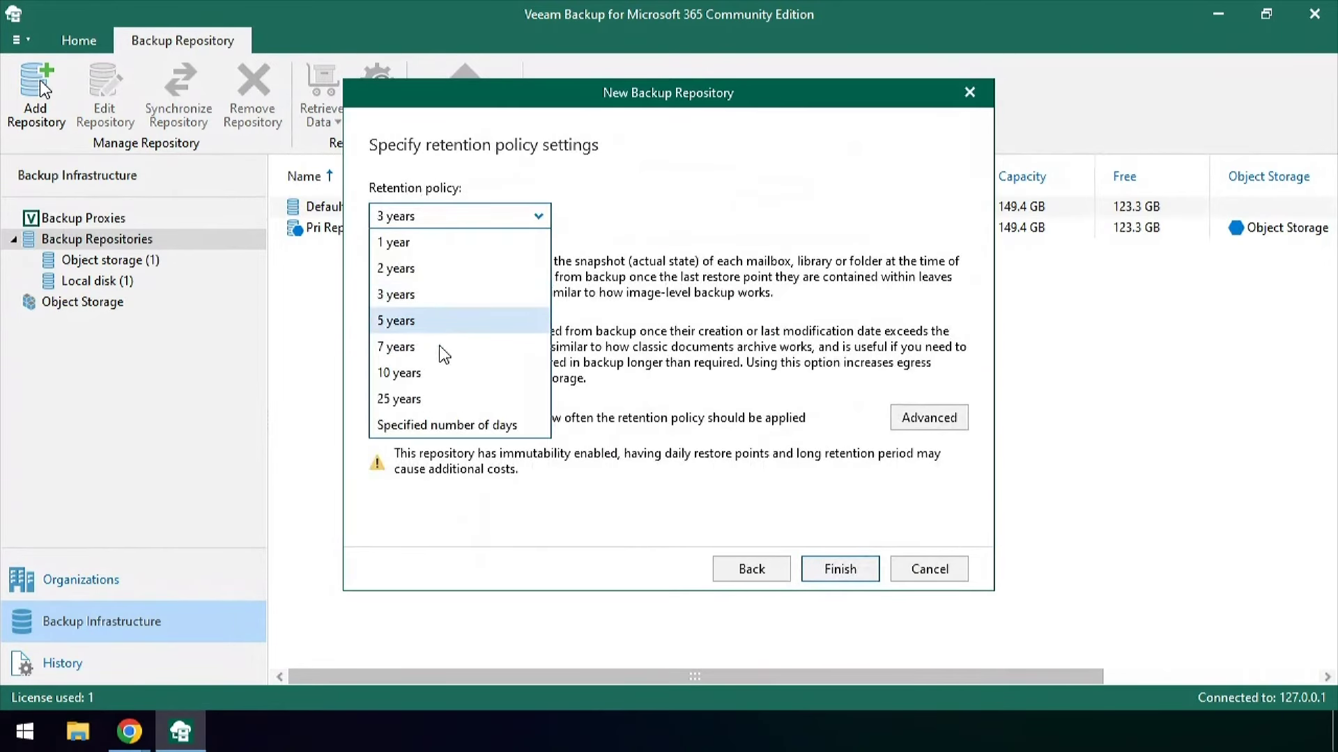
{"action": "left_click", "coordinate": [467, 427]}
{"action": "left_click", "coordinate": [592, 217]}
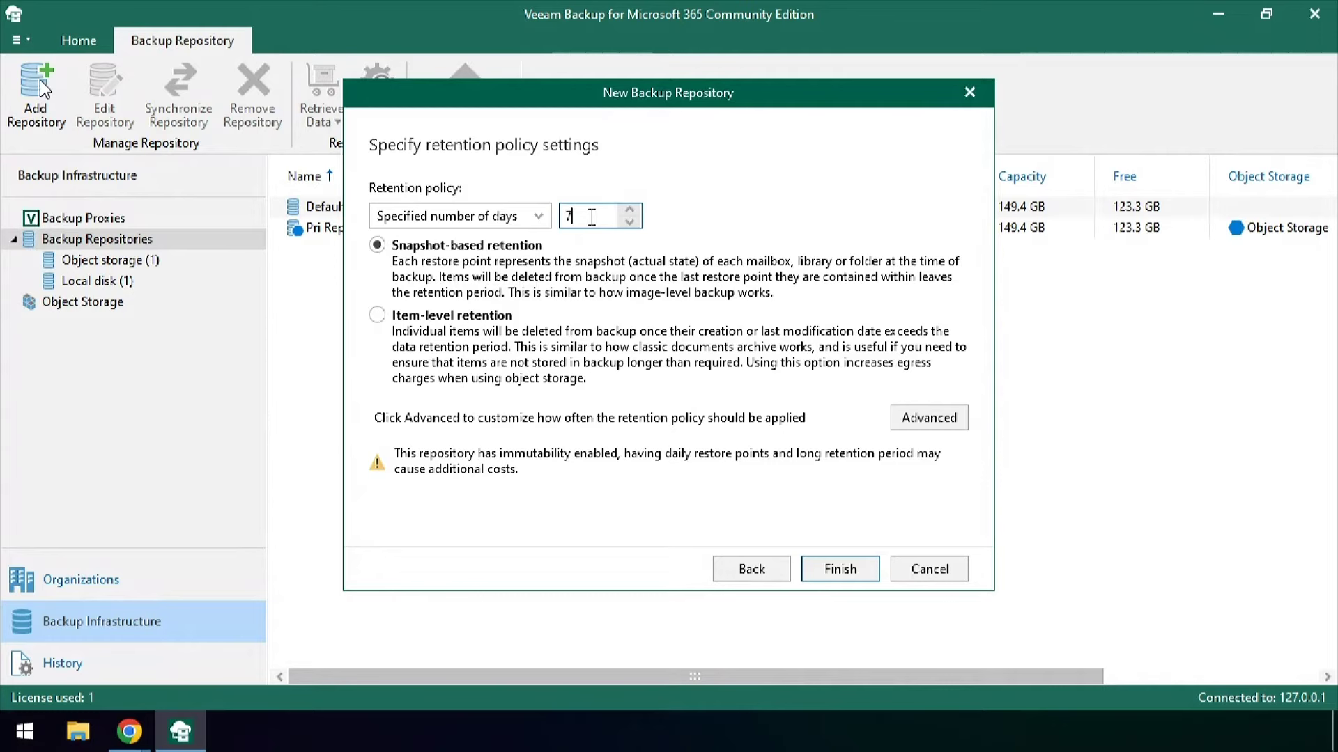
{"action": "left_click", "coordinate": [847, 570]}
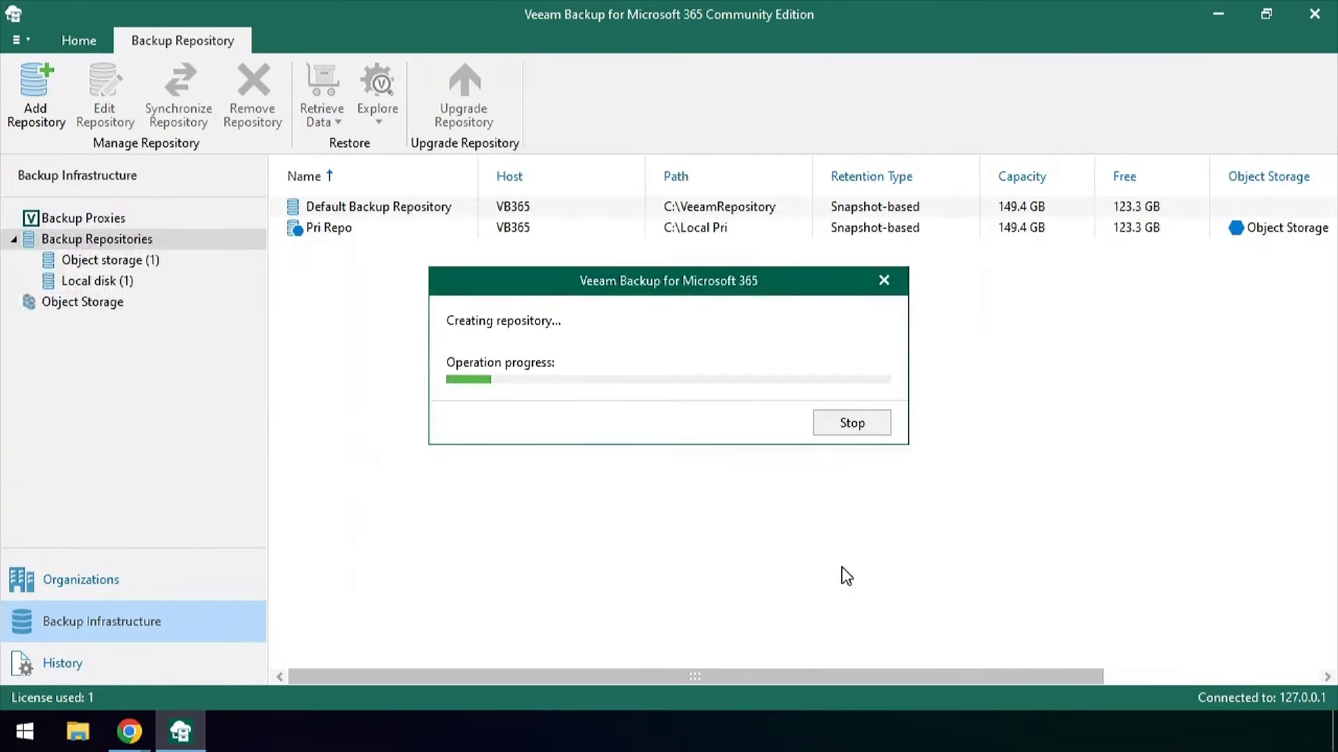
{"action": "left_click", "coordinate": [53, 591]}
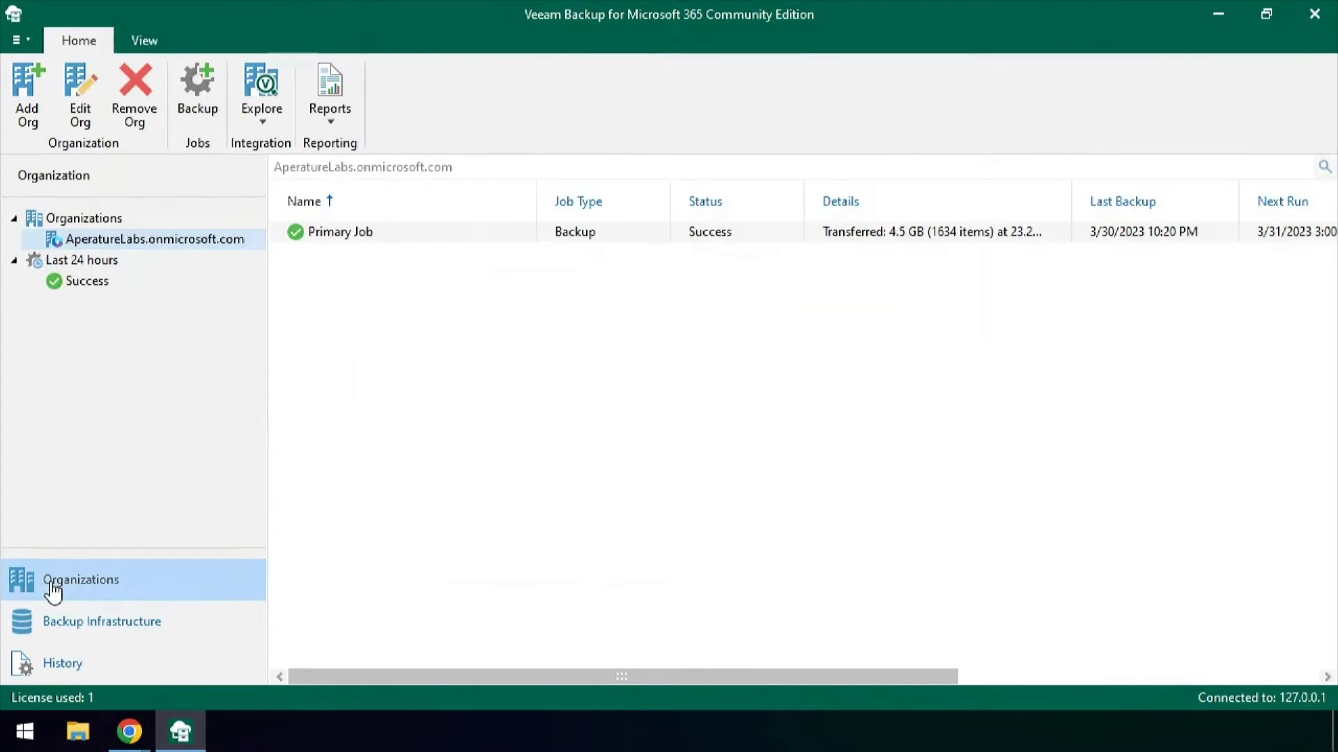
Start a new backup job named 'Object repo job'
{"action": "left_click", "coordinate": [28, 119]}
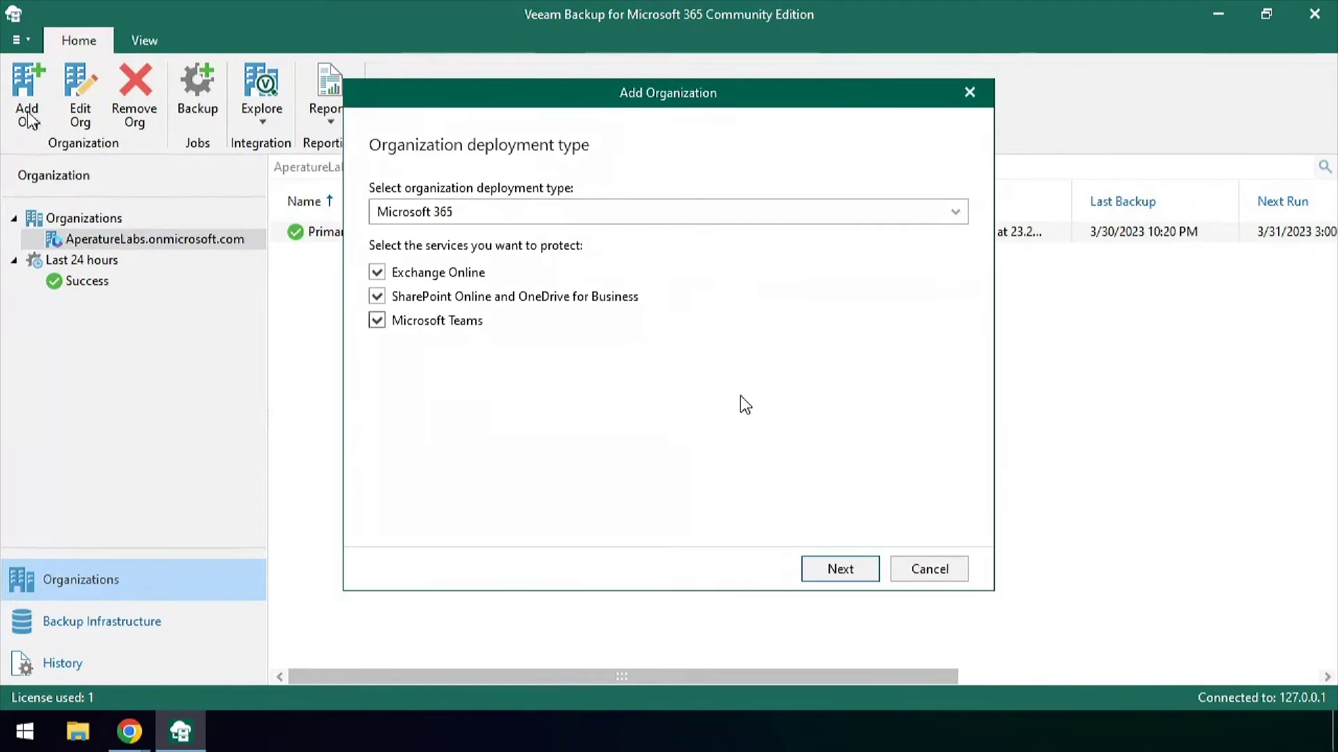
{"action": "left_click", "coordinate": [957, 575]}
{"action": "left_click", "coordinate": [197, 98]}
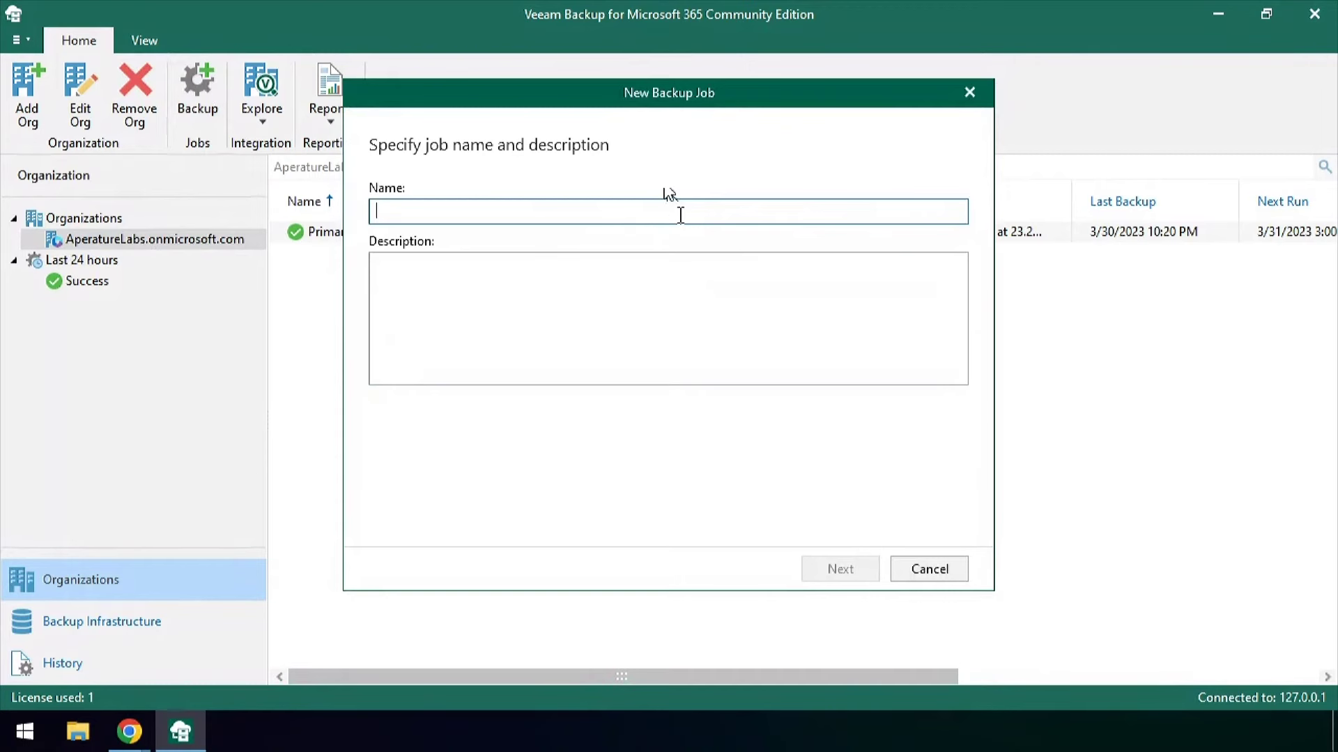
{"action": "type", "text": "Ob"}
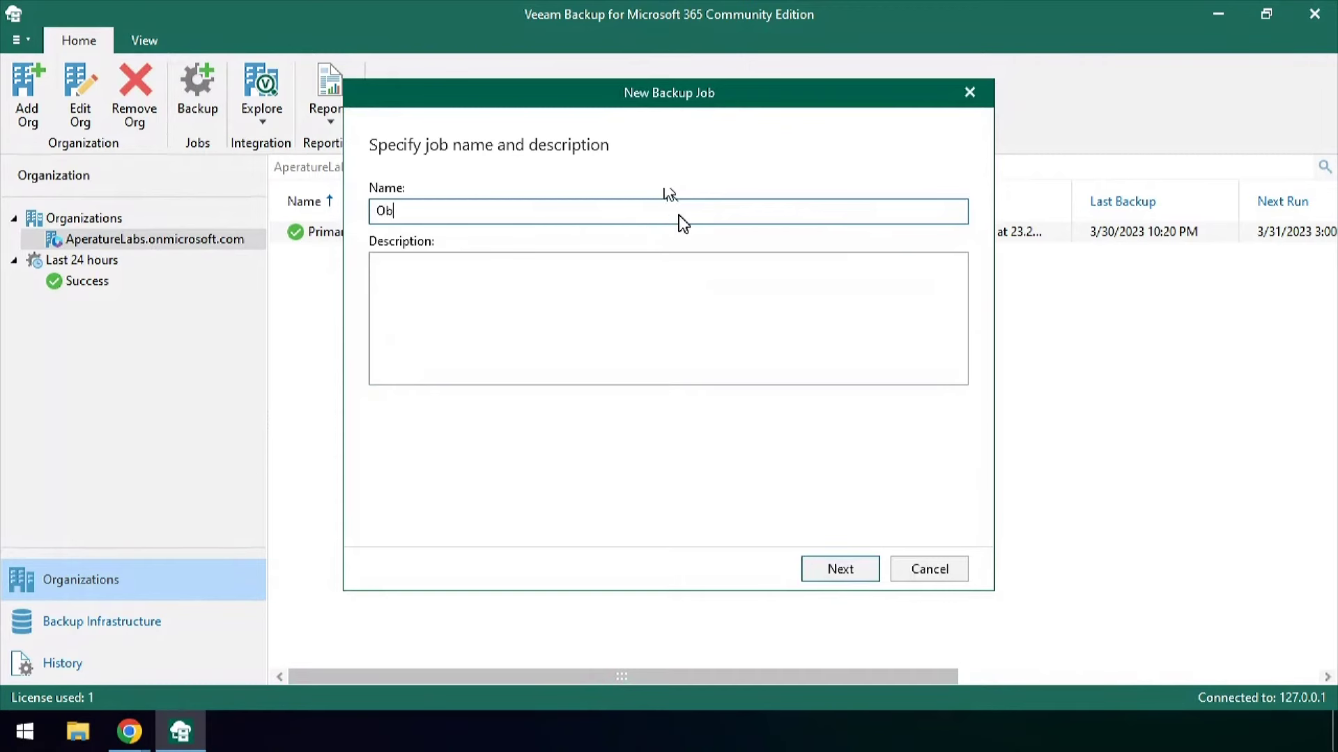
{"action": "type", "text": "o jo"}
{"action": "left_click", "coordinate": [852, 575]}
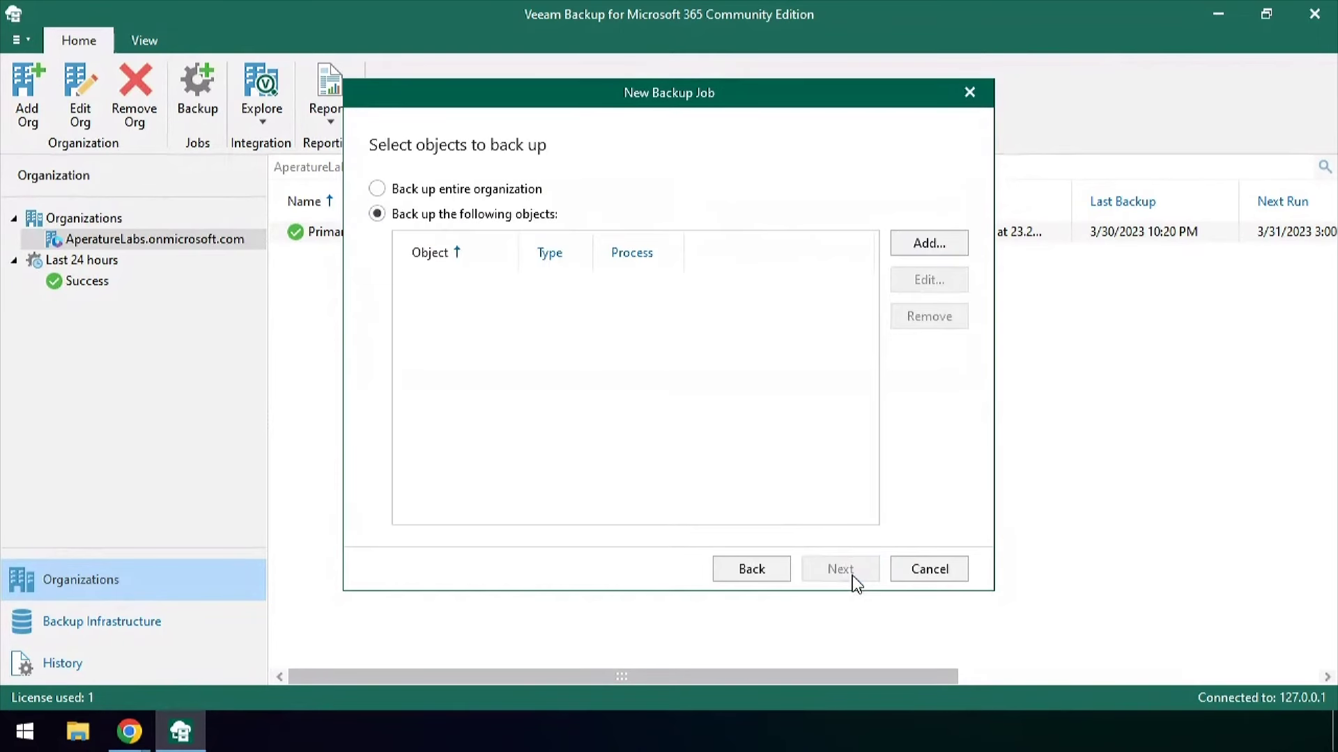
Add the Finance Group SharePoint site to the job
{"action": "left_click", "coordinate": [945, 244]}
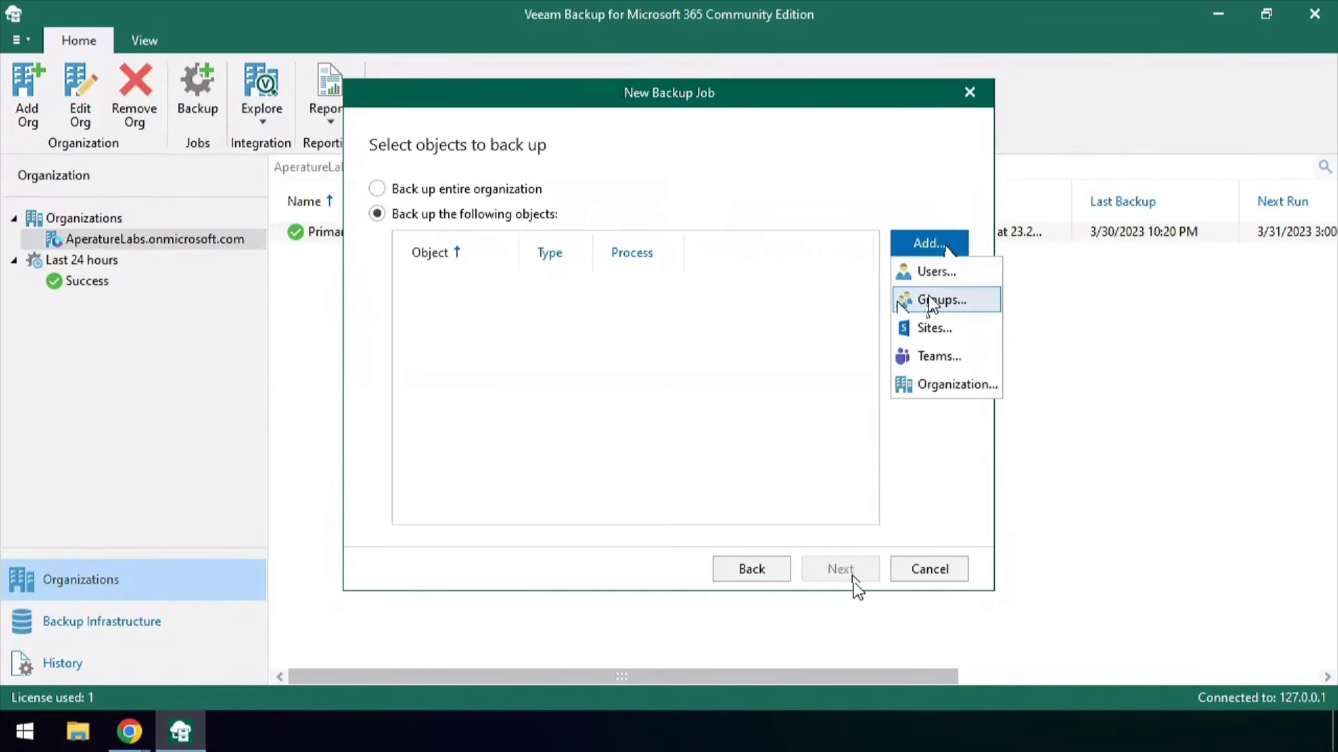
{"action": "left_click", "coordinate": [941, 329]}
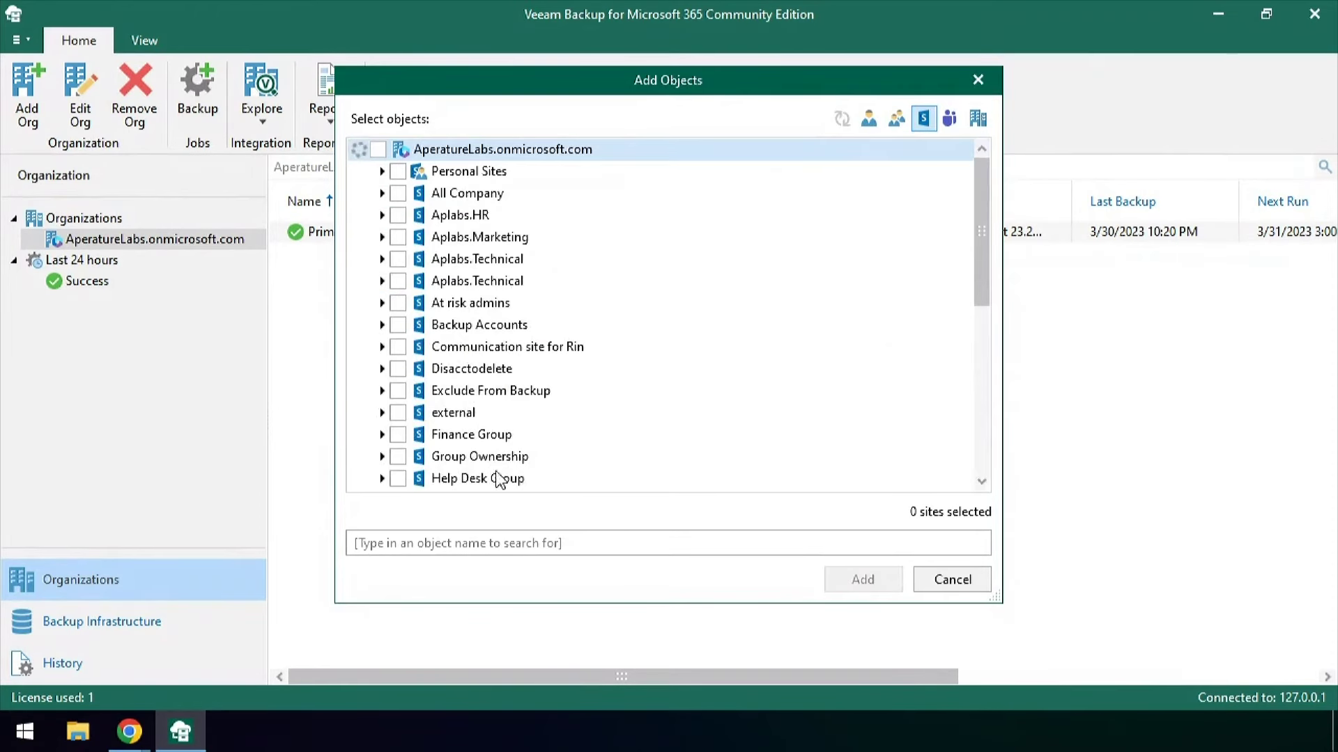
{"action": "scroll", "coordinate": [447, 327], "scroll_direction": "down", "scroll_amount": 6}
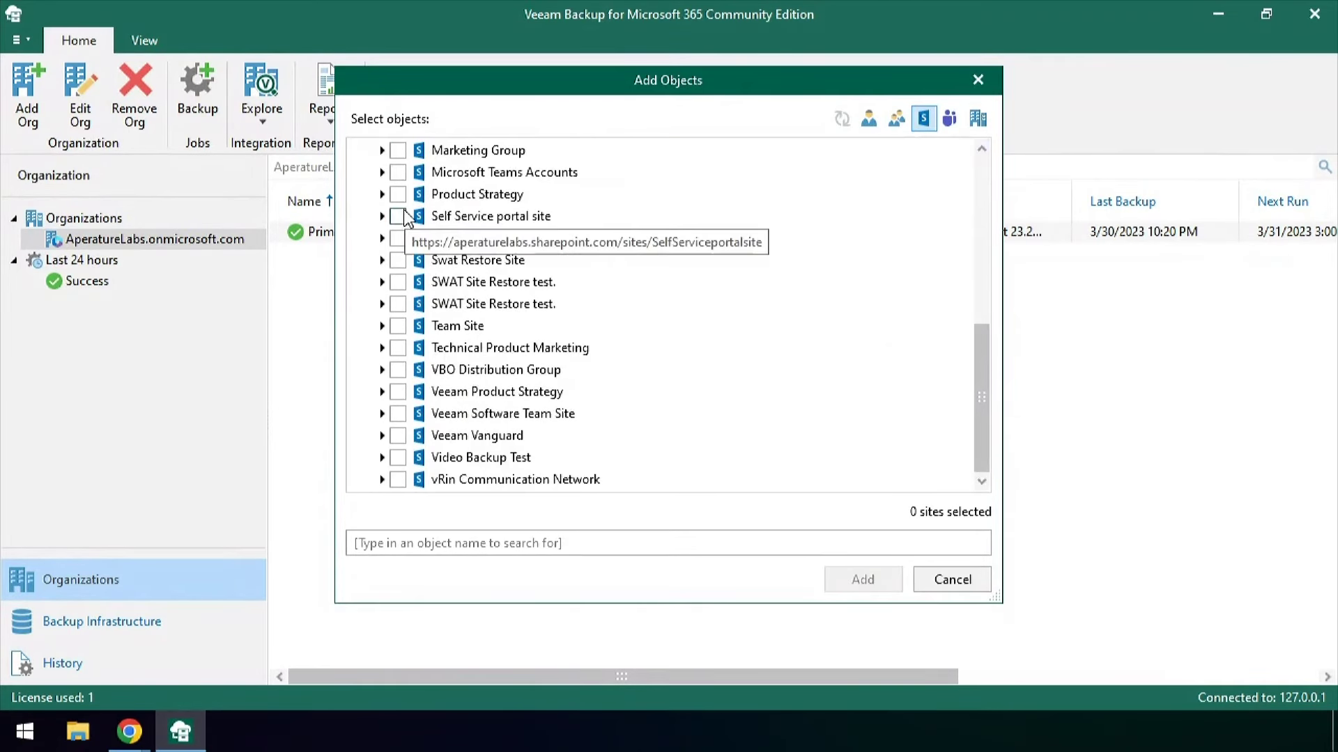
{"action": "scroll", "coordinate": [399, 194], "scroll_direction": "up", "scroll_amount": 2}
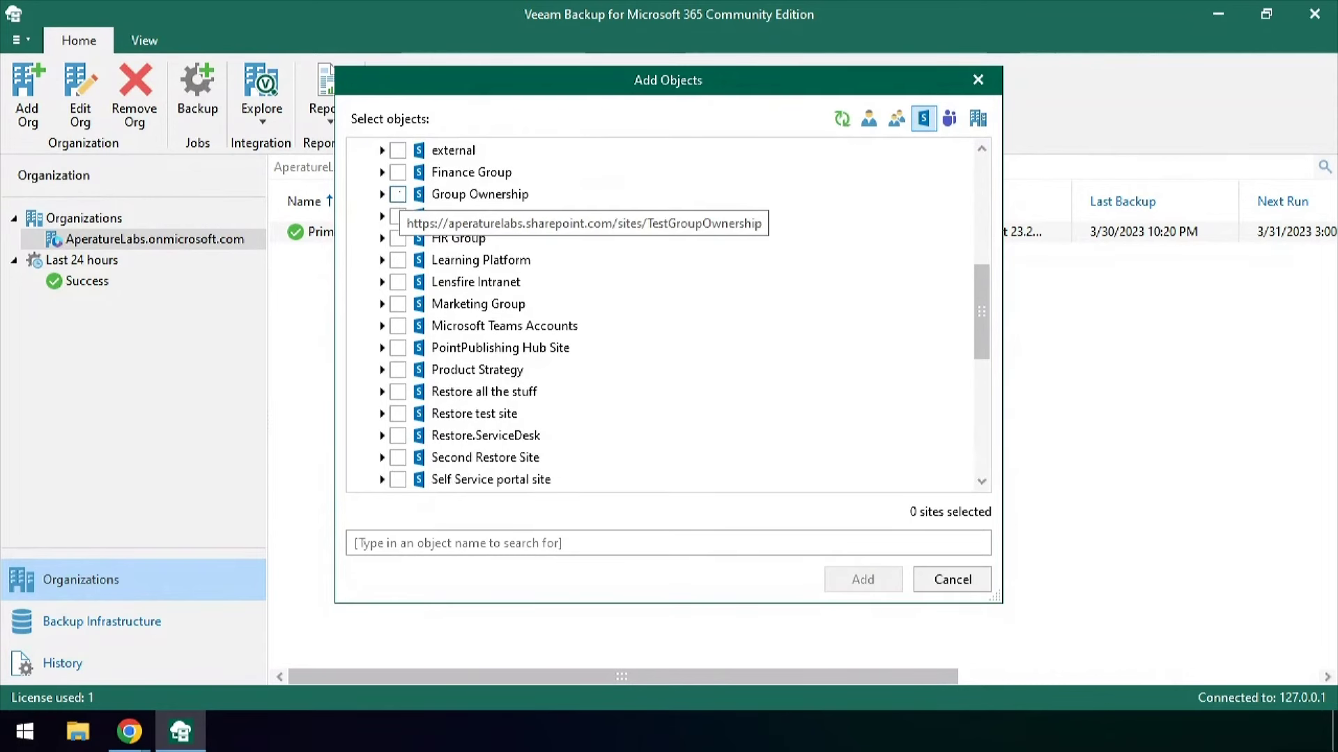
{"action": "left_click", "coordinate": [397, 172]}
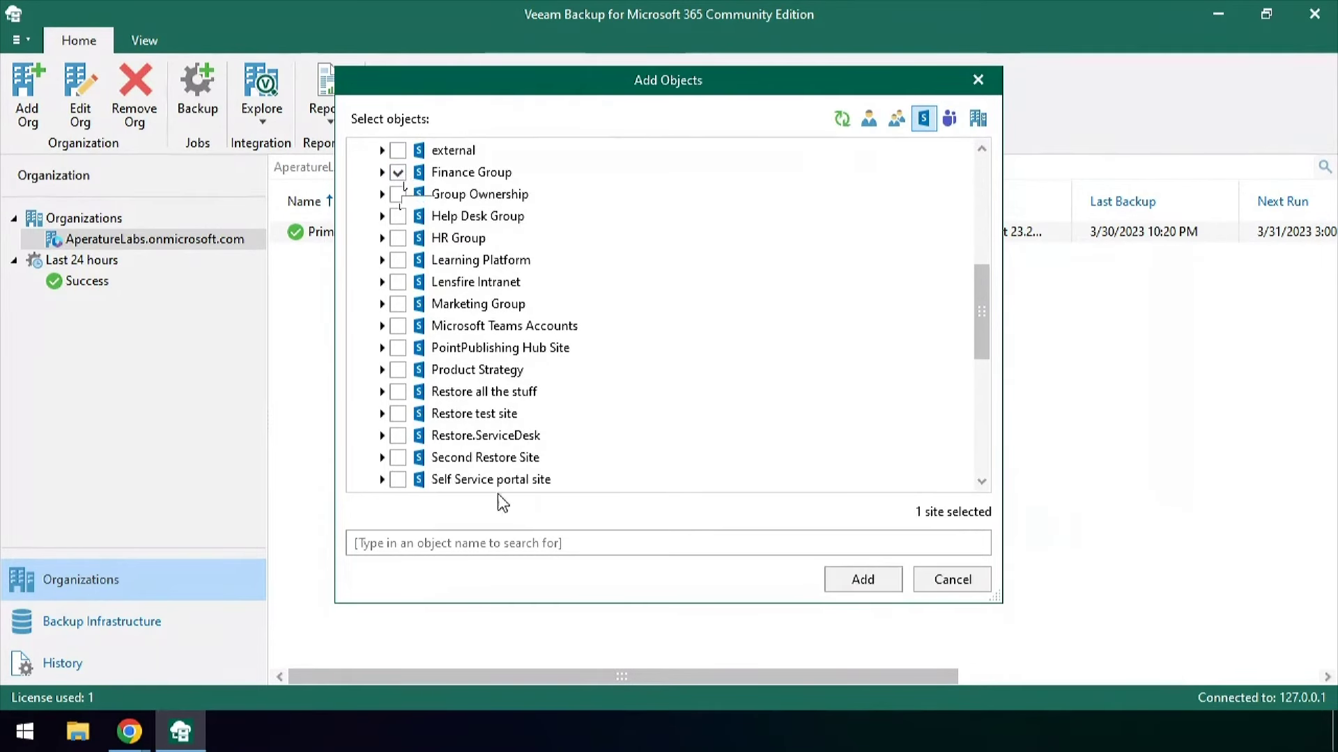
{"action": "left_click", "coordinate": [882, 585]}
Skip exclusions, choose Pri Repo as repository, and create the job to start immediately
{"action": "left_click", "coordinate": [843, 569]}
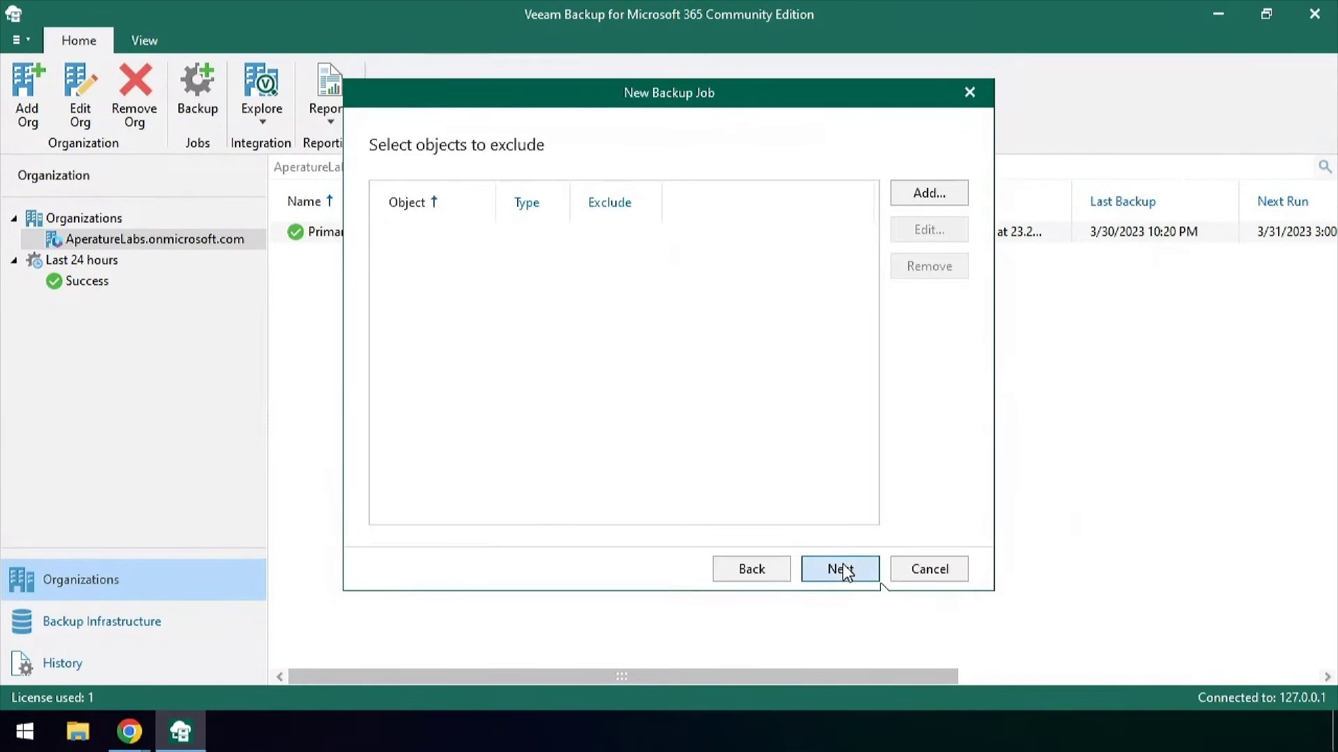
{"action": "left_click", "coordinate": [842, 570]}
{"action": "left_click", "coordinate": [747, 262]}
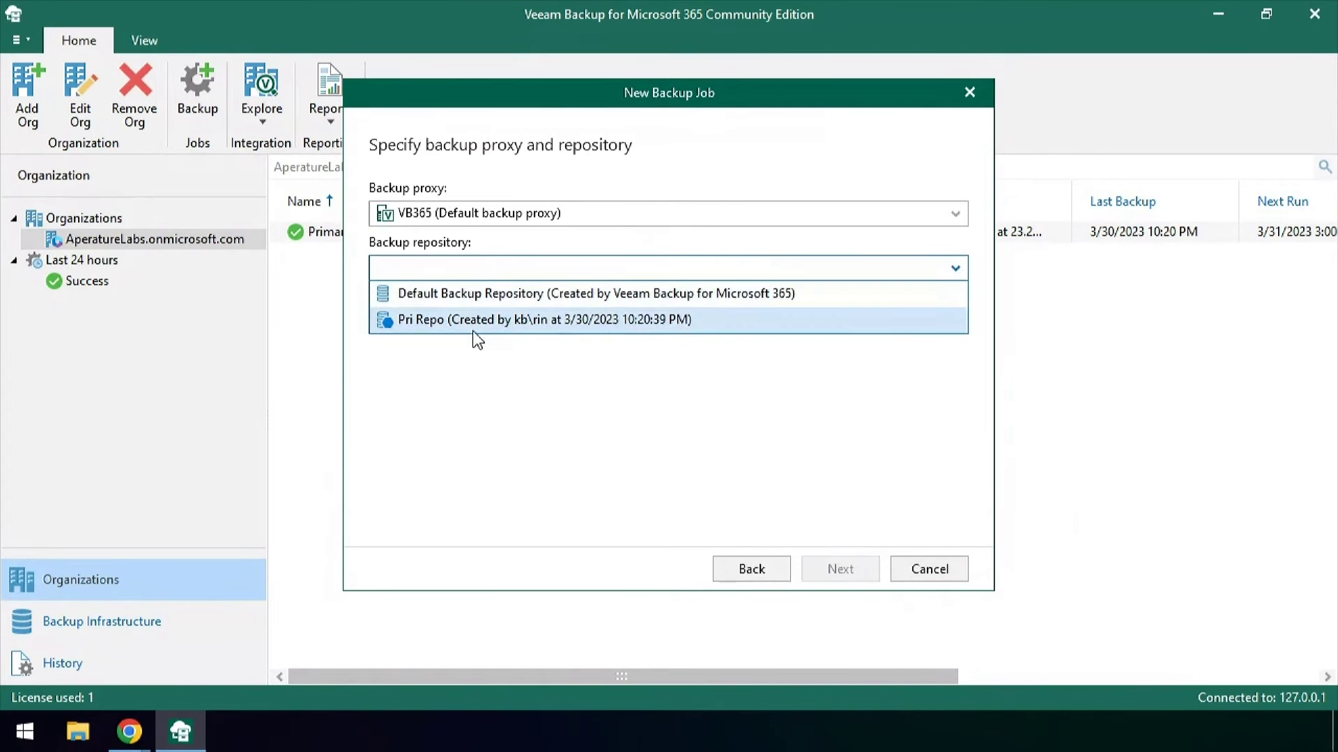
{"action": "left_click", "coordinate": [457, 322]}
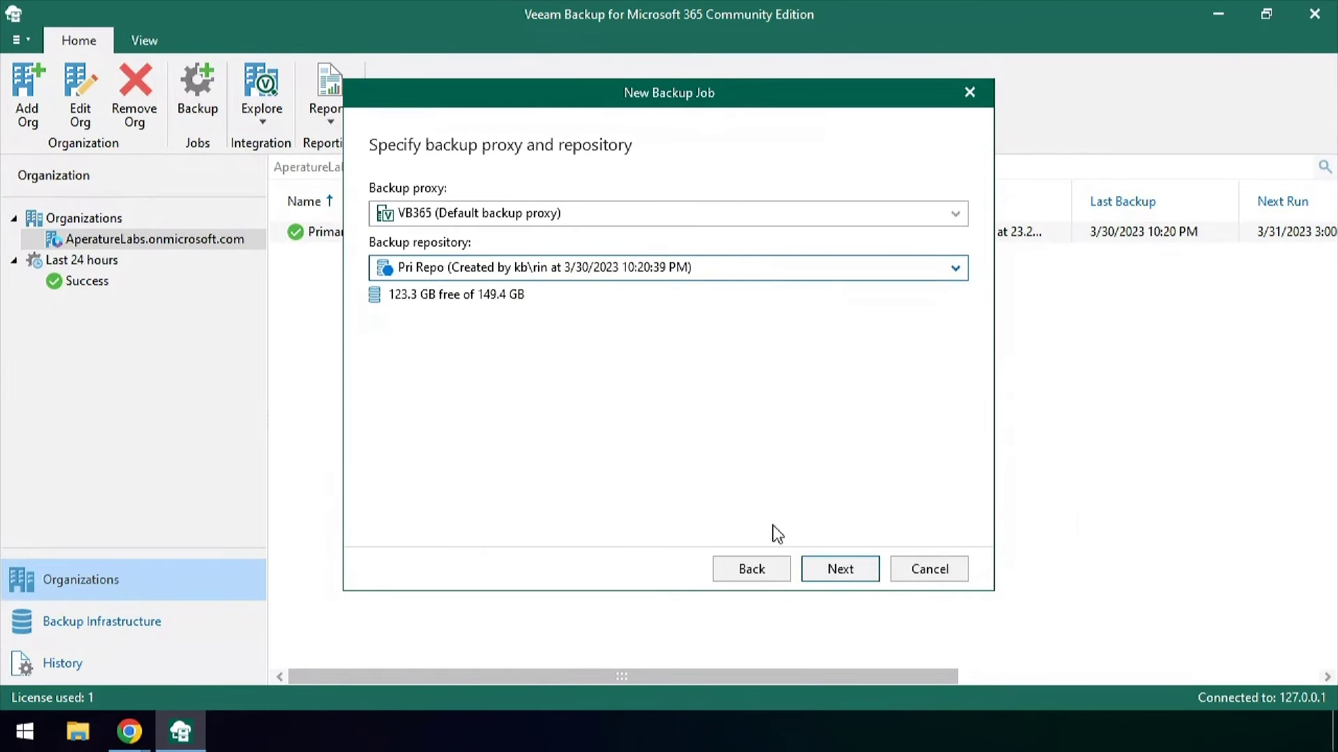
{"action": "left_click", "coordinate": [853, 567]}
{"action": "left_click", "coordinate": [404, 421]}
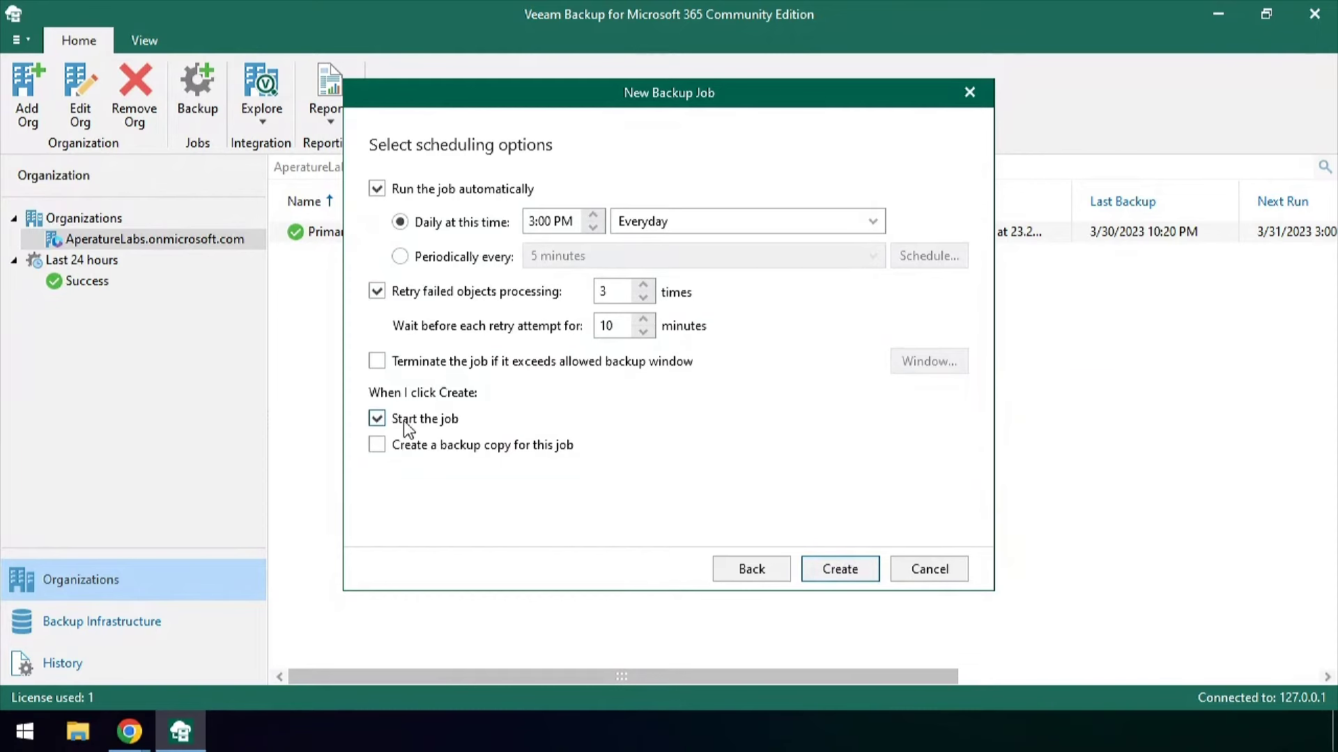
{"action": "left_click", "coordinate": [841, 569]}
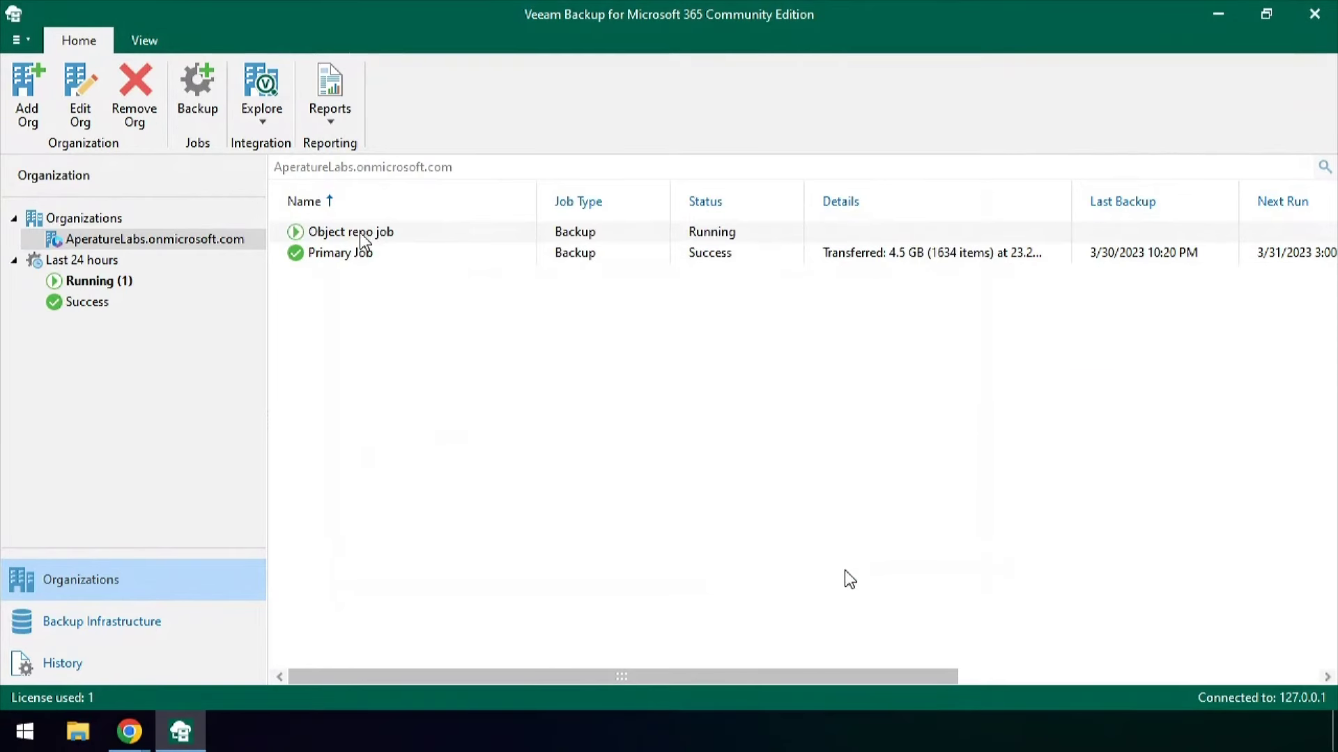
Add Object repo job to a backup copy job targeting Locked repo with an Immediate schedule
{"action": "right_click", "coordinate": [360, 233]}
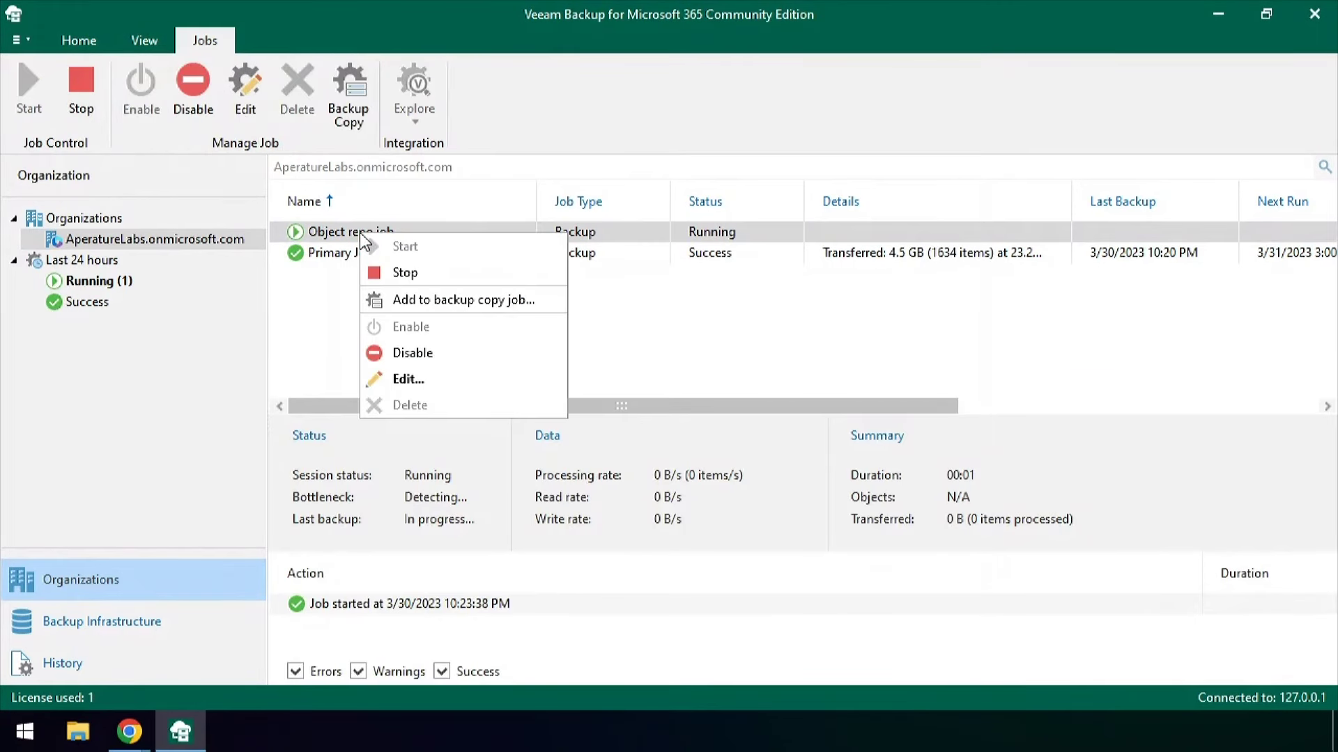
{"action": "left_click", "coordinate": [514, 303]}
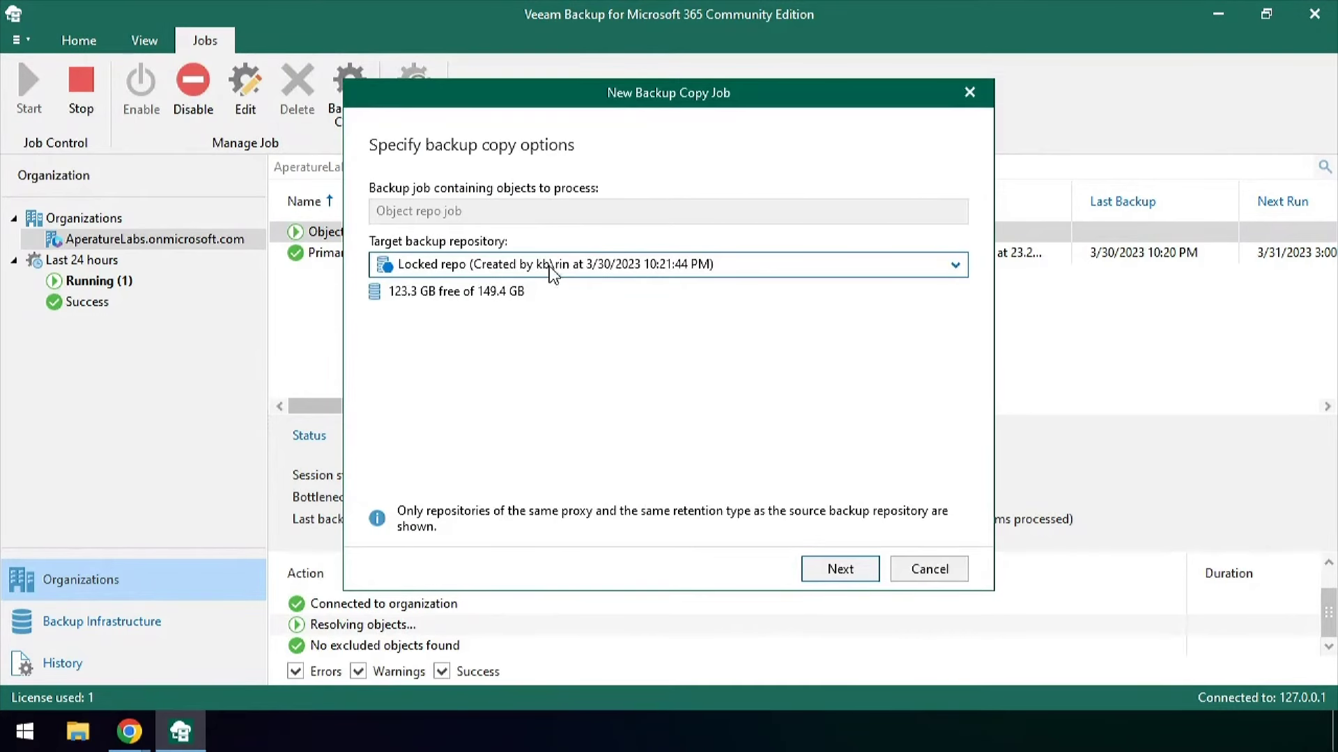
{"action": "left_click", "coordinate": [839, 568]}
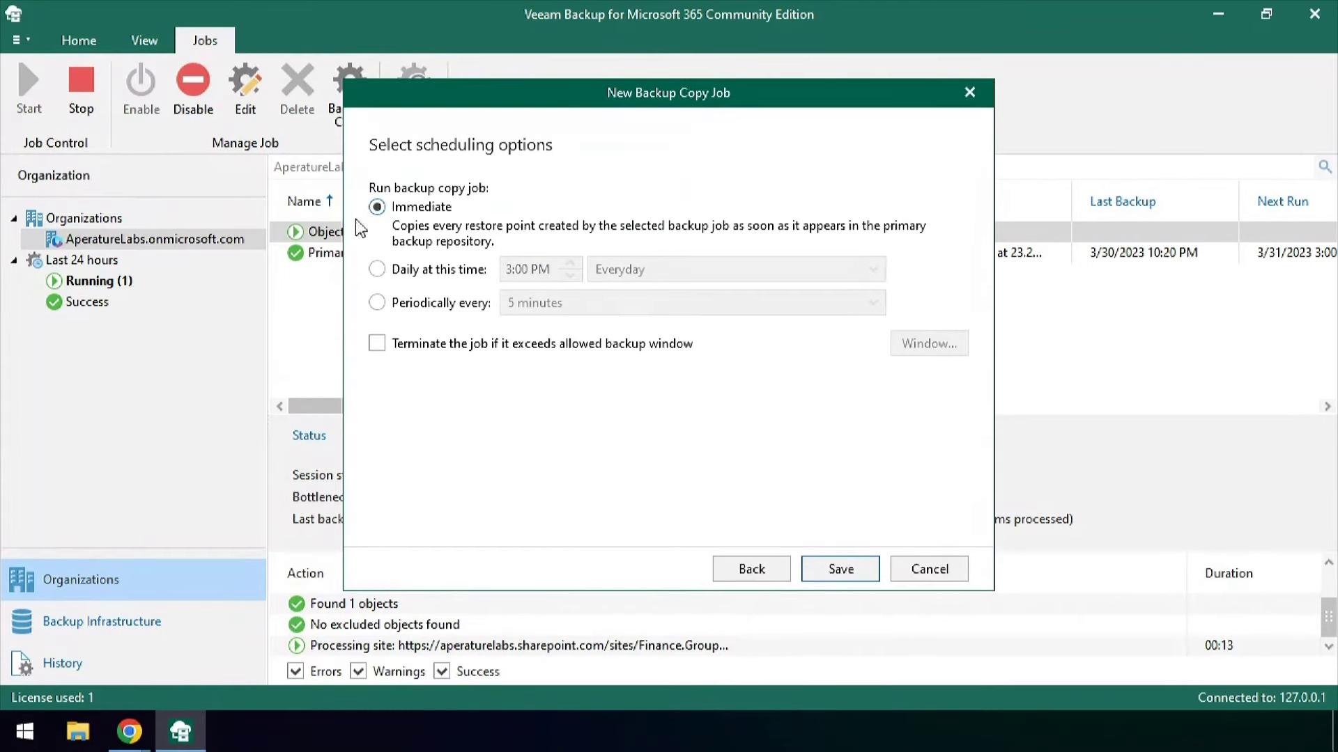
{"action": "left_click", "coordinate": [833, 570]}
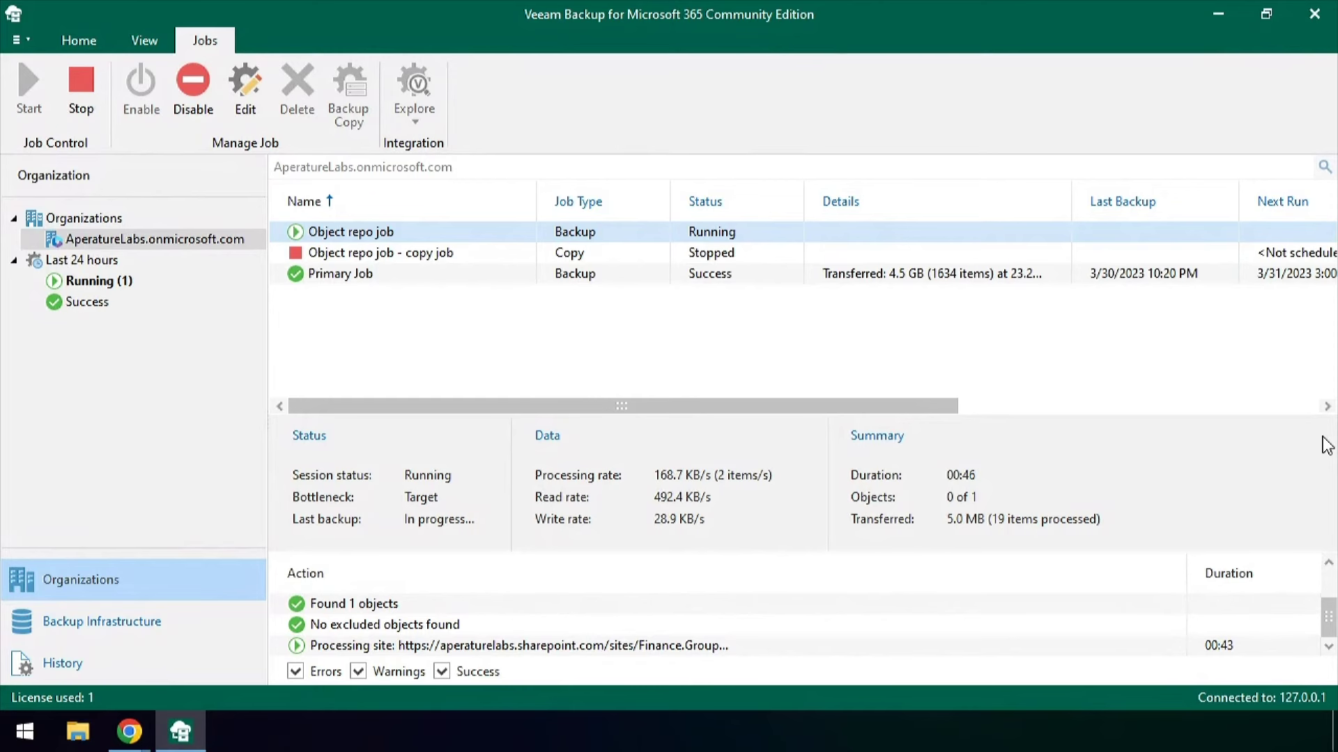
Enable restore operator Microsoft-credential authentication using a new self-signed 'Auth certificate', and apply it
{"action": "left_click", "coordinate": [18, 40]}
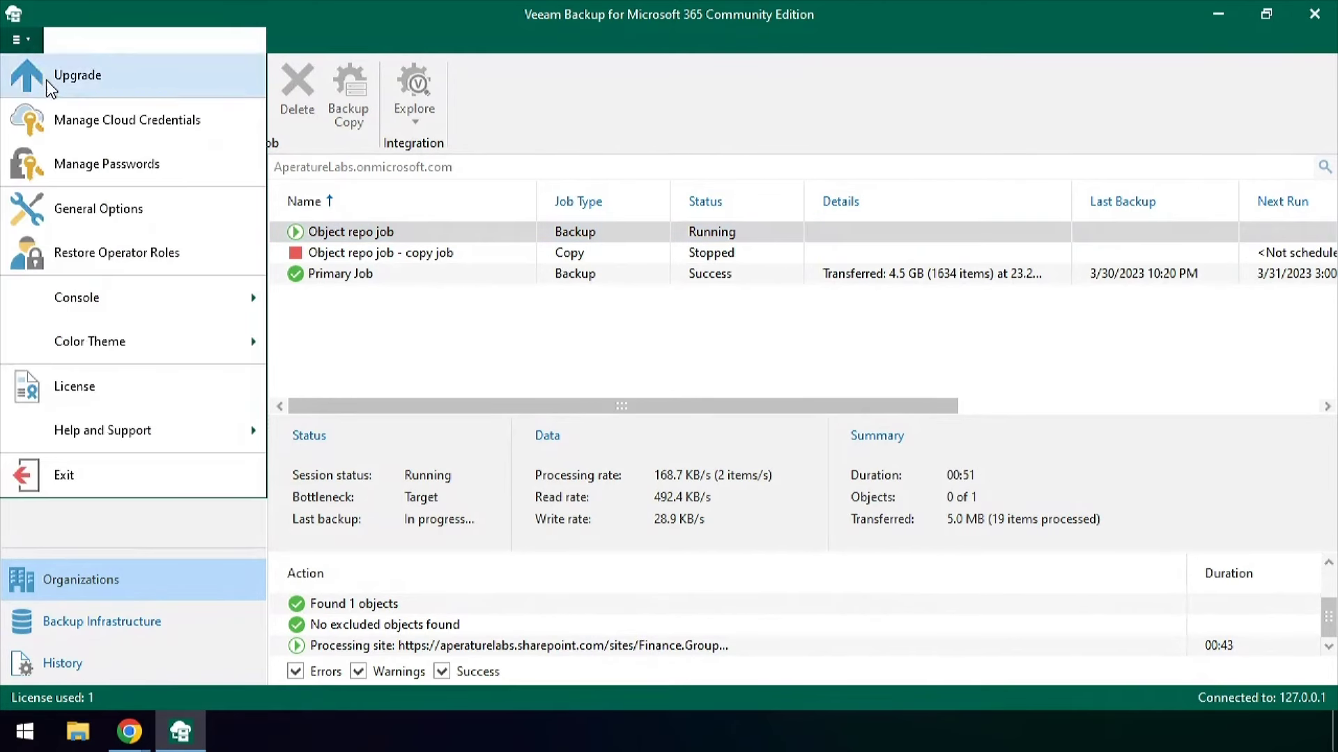
{"action": "left_click", "coordinate": [115, 212]}
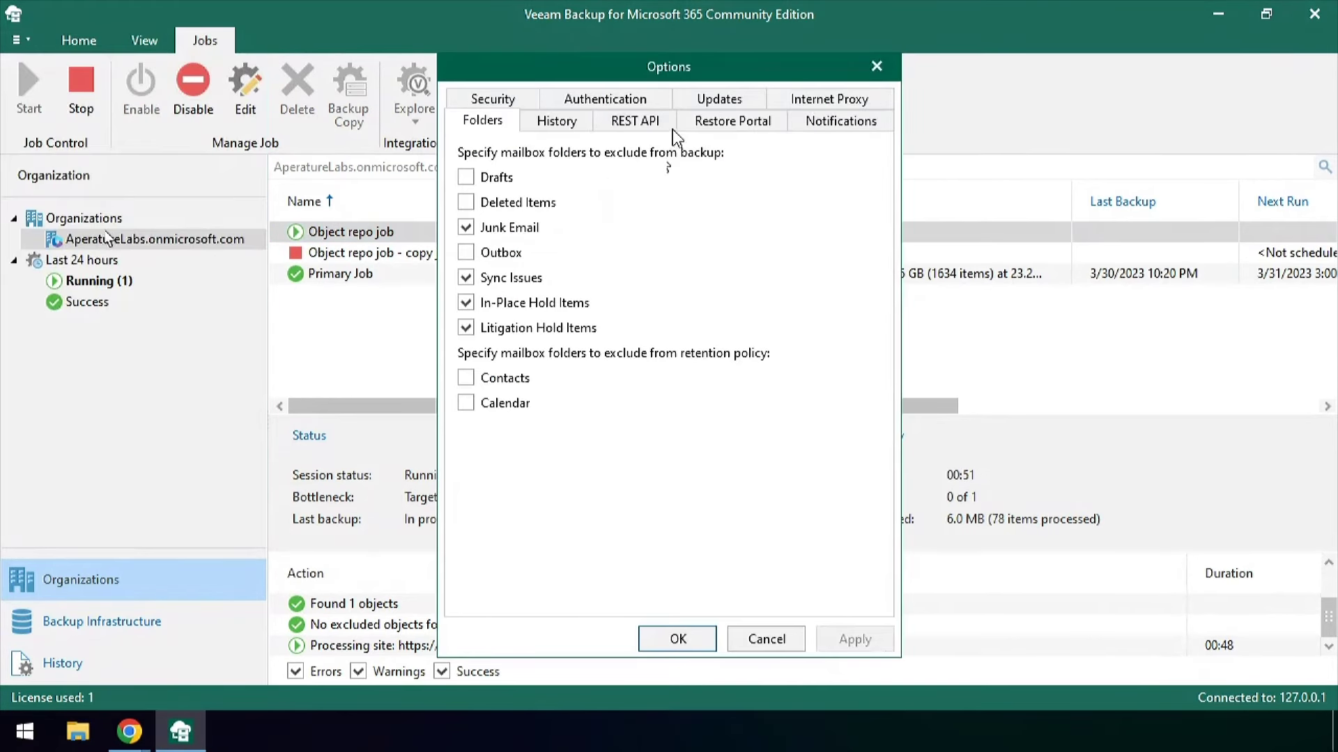
{"action": "left_click", "coordinate": [627, 96]}
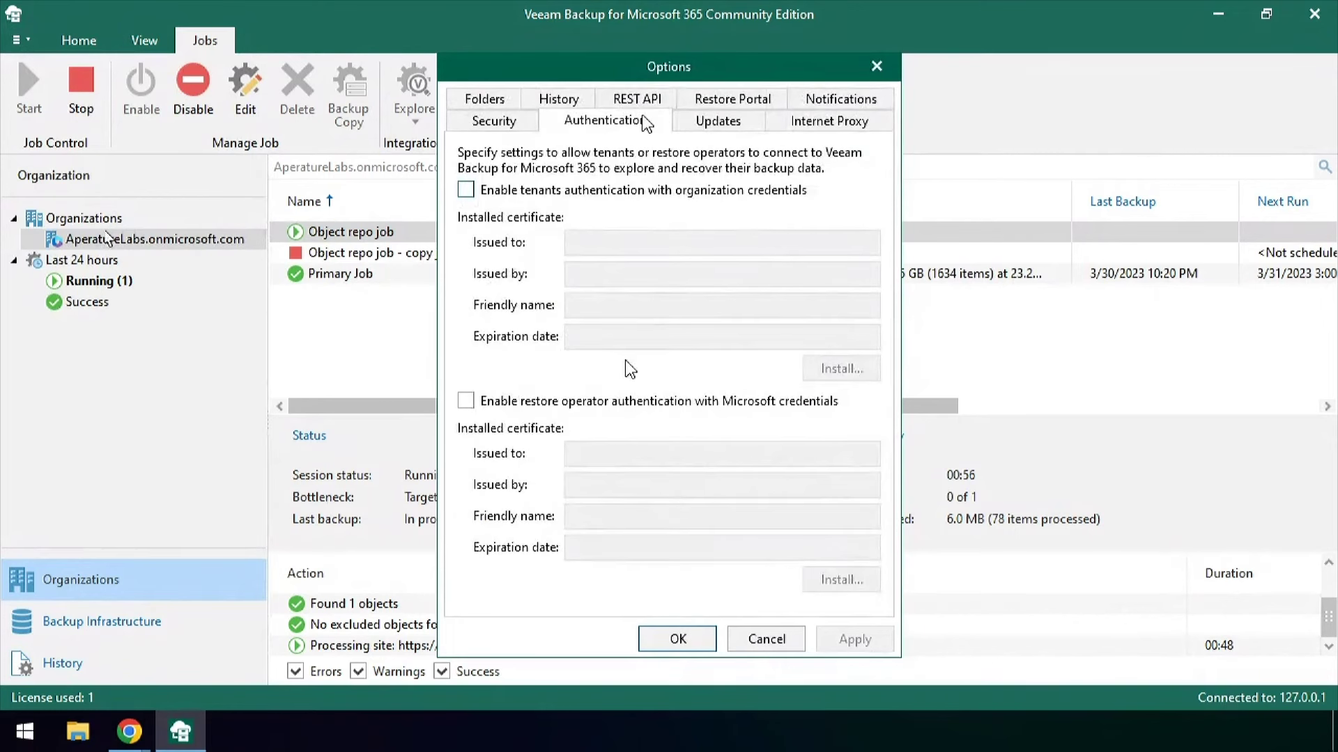
{"action": "left_click", "coordinate": [617, 402]}
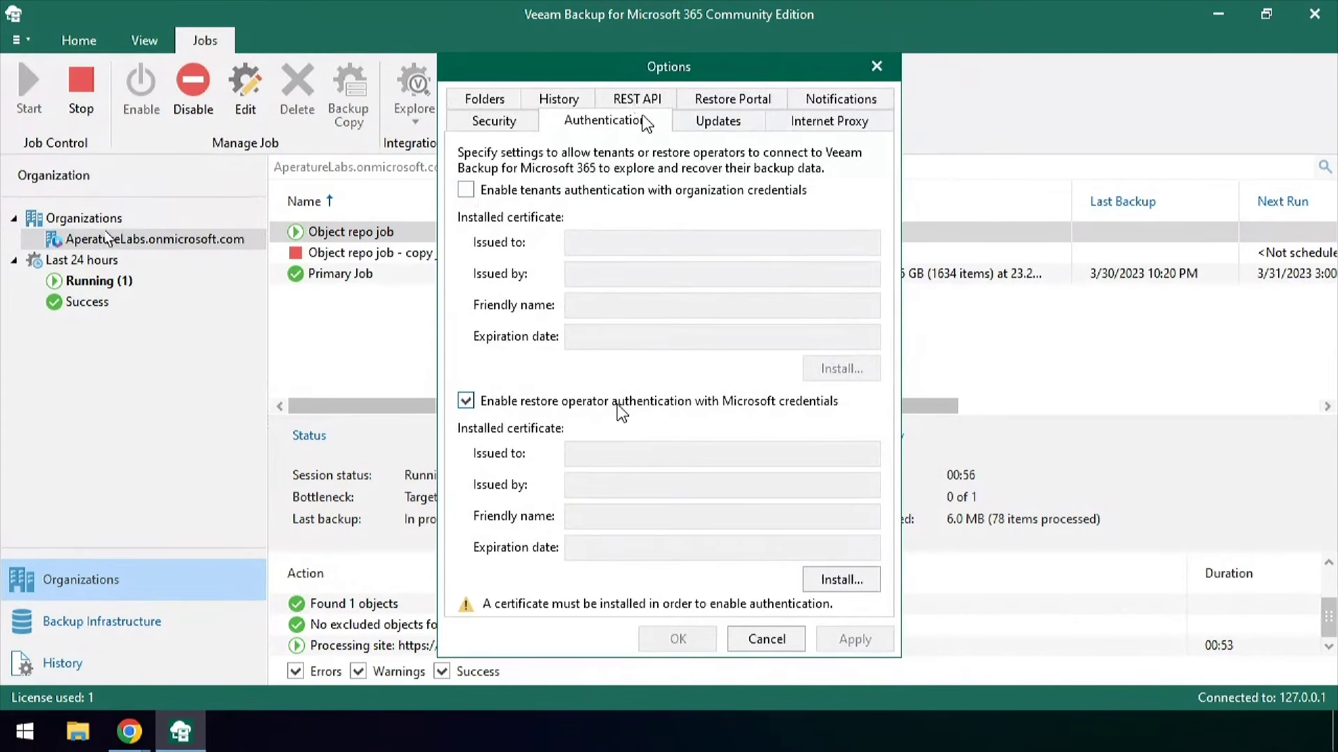
{"action": "left_click", "coordinate": [838, 584]}
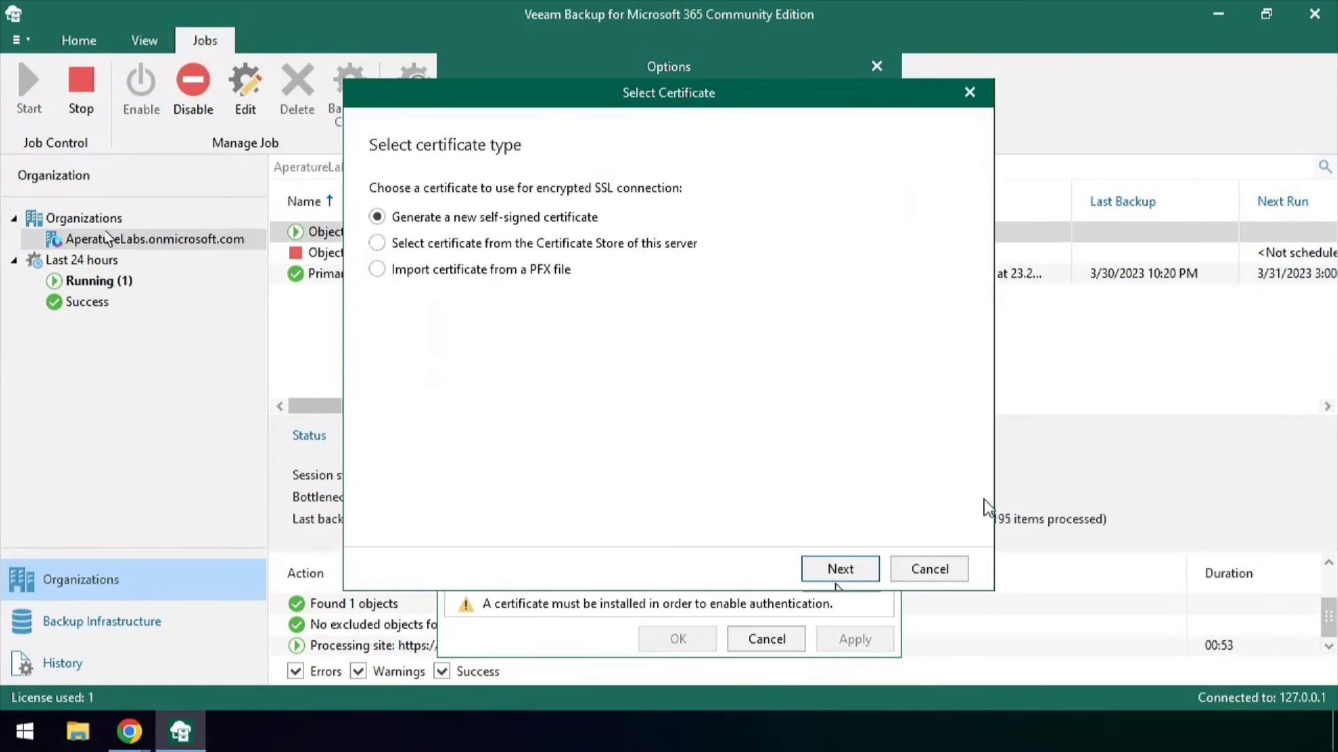
{"action": "left_click", "coordinate": [840, 569]}
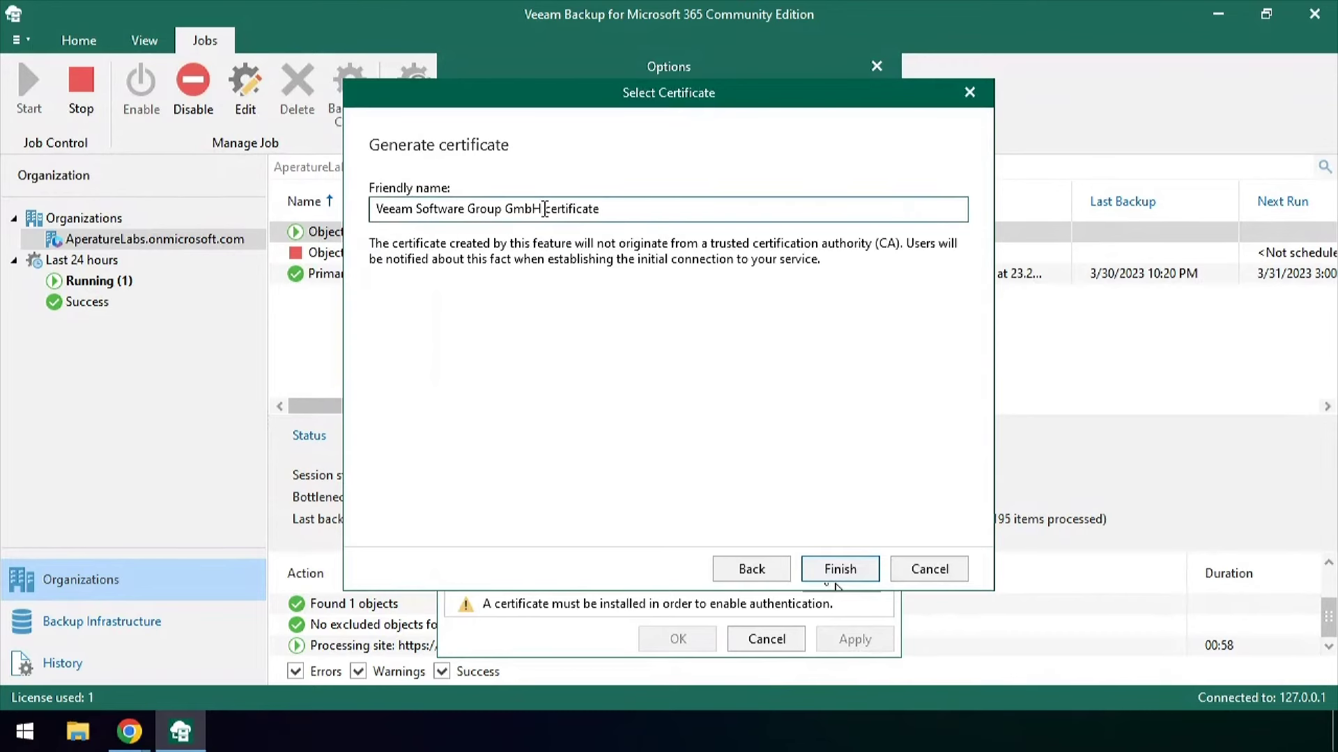
{"action": "left_click_drag", "start_coordinate": [544, 209], "coordinate": [310, 202]}
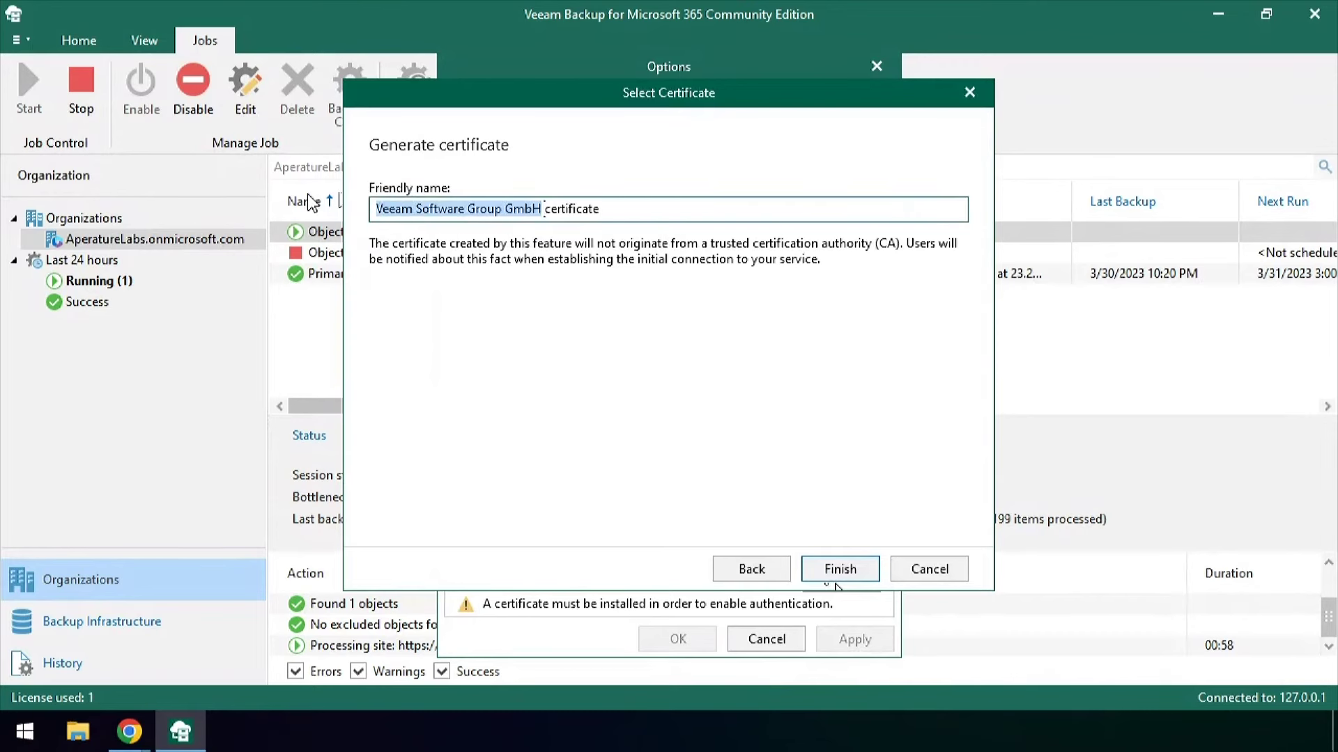
{"action": "type", "text": "Auth"}
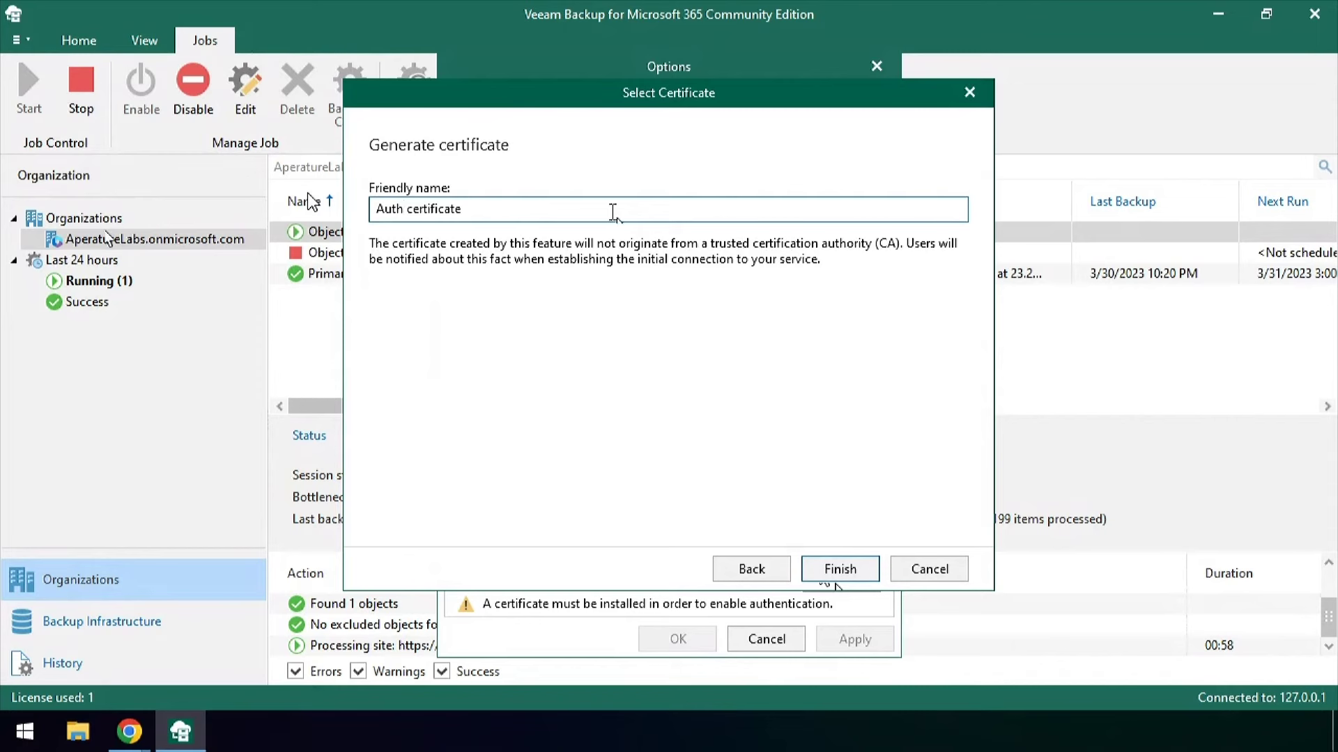
{"action": "left_click", "coordinate": [854, 571]}
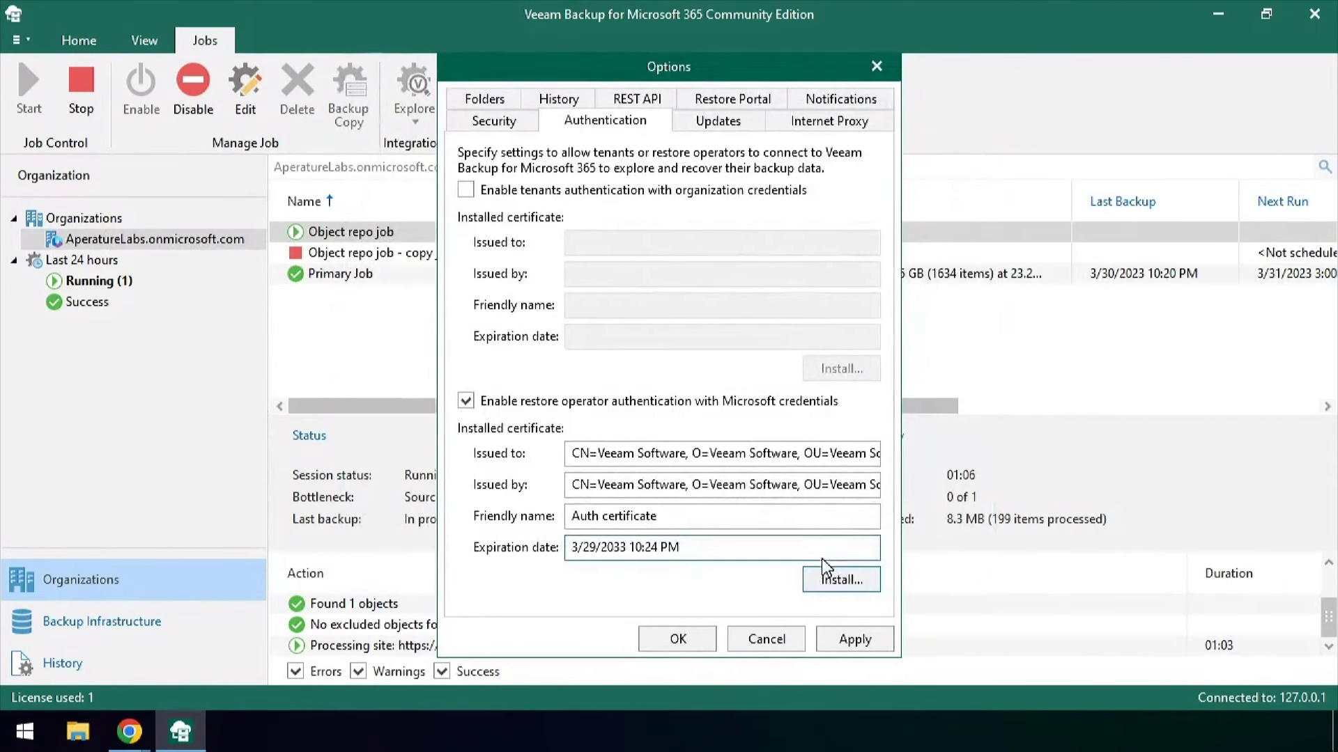
{"action": "left_click", "coordinate": [856, 640]}
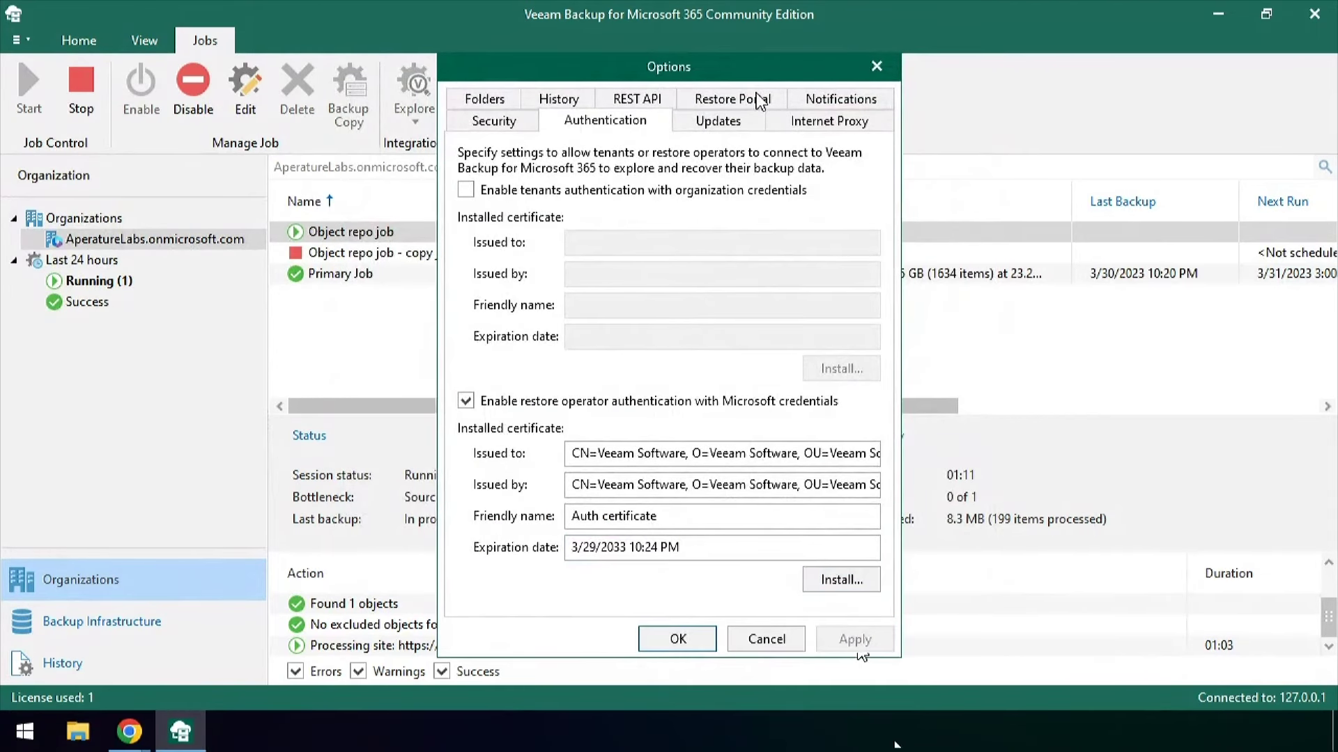
Register a new Restore Portal application 'v7 vb365 Portal' with a self-signed certificate of the same name
{"action": "left_click", "coordinate": [733, 99]}
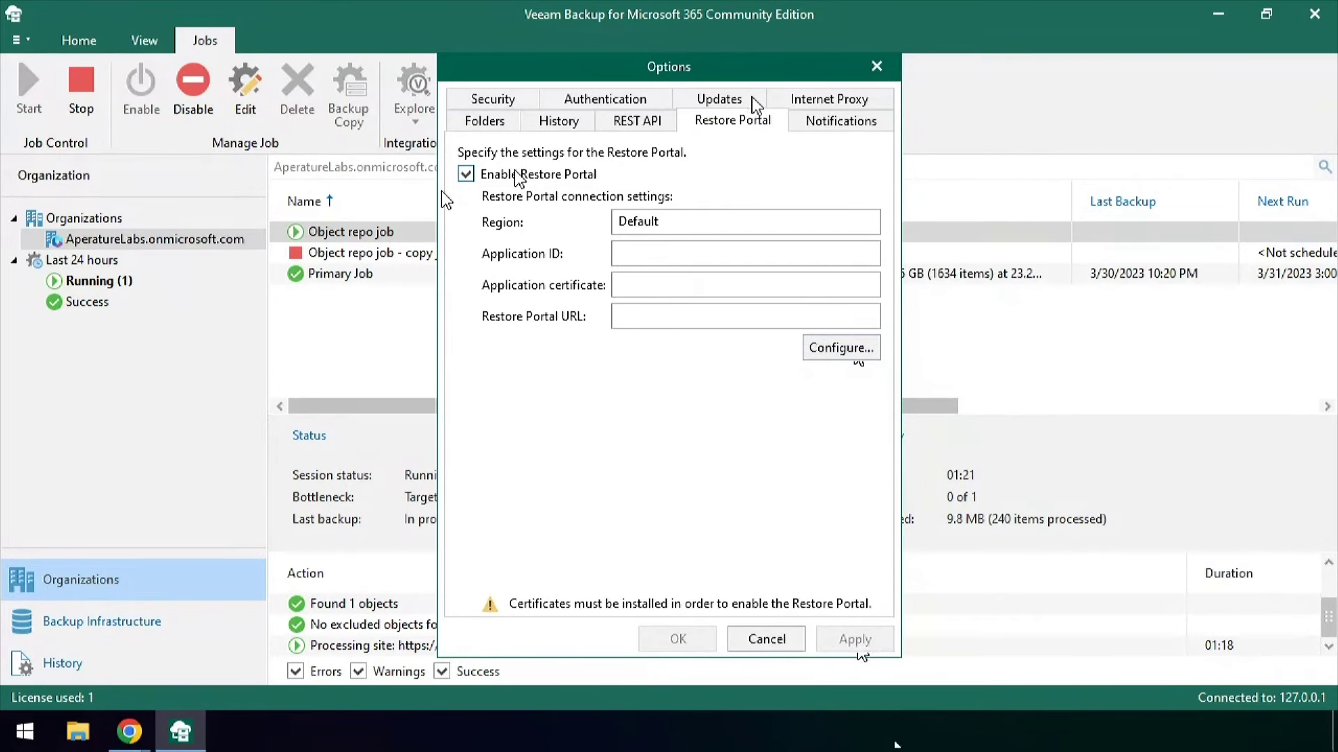
{"action": "left_click", "coordinate": [839, 348]}
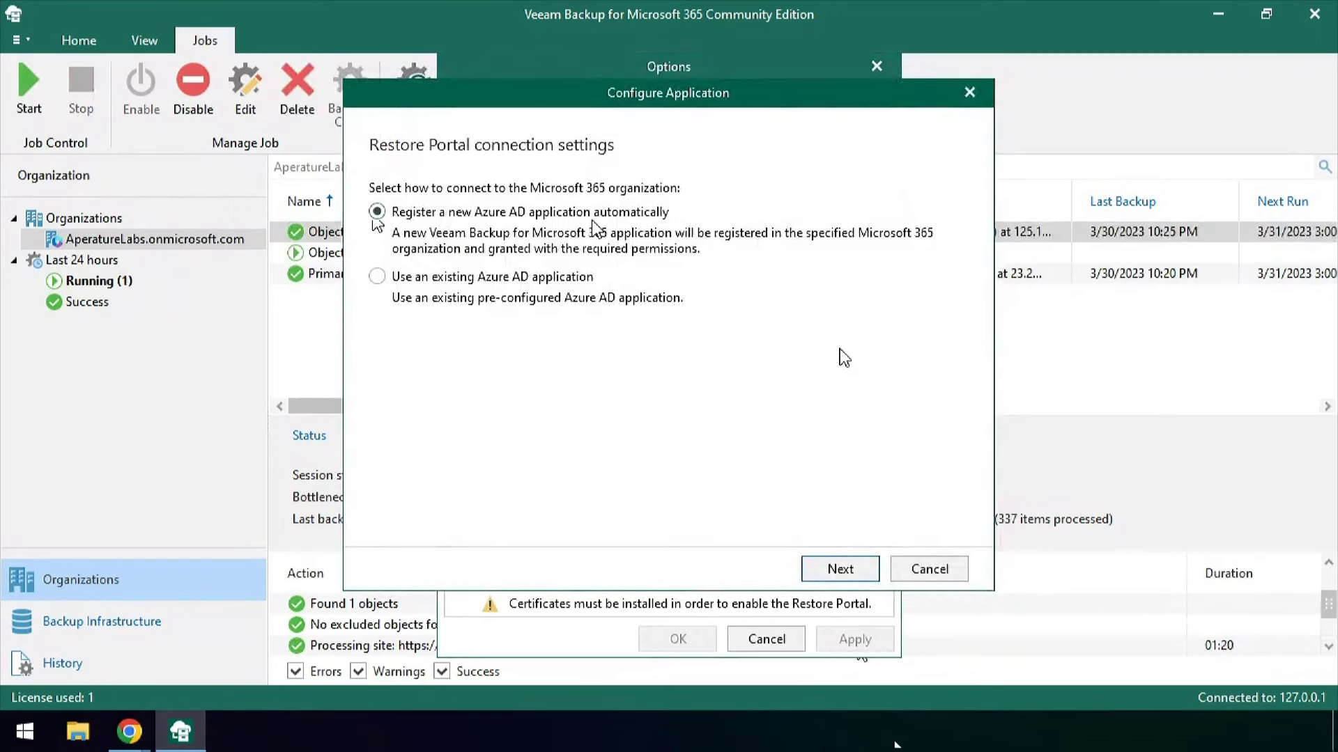
{"action": "left_click", "coordinate": [851, 571]}
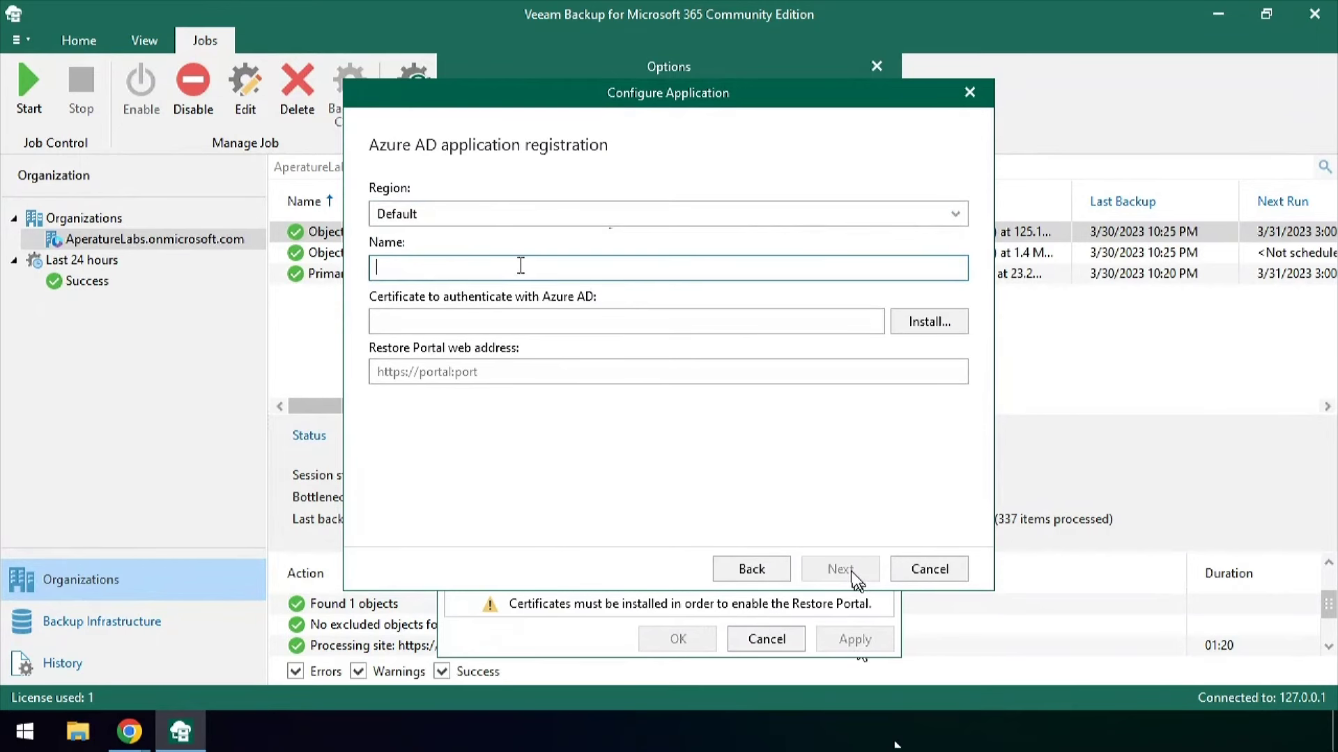
{"action": "type", "text": "v7 vb365 Portal"}
{"action": "key", "text": "ctrl+a"}
{"action": "key", "text": "ctrl+c"}
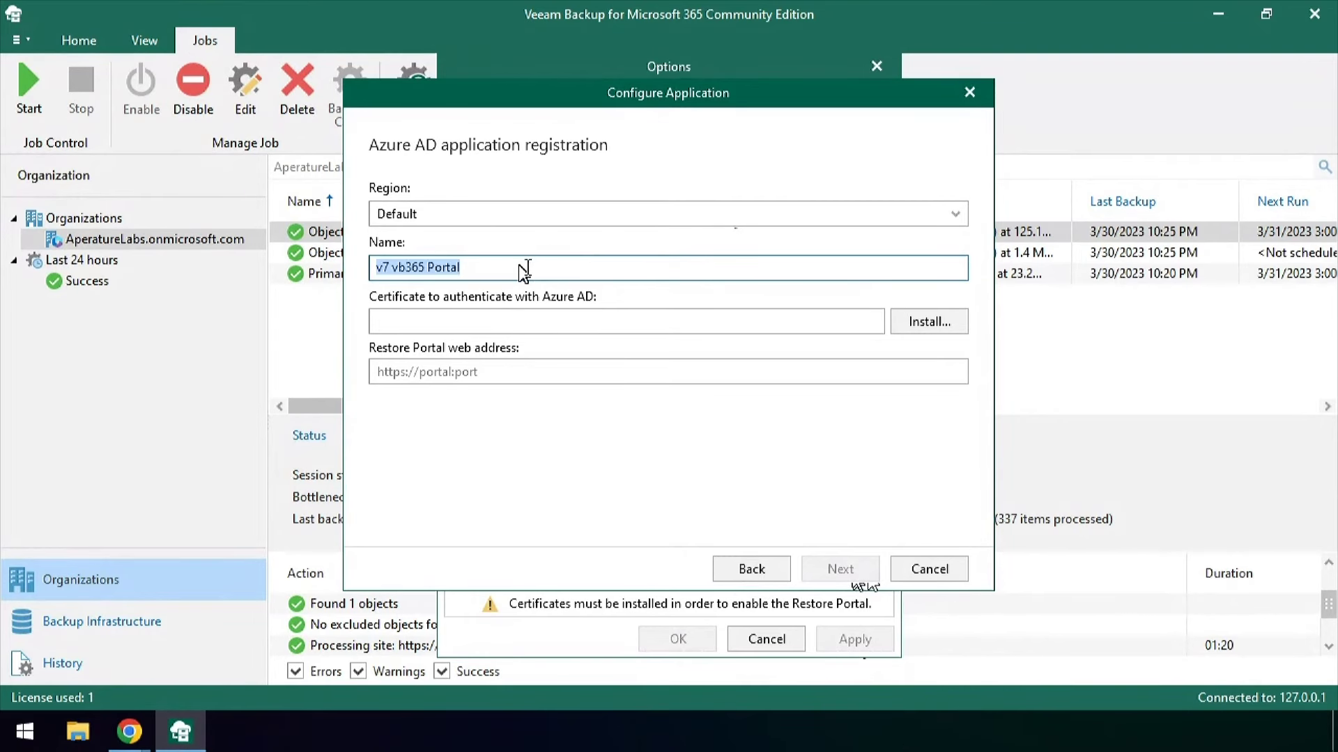
{"action": "left_click", "coordinate": [900, 321]}
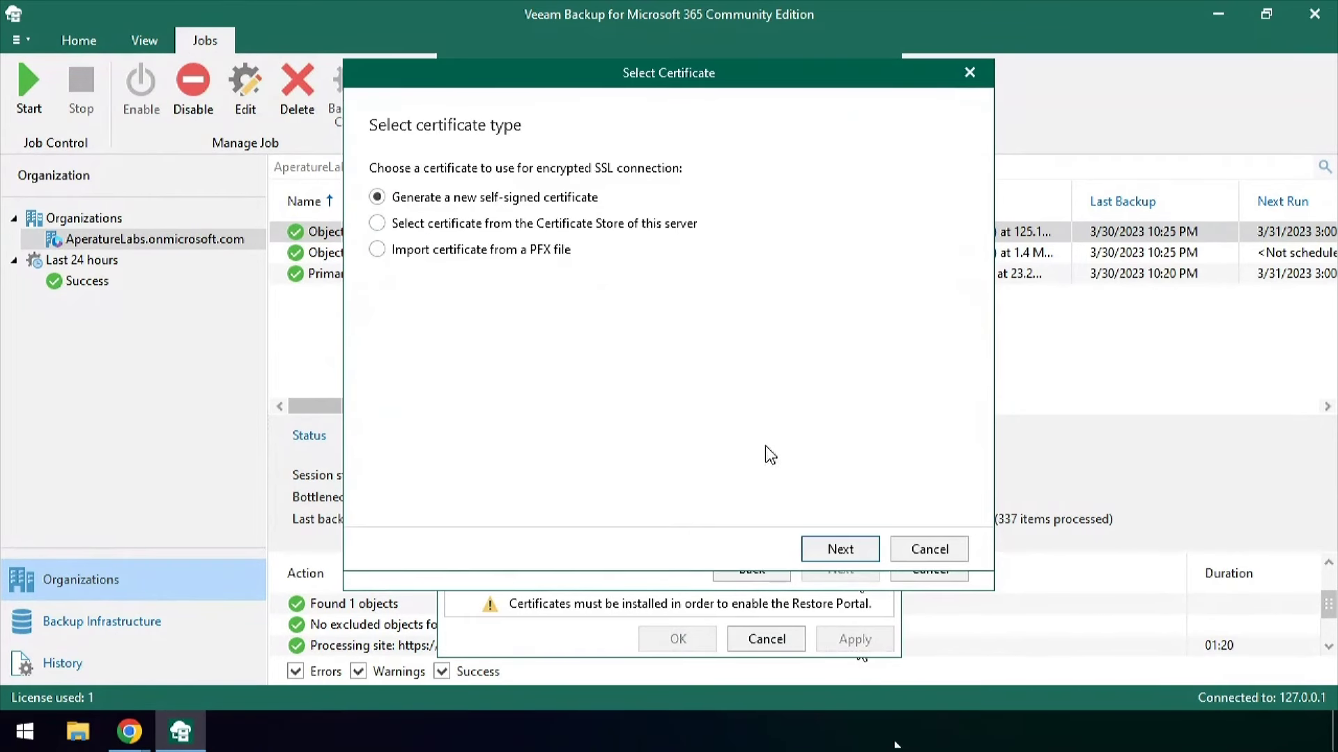
{"action": "left_click", "coordinate": [829, 549]}
{"action": "left_click_drag", "start_coordinate": [550, 189], "coordinate": [225, 178]}
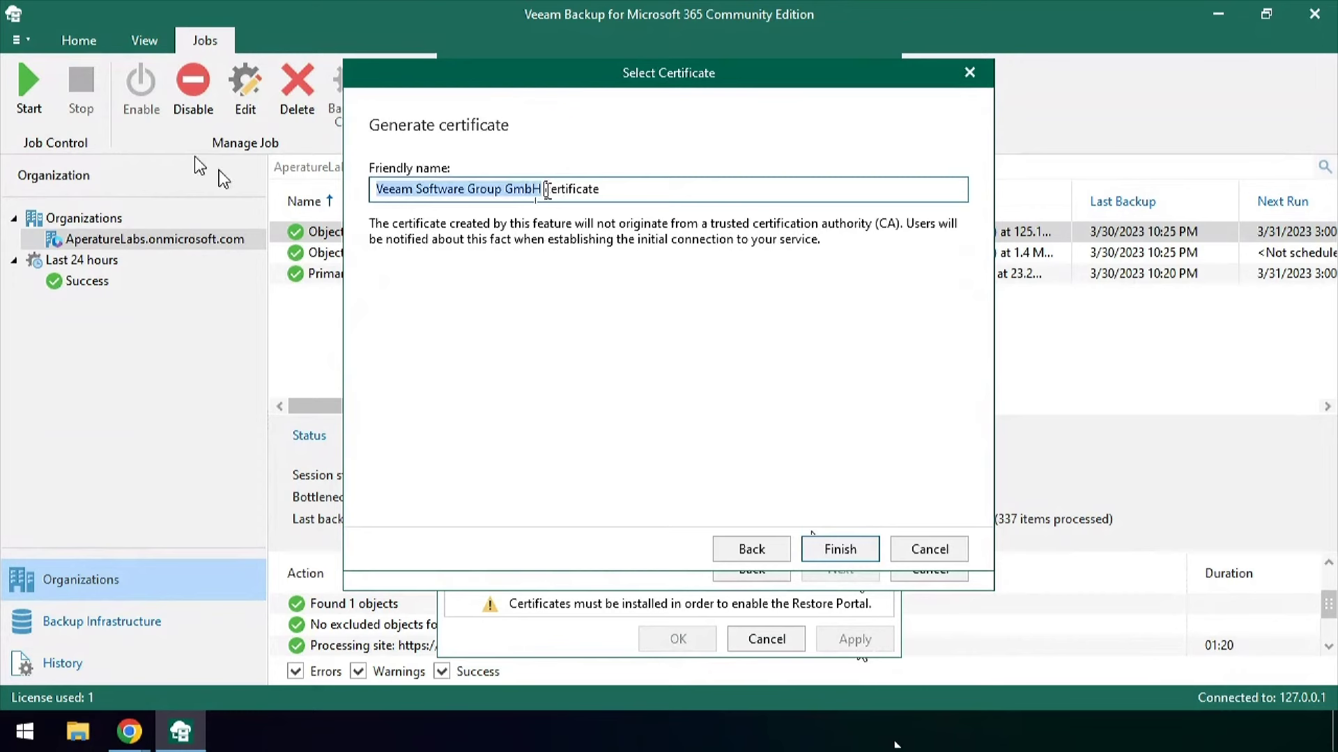
{"action": "key", "text": "ctrl+v"}
{"action": "left_click", "coordinate": [855, 549]}
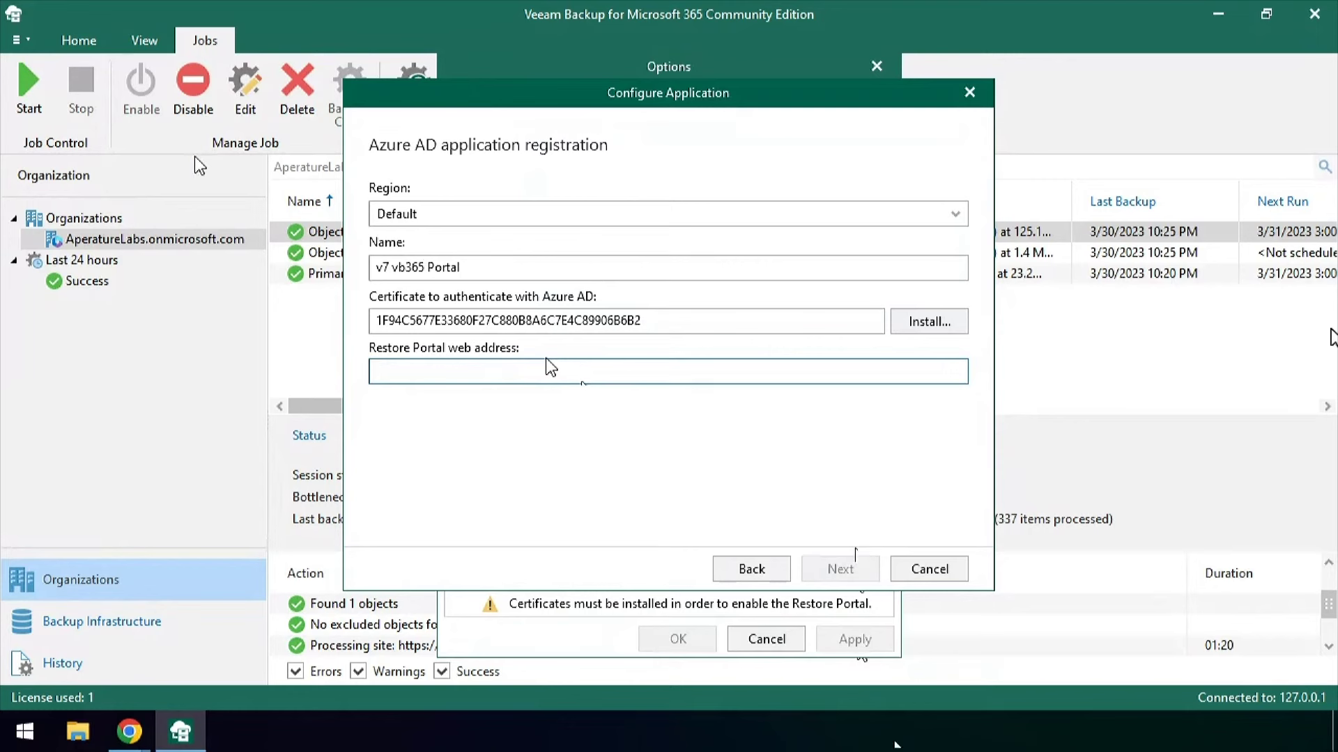
{"action": "type", "text": "h"}
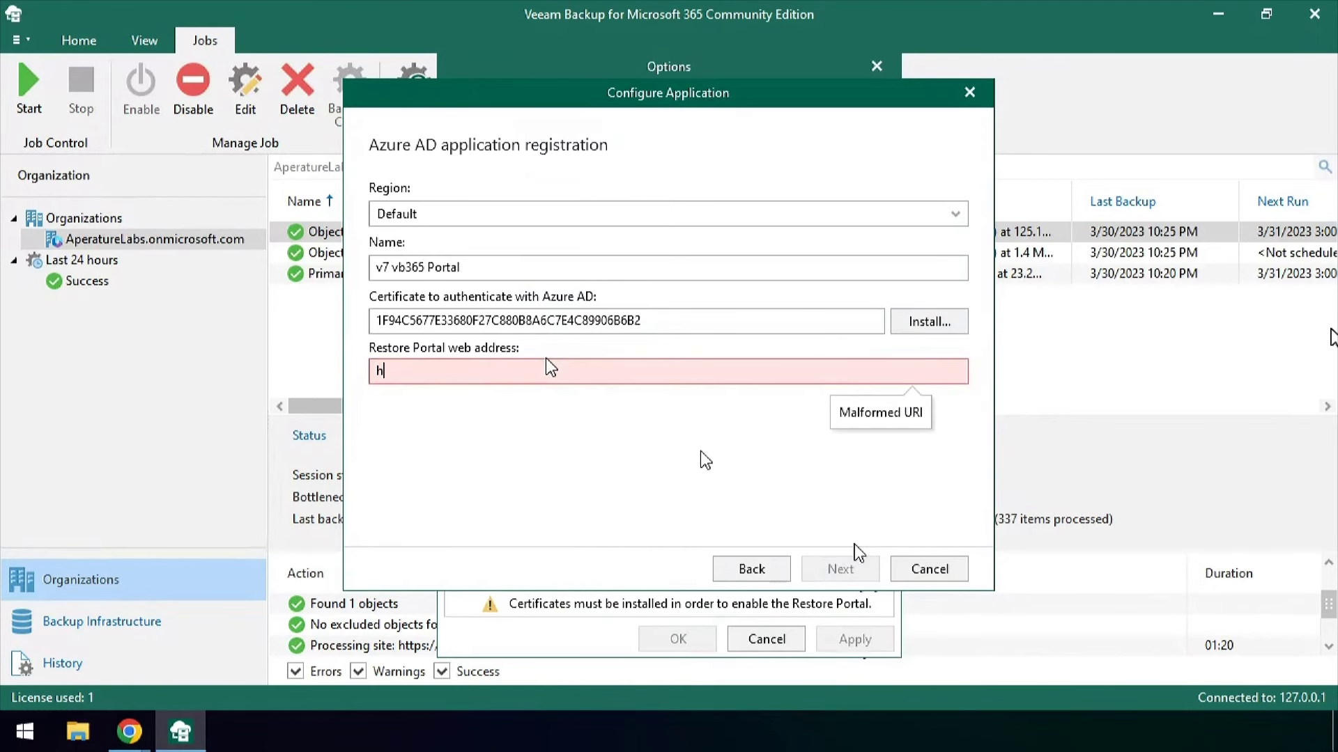
{"action": "type", "text": "ttps://172.31.118.35:"}
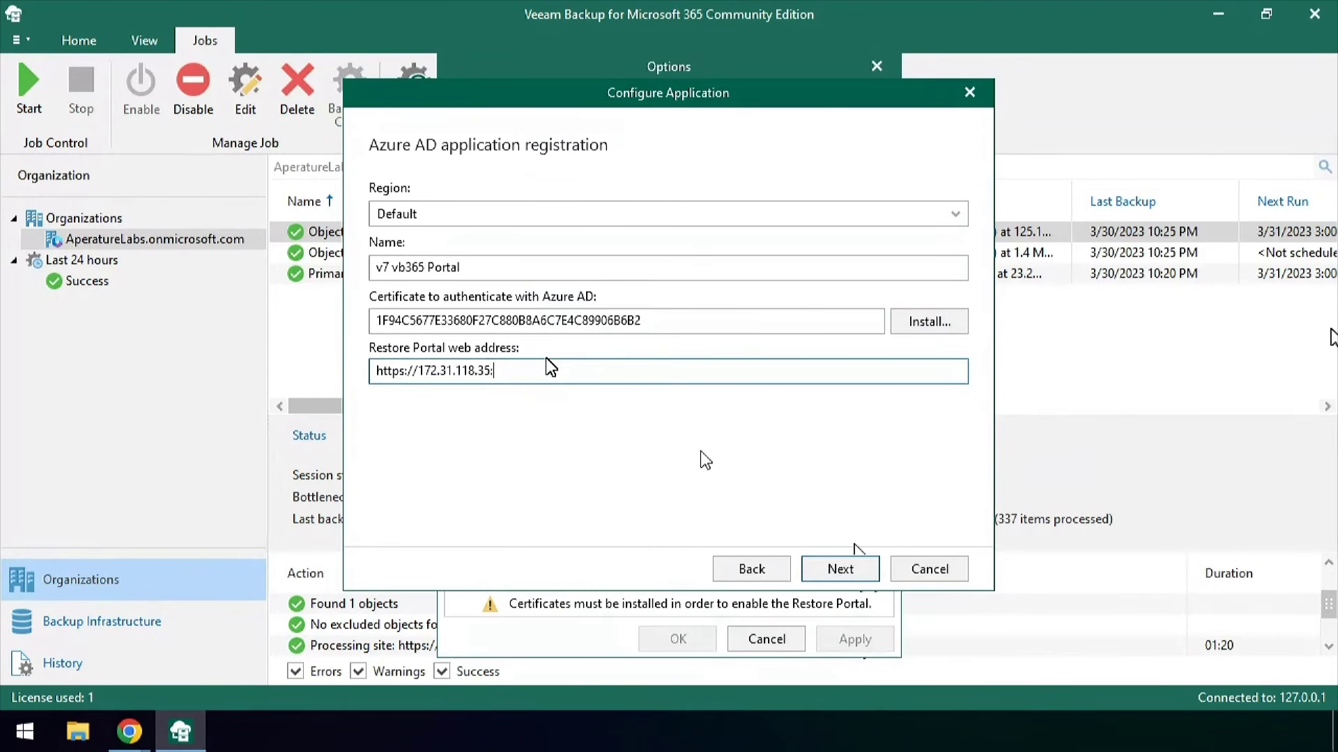
{"action": "type", "text": "444"}
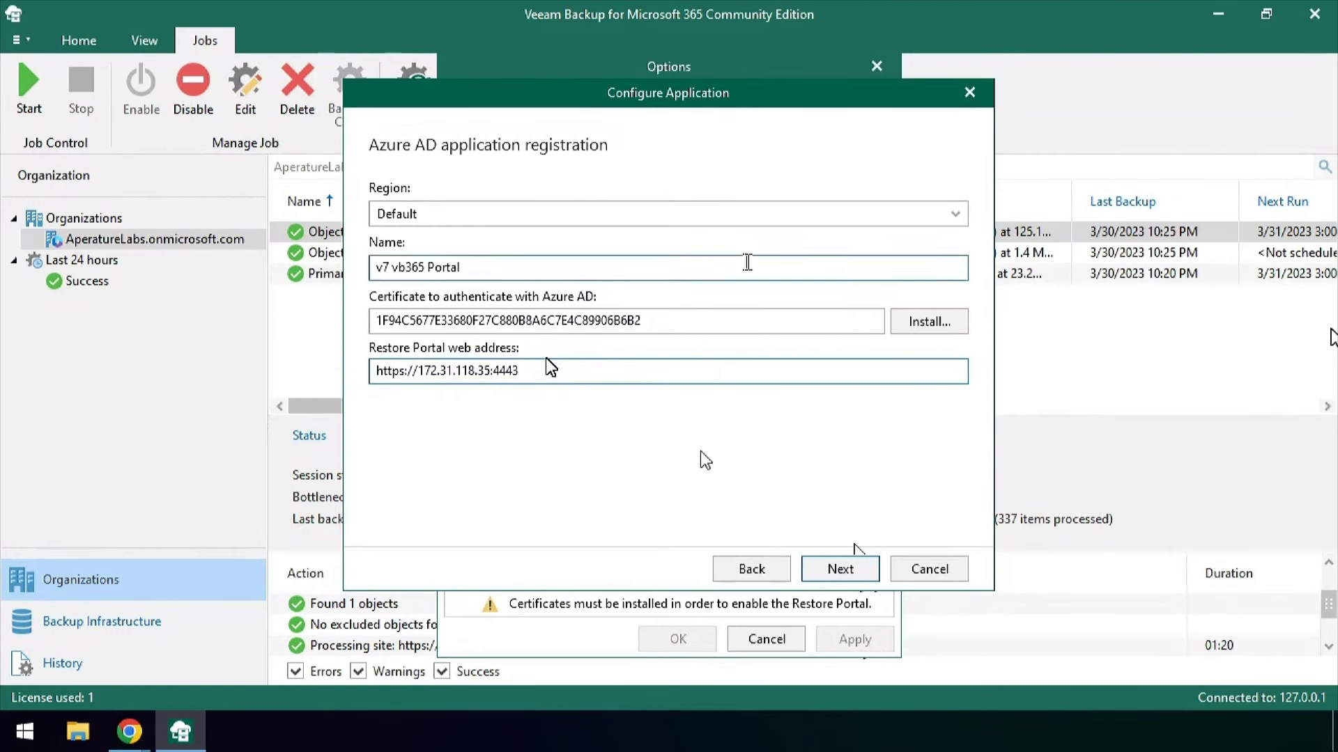
{"action": "left_click", "coordinate": [839, 569]}
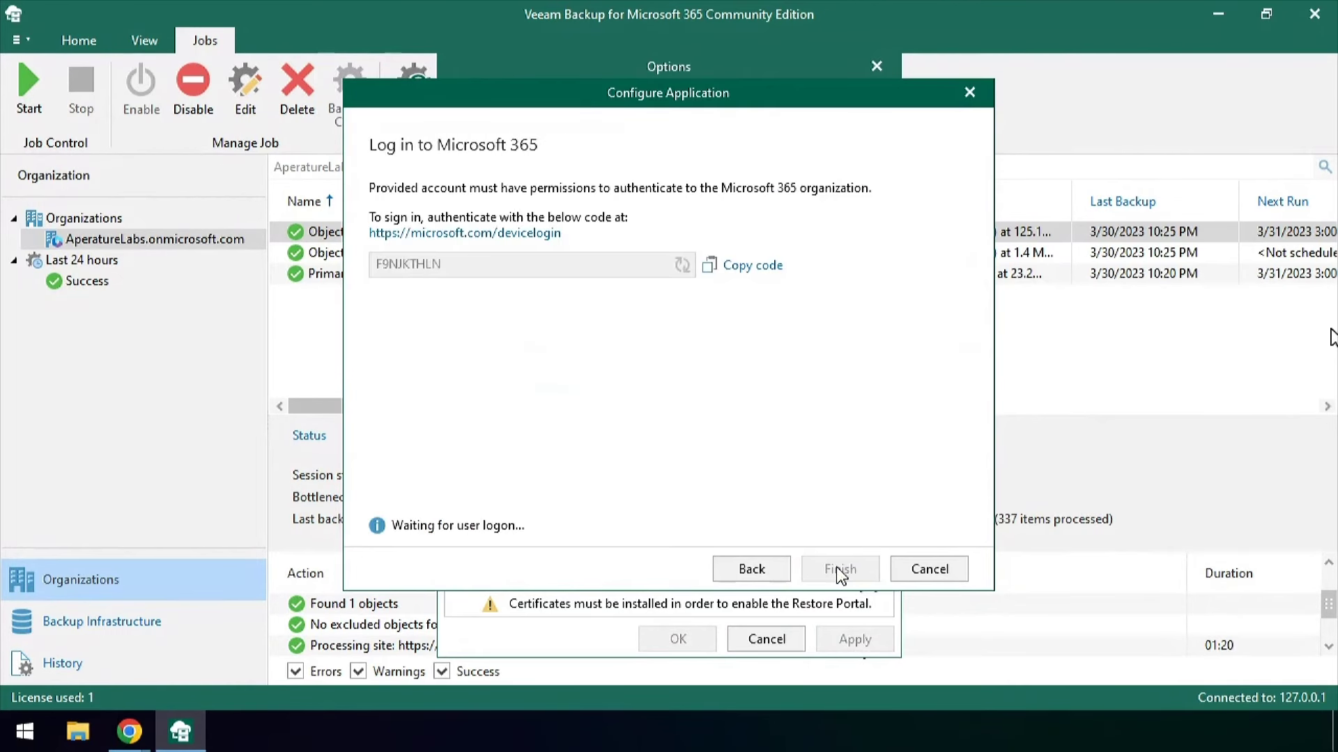
{"action": "left_click", "coordinate": [769, 280]}
{"action": "left_click", "coordinate": [487, 233]}
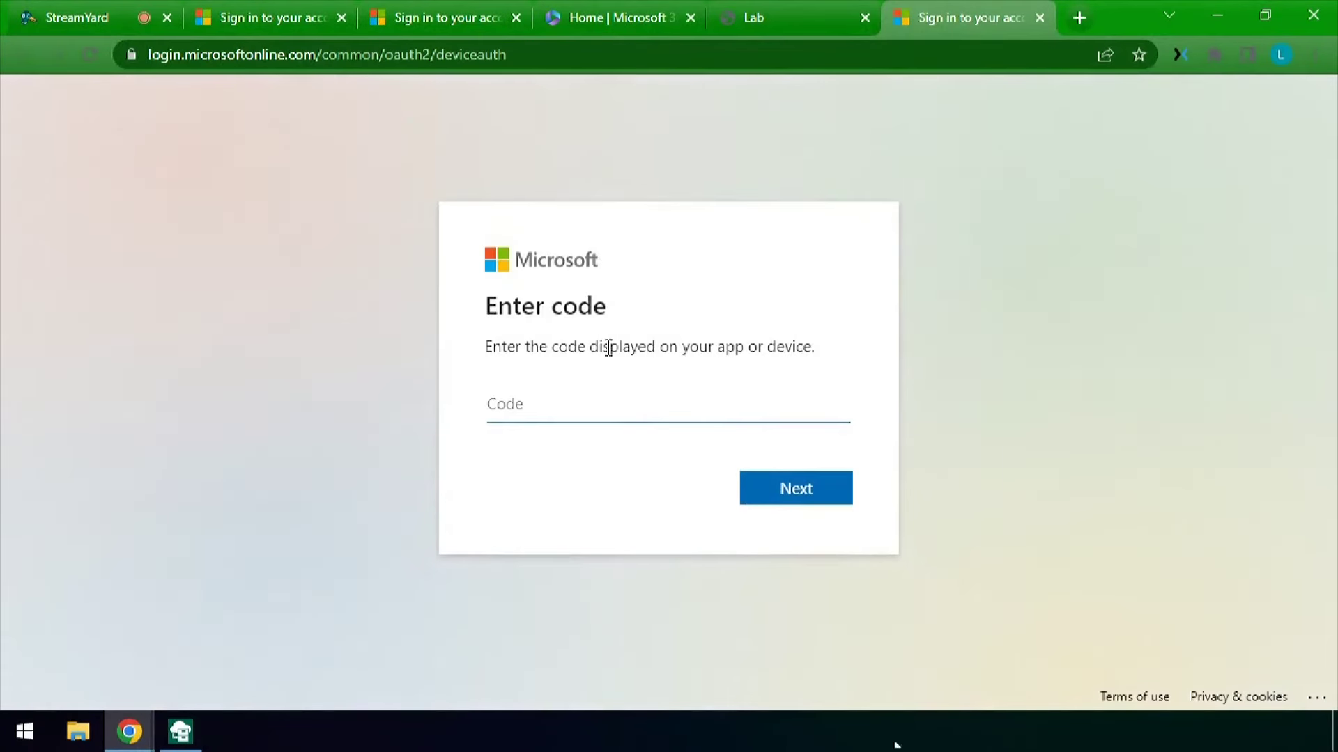
Complete the Microsoft device-code sign-in with the admin account and finish creating the portal application
{"action": "type", "text": "FRNJKTHLN"}
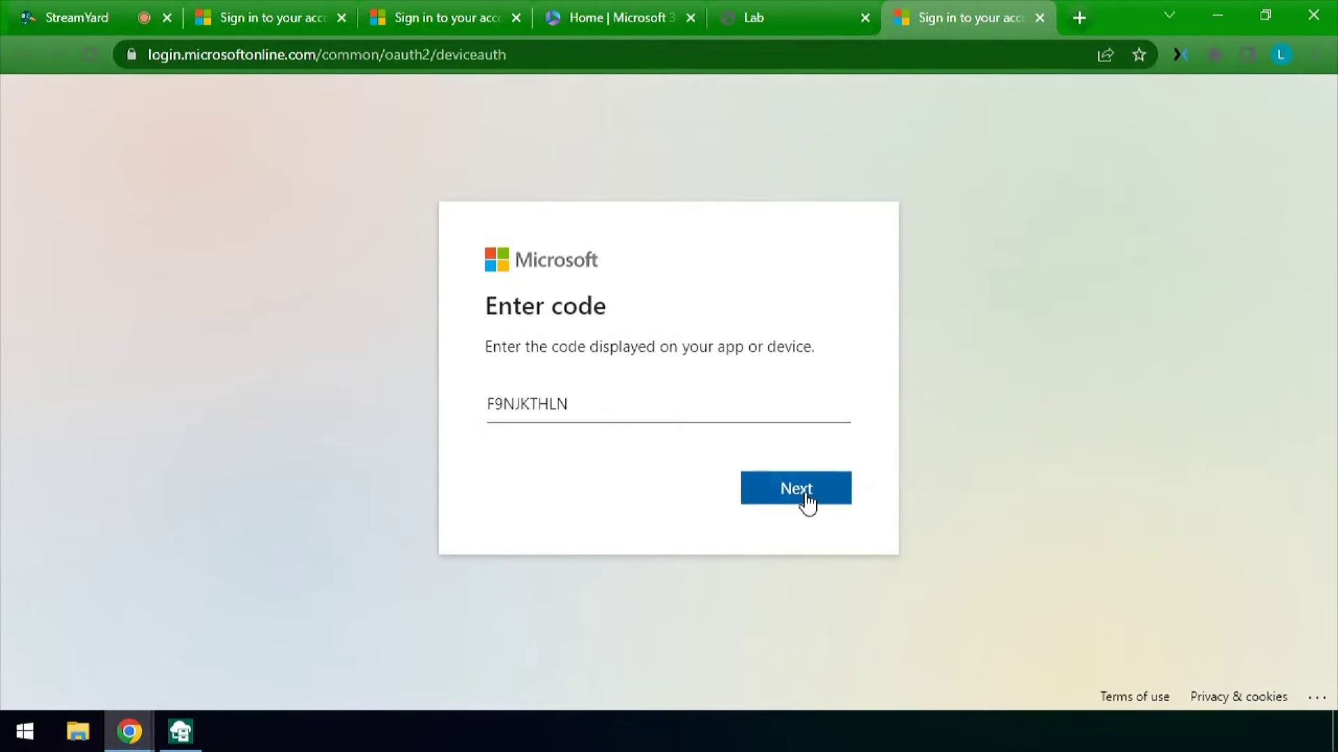
{"action": "left_click", "coordinate": [805, 491]}
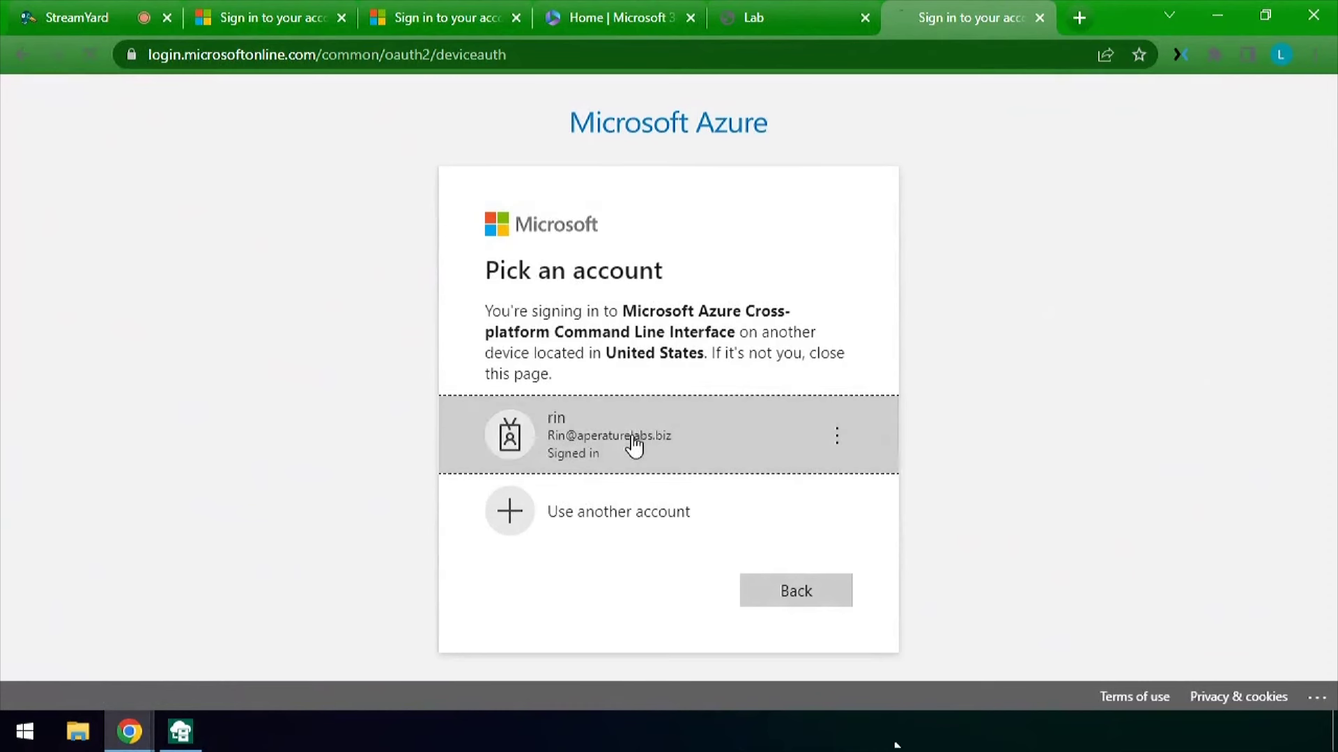
{"action": "left_click", "coordinate": [631, 439]}
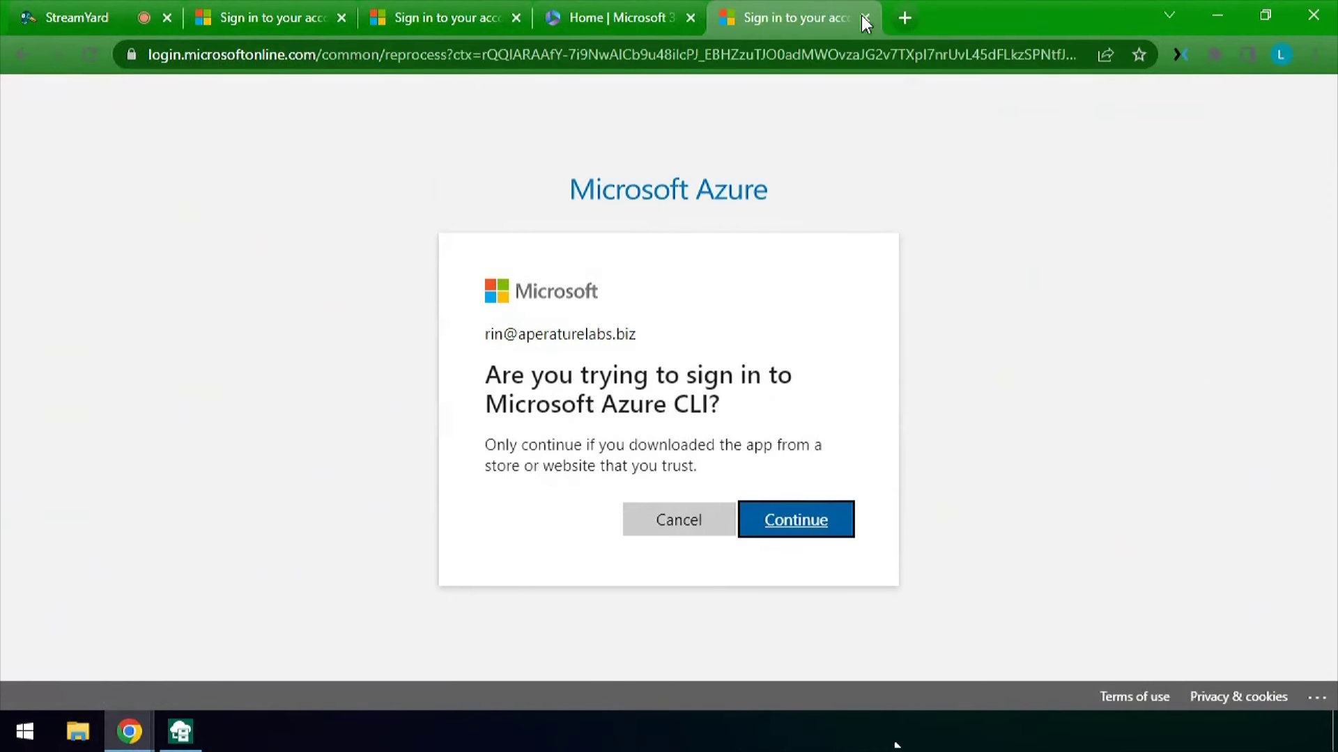
{"action": "left_click", "coordinate": [822, 523]}
{"action": "left_click", "coordinate": [169, 740]}
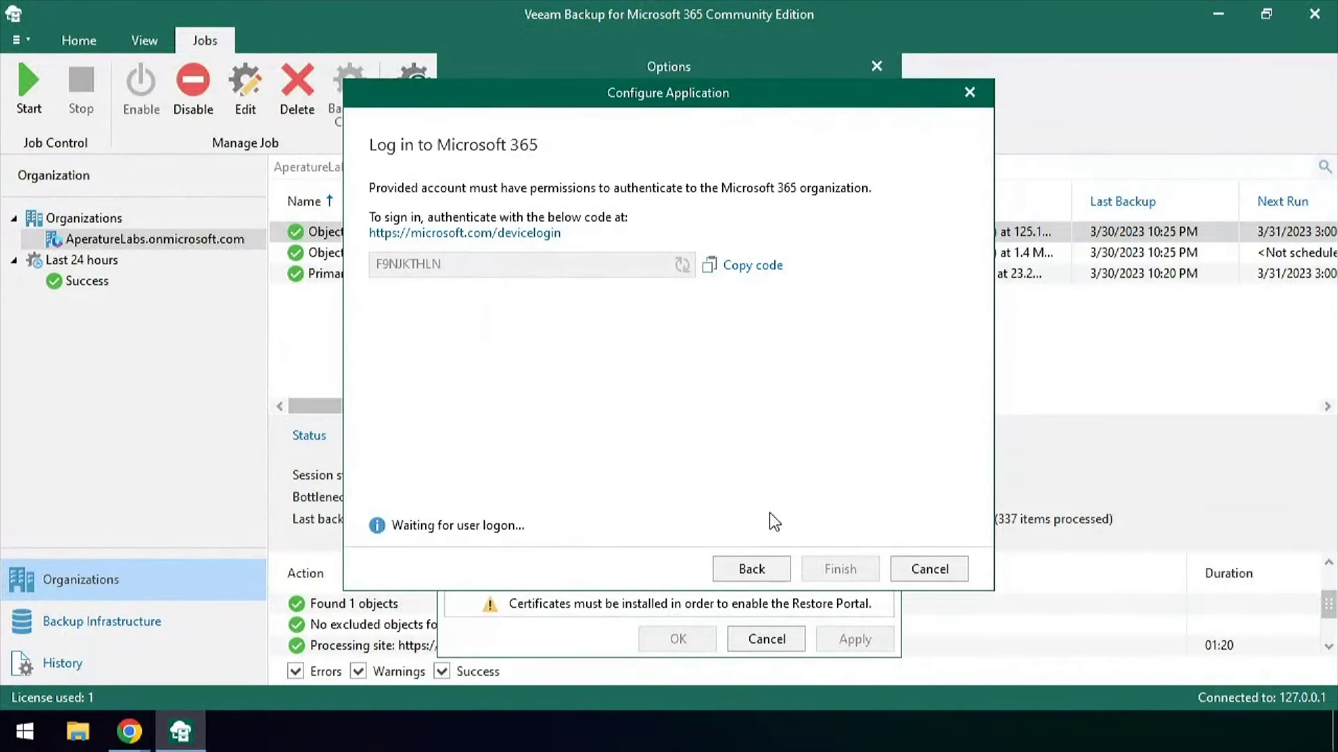
{"action": "left_click", "coordinate": [851, 570]}
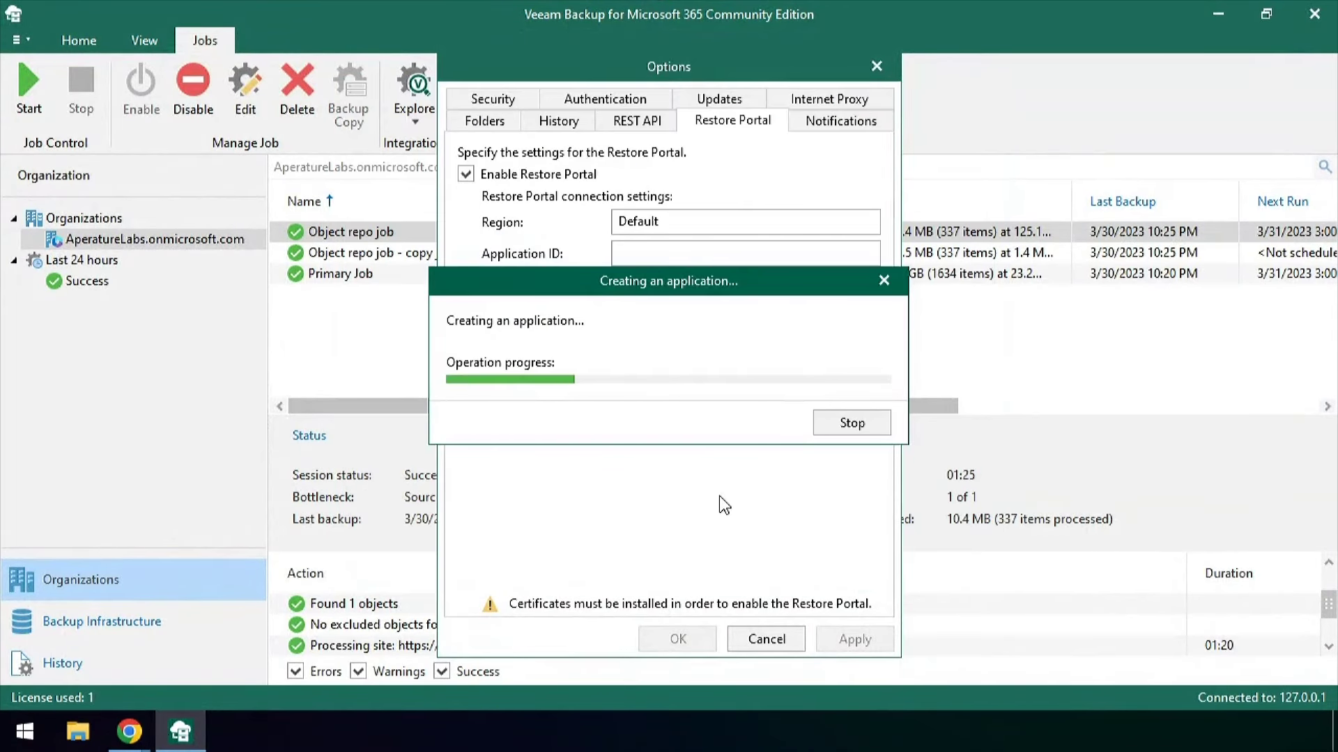
Enable the REST service with a self-signed 'Restful certificate' on port 4443 and apply the options
{"action": "left_click", "coordinate": [861, 639]}
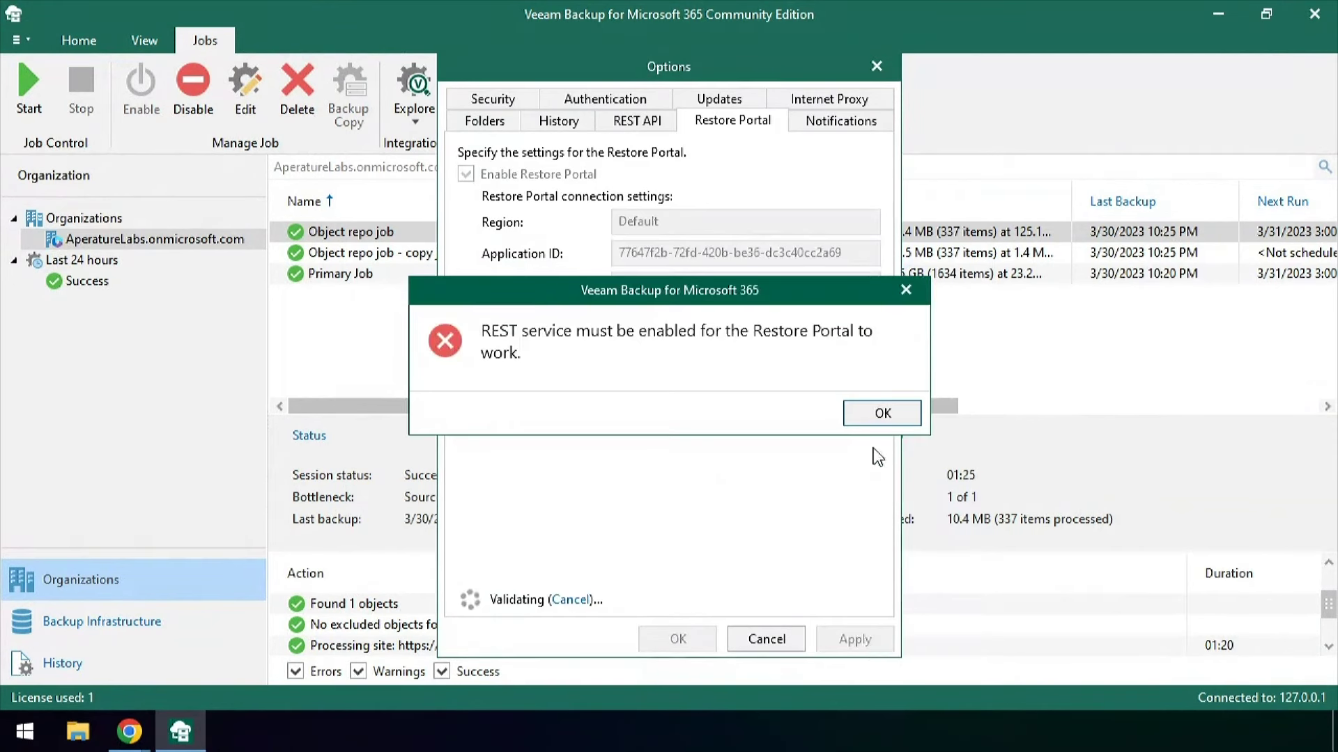
{"action": "left_click", "coordinate": [884, 411]}
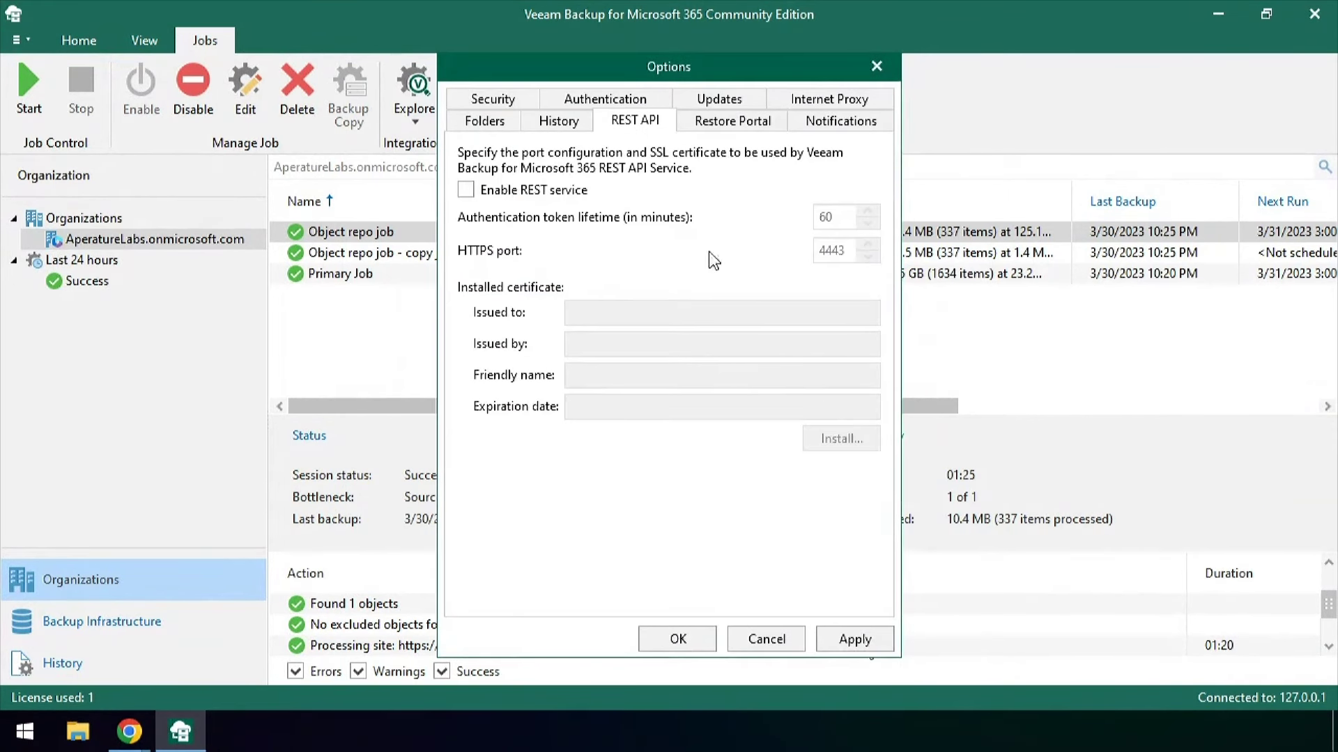
{"action": "left_click", "coordinate": [515, 199]}
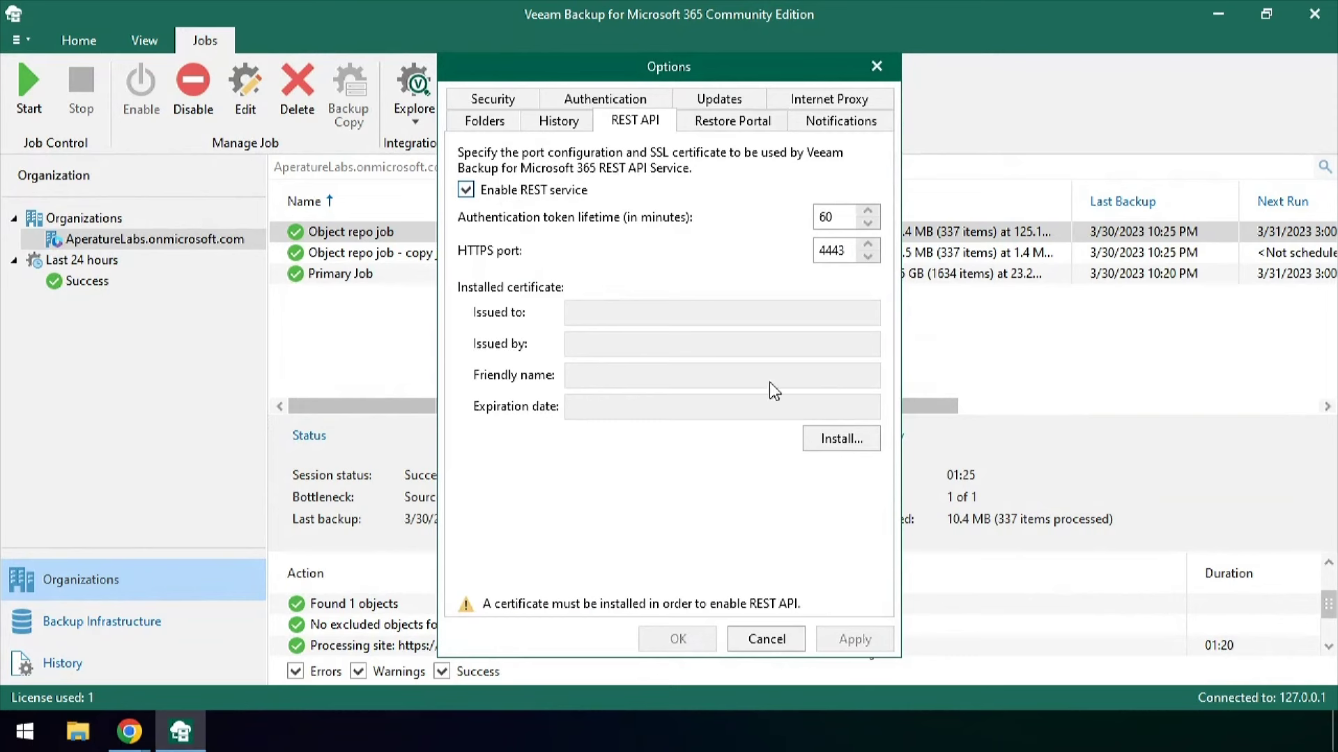
{"action": "left_click", "coordinate": [840, 439]}
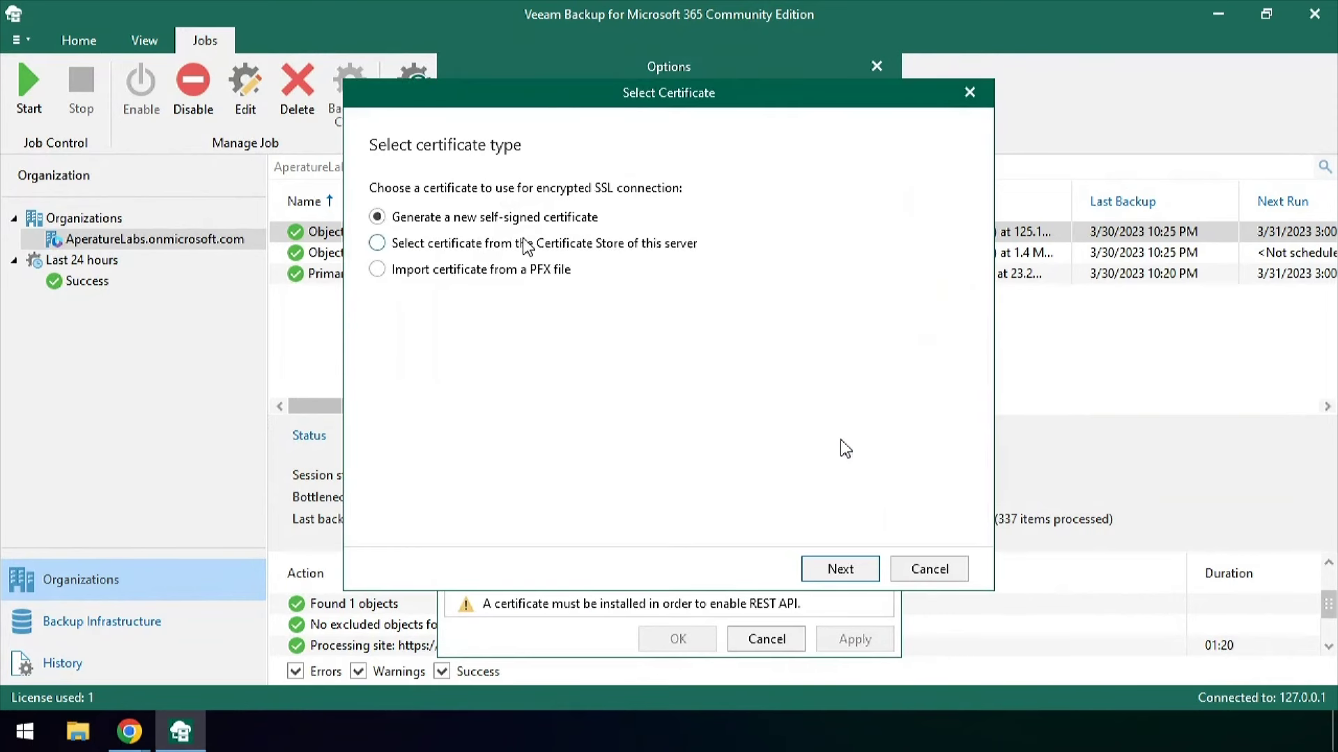
{"action": "left_click", "coordinate": [841, 569]}
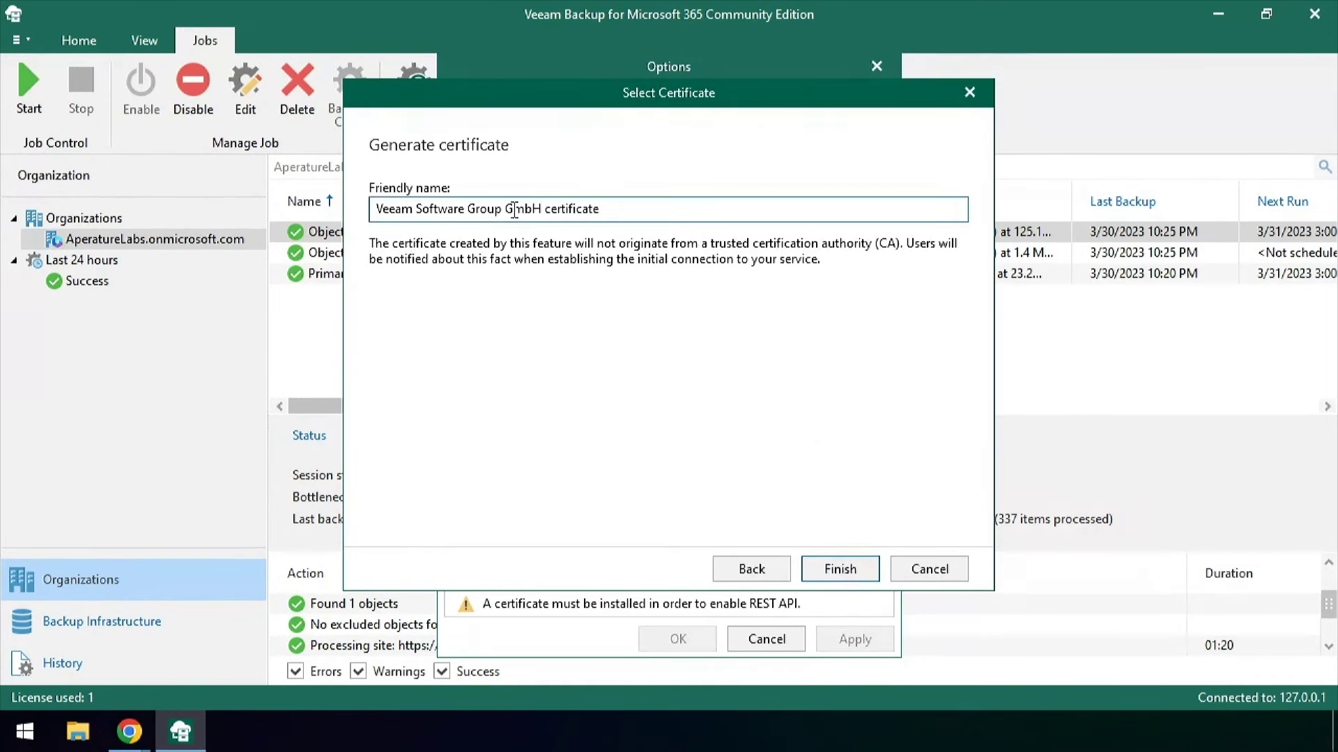
{"action": "left_click_drag", "start_coordinate": [543, 209], "coordinate": [294, 204]}
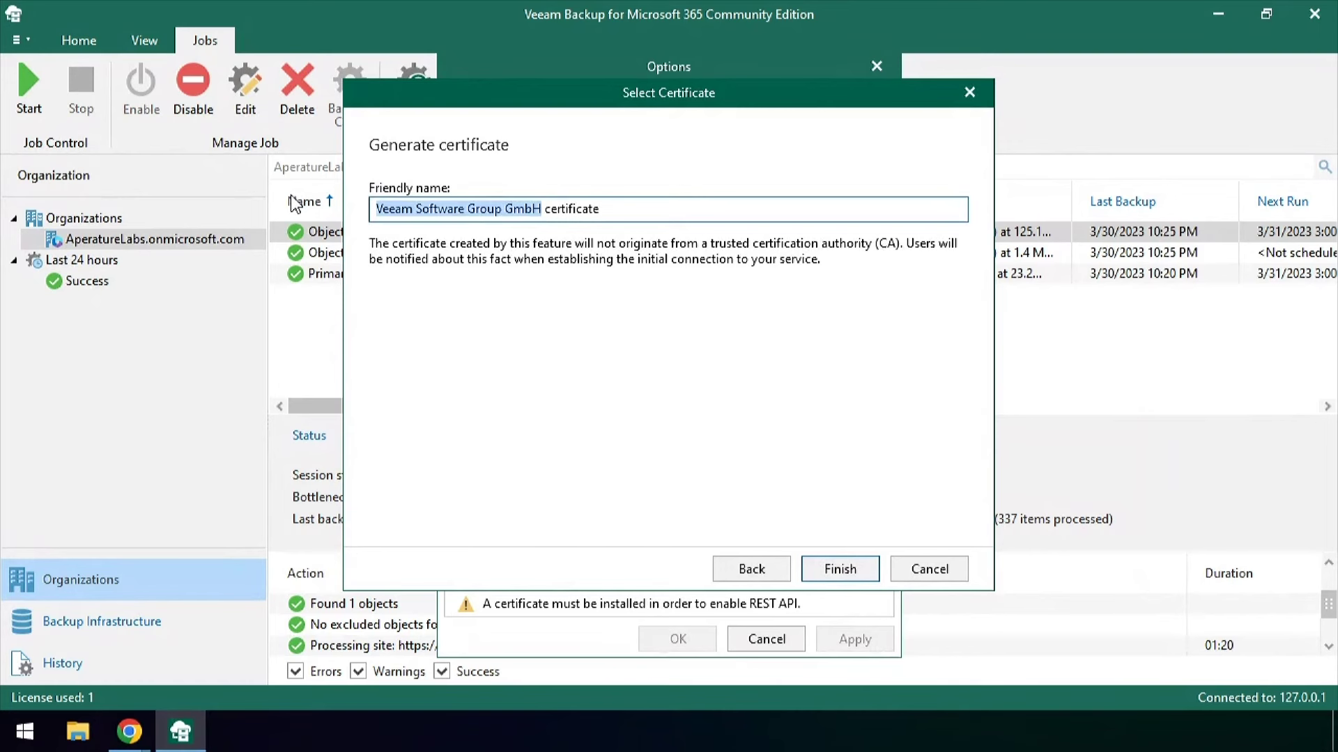
{"action": "type", "text": "Rest"}
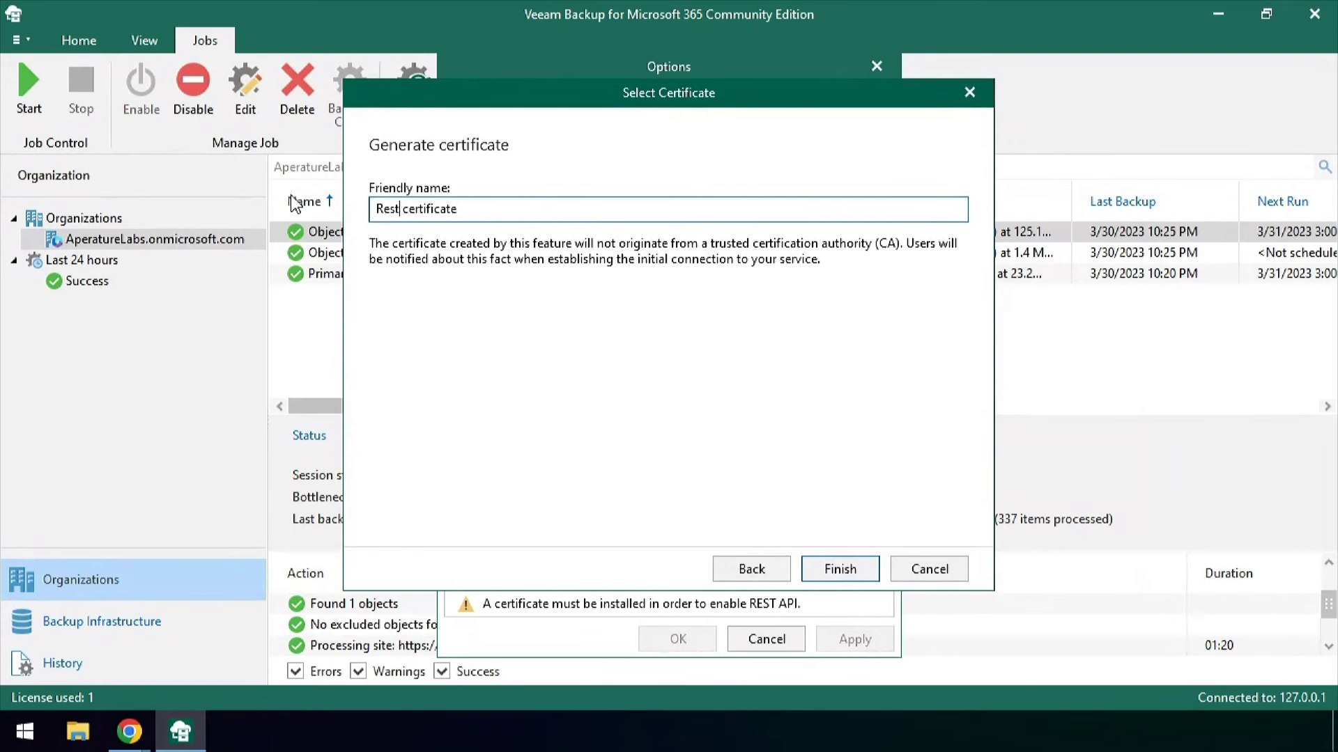
{"action": "type", "text": "ful"}
{"action": "key", "text": "Return"}
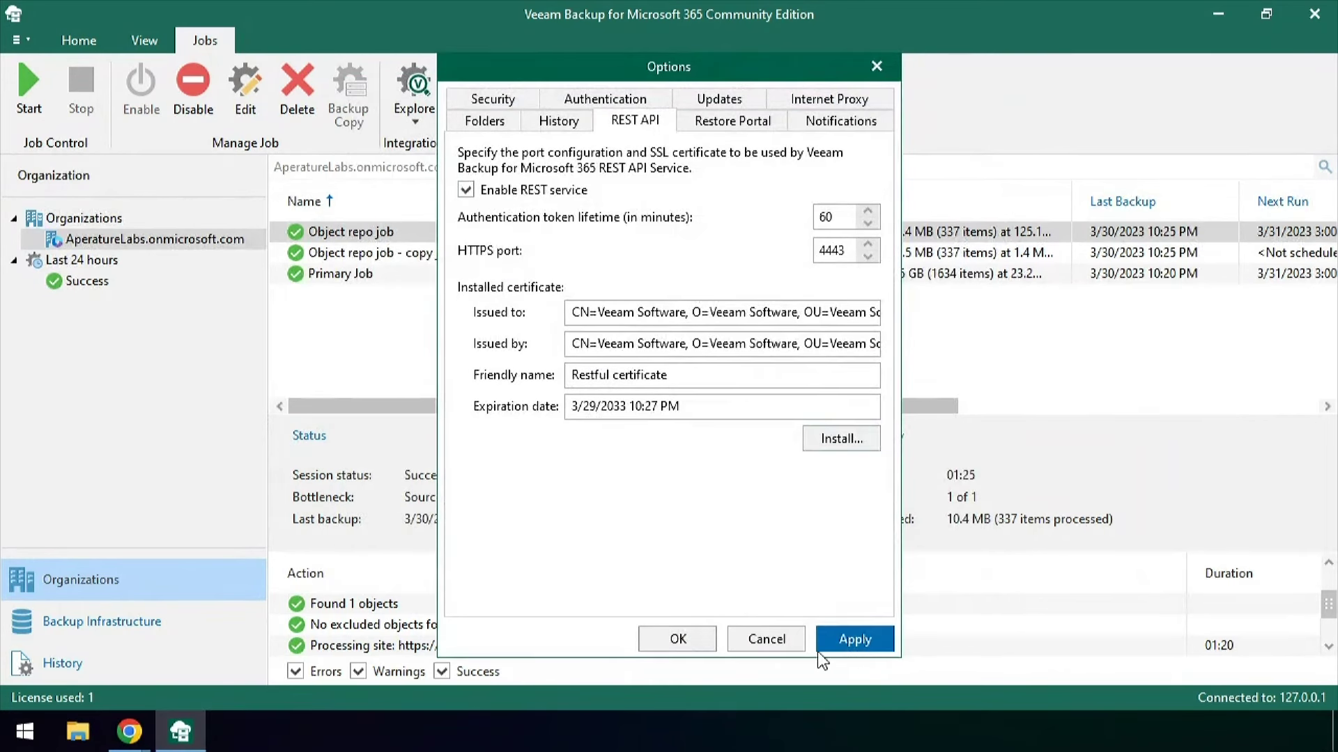
{"action": "left_click", "coordinate": [854, 645]}
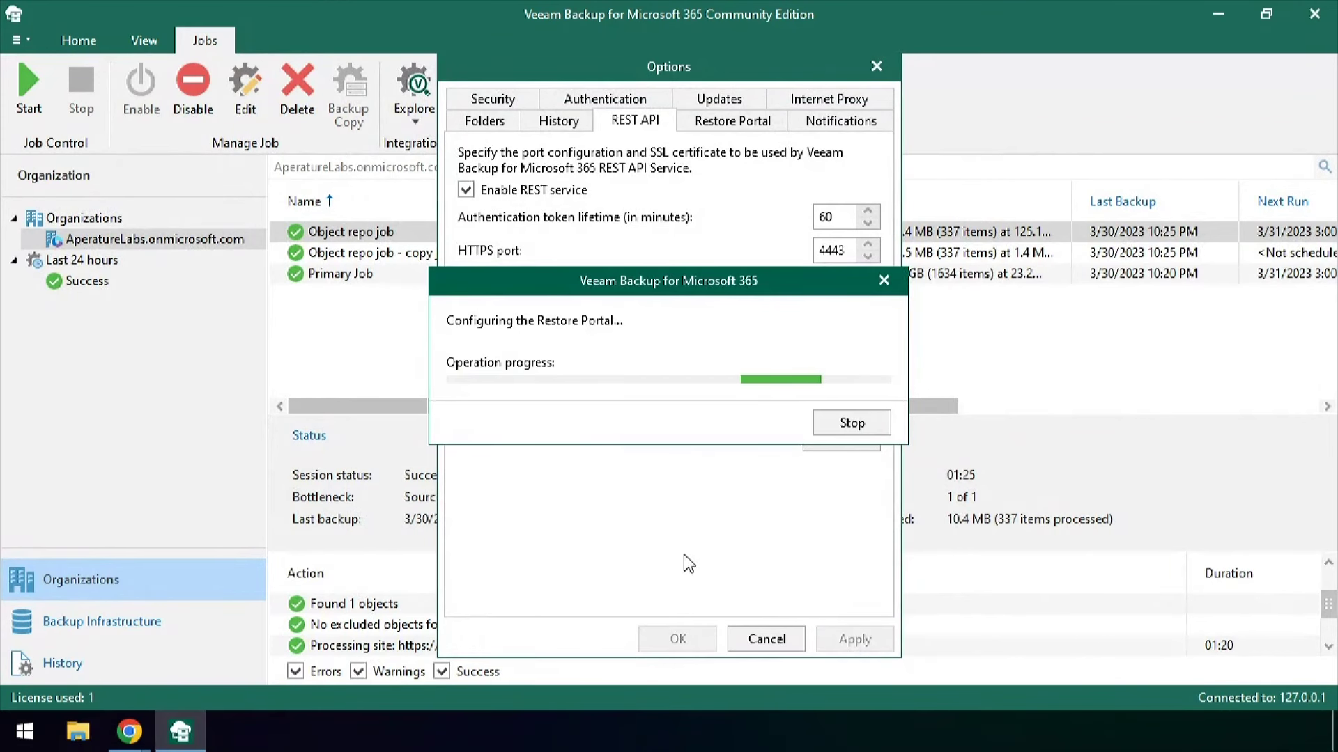
{"action": "left_click", "coordinate": [652, 630]}
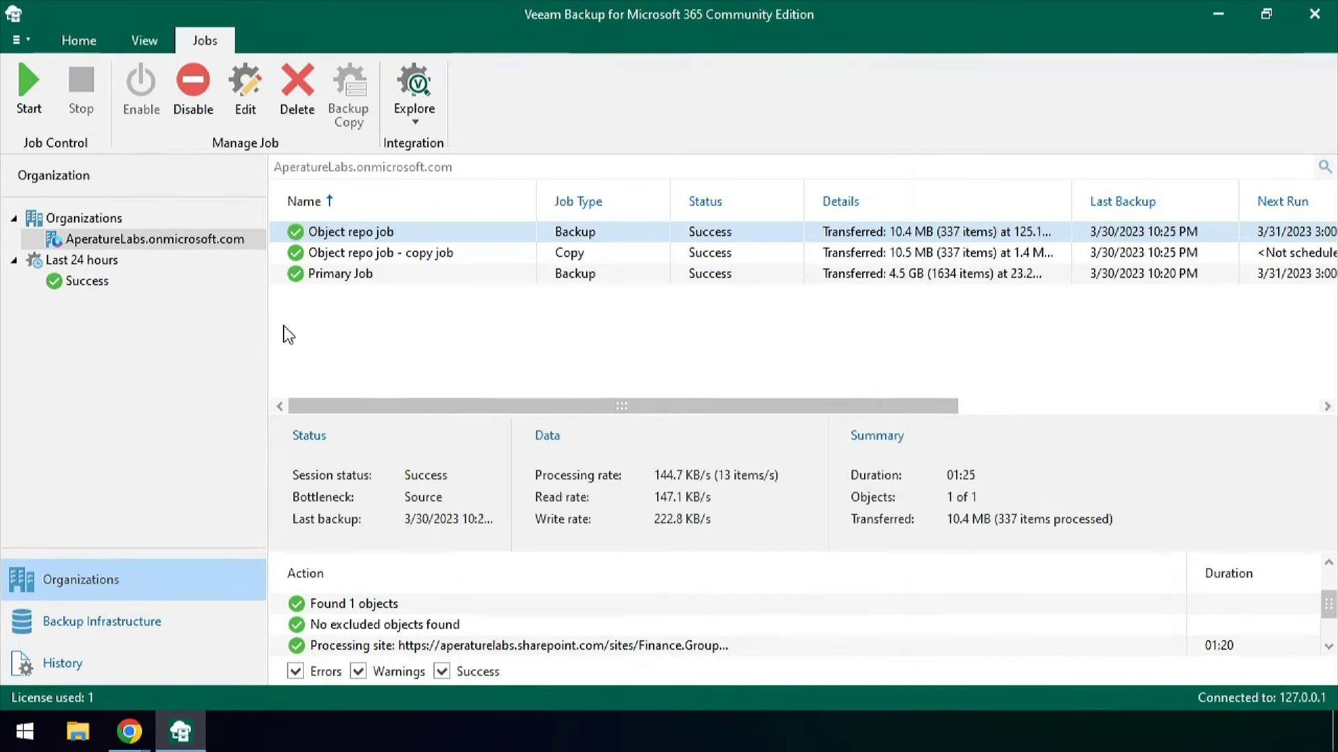
Start a new restore operator role named admins for the AperatureLabs.onmicrosoft.com organization
{"action": "left_click", "coordinate": [20, 40]}
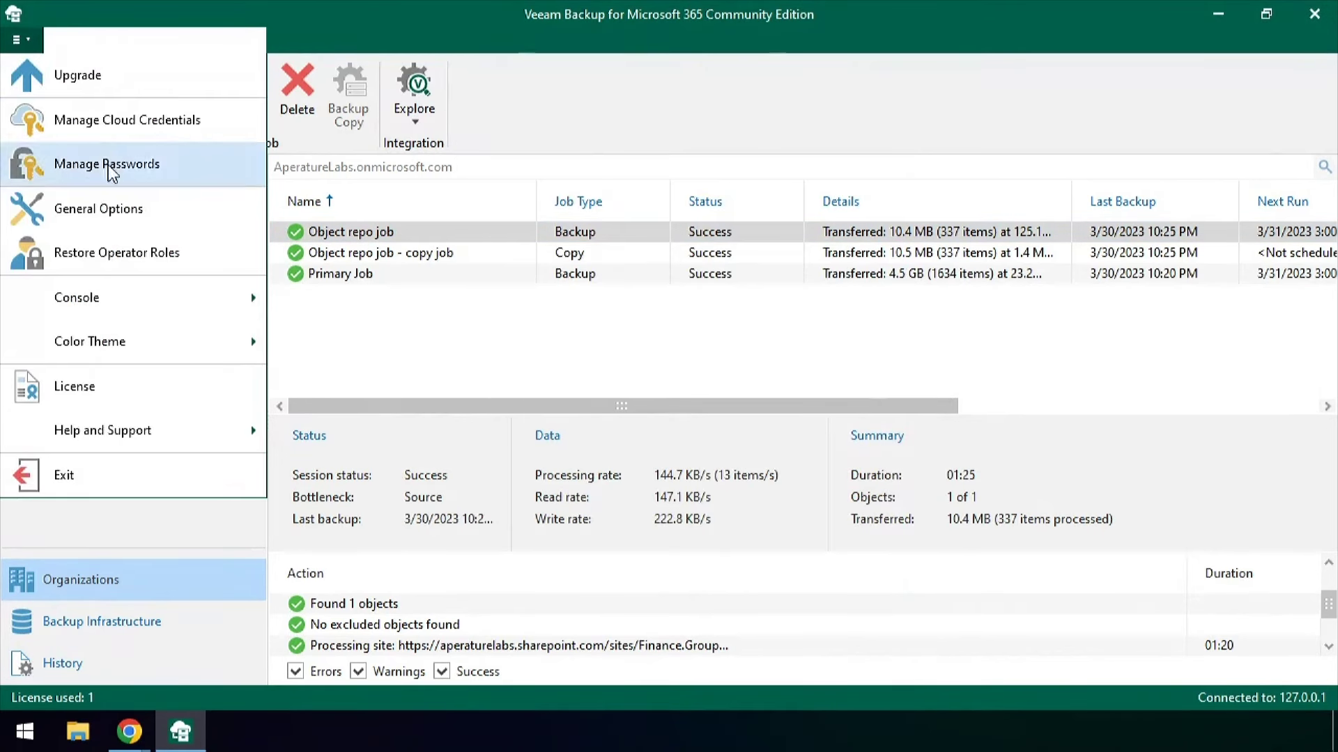
{"action": "left_click", "coordinate": [126, 260]}
{"action": "left_click", "coordinate": [930, 190]}
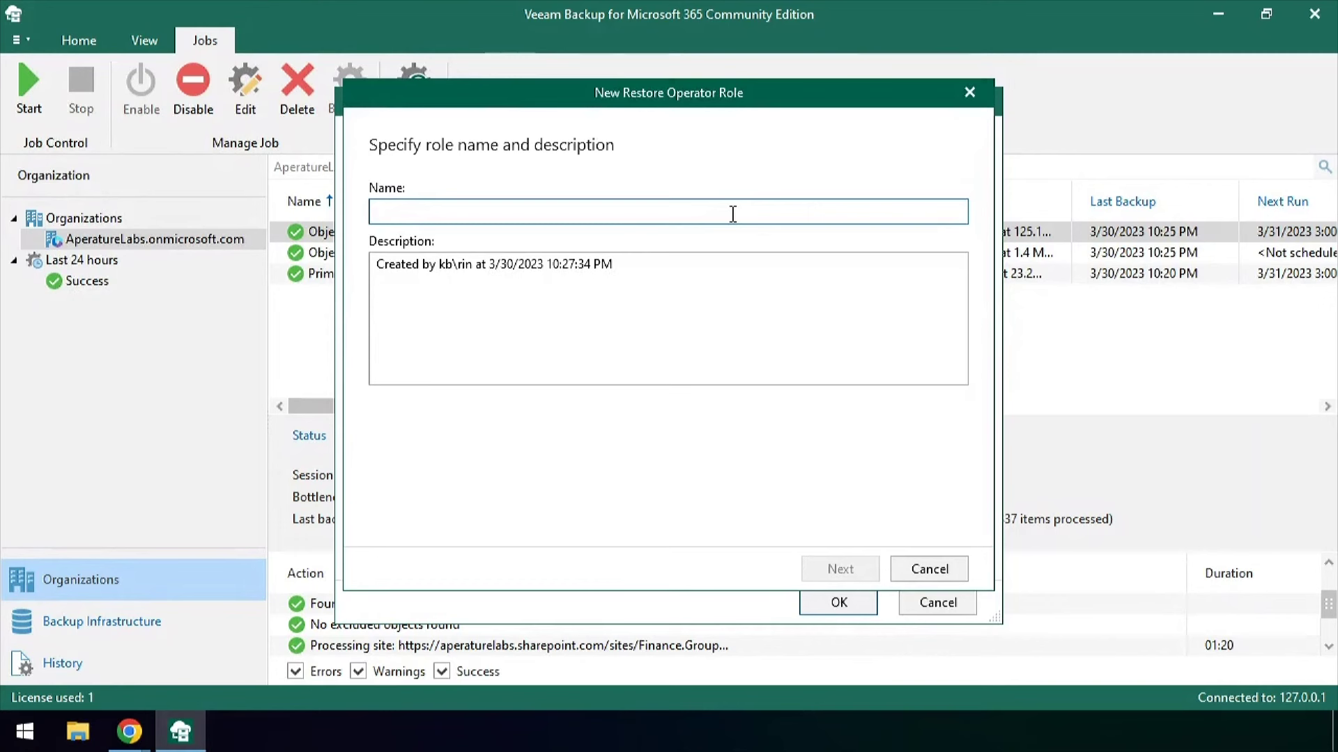
{"action": "type", "text": "admin"}
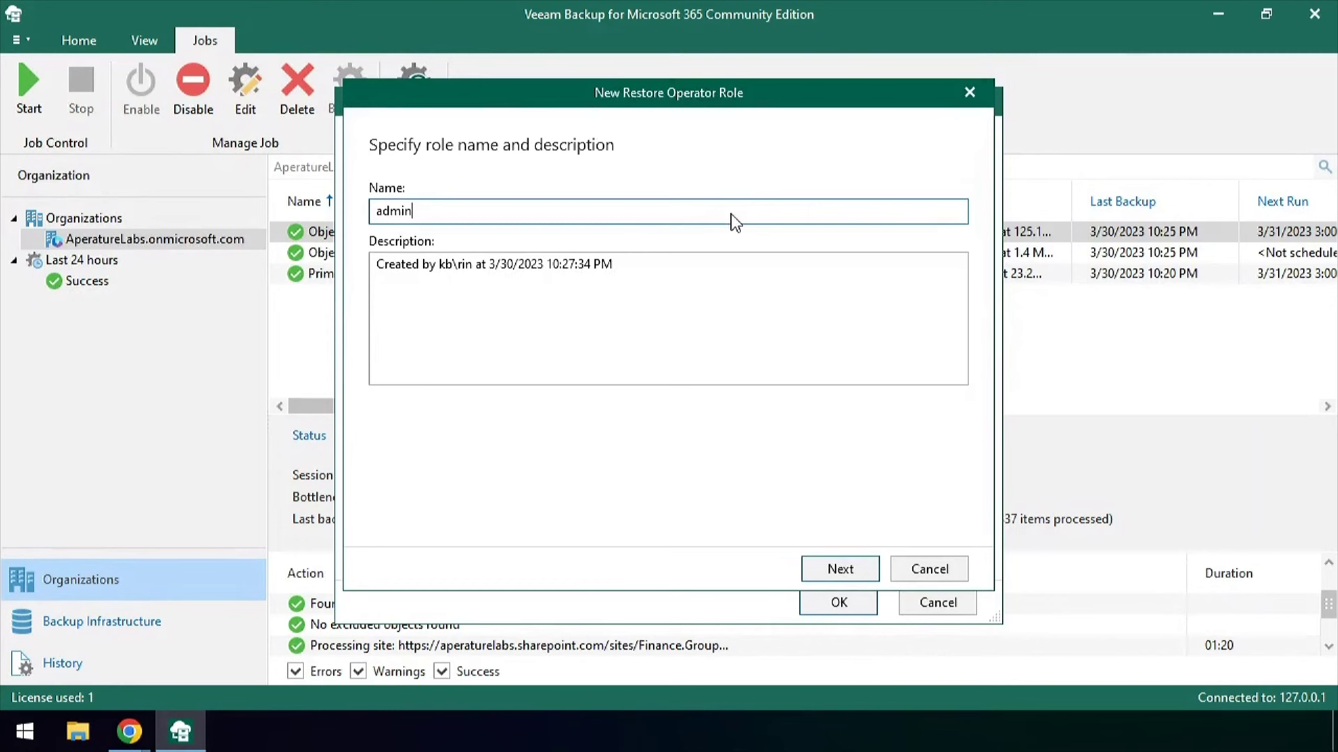
{"action": "key", "text": "Return"}
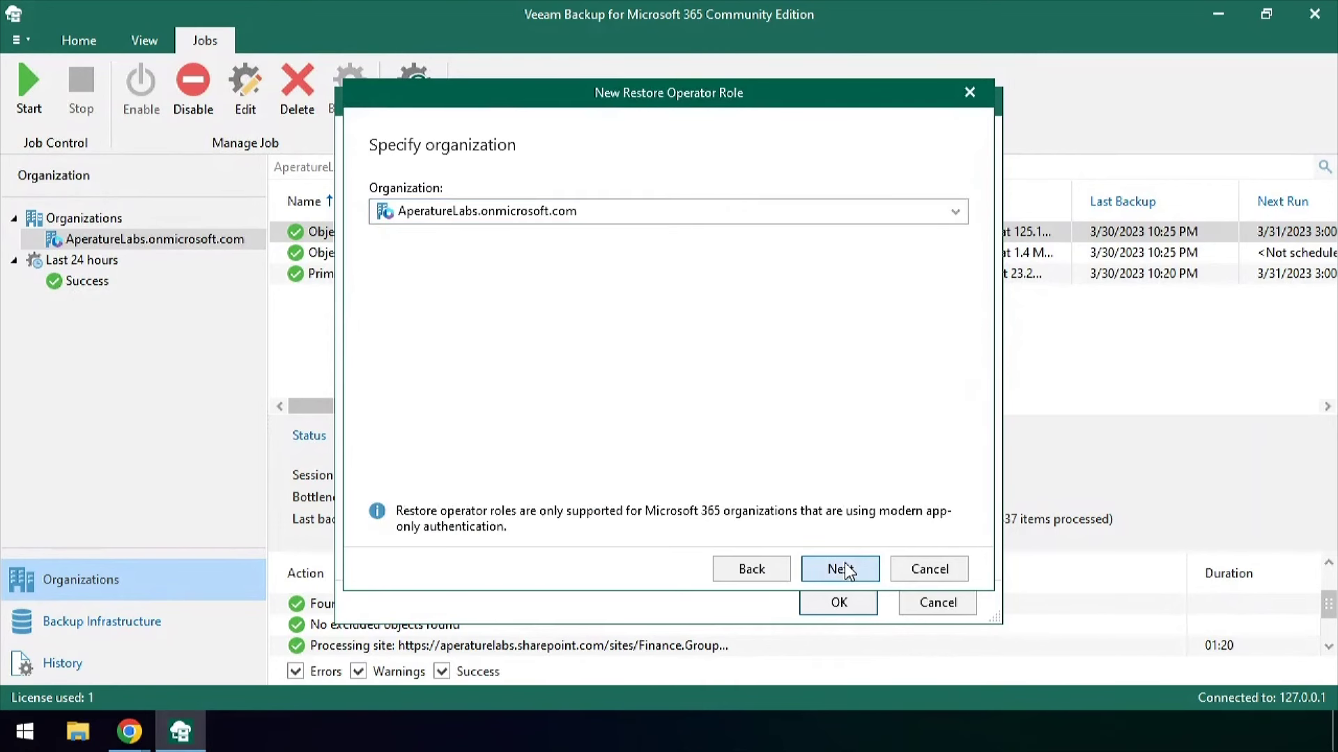
{"action": "left_click", "coordinate": [845, 569]}
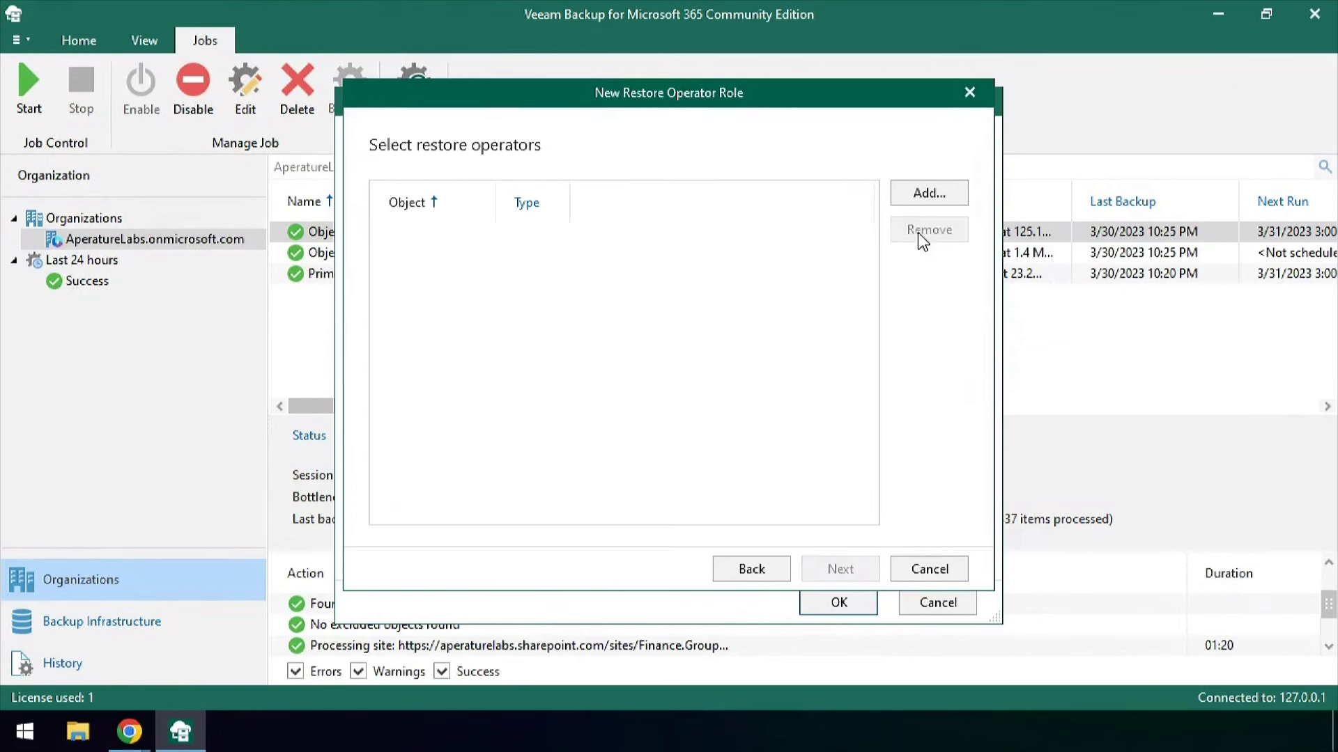
Add the admin user as the role's restore operator
{"action": "left_click", "coordinate": [924, 196]}
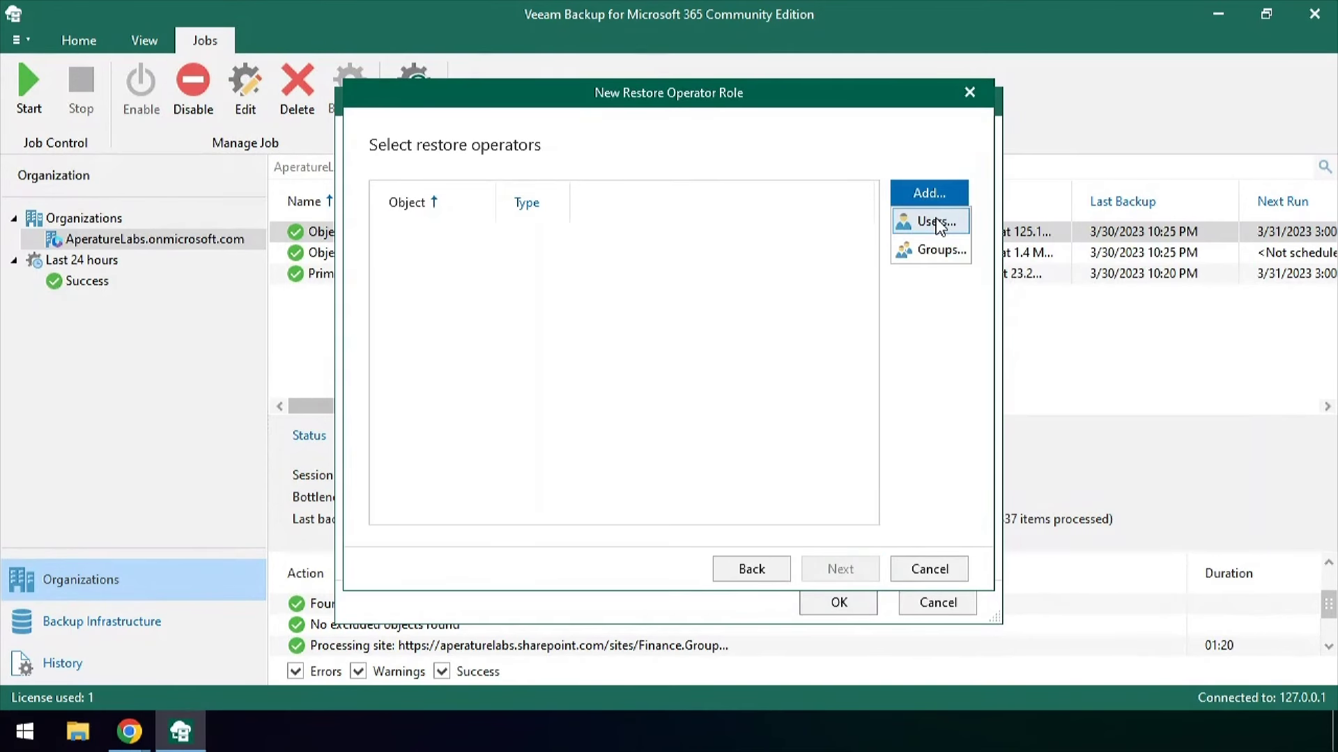
{"action": "left_click", "coordinate": [937, 223]}
{"action": "left_click", "coordinate": [516, 547]}
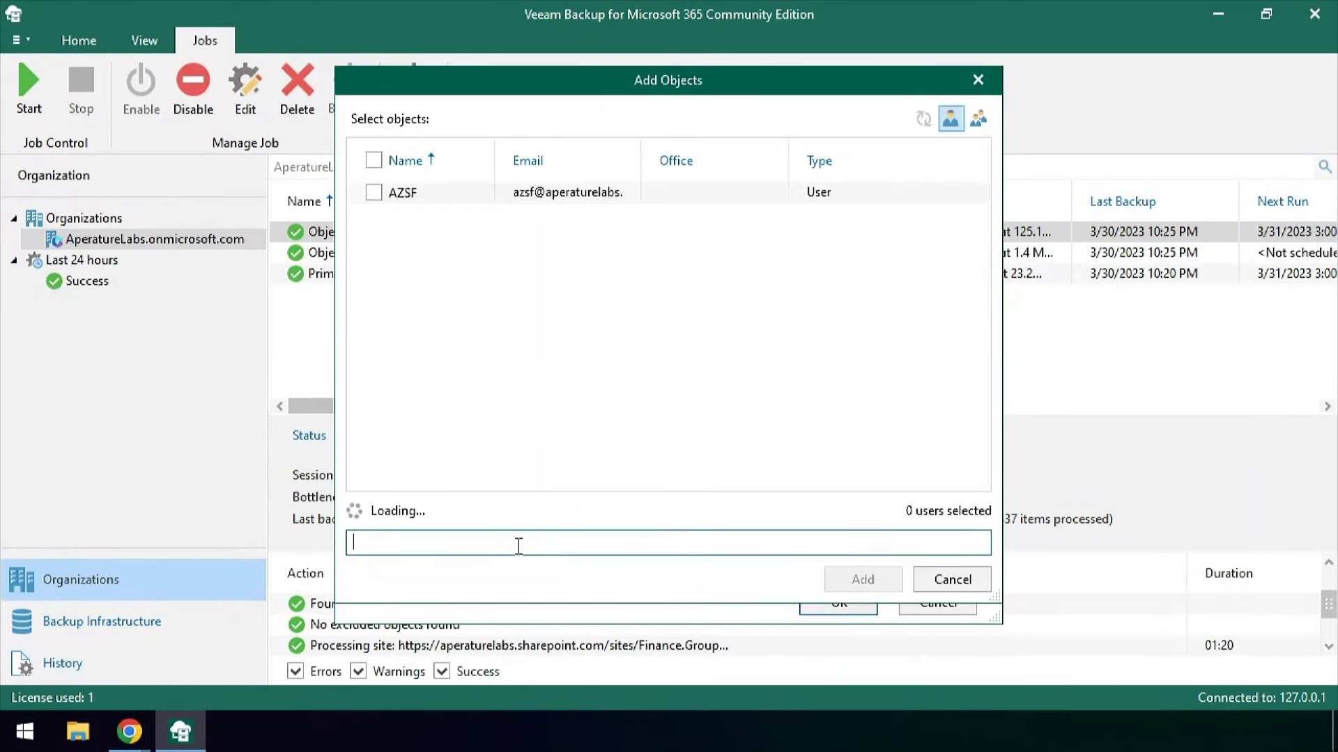
{"action": "type", "text": "rin"}
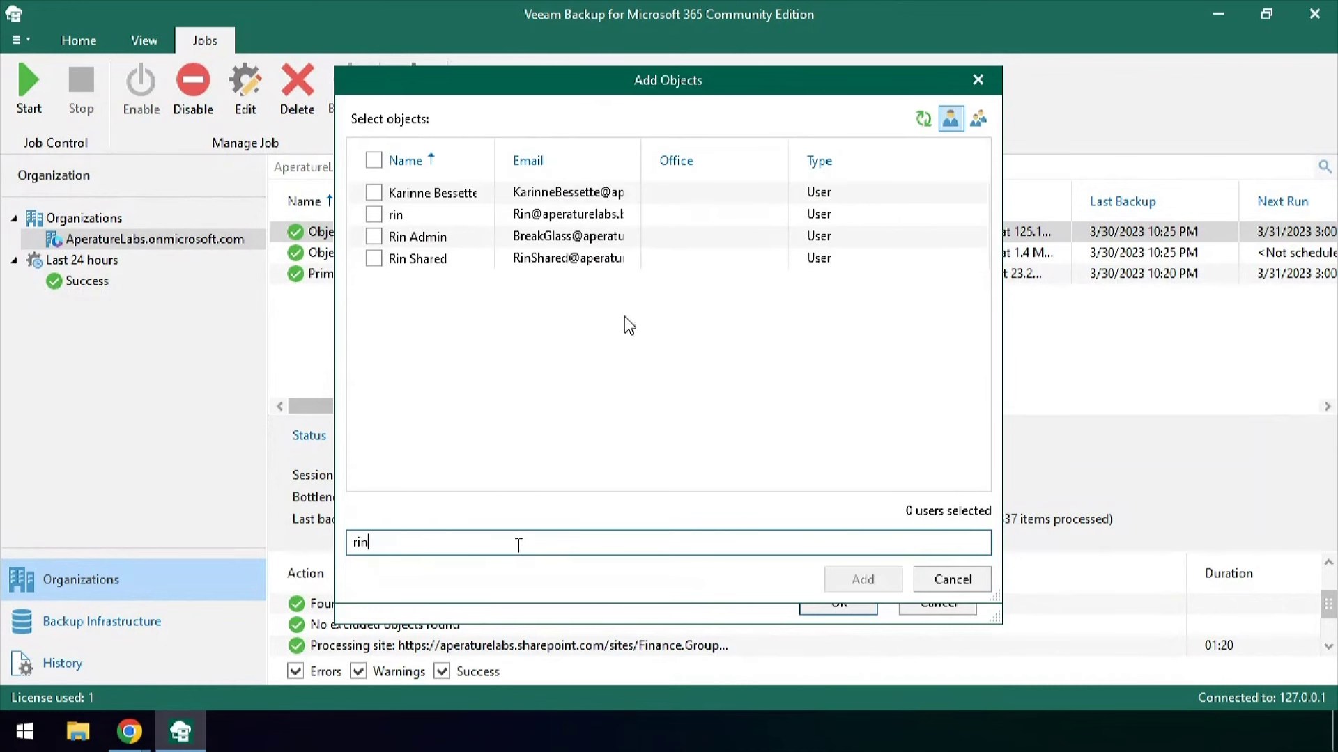
{"action": "left_click", "coordinate": [576, 217]}
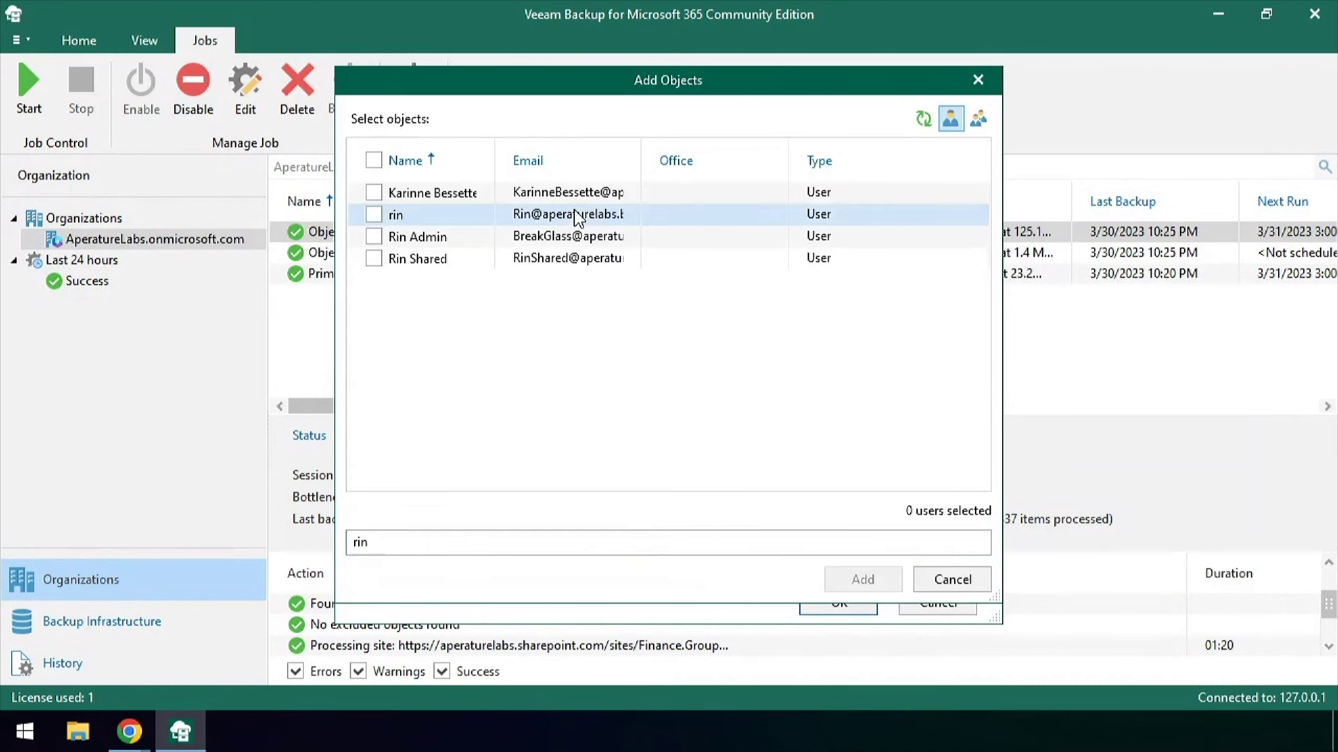
{"action": "left_click", "coordinate": [374, 214]}
{"action": "left_click", "coordinate": [863, 579]}
Keep the entire organization as managed objects, create the admins role, and close the roles list
{"action": "left_click", "coordinate": [868, 570]}
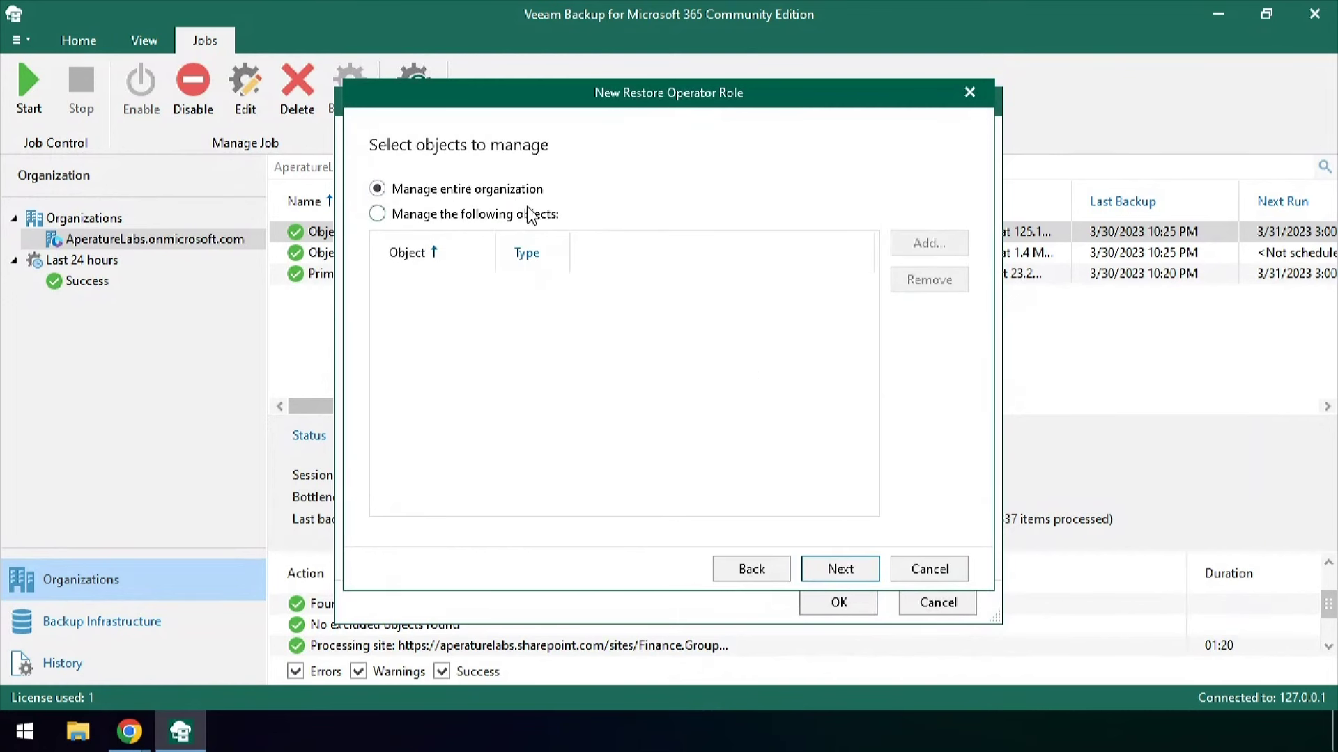
{"action": "left_click", "coordinate": [530, 213]}
{"action": "left_click", "coordinate": [926, 245]}
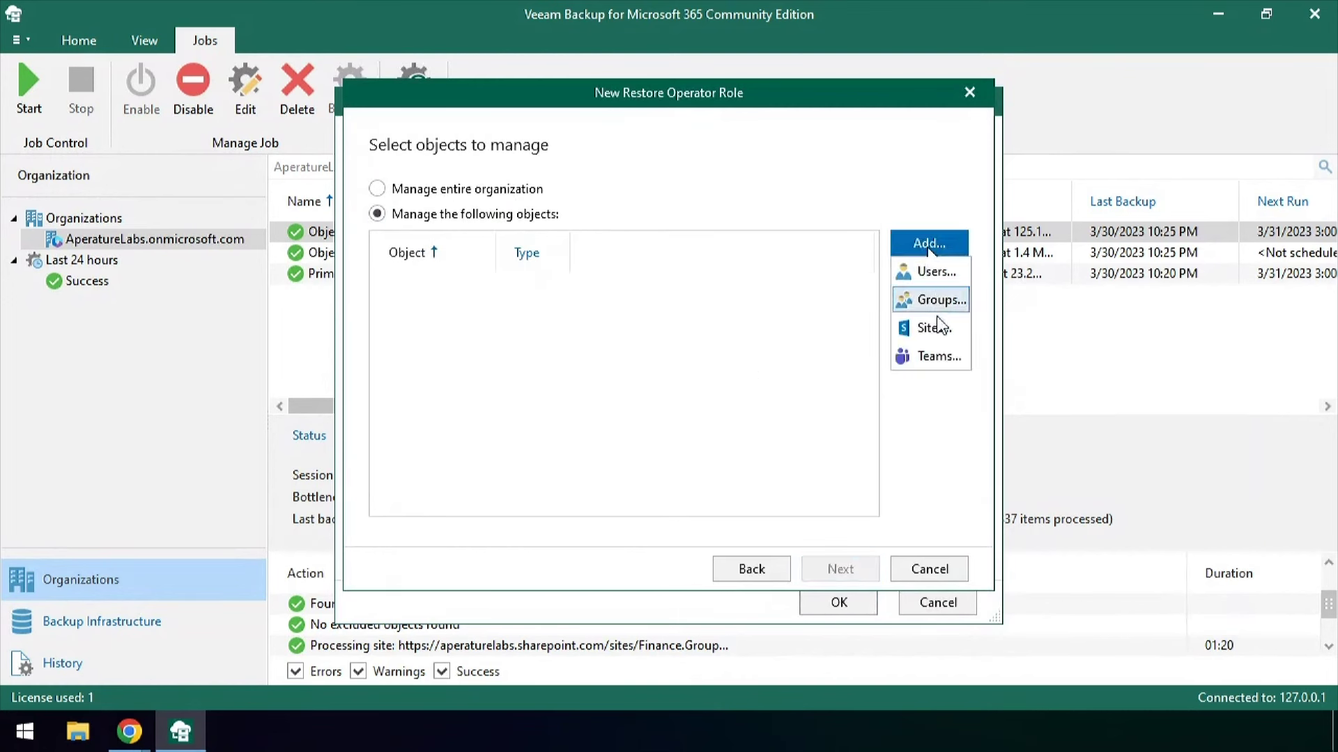
{"action": "left_click", "coordinate": [453, 191]}
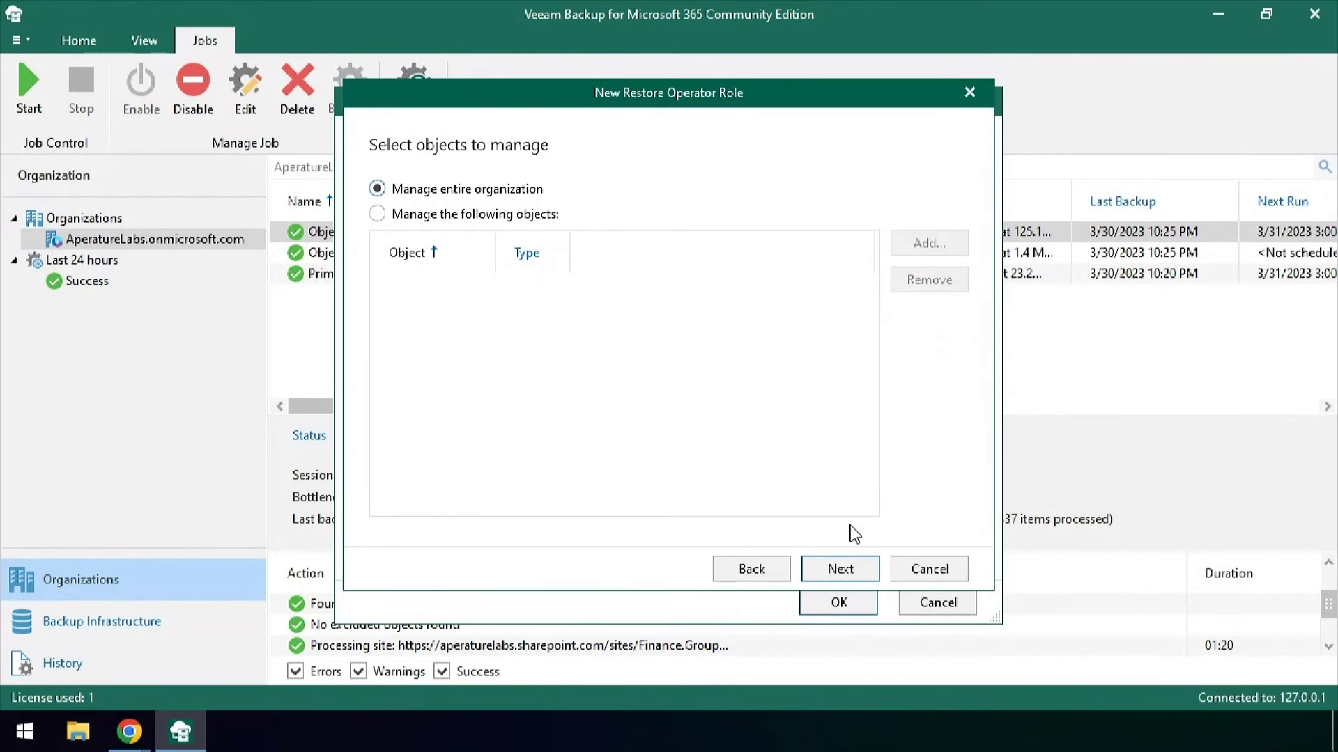
{"action": "left_click", "coordinate": [840, 568]}
{"action": "left_click", "coordinate": [843, 567]}
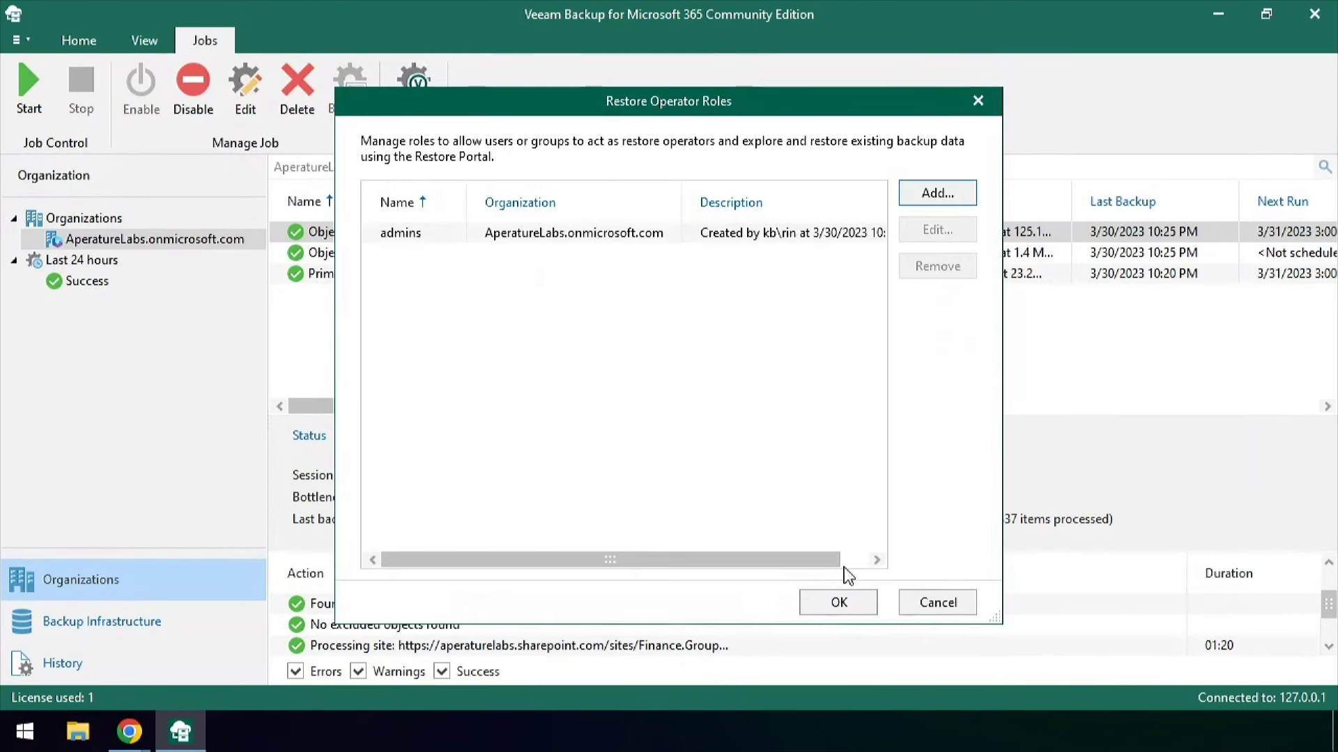
{"action": "left_click", "coordinate": [846, 610]}
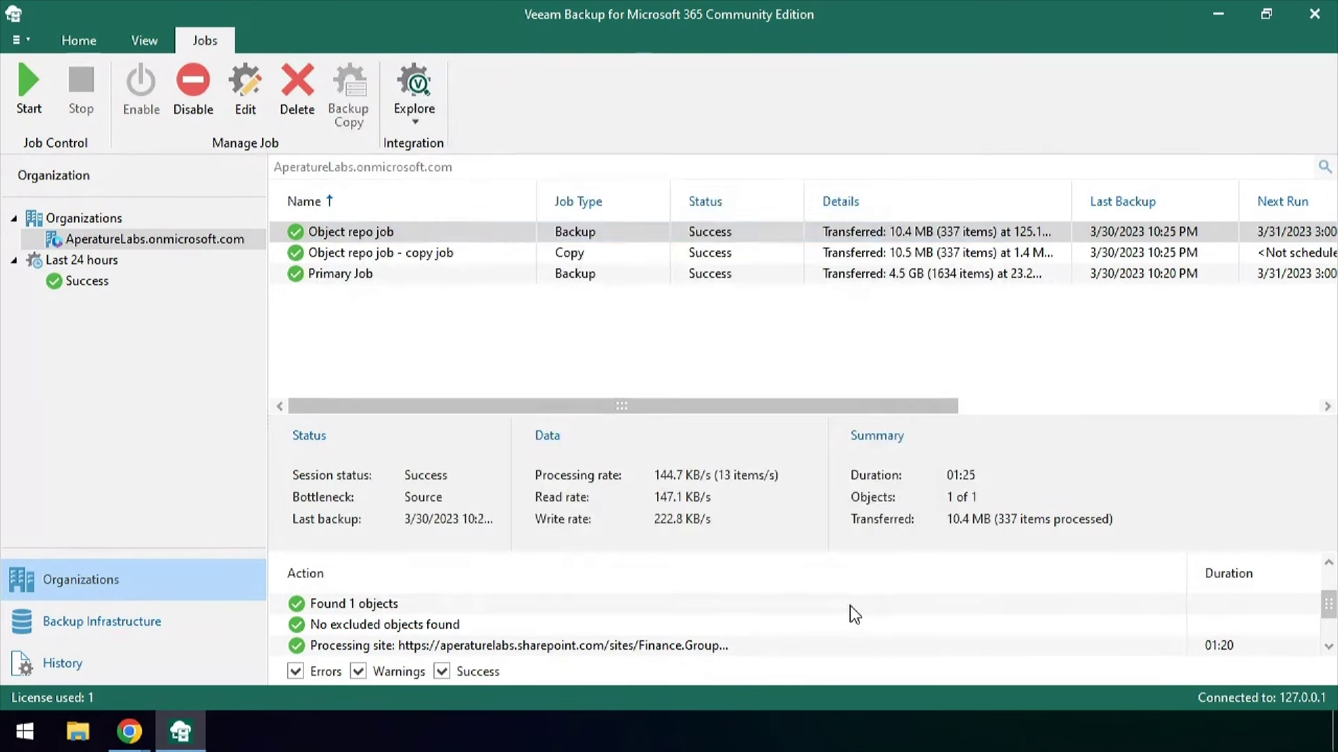
{"action": "mouse_move", "coordinate": [133, 739]}
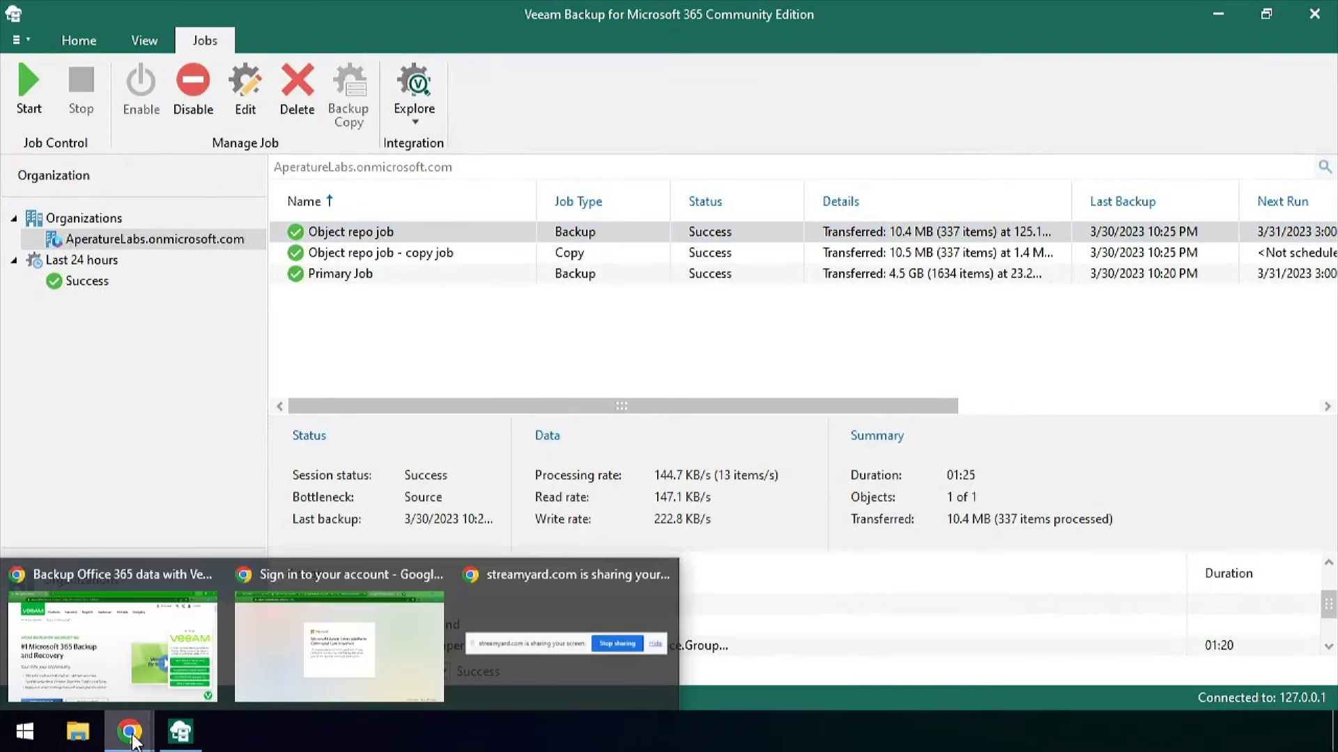
{"action": "left_click", "coordinate": [334, 662]}
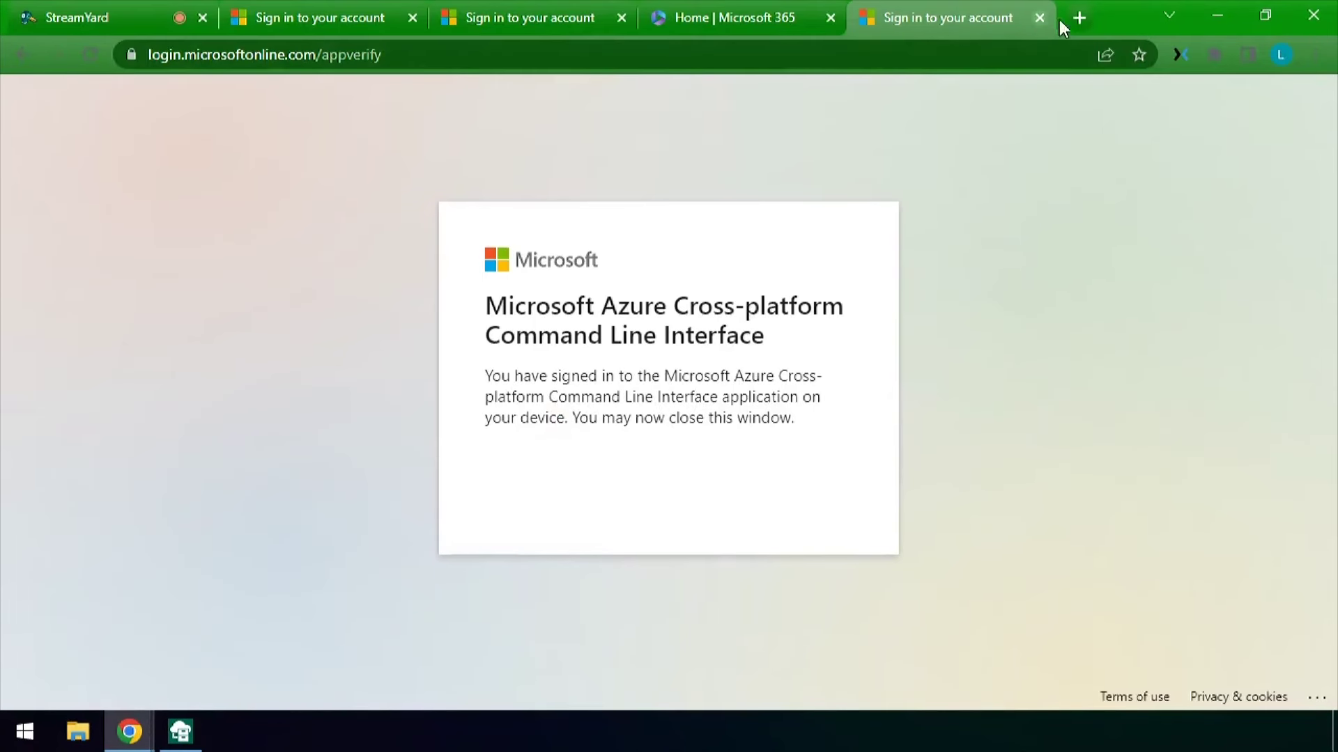
{"action": "left_click", "coordinate": [1079, 18]}
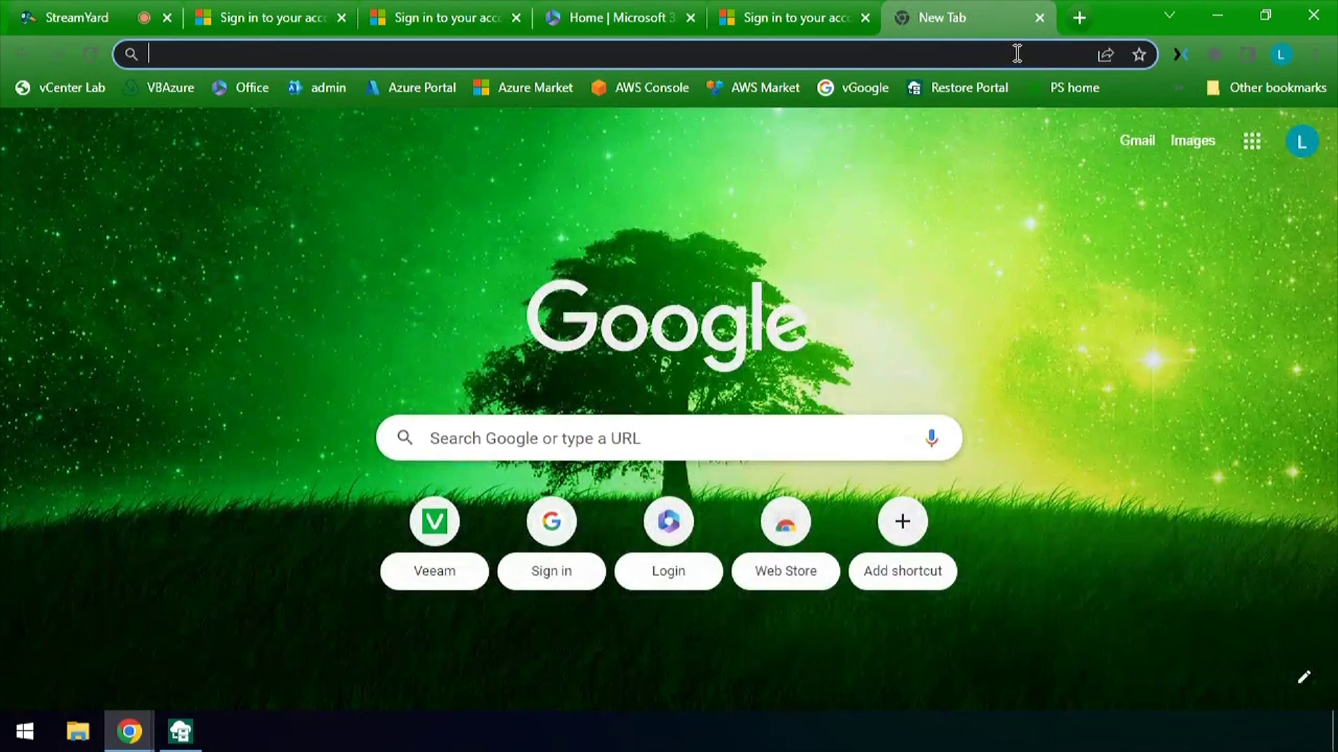
{"action": "left_click", "coordinate": [1019, 52]}
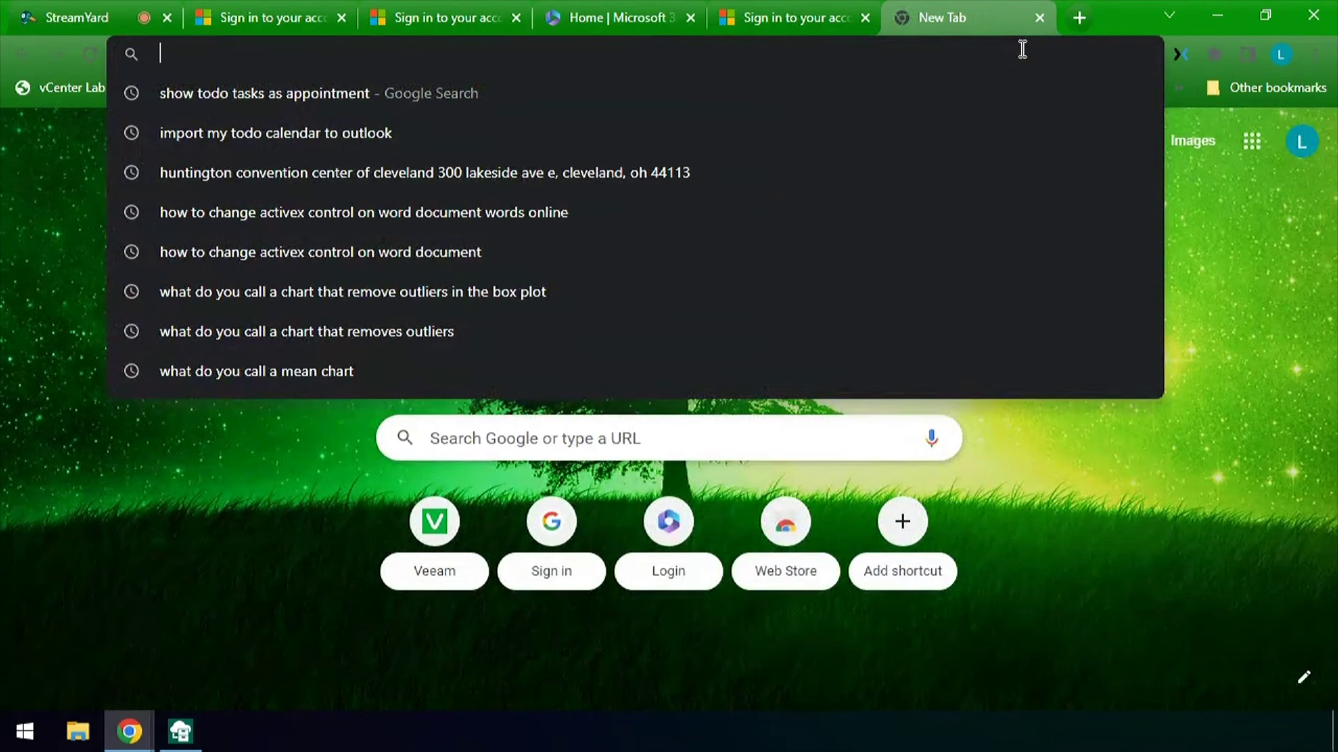
{"action": "type", "text": "https"}
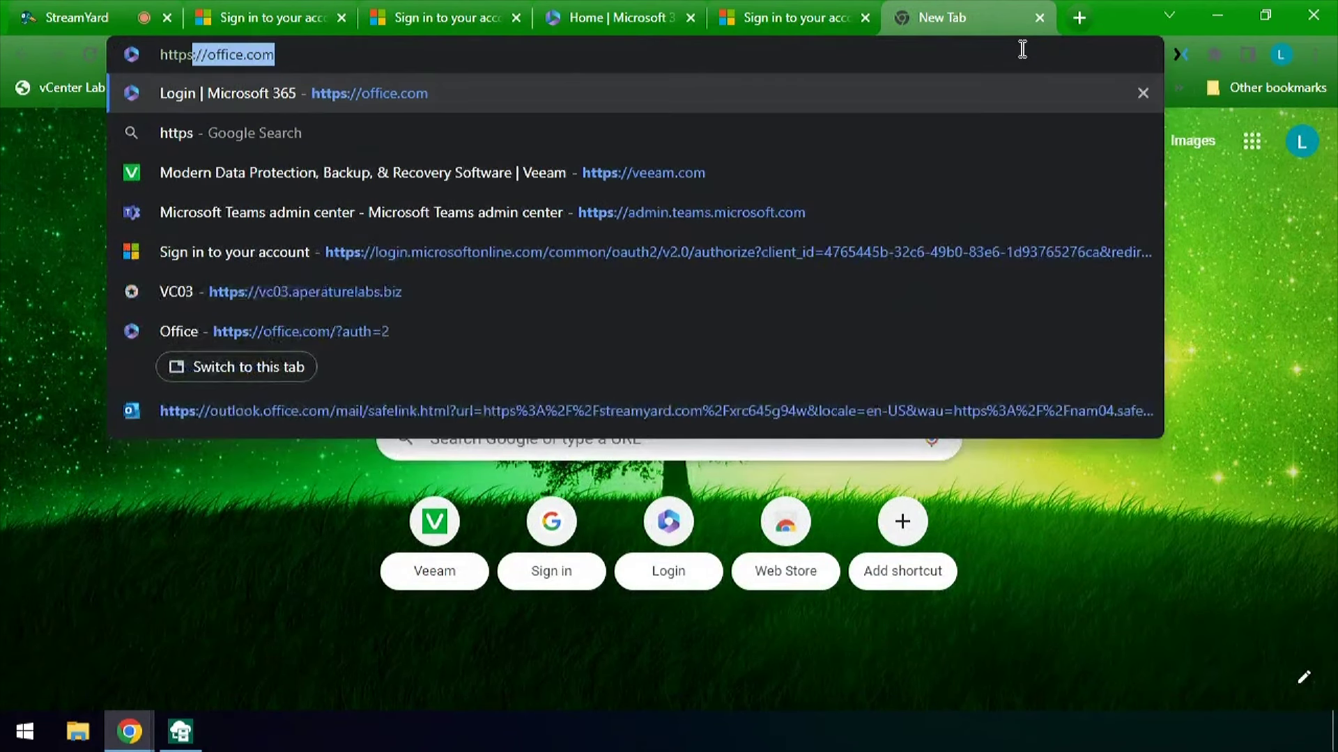
{"action": "type", "text": "://172.31.118.35:44"}
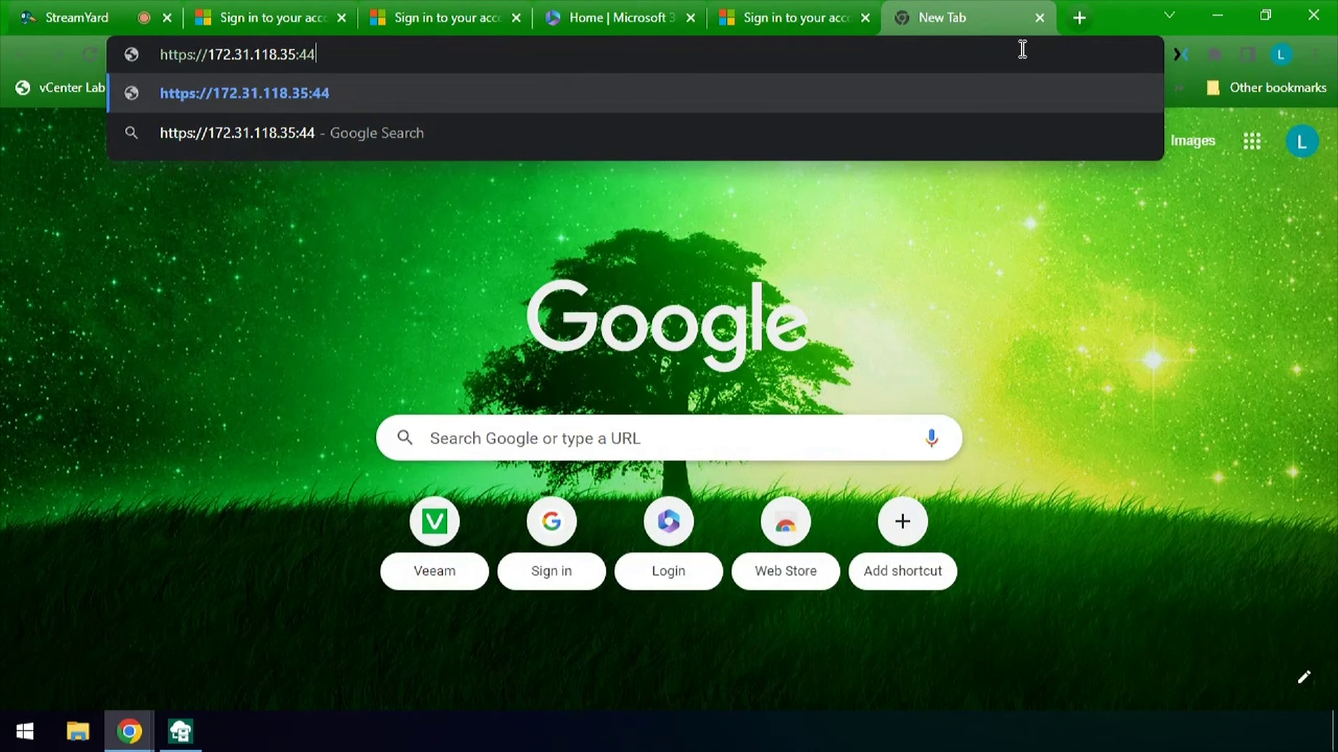
{"action": "type", "text": "43"}
{"action": "key", "text": "Return"}
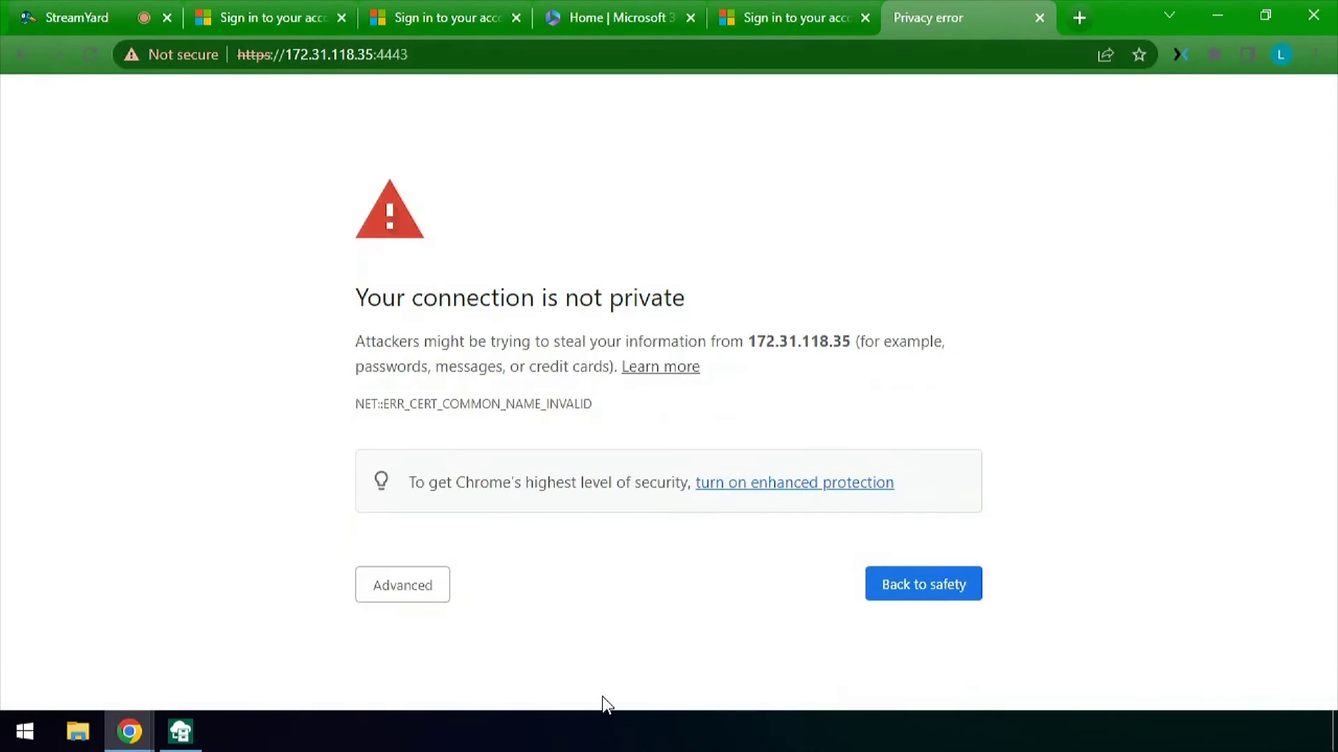
{"action": "left_click", "coordinate": [428, 593]}
{"action": "scroll", "coordinate": [436, 610], "scroll_direction": "down", "scroll_amount": 2}
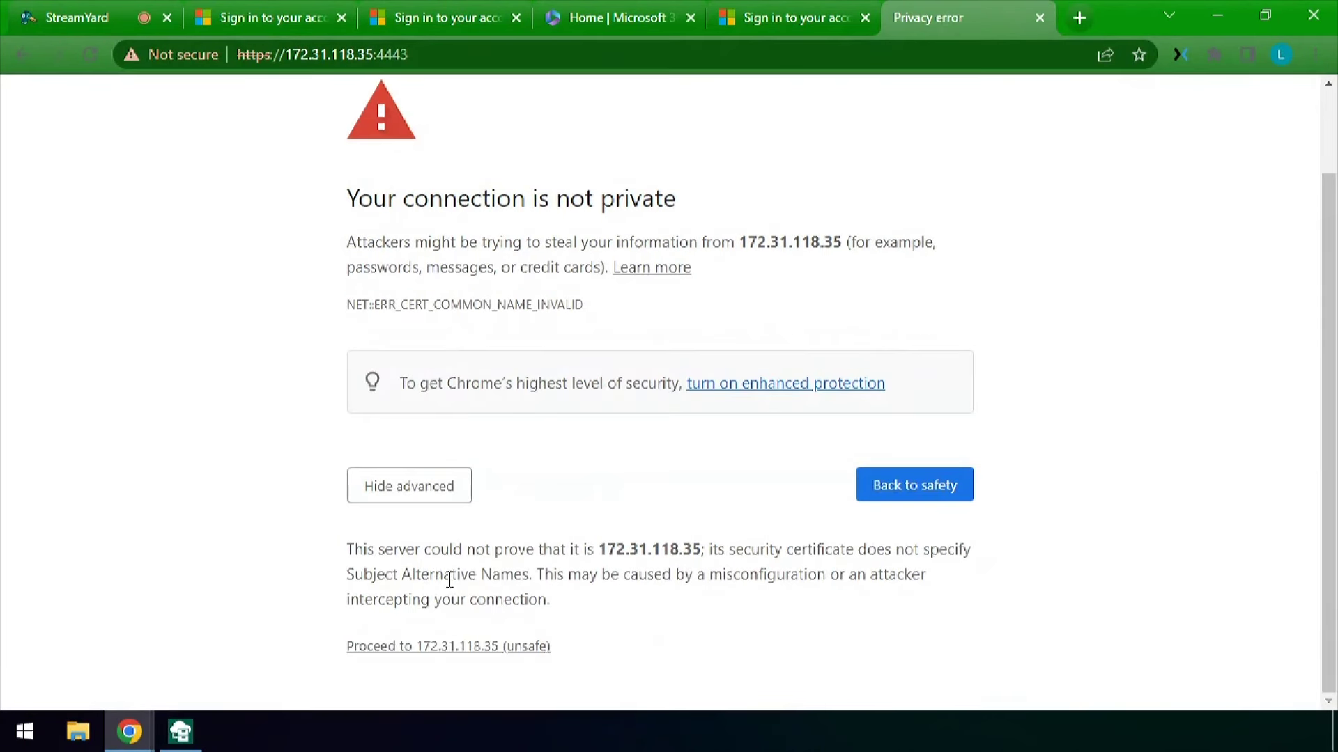
{"action": "left_click", "coordinate": [448, 647]}
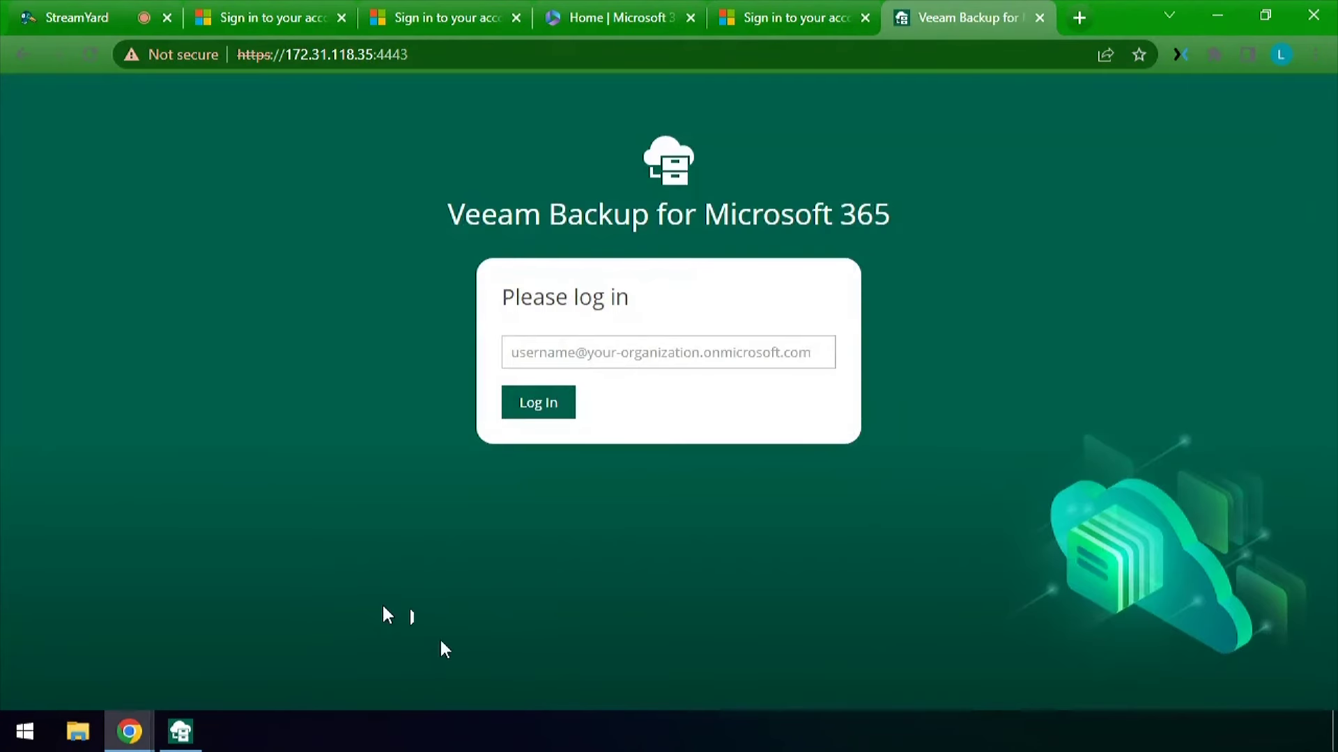
Sign in to the Restore Portal with the restore operator's username
{"action": "left_click", "coordinate": [662, 352]}
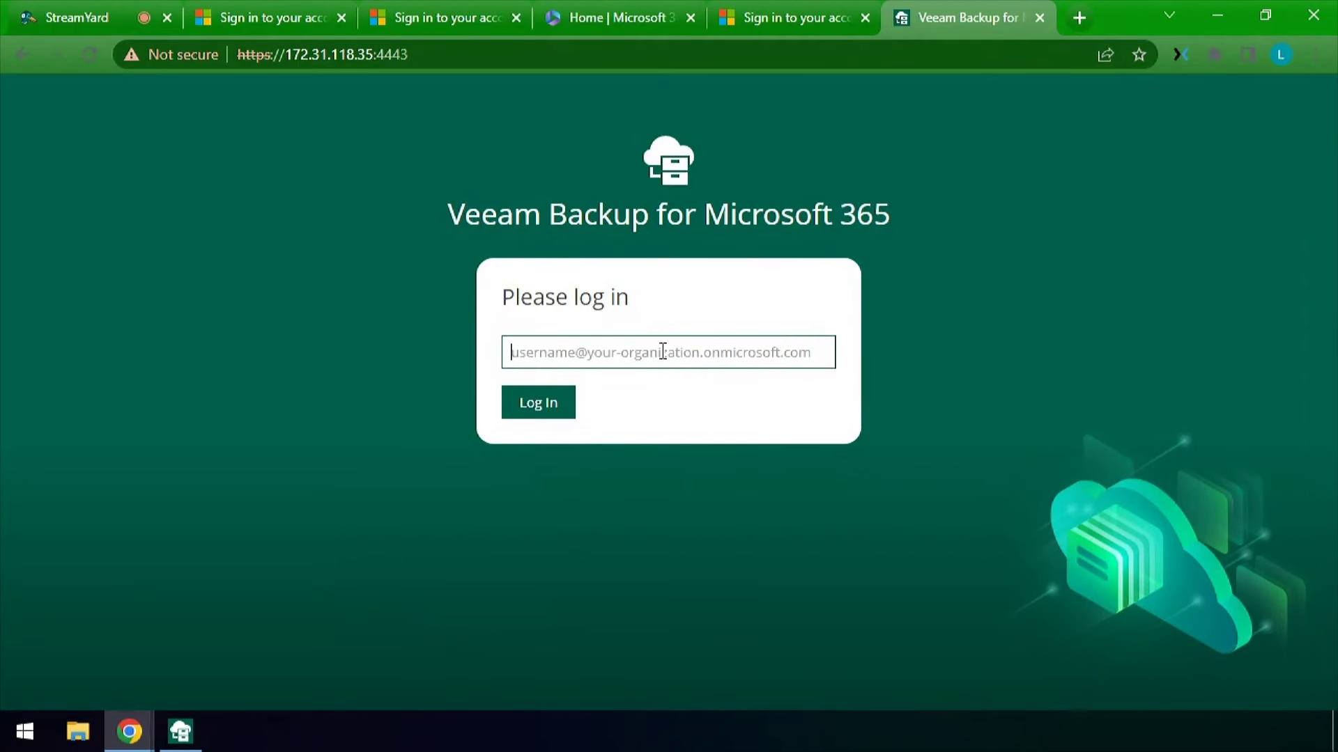
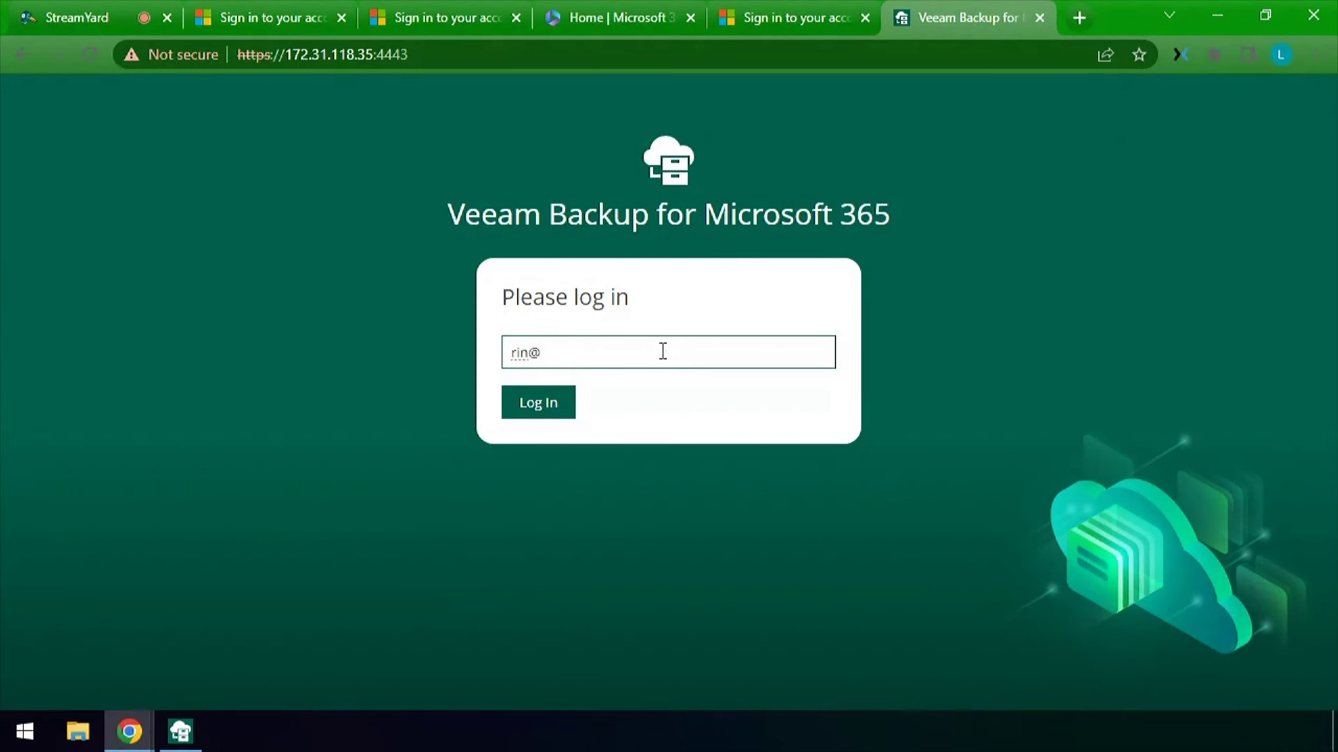
{"action": "key", "text": "Return"}
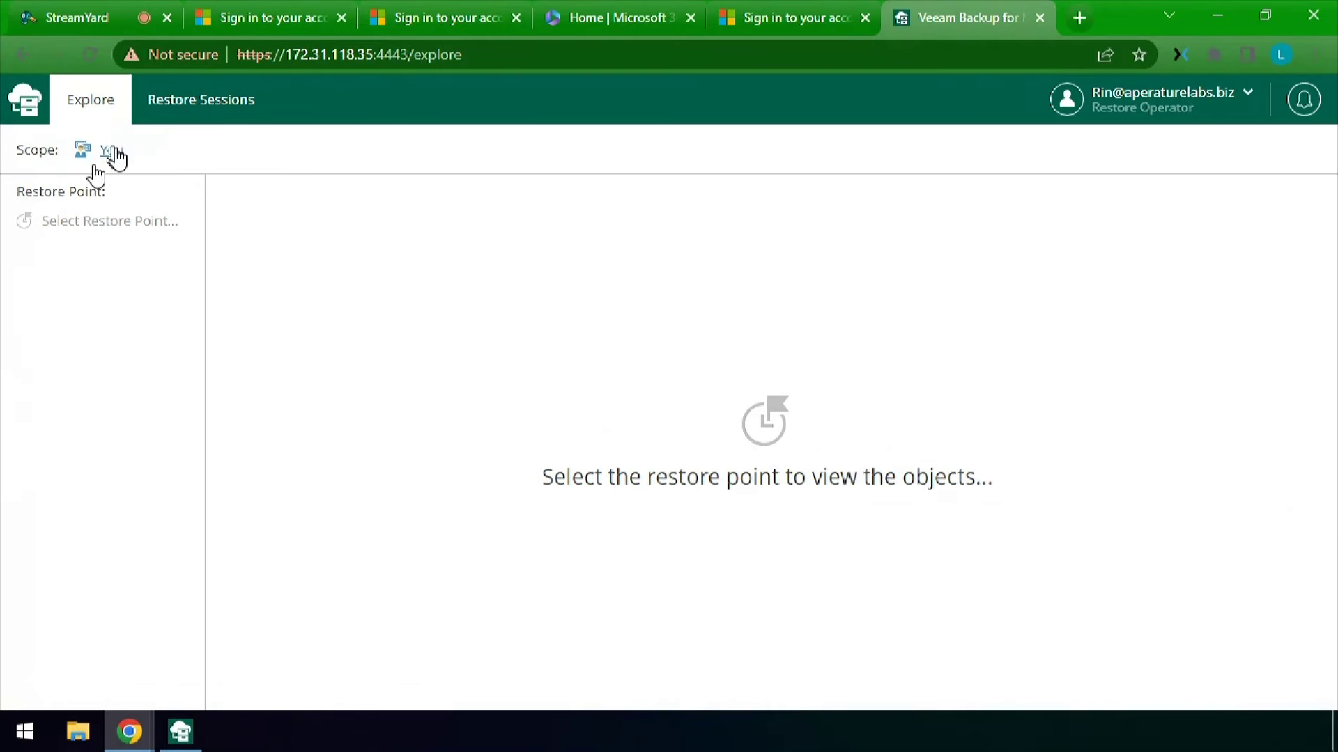
Set the explore scope to the Vanguards team at restore point 30/03/2023 22:20:01
{"action": "left_click", "coordinate": [113, 152]}
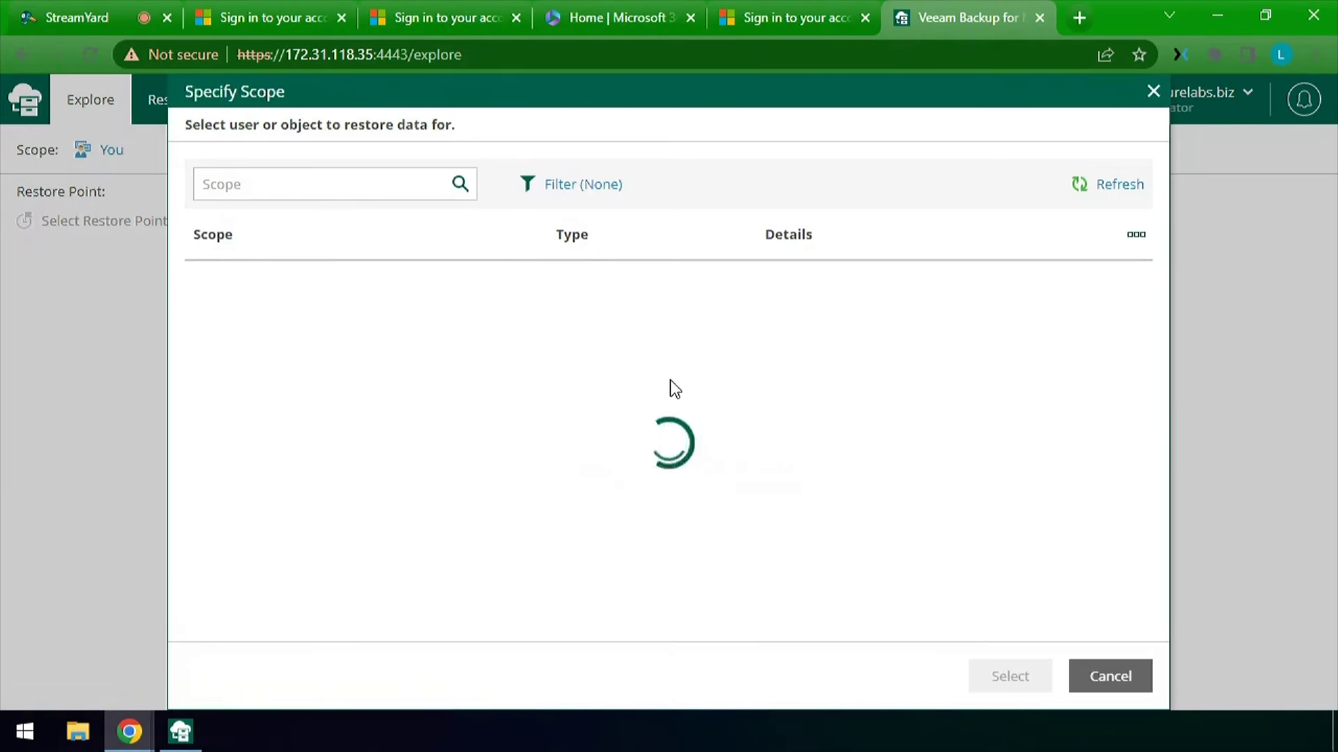
{"action": "scroll", "coordinate": [346, 534], "scroll_direction": "down", "scroll_amount": 5}
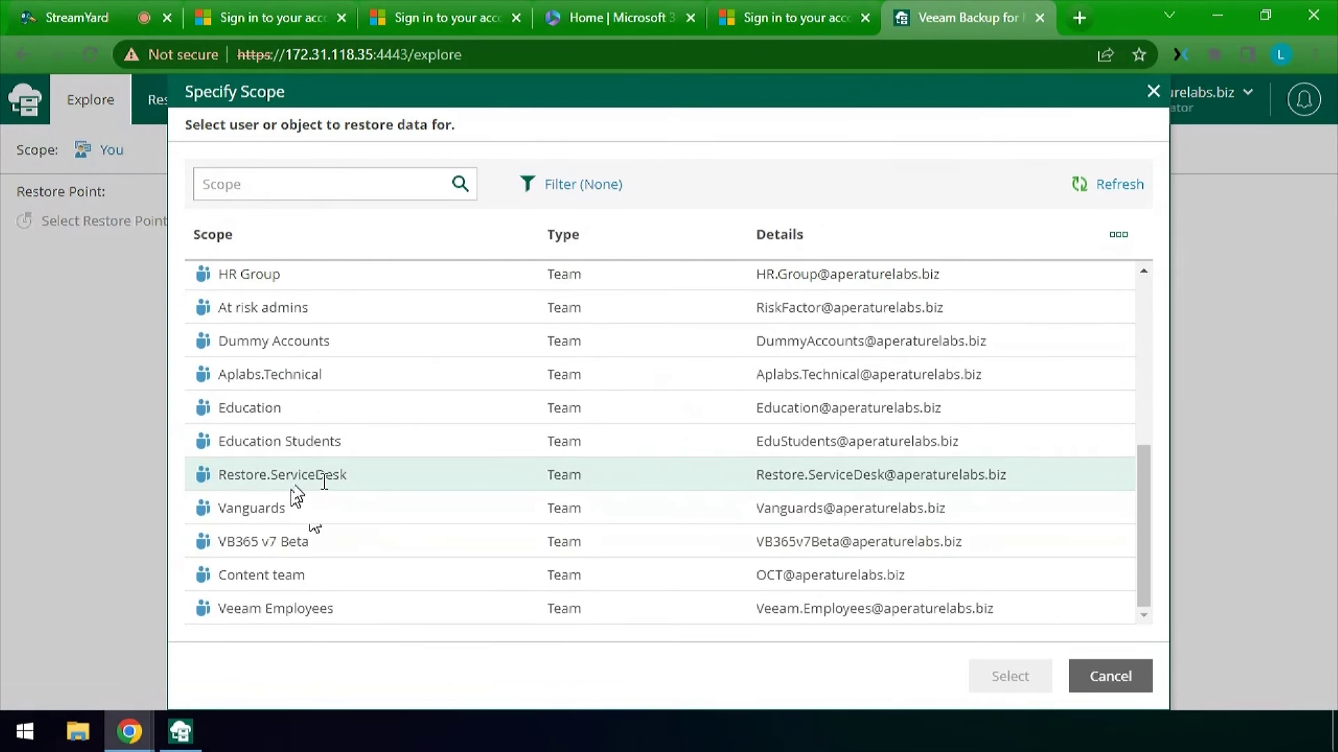
{"action": "left_click", "coordinate": [305, 509]}
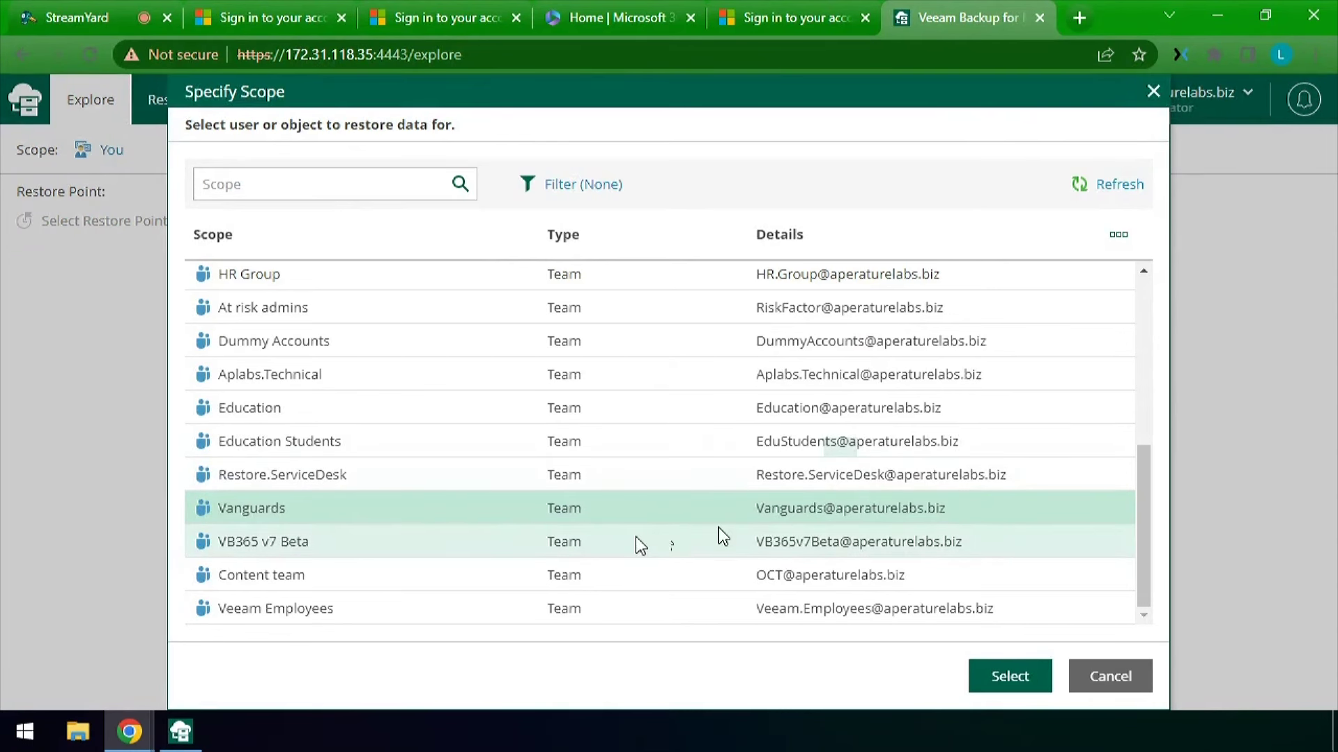
{"action": "left_click", "coordinate": [1009, 675]}
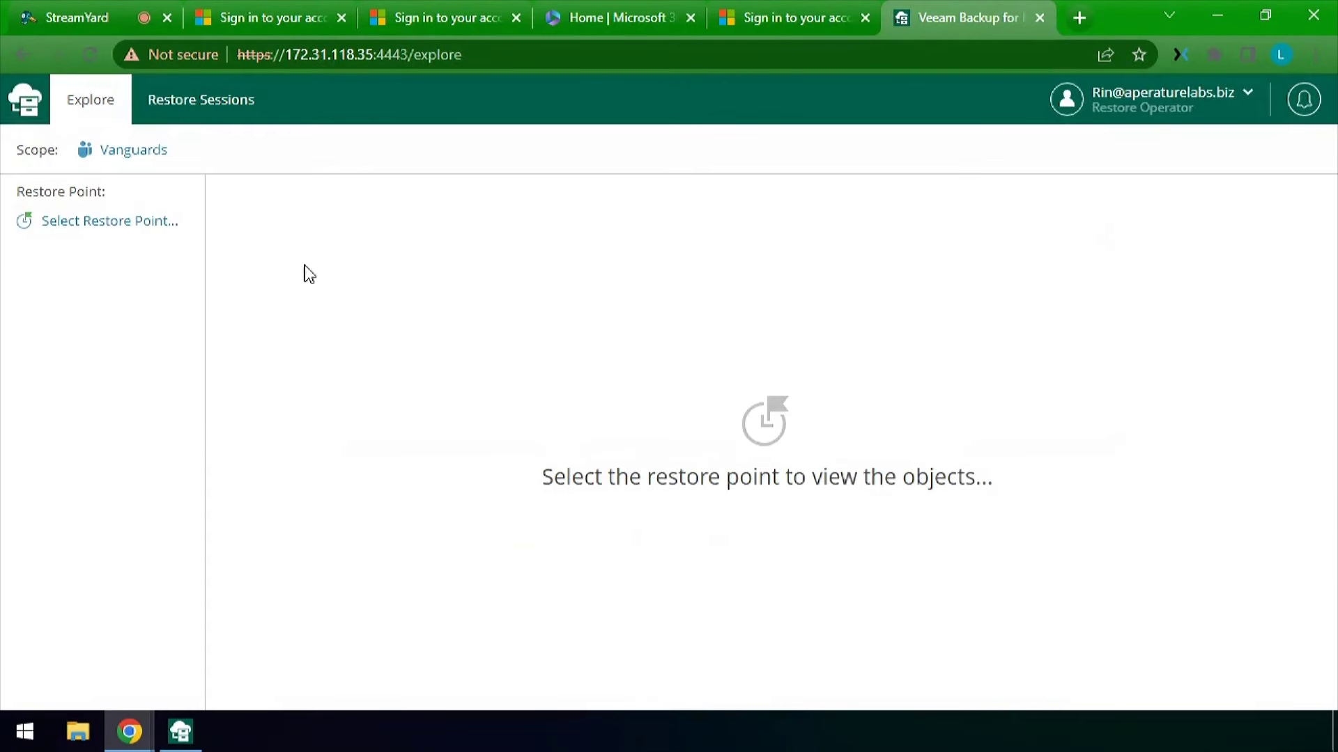
{"action": "left_click", "coordinate": [104, 221]}
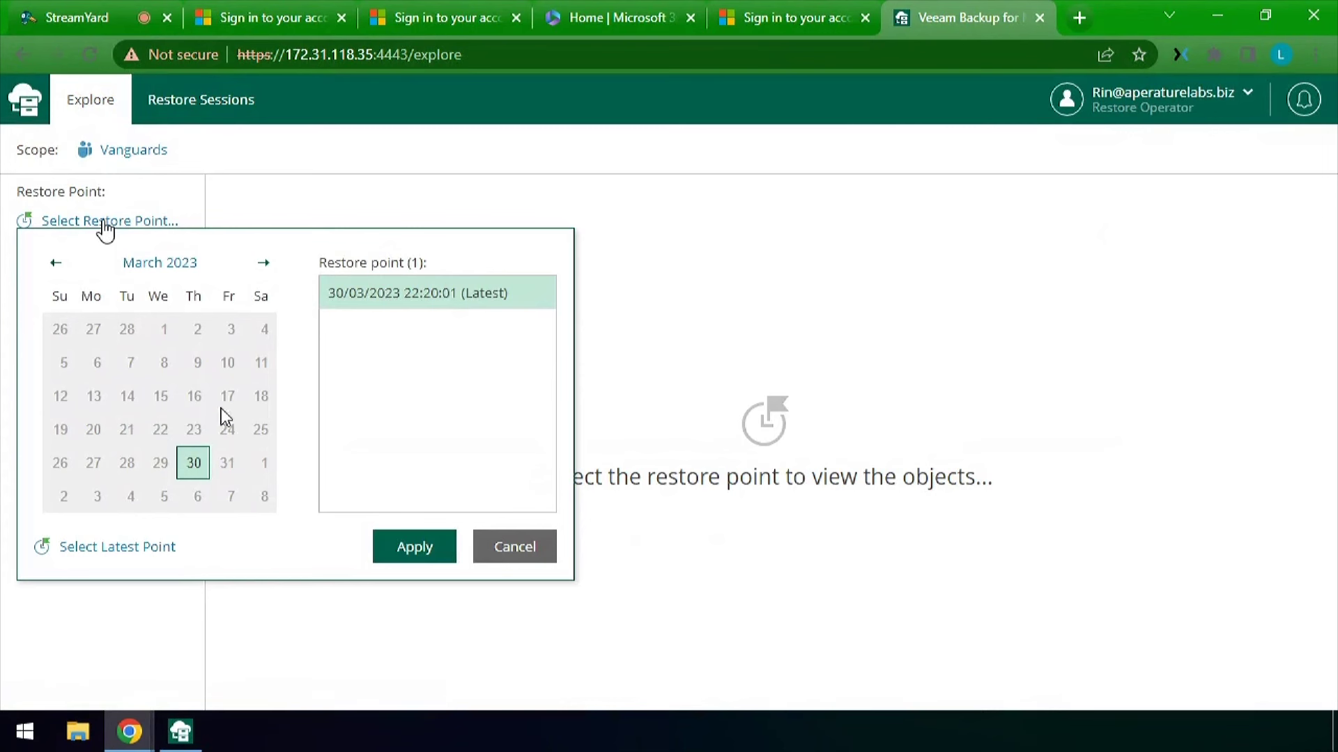
{"action": "left_click", "coordinate": [413, 551]}
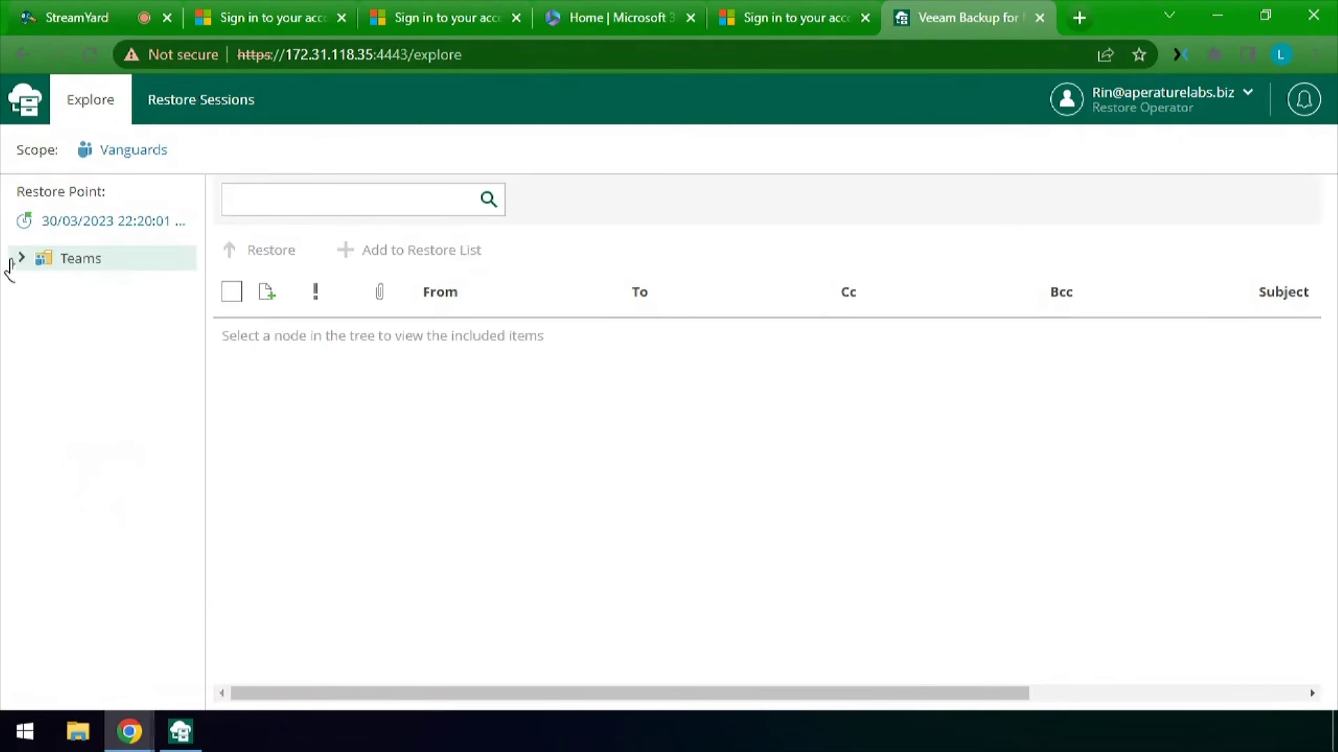
Expand Teams > Vanguards and browse the Random and General channels' Files and Posts
{"action": "left_click", "coordinate": [20, 259]}
{"action": "left_click", "coordinate": [31, 284]}
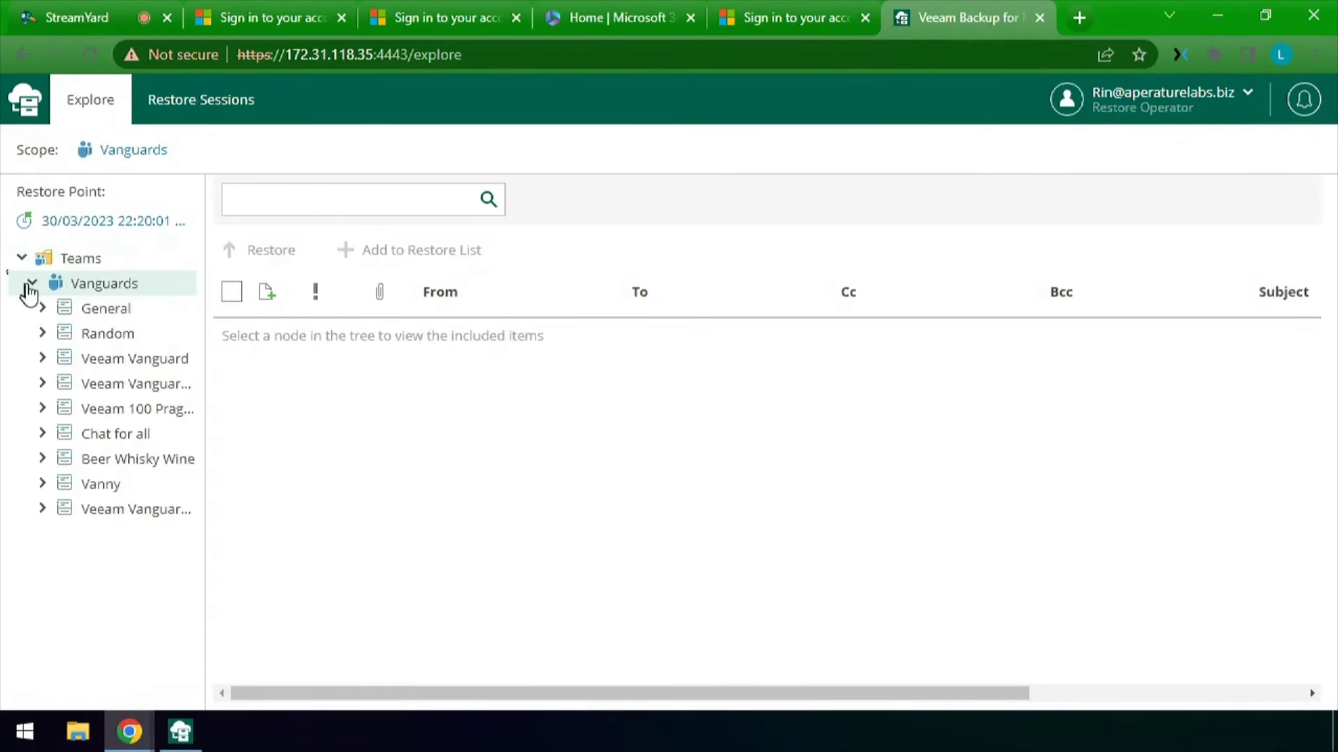
{"action": "left_click", "coordinate": [43, 333]}
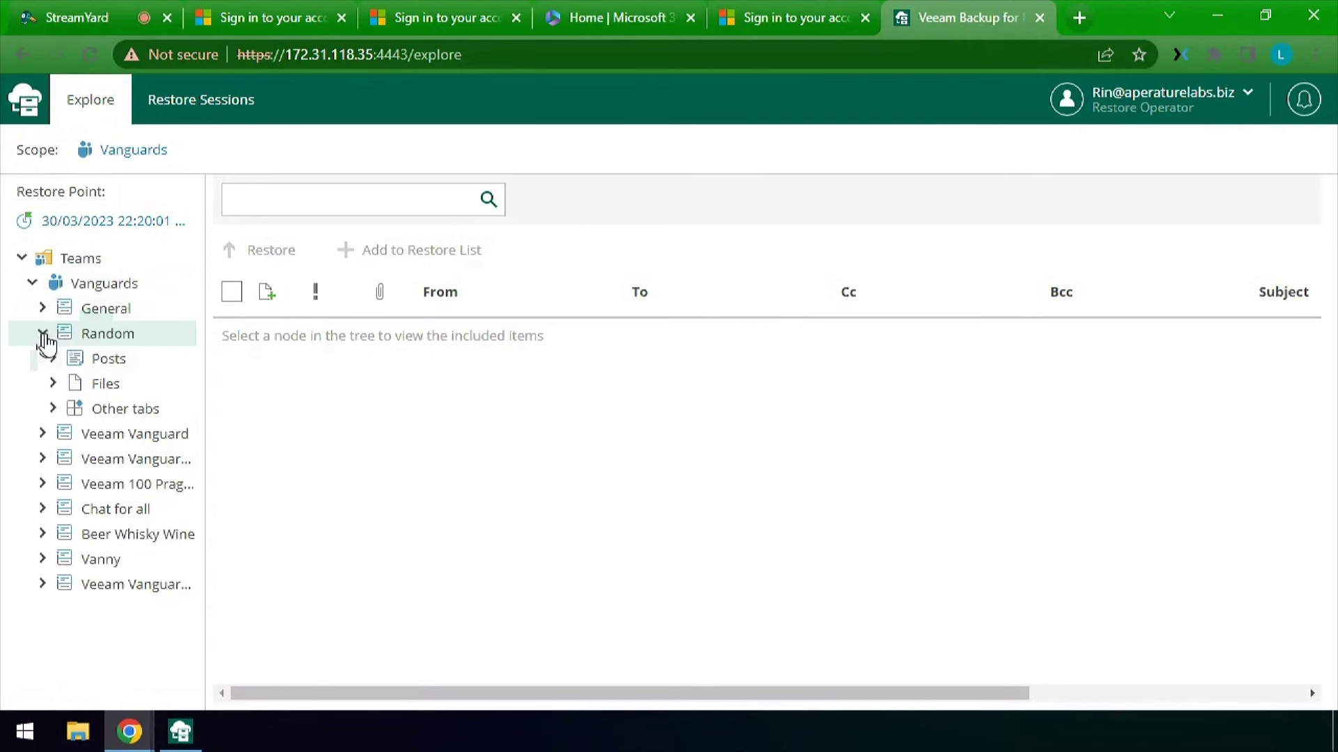
{"action": "left_click", "coordinate": [103, 384]}
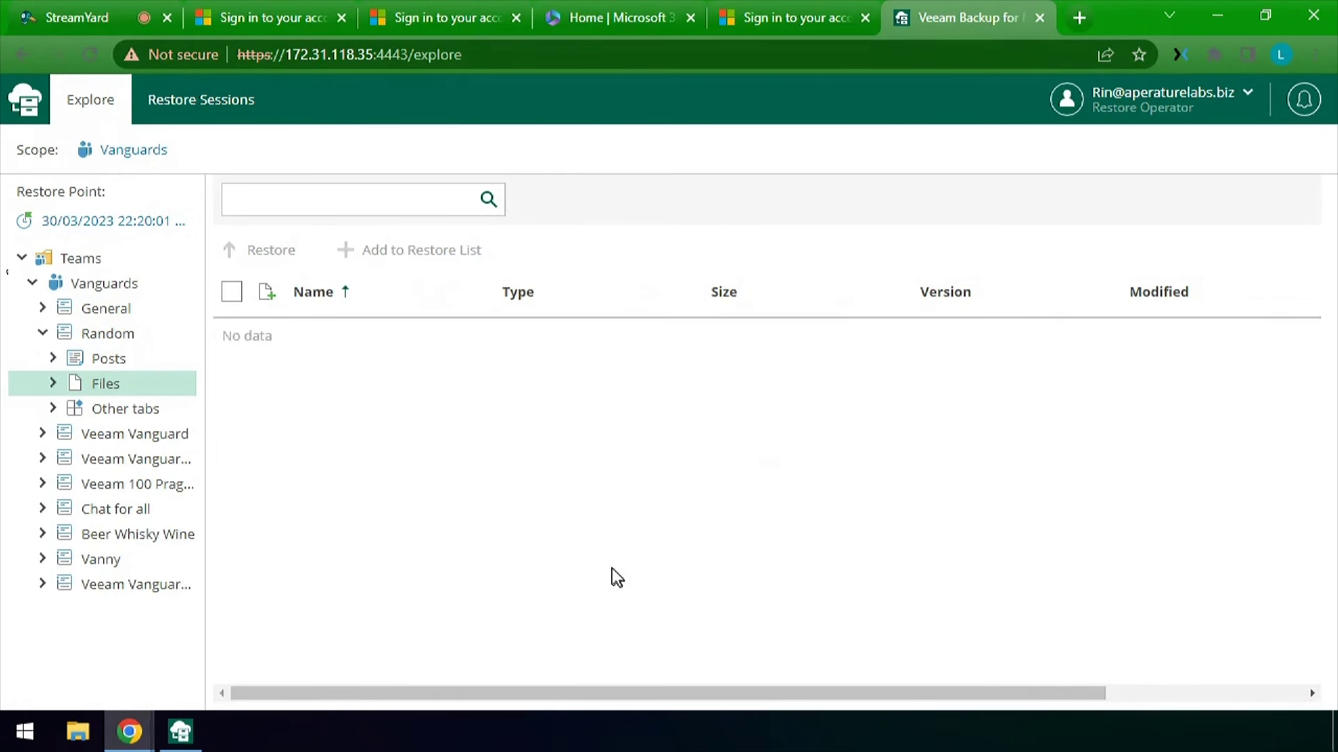
{"action": "left_click", "coordinate": [96, 363]}
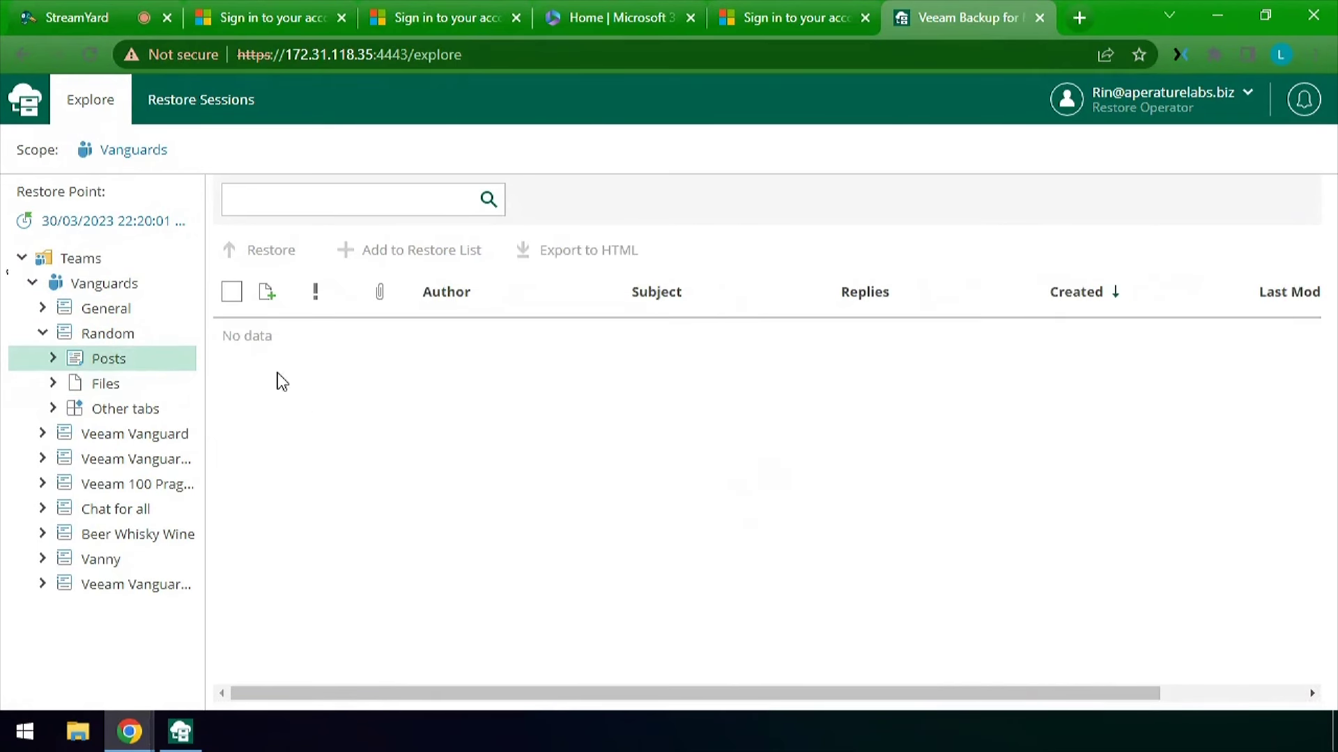
{"action": "left_click", "coordinate": [43, 310]}
{"action": "left_click", "coordinate": [98, 358]}
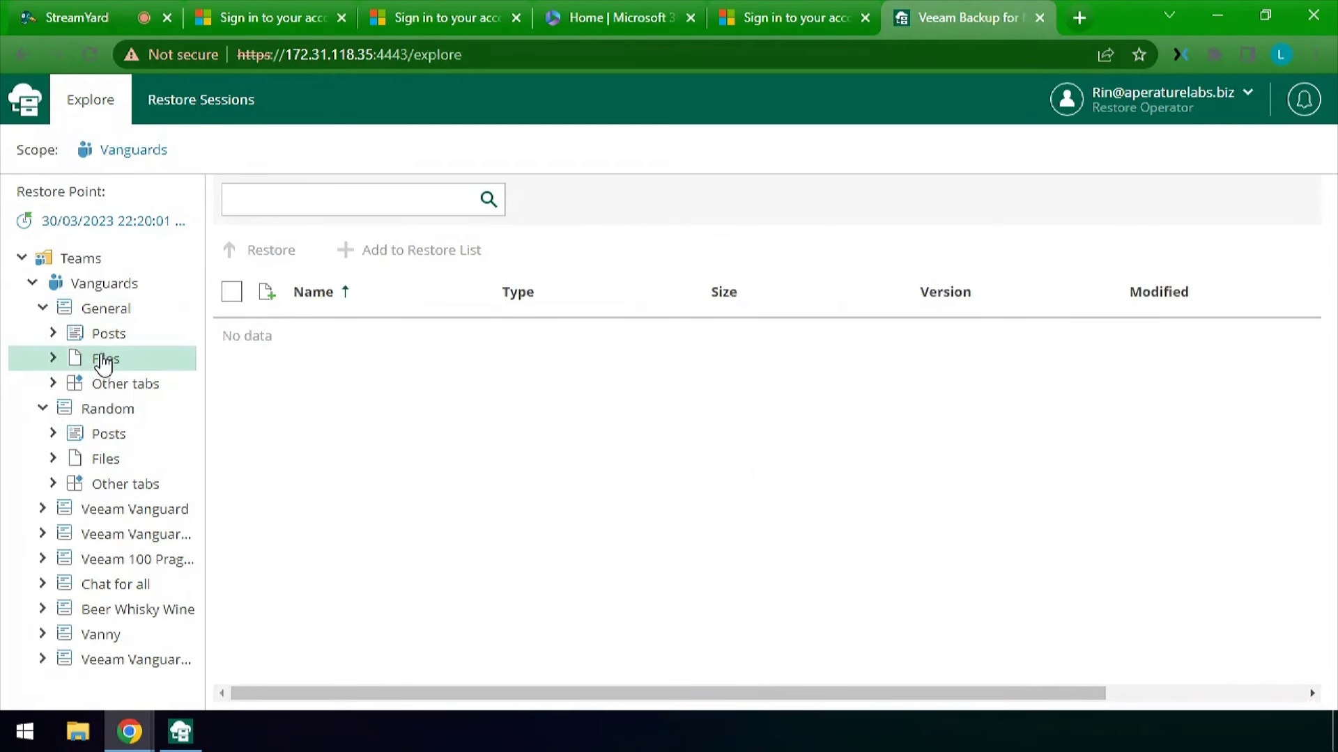